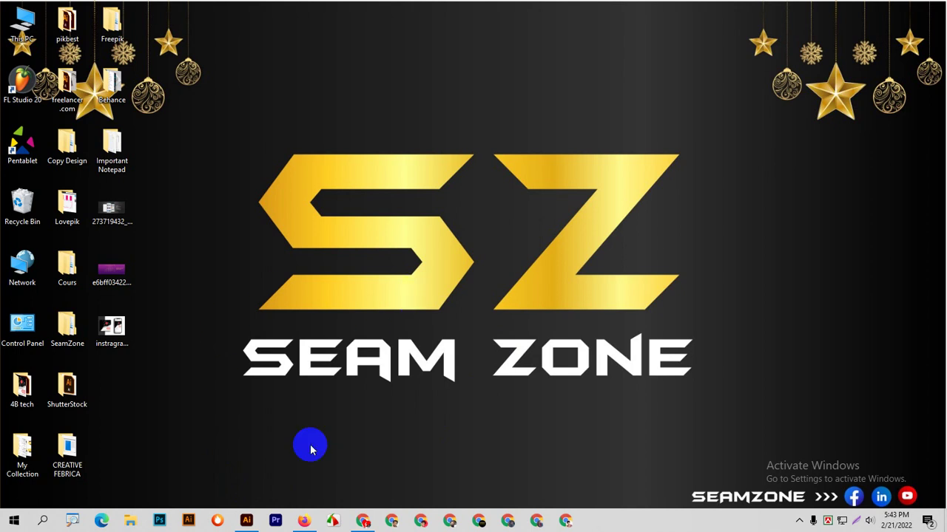
Step: Create a blank 600 × 600 px RGB document, Untitled-4, with File > New
left_click(251, 521)
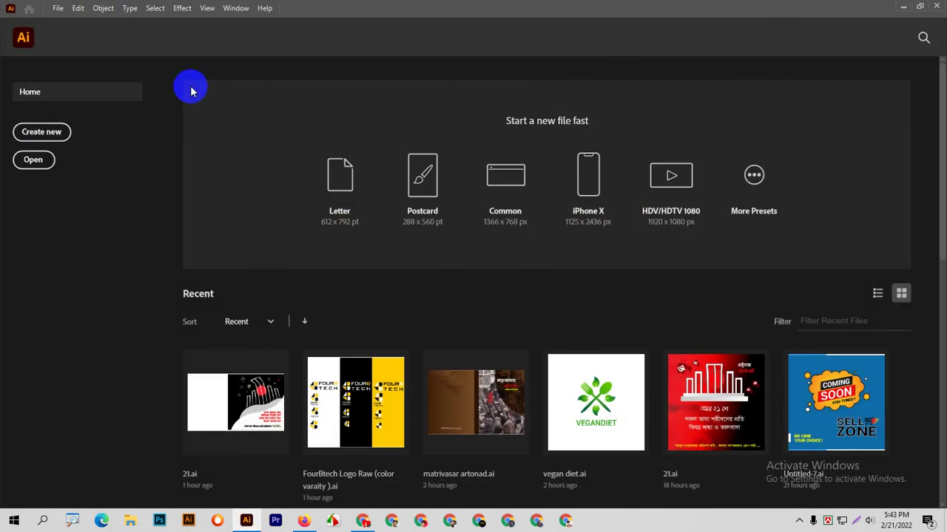
left_click(56, 8)
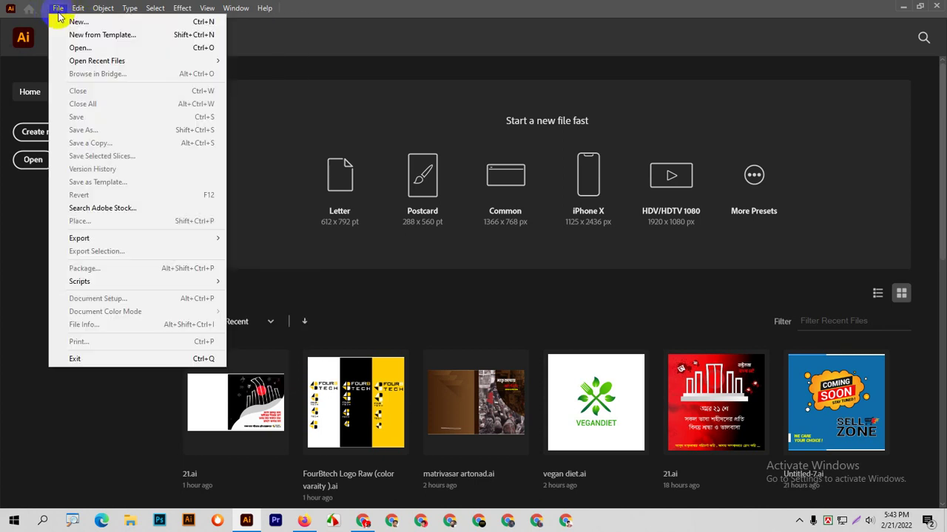
left_click(79, 21)
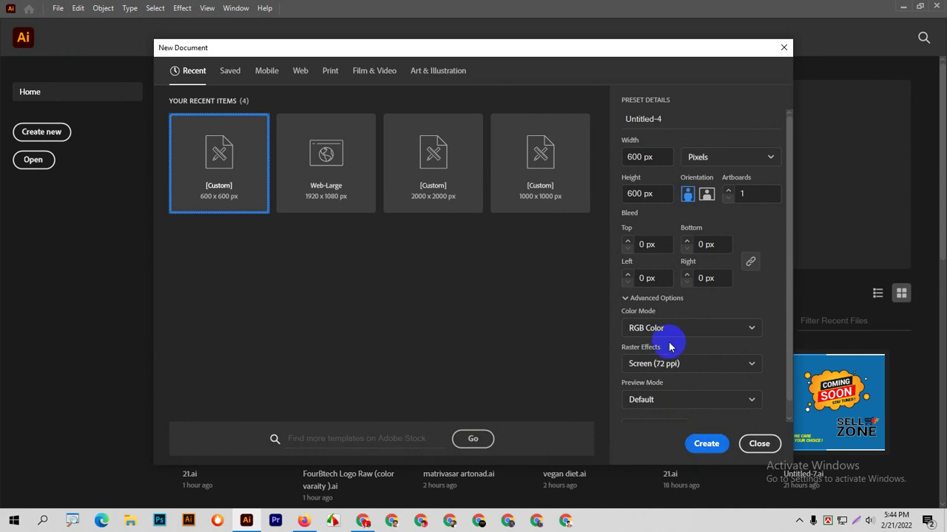
left_click(706, 443)
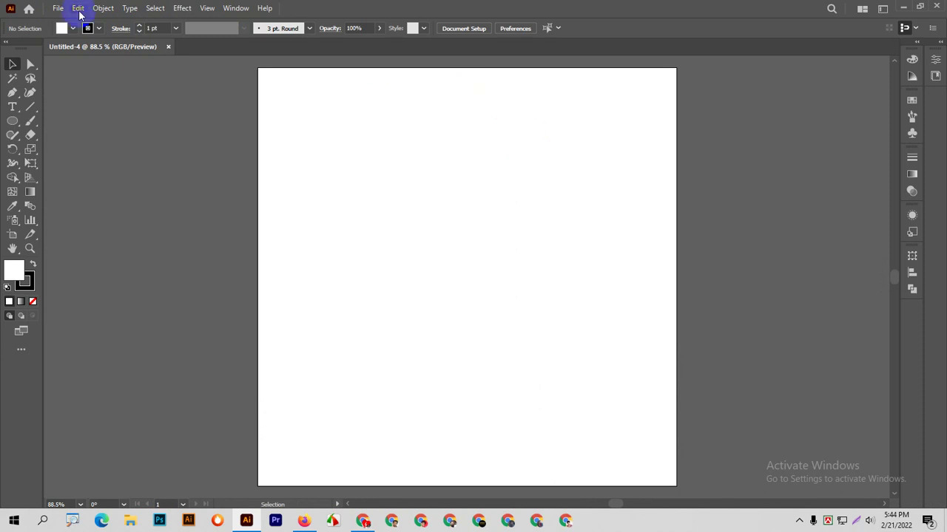
Step: Set the stroke to None and the fill to black, with the Pen Tool selected
left_click(98, 29)
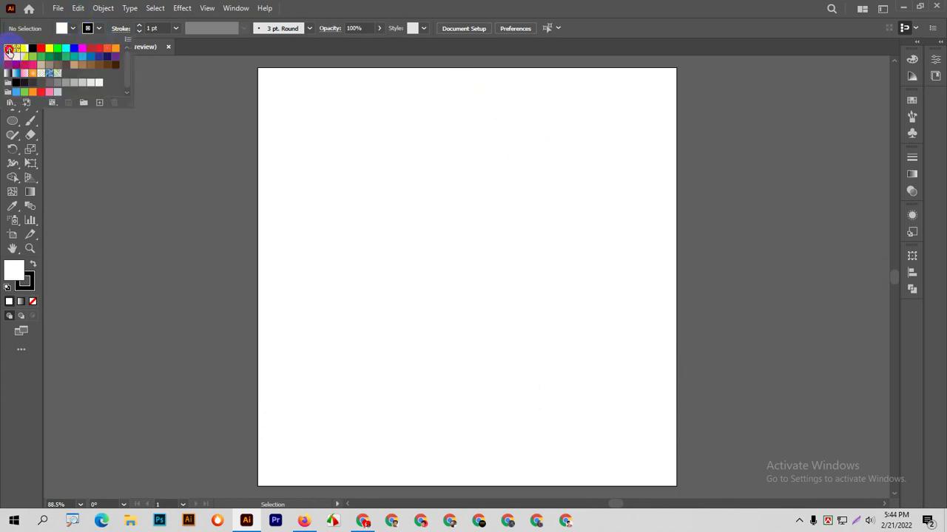
left_click(9, 50)
left_click(79, 26)
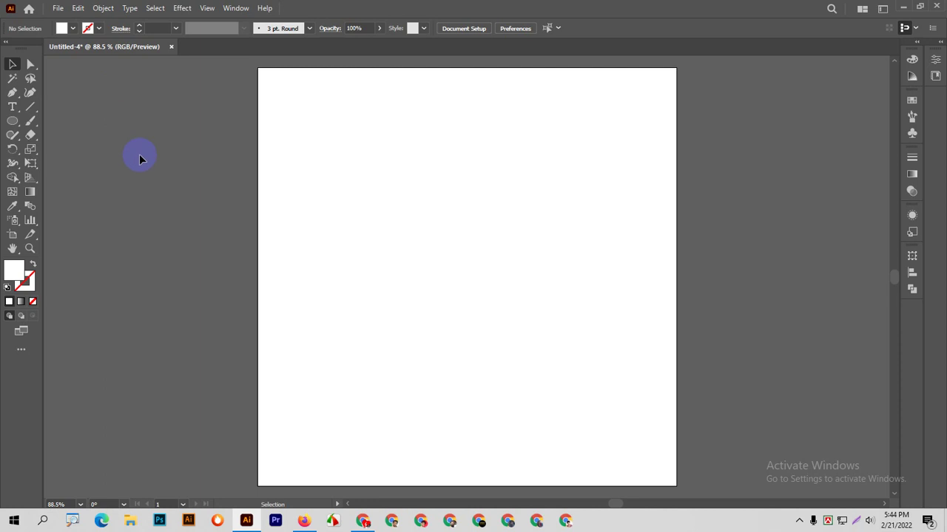
left_click(14, 96)
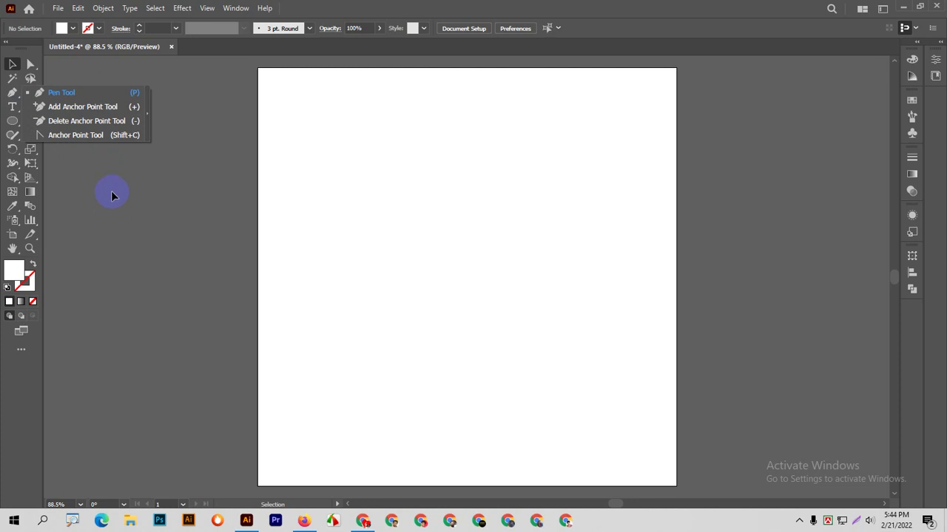
left_click(42, 97)
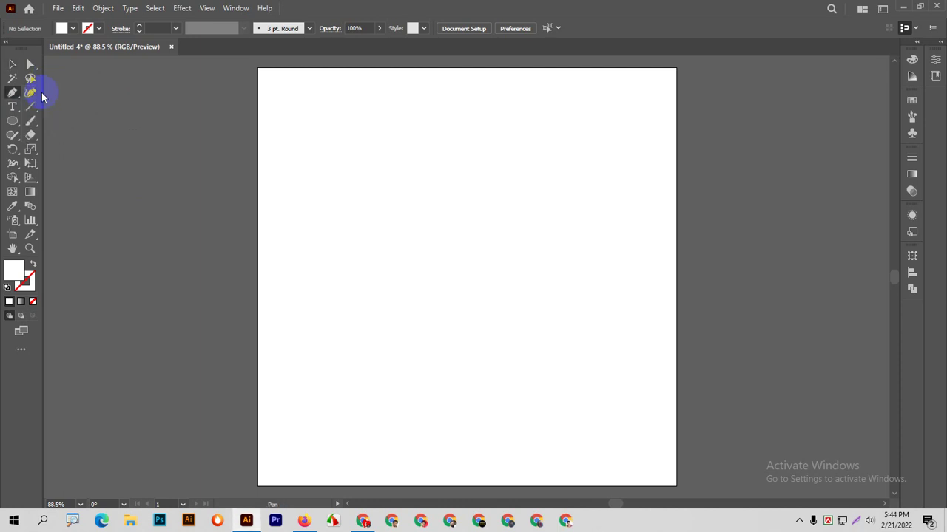
left_click(73, 28)
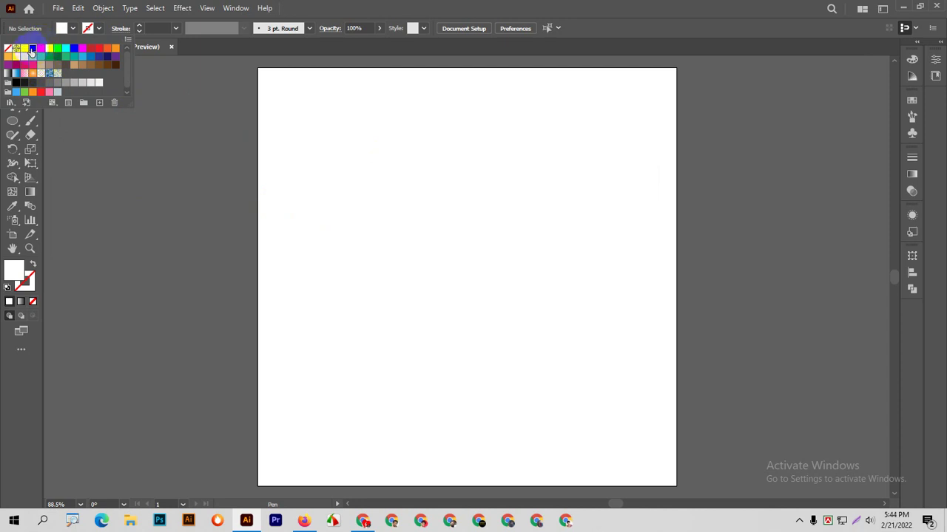
left_click(32, 50)
left_click(96, 199)
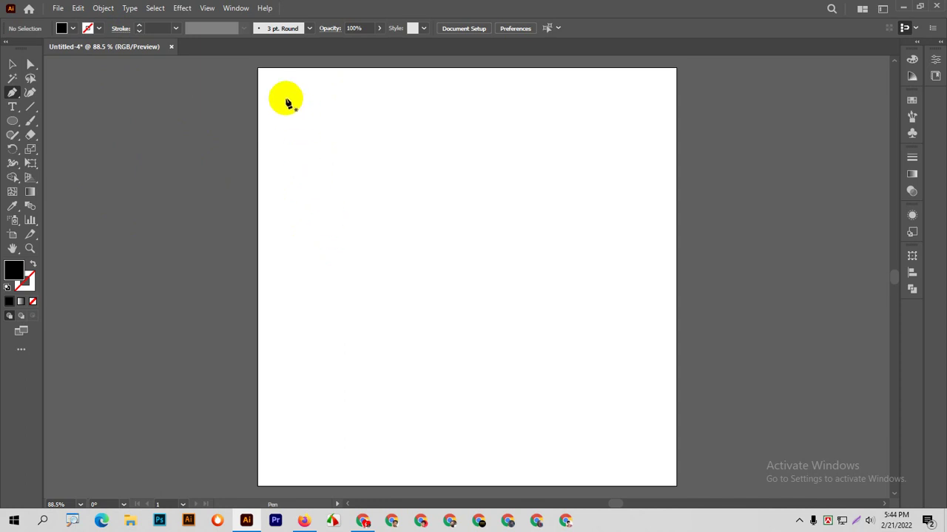
Step: Draw a straight top edge with the Pen, then click out a zigzag of trial corners
left_click(307, 181)
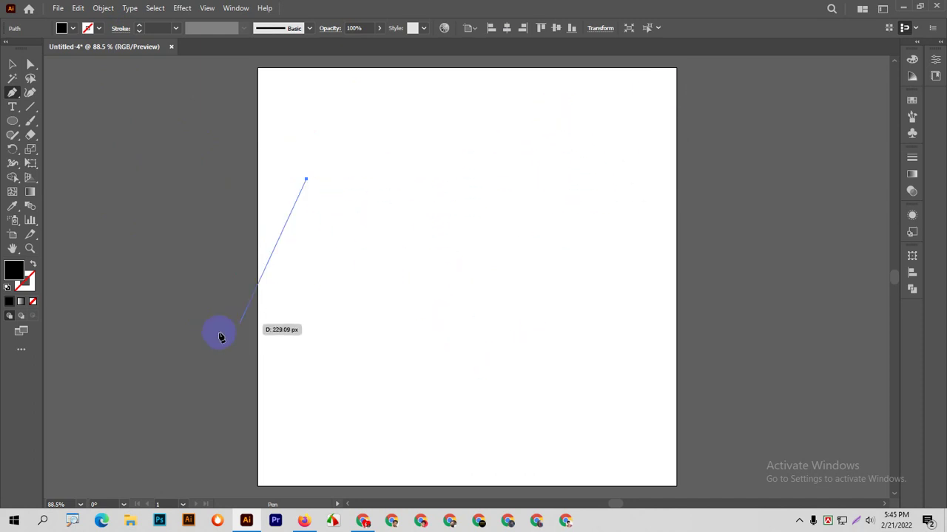
left_click(705, 149)
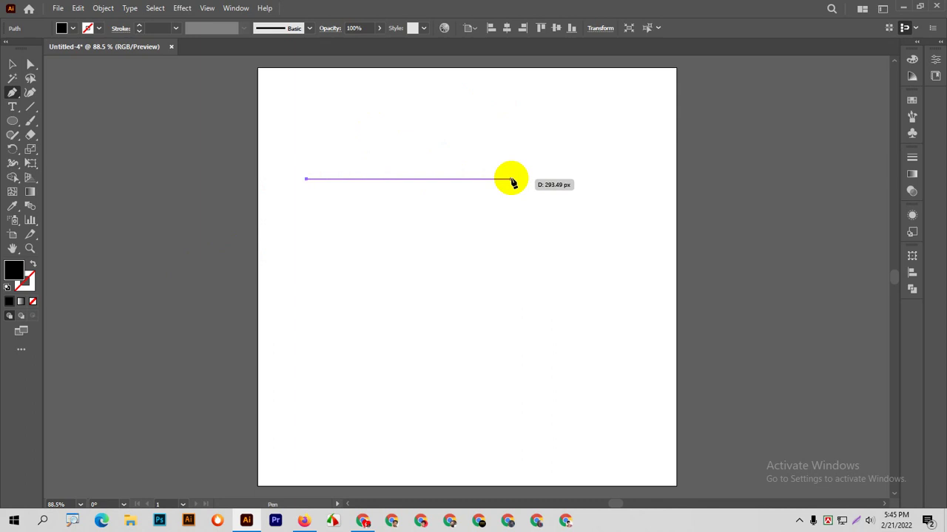
left_click(511, 179)
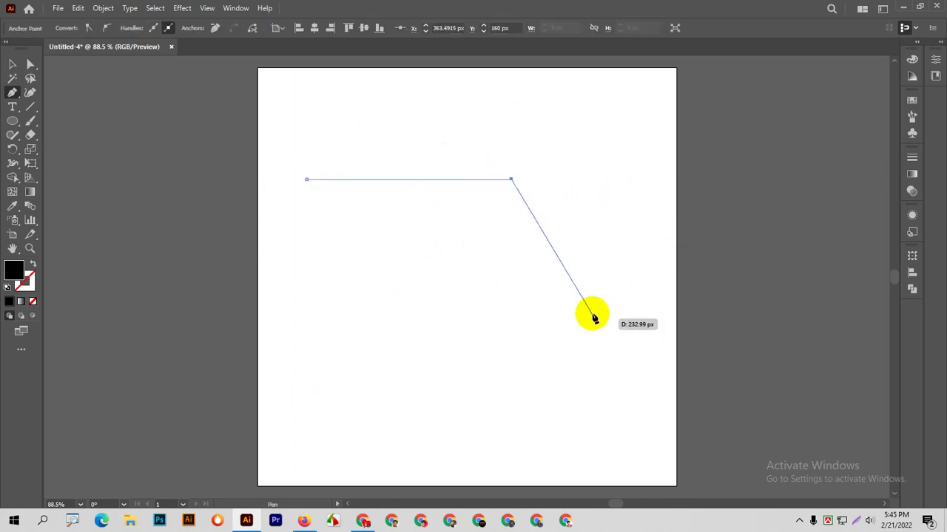
left_click(353, 316)
left_click(642, 242)
left_click(565, 111)
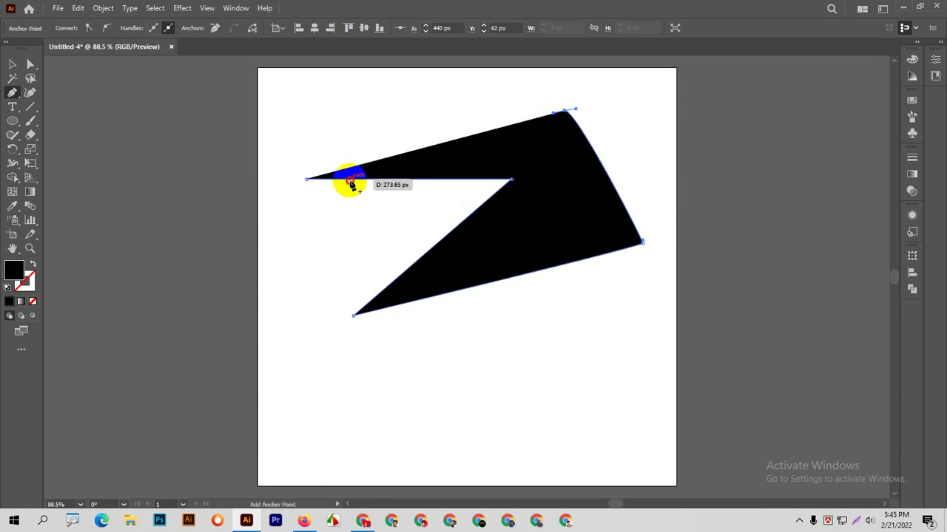
left_click(311, 146)
left_click(283, 230)
left_click(383, 427)
left_click(643, 296)
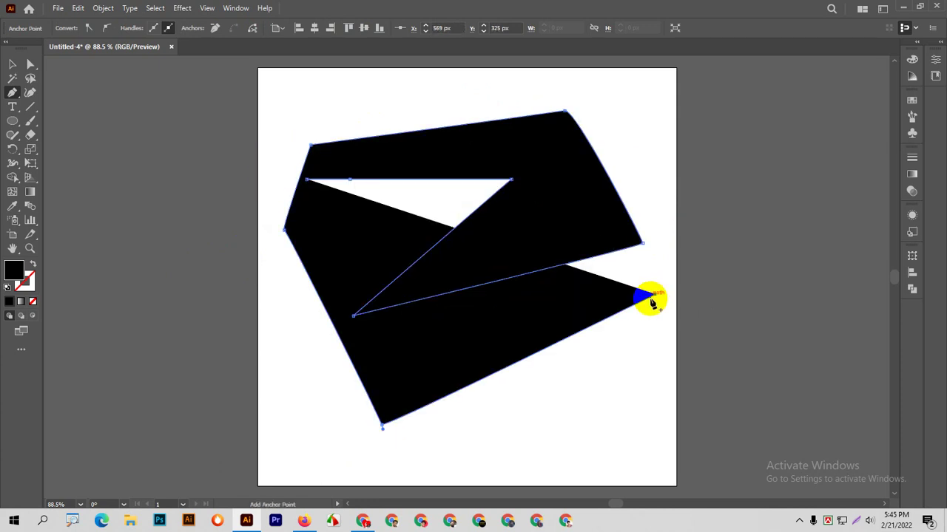
Step: Undo the trial corners until only the straight top edge remains
key("ctrl+z")
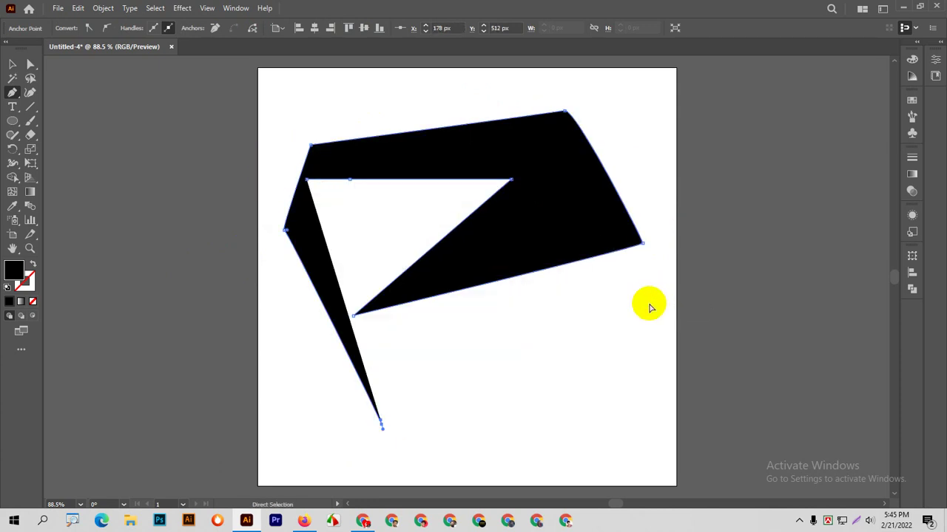
key("ctrl+z")
key("ctrl+z")
key("ctrl+z")
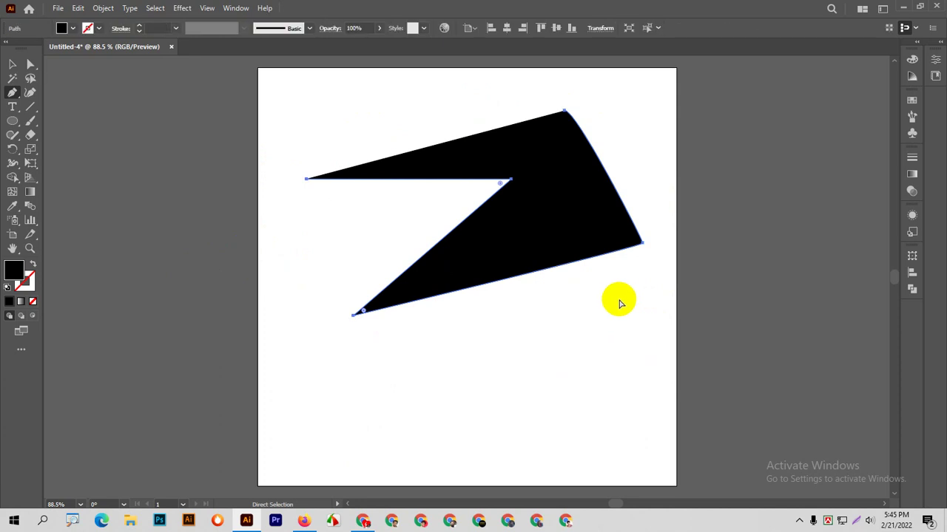
key("ctrl+z")
key("ctrl+z")
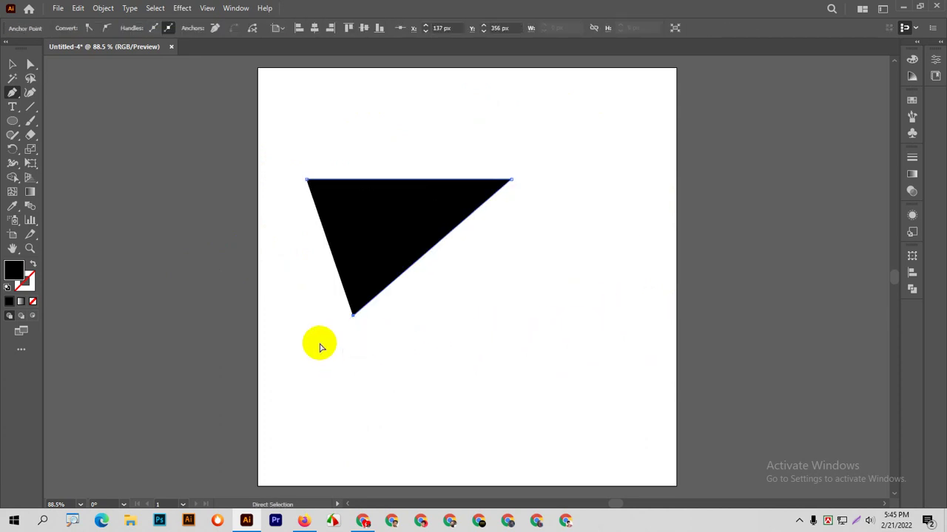
key("ctrl+z")
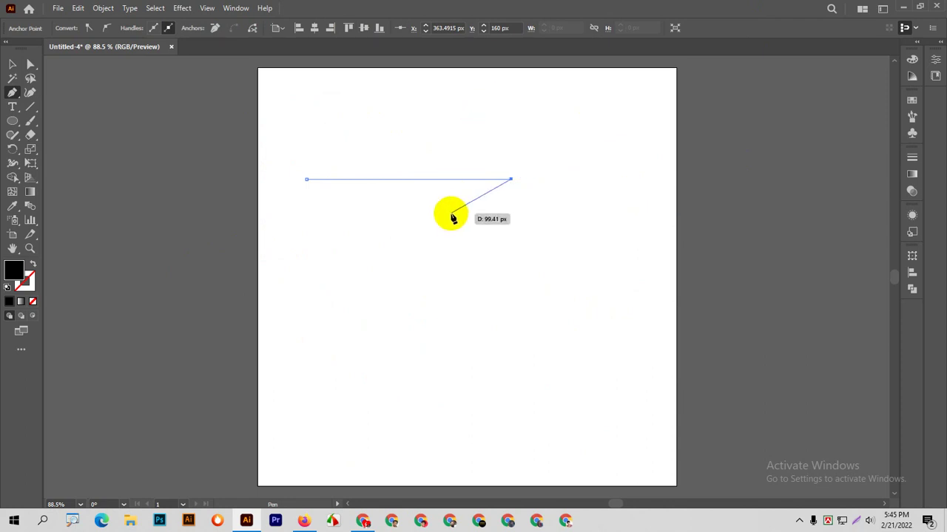
Step: Add a smooth curved anchor at the lower right, redoing it after one undo
left_click(387, 310)
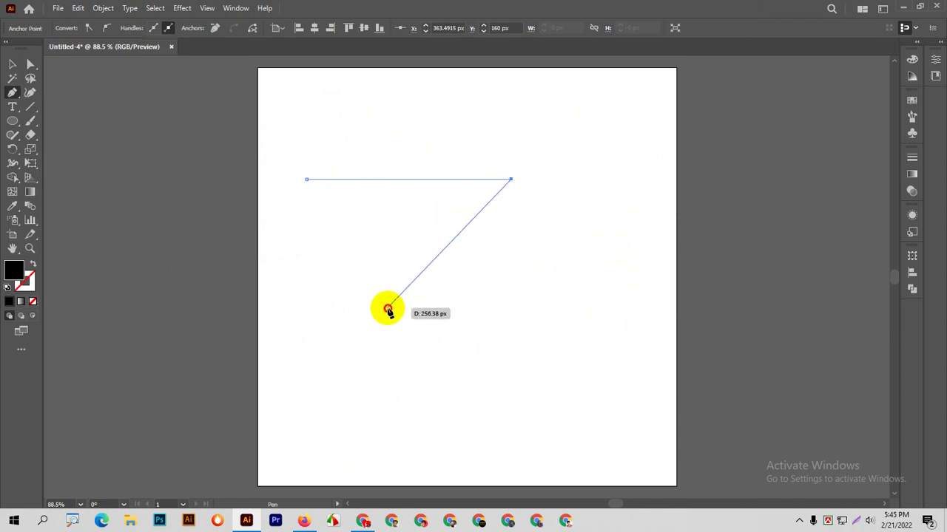
left_click_drag(388, 310, 448, 316)
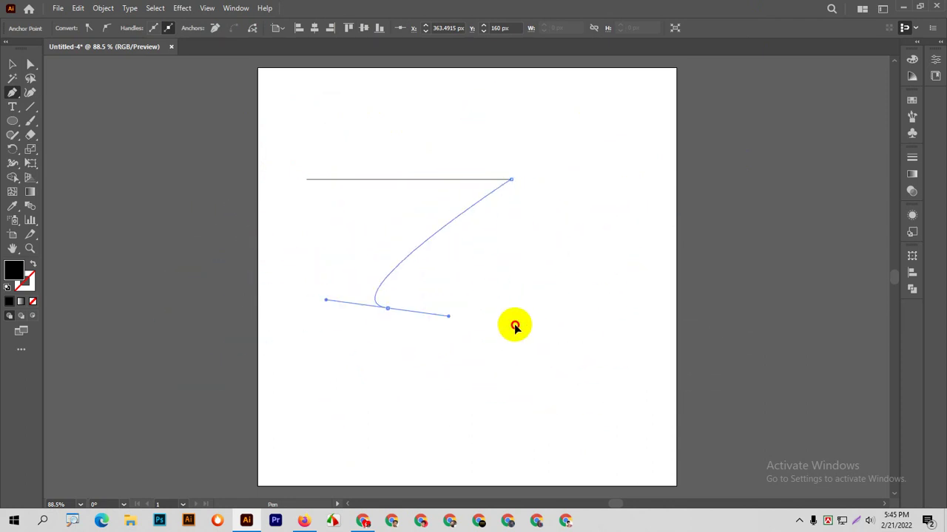
mouse_move(515, 326)
left_mouse_down()
mouse_move(428, 406)
mouse_move(306, 323)
mouse_move(554, 298)
mouse_move(243, 359)
mouse_move(611, 292)
mouse_move(258, 328)
mouse_move(533, 306)
mouse_move(286, 313)
mouse_move(482, 309)
mouse_move(579, 228)
mouse_move(554, 286)
mouse_move(377, 371)
left_mouse_up()
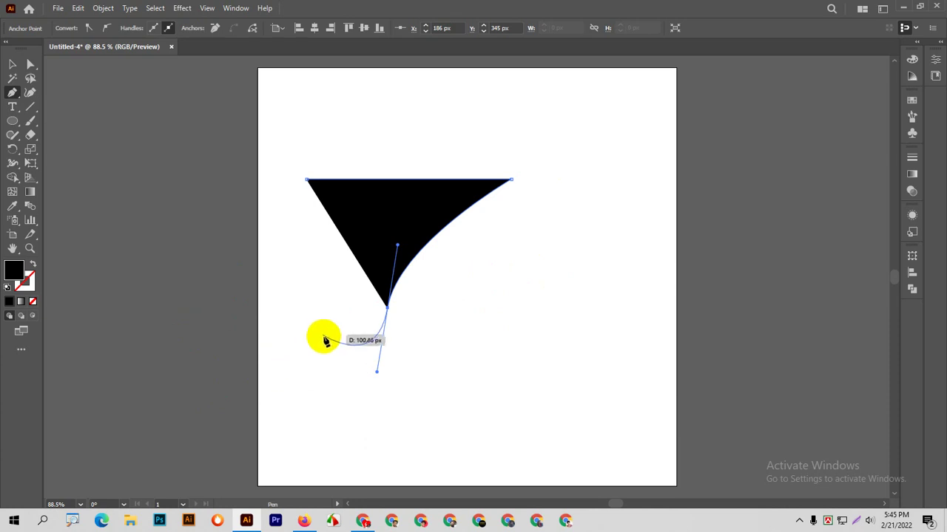
key("ctrl+z")
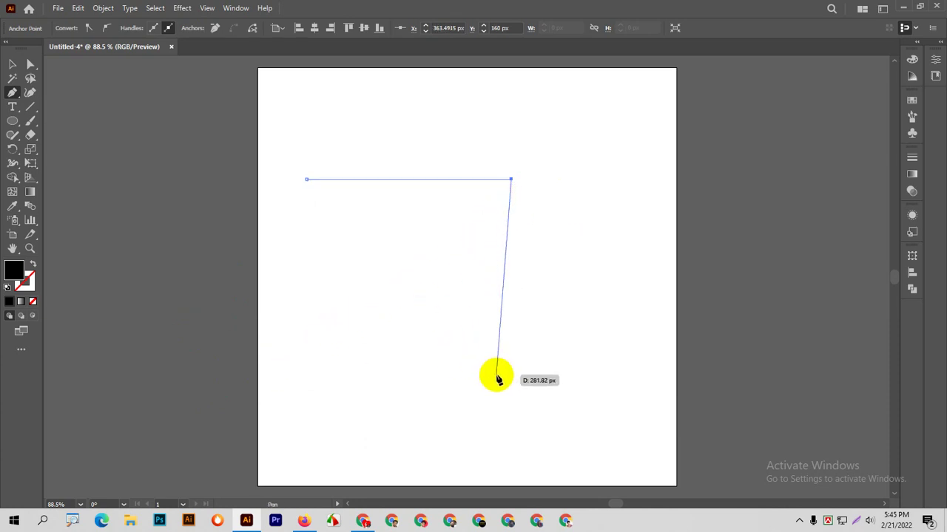
mouse_move(498, 377)
left_mouse_down()
mouse_move(573, 385)
mouse_move(459, 379)
mouse_move(667, 385)
mouse_move(688, 349)
mouse_move(676, 399)
mouse_move(658, 334)
mouse_move(646, 370)
mouse_move(644, 293)
mouse_move(644, 378)
mouse_move(613, 389)
mouse_move(594, 344)
mouse_move(583, 393)
mouse_move(580, 376)
mouse_move(567, 406)
mouse_move(493, 446)
mouse_move(454, 387)
mouse_move(486, 348)
mouse_move(604, 408)
mouse_move(481, 442)
mouse_move(457, 392)
mouse_move(468, 381)
mouse_move(503, 395)
mouse_move(539, 361)
mouse_move(440, 469)
mouse_move(380, 427)
mouse_move(427, 370)
mouse_move(433, 399)
mouse_move(449, 376)
mouse_move(446, 395)
mouse_move(703, 340)
mouse_move(679, 357)
mouse_move(395, 378)
mouse_move(577, 407)
mouse_move(624, 388)
mouse_move(614, 348)
mouse_move(640, 373)
mouse_move(466, 323)
mouse_move(522, 348)
mouse_move(466, 444)
mouse_move(429, 412)
mouse_move(562, 380)
mouse_move(486, 446)
mouse_move(490, 422)
mouse_move(570, 425)
mouse_move(454, 412)
mouse_move(528, 382)
mouse_move(490, 397)
mouse_move(403, 359)
mouse_move(404, 345)
mouse_move(525, 382)
mouse_move(461, 402)
mouse_move(497, 401)
left_mouse_up()
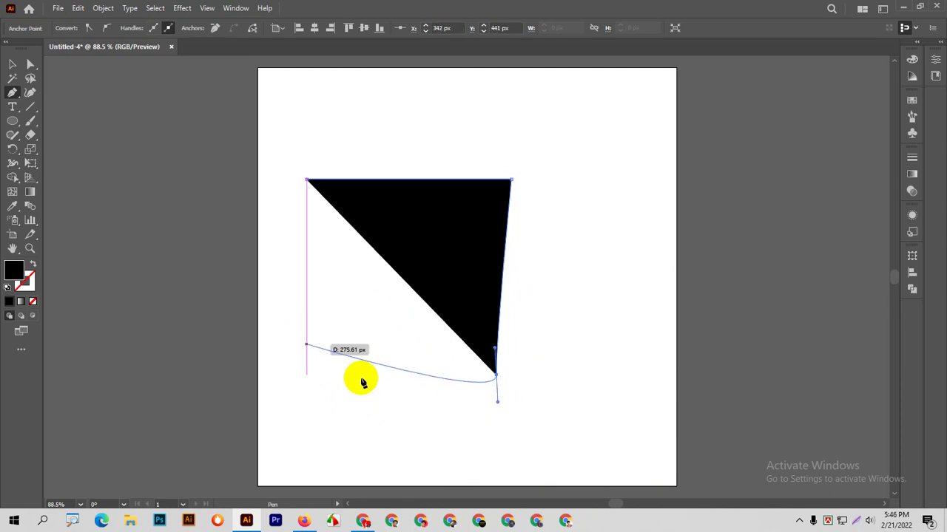
Step: Convert the lower point to a sharp corner and place a bottom-left corner, retrying once
left_click(311, 357)
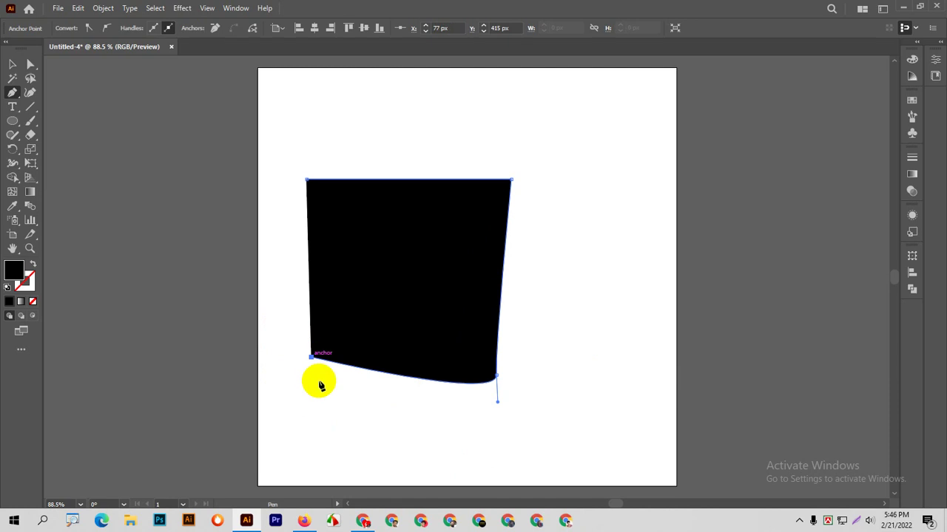
key("ctrl")
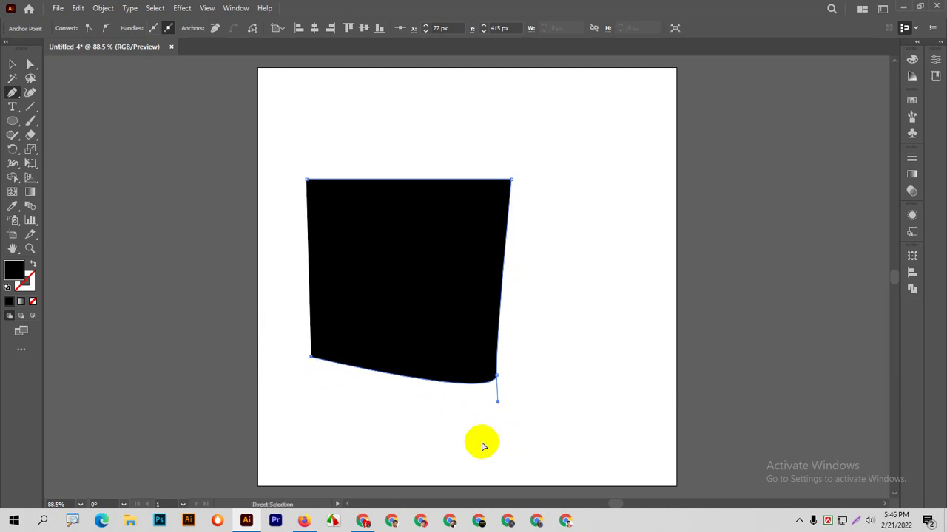
key("ctrl+z")
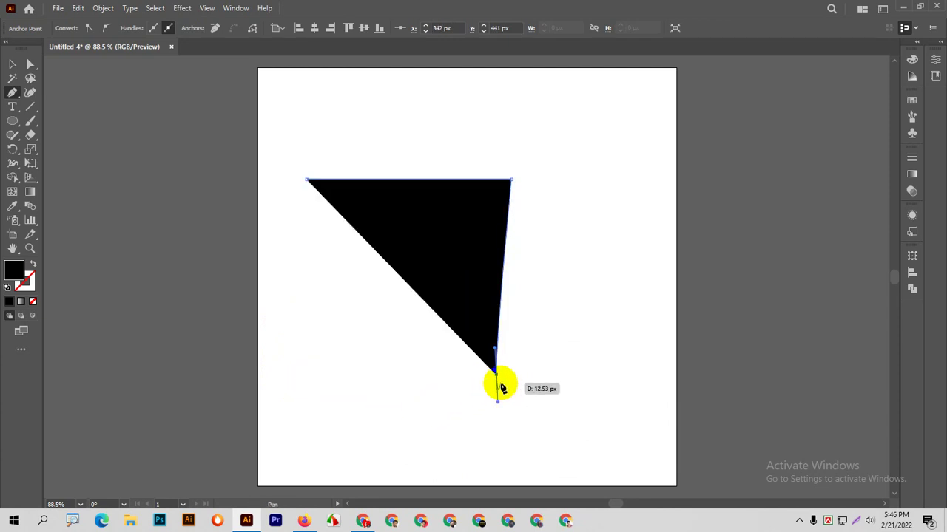
left_click_drag(501, 380, 505, 399)
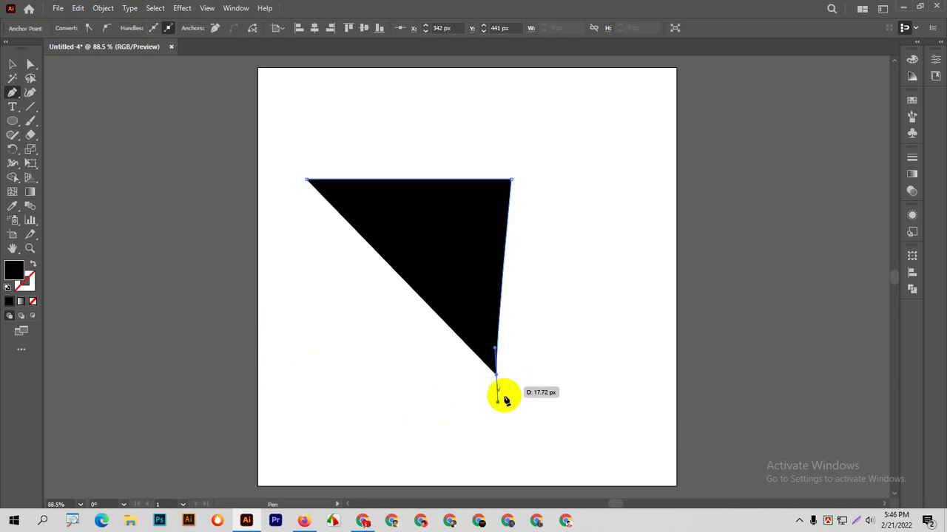
left_click(496, 376)
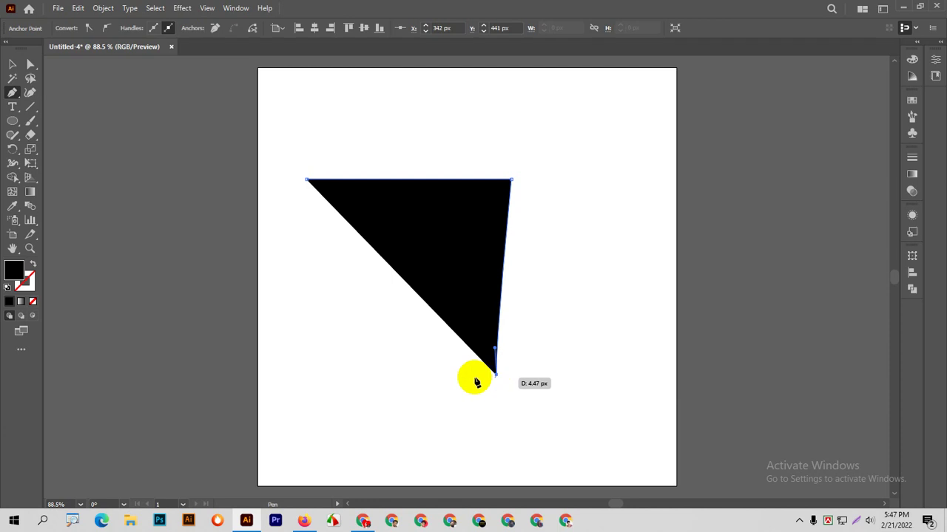
left_click(308, 383)
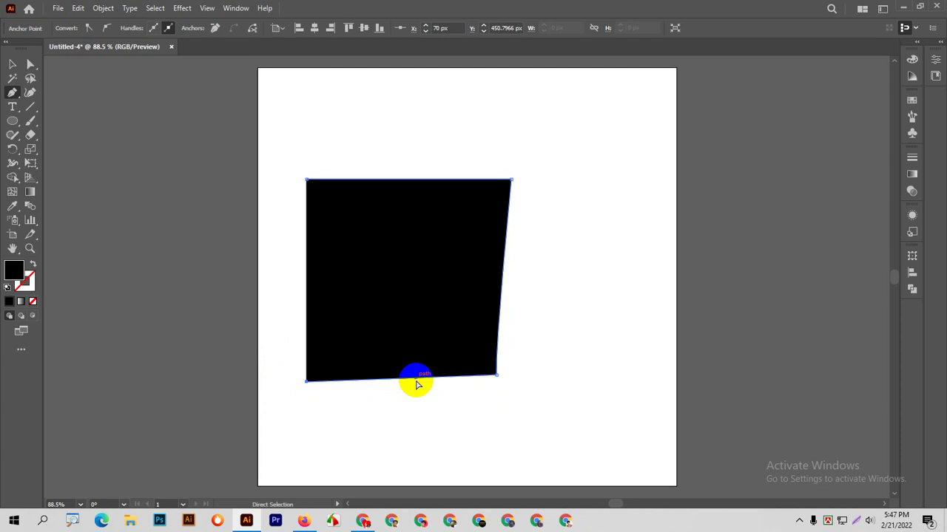
key("ctrl+z")
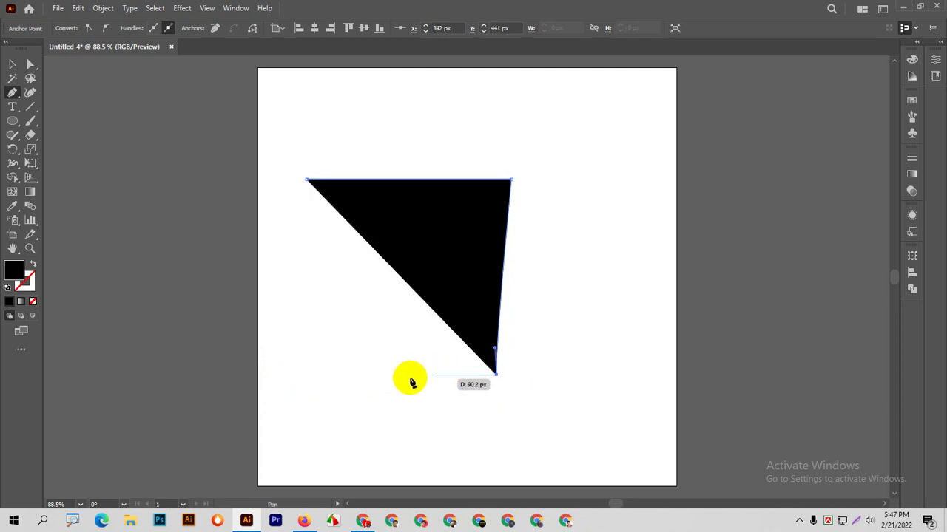
left_click(325, 375)
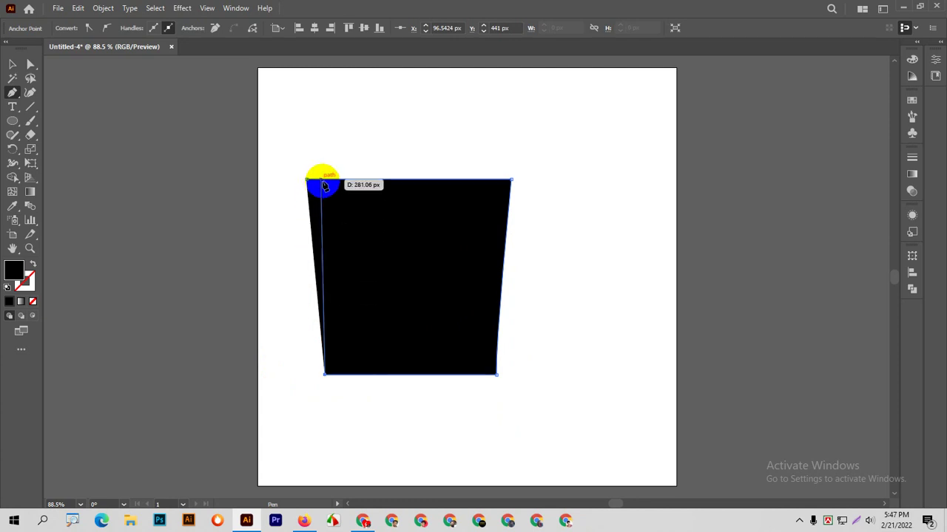
Step: Close the quadrilateral, bend its edges, then strip anchors back to the top starting point
left_click(313, 185)
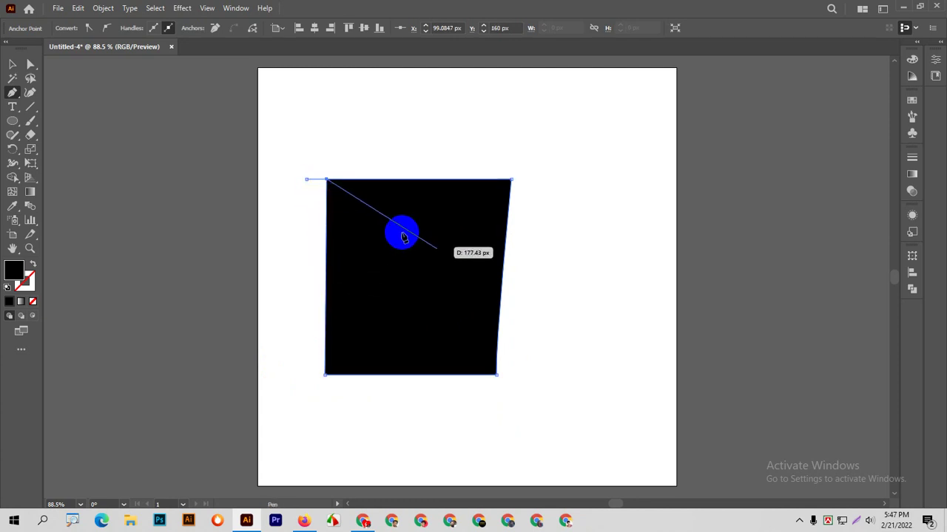
left_click_drag(328, 184, 333, 186)
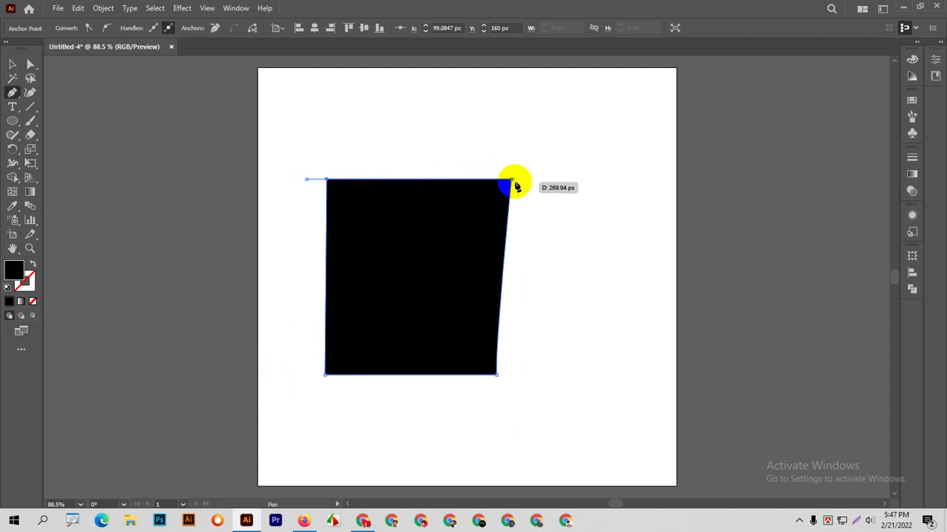
mouse_move(511, 181)
left_mouse_down()
mouse_move(507, 377)
mouse_move(496, 365)
left_mouse_up()
left_click(496, 366)
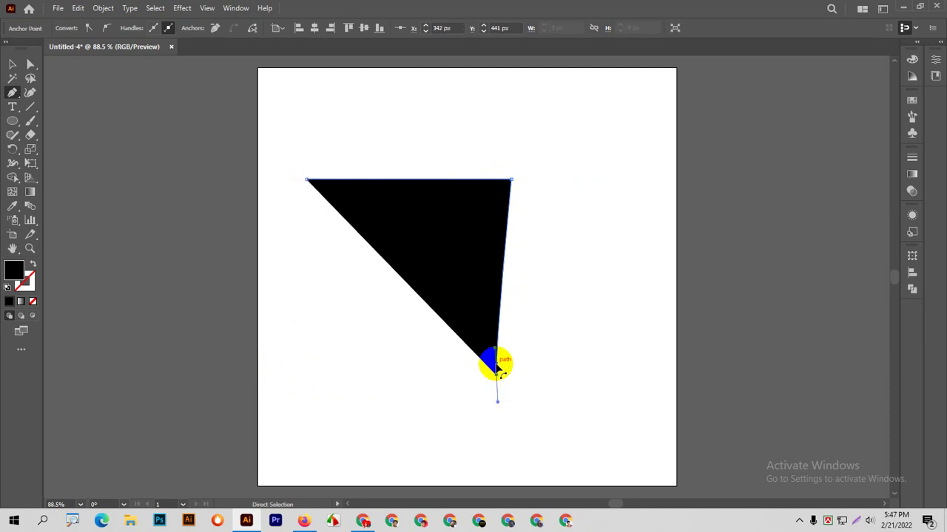
left_click(496, 366)
left_click(497, 368)
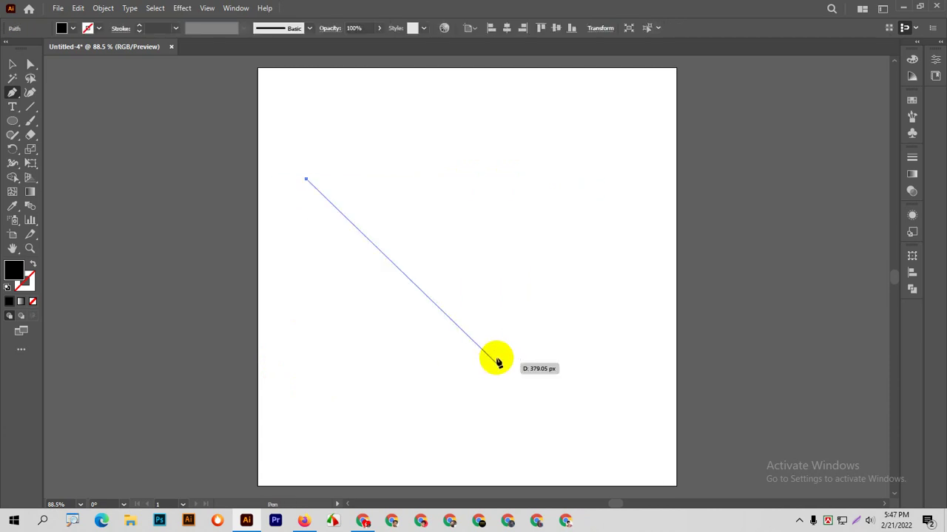
Step: Finish the top line and draw a closed black triangle on the right
left_click(503, 178)
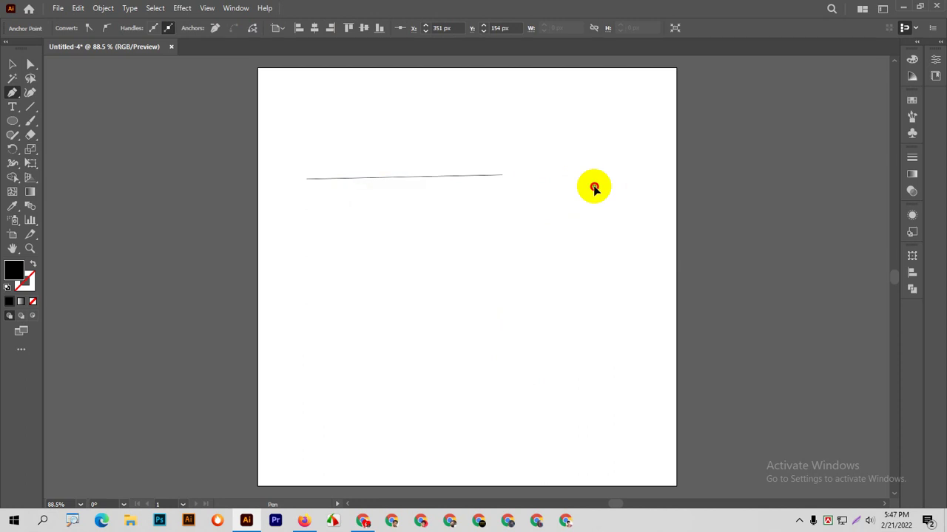
left_click(594, 186)
mouse_move(450, 247)
left_mouse_down()
mouse_move(454, 319)
mouse_move(452, 267)
mouse_move(442, 261)
left_mouse_up()
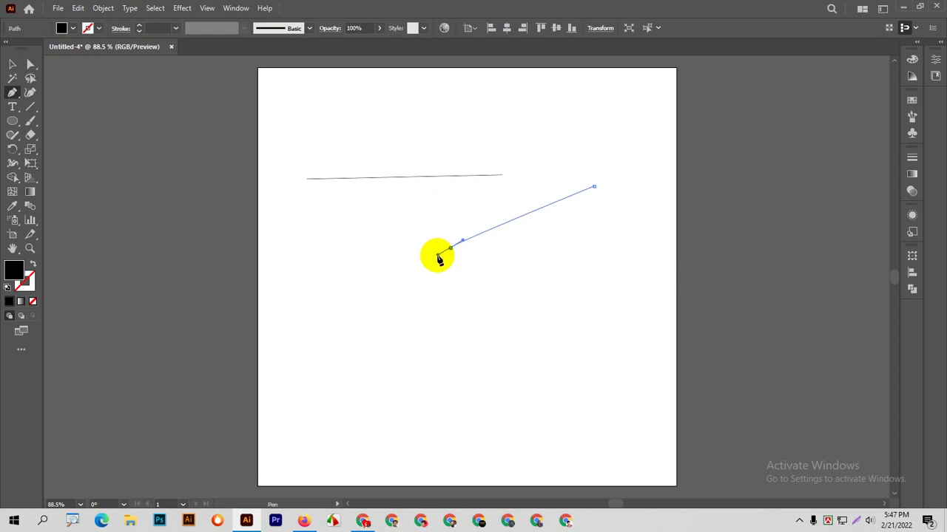
mouse_move(594, 186)
left_mouse_down()
mouse_move(605, 183)
mouse_move(515, 226)
mouse_move(592, 200)
mouse_move(496, 241)
mouse_move(496, 258)
mouse_move(593, 191)
mouse_move(500, 244)
mouse_move(601, 188)
mouse_move(495, 241)
mouse_move(469, 317)
mouse_move(338, 327)
mouse_move(531, 370)
mouse_move(459, 344)
mouse_move(561, 311)
left_mouse_up()
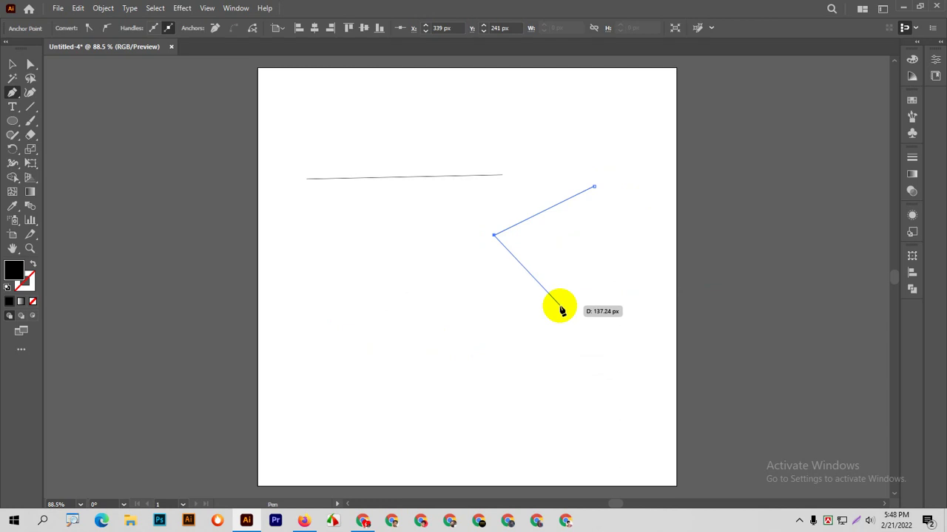
left_click(559, 306)
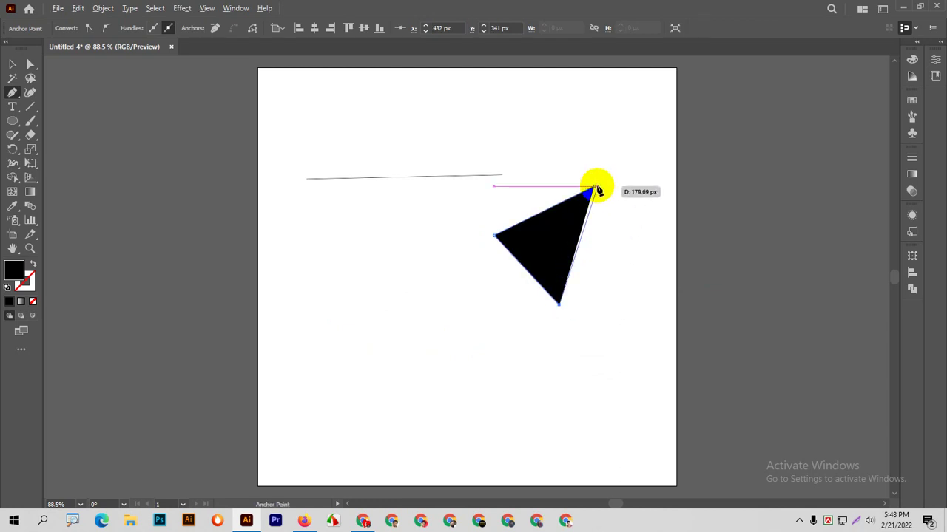
left_click(596, 190)
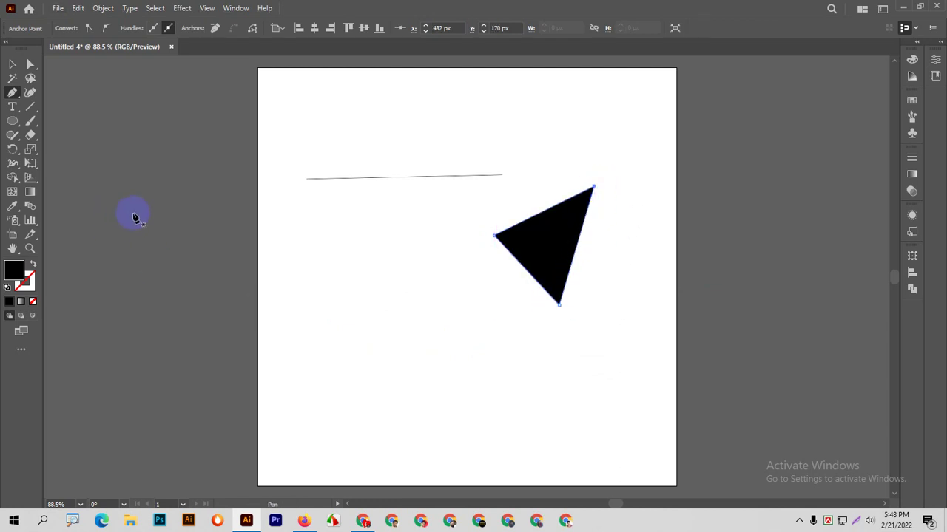
Step: Draw a closed black polygon with a narrow notch on the left
left_click(311, 272)
left_click(391, 385)
left_click(463, 286)
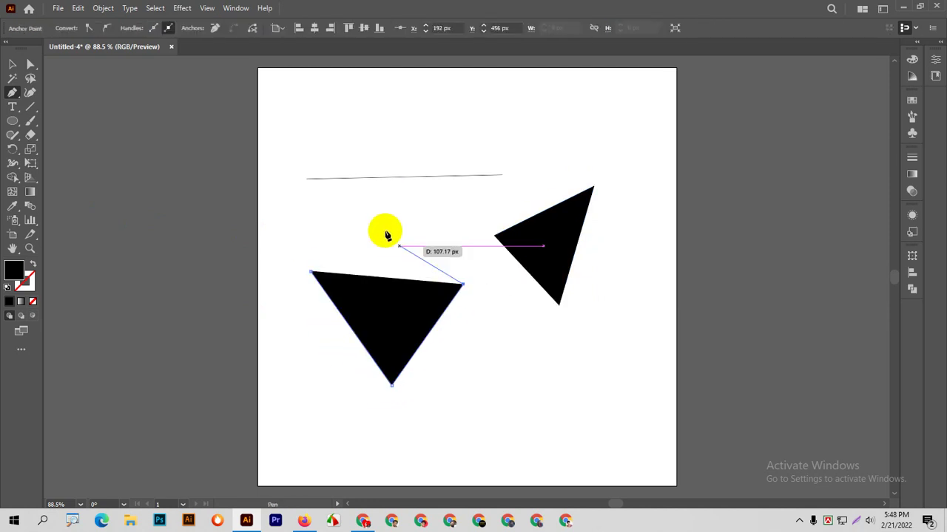
left_click(383, 230)
left_click(278, 218)
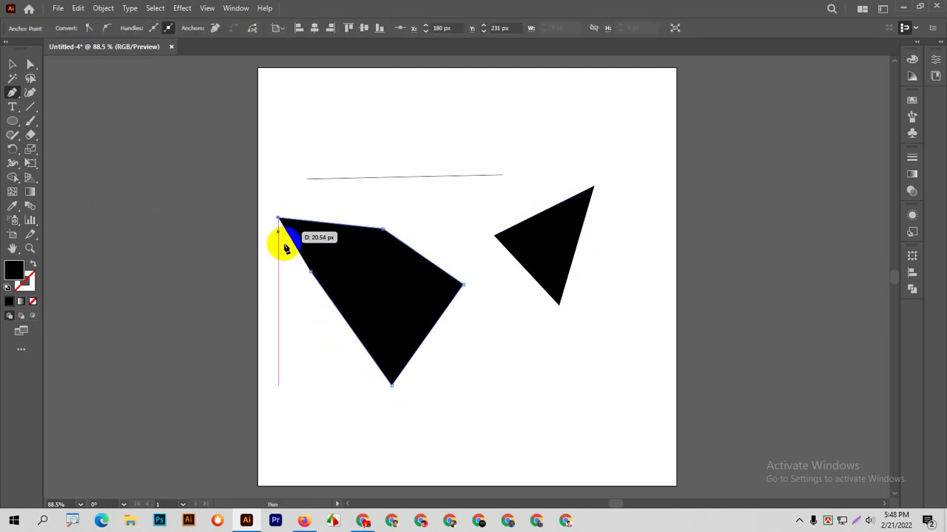
left_click(282, 400)
left_click(311, 378)
left_click(292, 300)
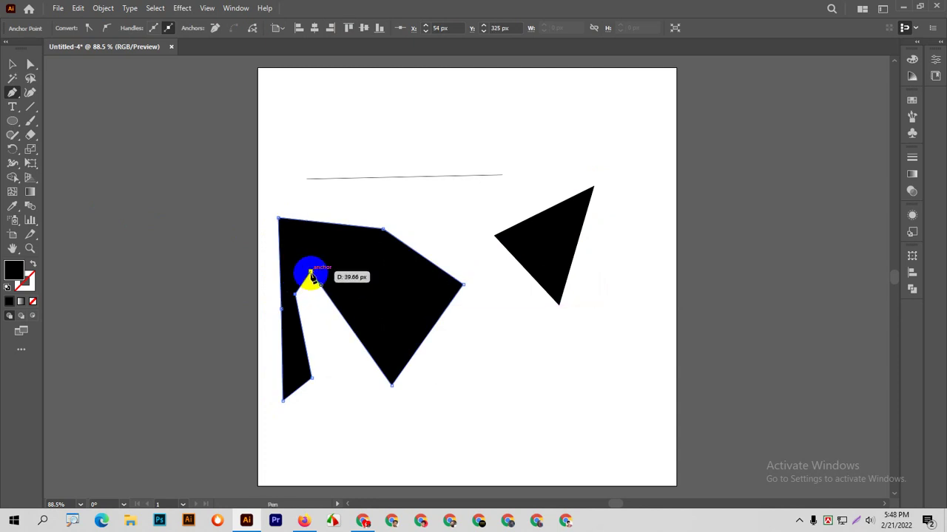
left_click(311, 280)
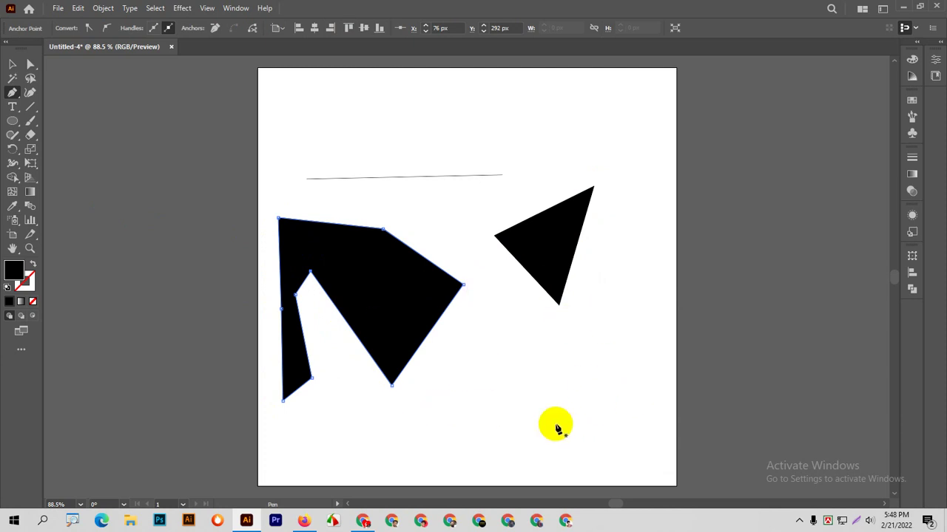
Step: Start a curvy path below the triangle with smooth dragged anchors
left_click(500, 369)
left_click(531, 331)
left_click_drag(573, 333, 567, 346)
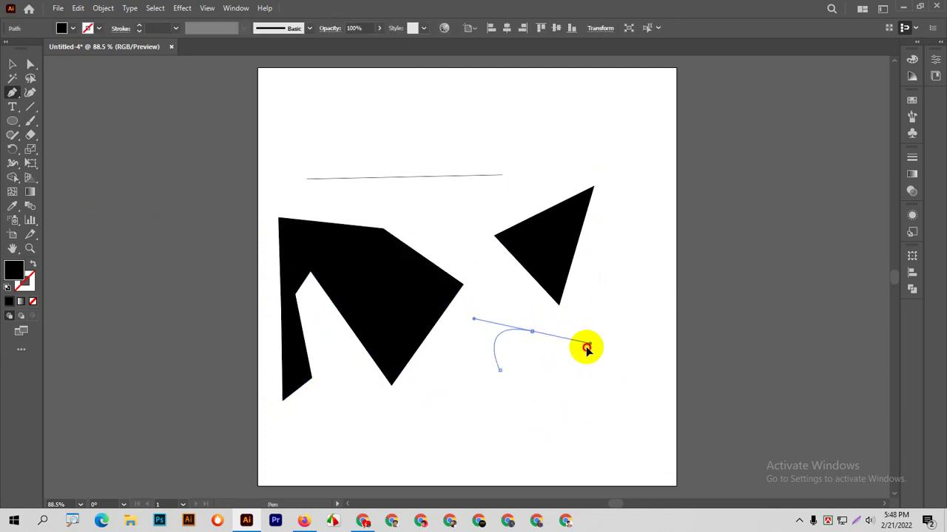
mouse_move(604, 316)
left_mouse_down()
mouse_move(605, 287)
mouse_move(658, 320)
left_mouse_up()
mouse_move(616, 382)
left_mouse_down()
mouse_move(588, 381)
mouse_move(535, 431)
mouse_move(490, 389)
left_mouse_up()
Step: Add the last curved anchors and close the wavy black blob
left_click_drag(463, 418, 451, 459)
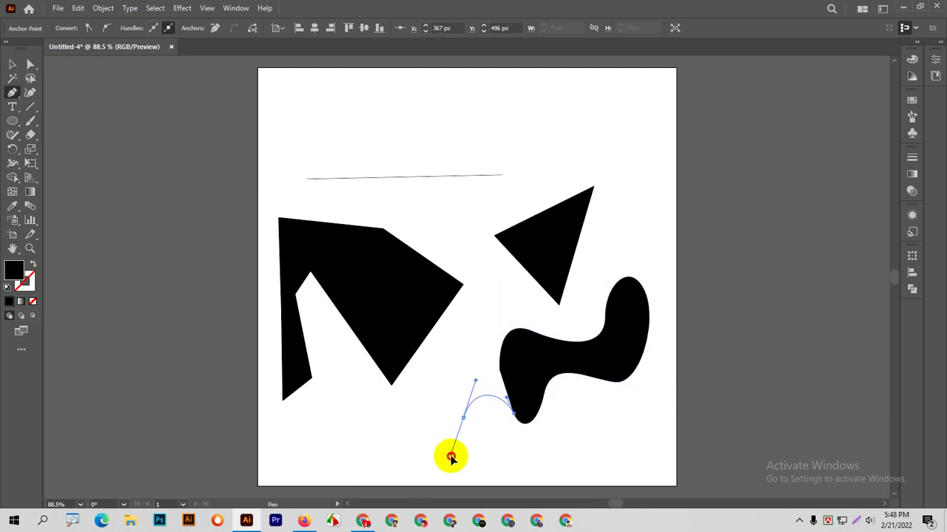
mouse_move(406, 418)
left_mouse_down()
mouse_move(451, 378)
mouse_move(503, 375)
mouse_move(517, 344)
left_mouse_up()
left_click(488, 381)
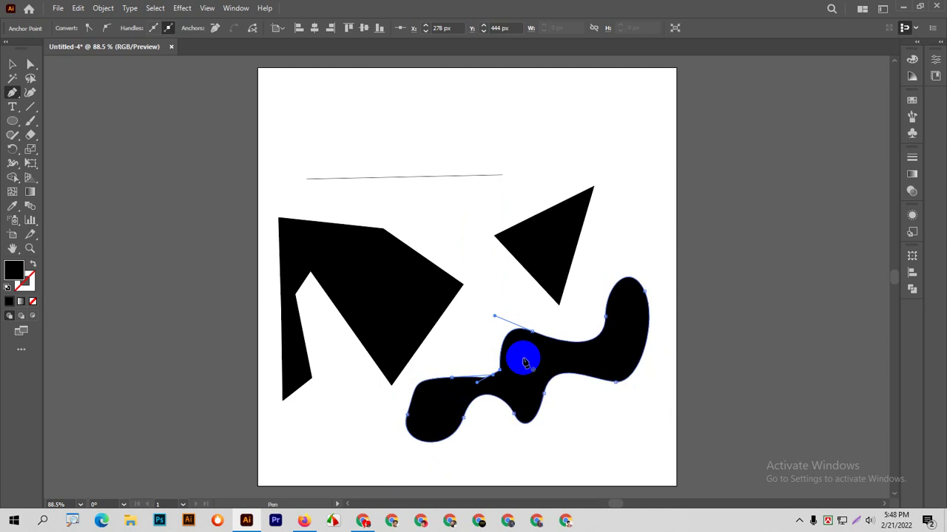
left_click(16, 68)
left_click(523, 270)
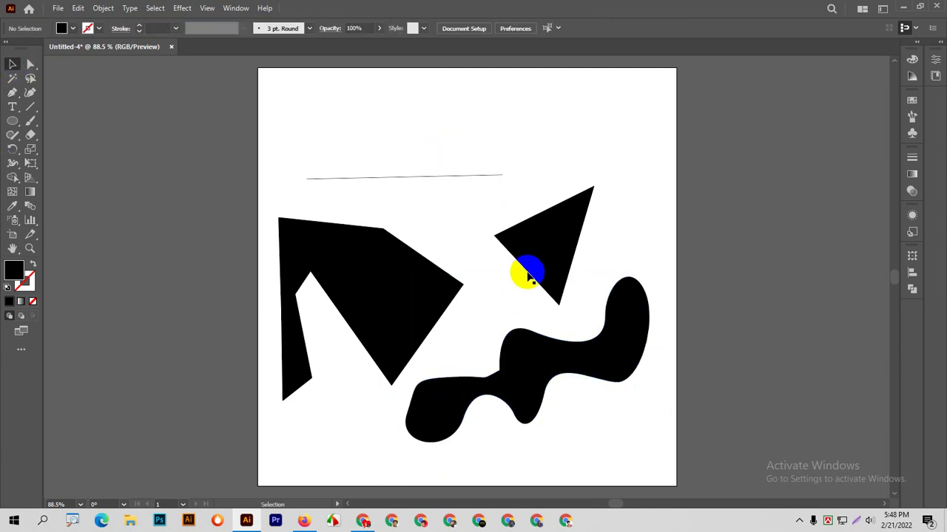
Step: Round the blob's sharp dip corner to about 11.52 px radius, then fit the artboard
scroll(499, 375, "up", 5)
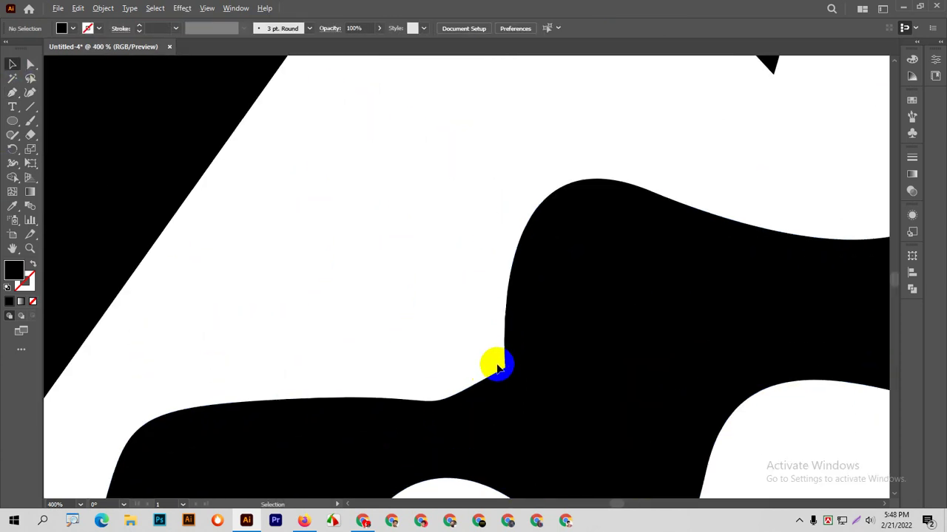
left_click(31, 65)
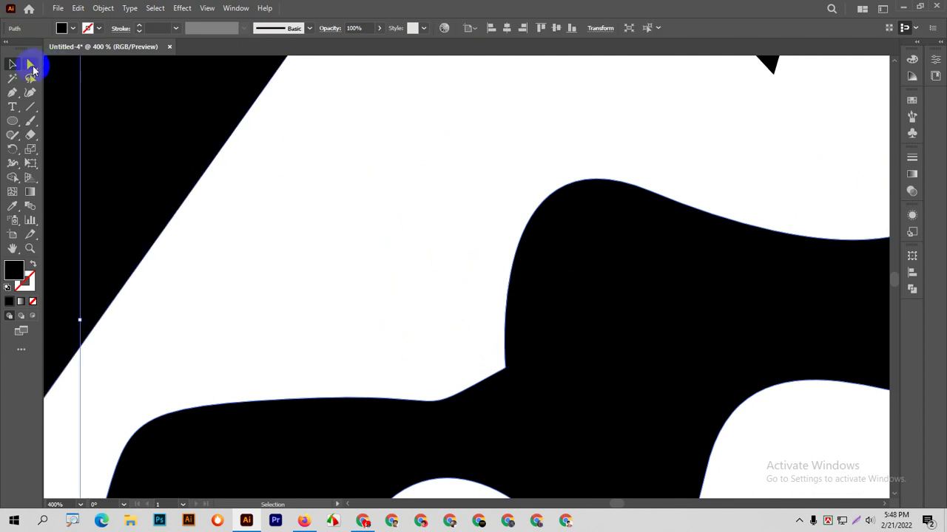
left_click(515, 375)
left_click(505, 368)
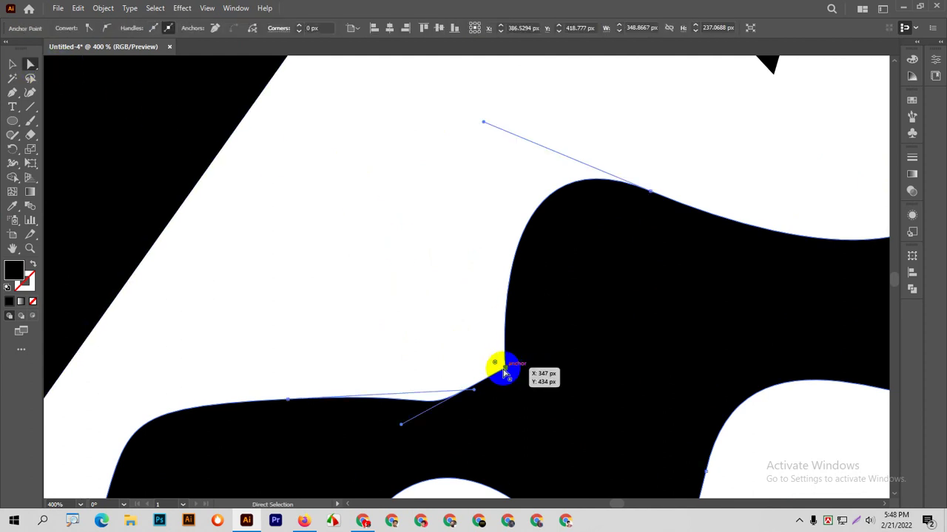
left_click_drag(492, 358, 243, 212)
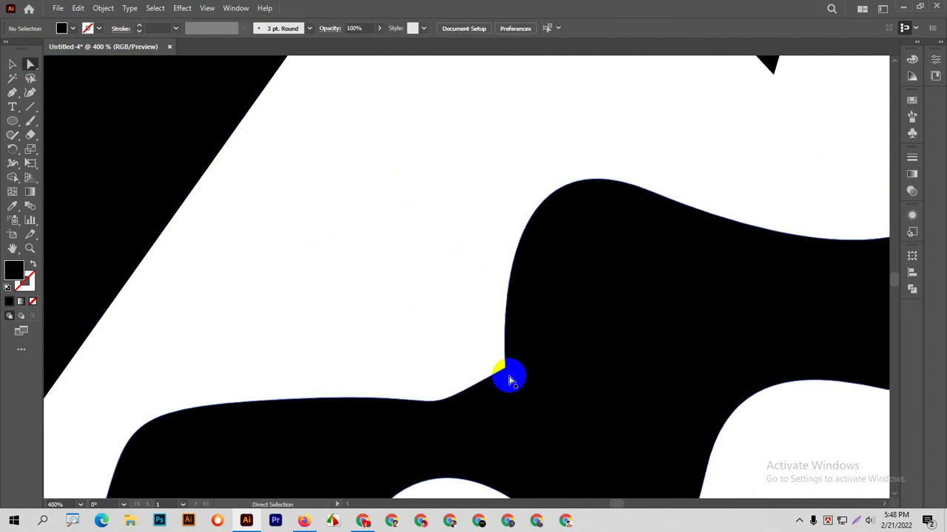
left_click_drag(505, 370, 429, 274)
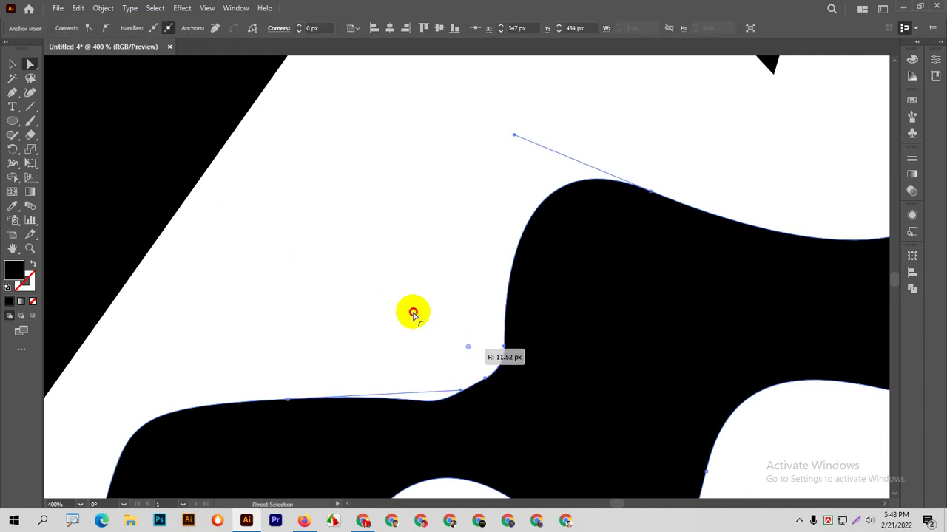
left_click(429, 273)
key("ctrl+1")
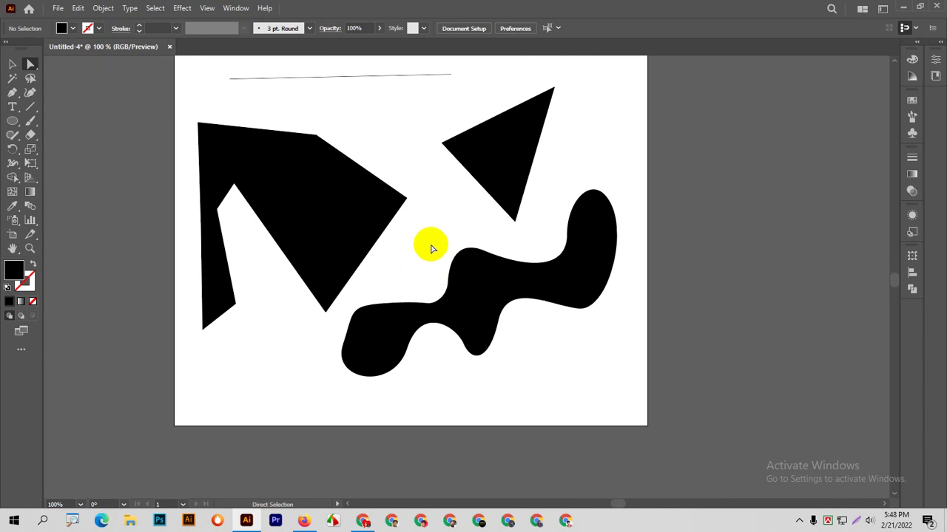
Step: Delete the notched polygon and the triangle
left_click(342, 215)
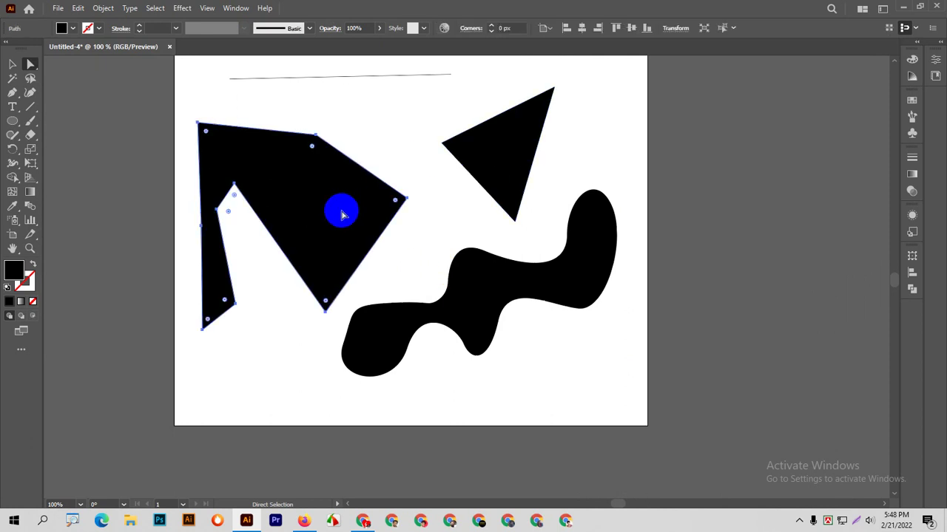
key("Delete")
left_click(524, 164)
key("Delete")
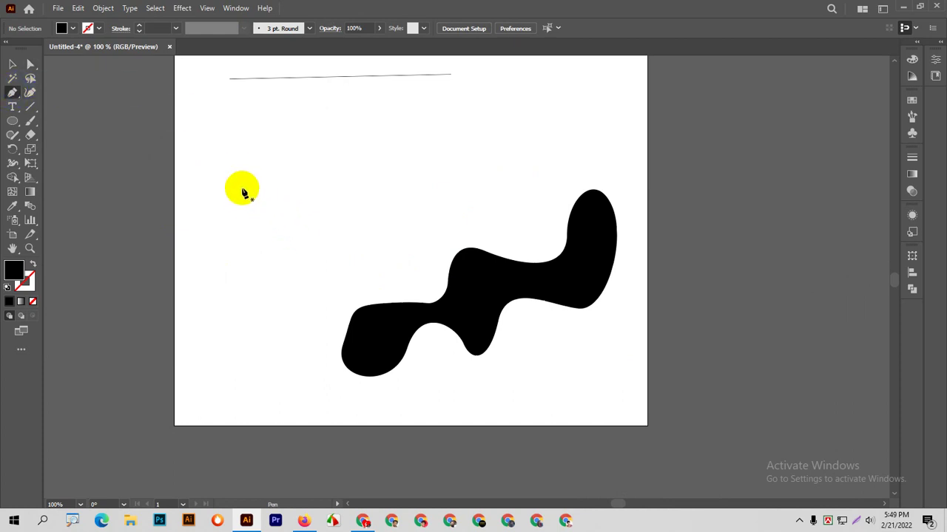
Step: Draw a closed trial triangle at the upper left, then delete it
left_click(222, 153)
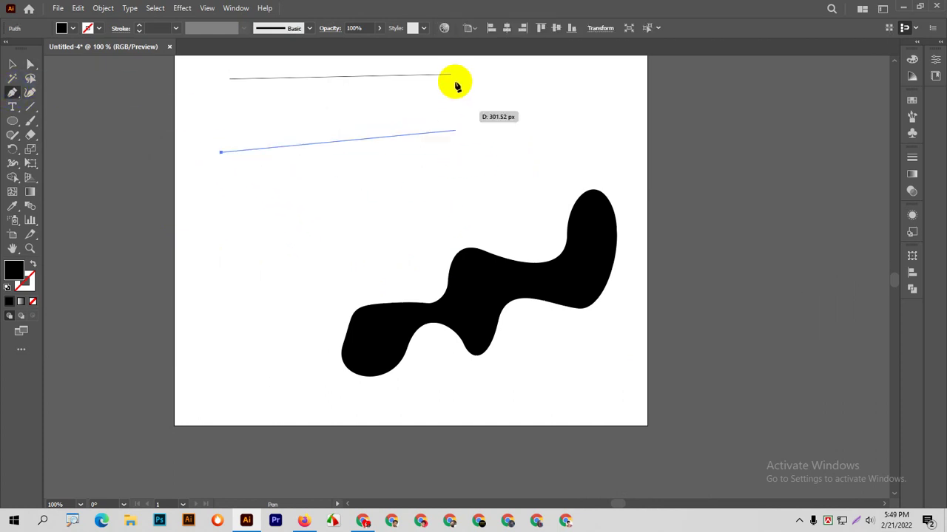
left_click(222, 155)
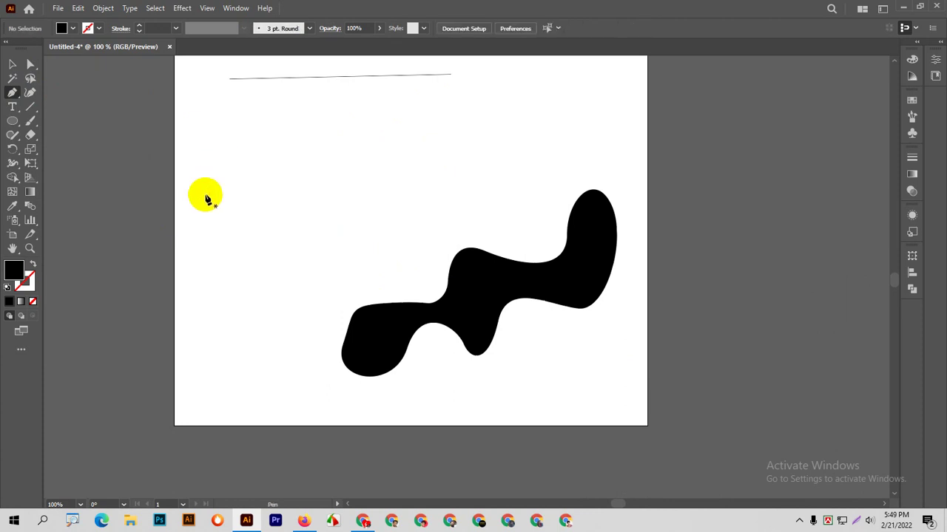
left_click(218, 155)
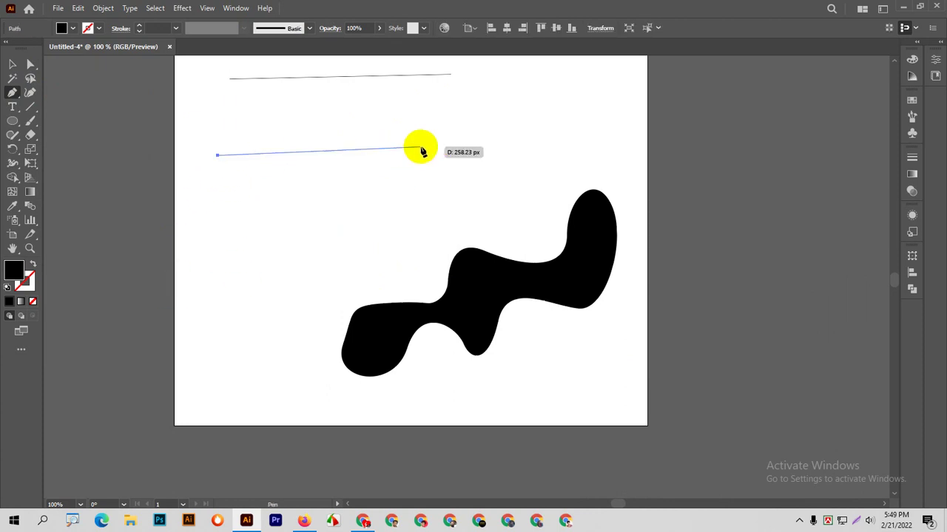
left_click(422, 148)
left_click(321, 271)
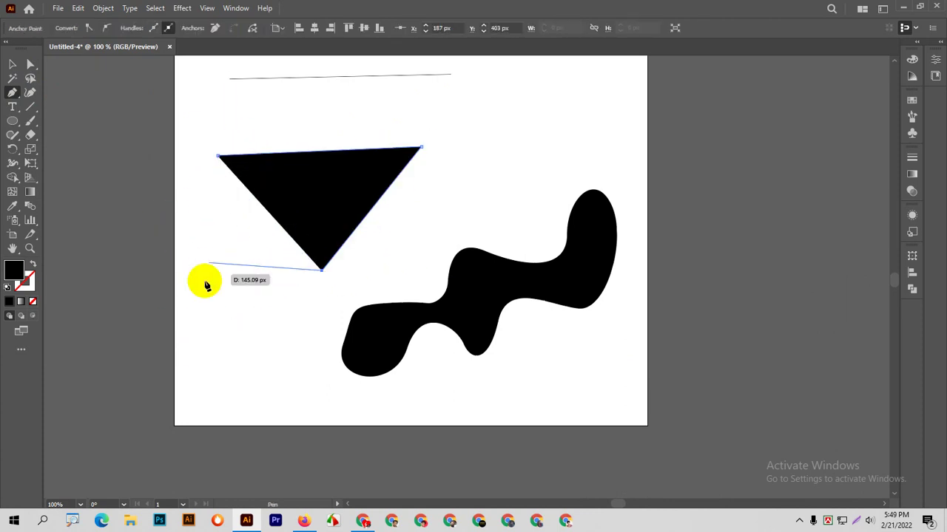
left_click(216, 158)
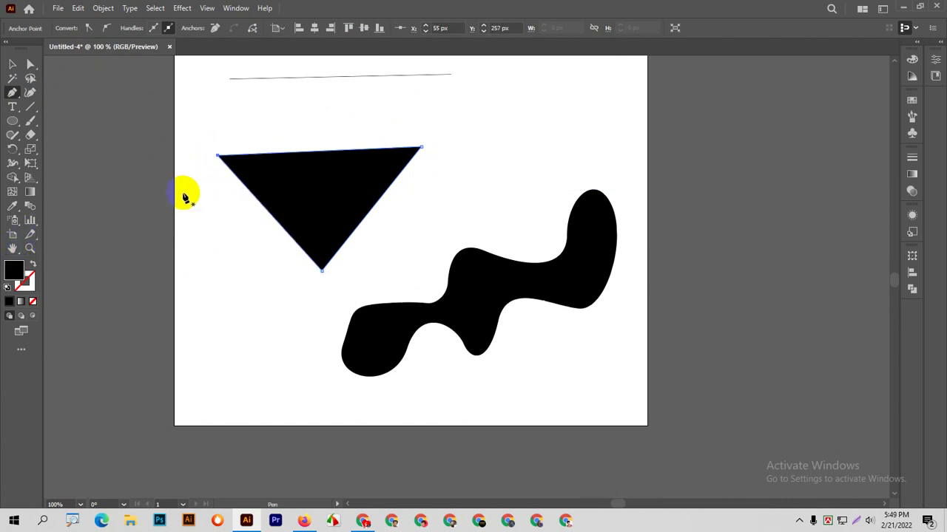
key("Delete")
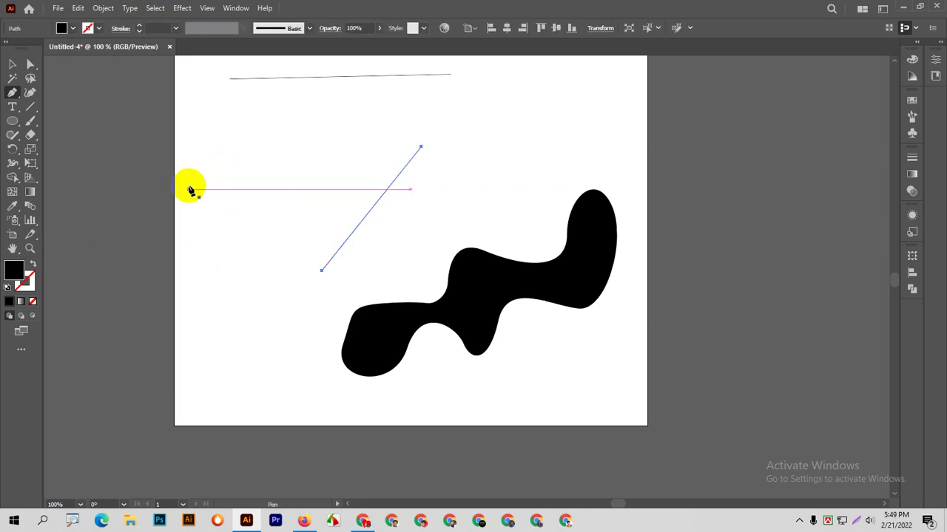
key("Delete")
Step: Start a new path with a curved anchor forming a gentle arched lower edge
left_click(225, 163)
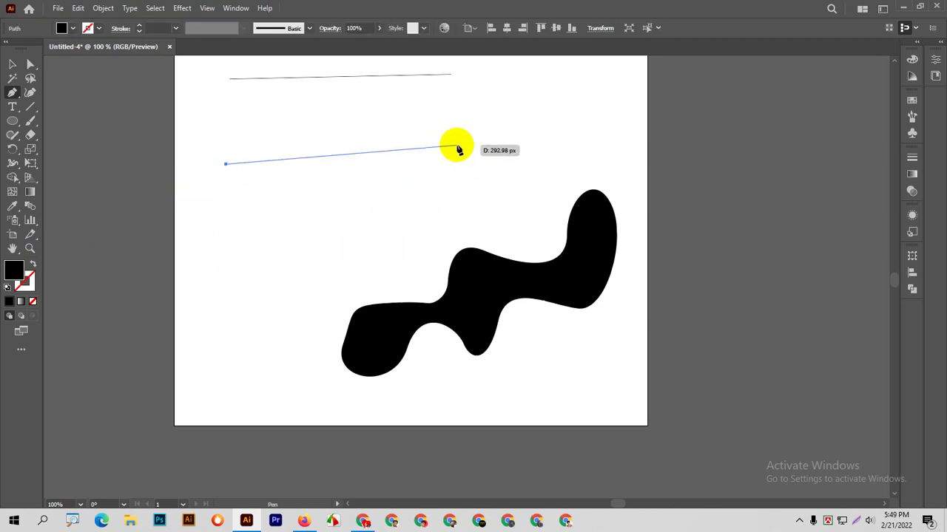
left_click_drag(456, 146, 528, 194)
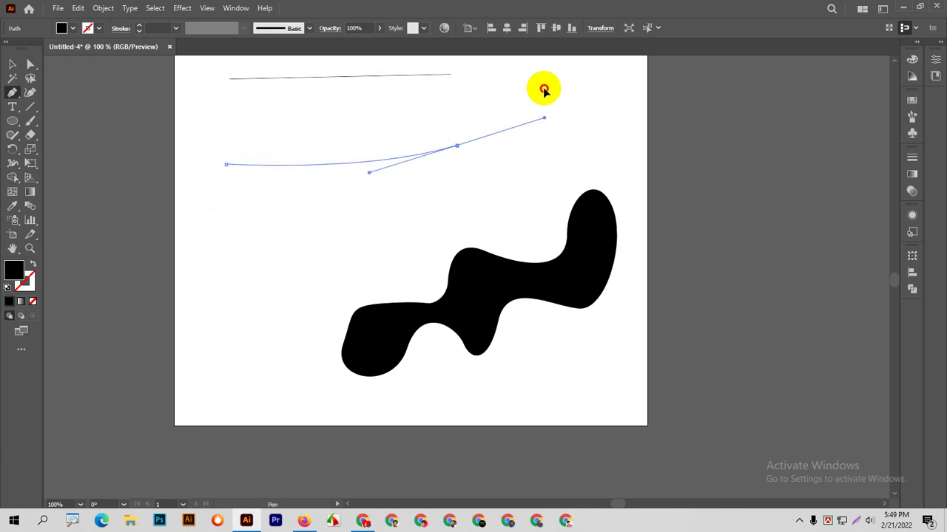
left_click_drag(528, 194, 551, 74)
mouse_move(559, 147)
left_mouse_down()
mouse_move(502, 390)
mouse_move(504, 376)
left_mouse_up()
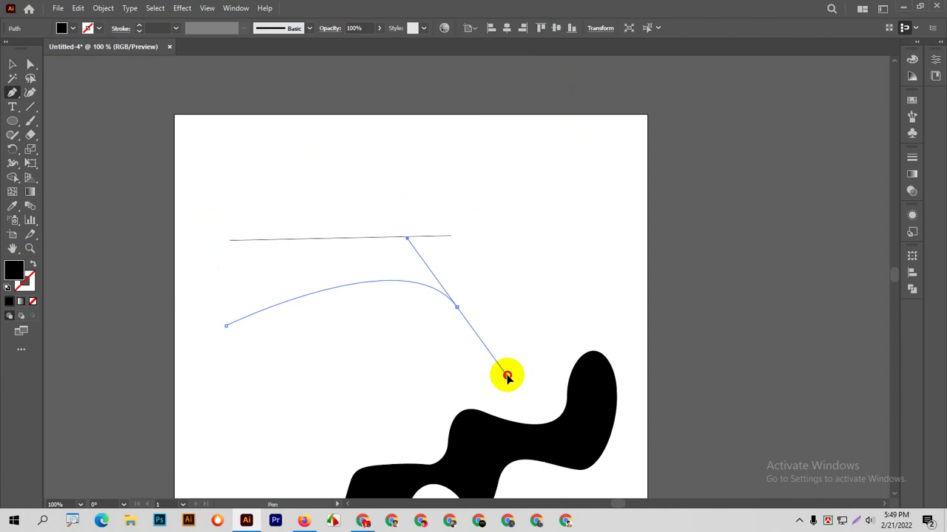
left_click_drag(457, 307, 456, 313)
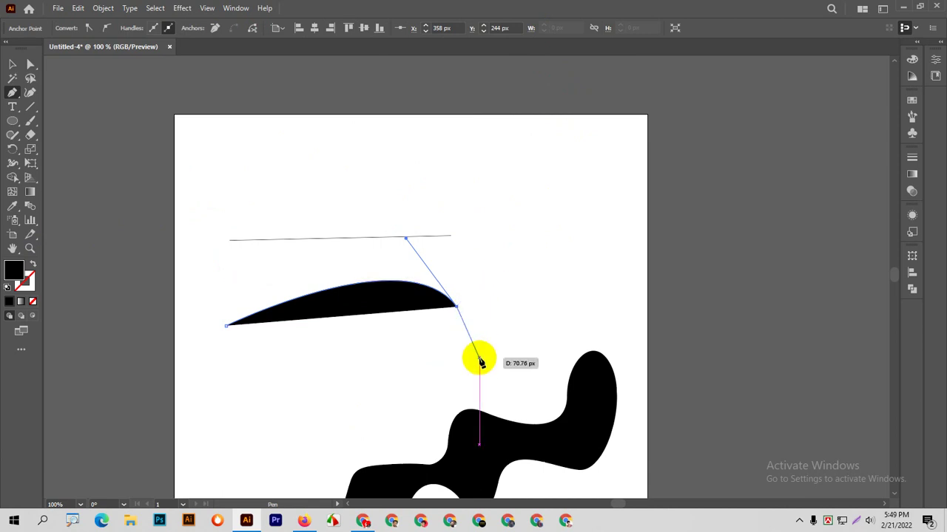
left_click_drag(458, 312, 515, 267)
mouse_move(518, 163)
left_mouse_down()
mouse_move(549, 222)
mouse_move(547, 281)
mouse_move(573, 306)
mouse_move(598, 313)
mouse_move(596, 147)
left_mouse_up()
Step: Add the top-right, top-left and bottom-left corners to complete the flag shape
left_click(596, 146)
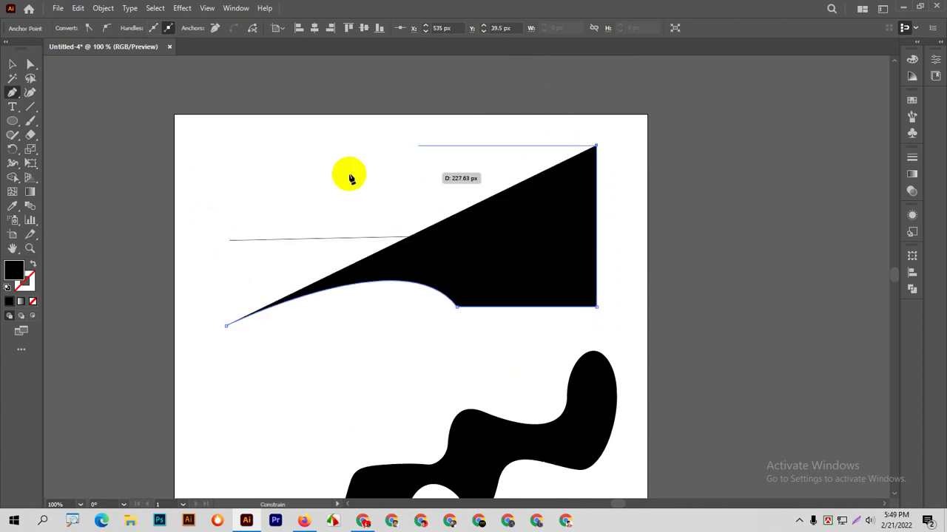
left_click(214, 146)
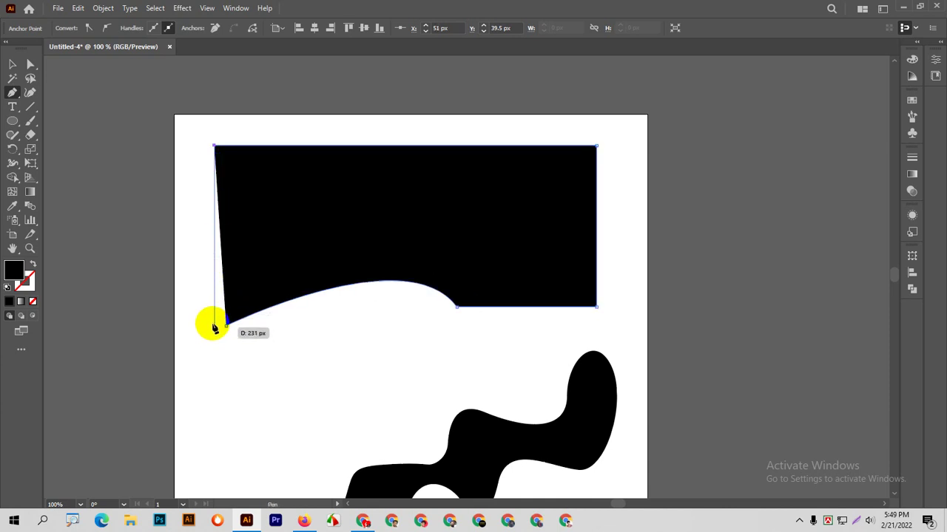
left_click(215, 321)
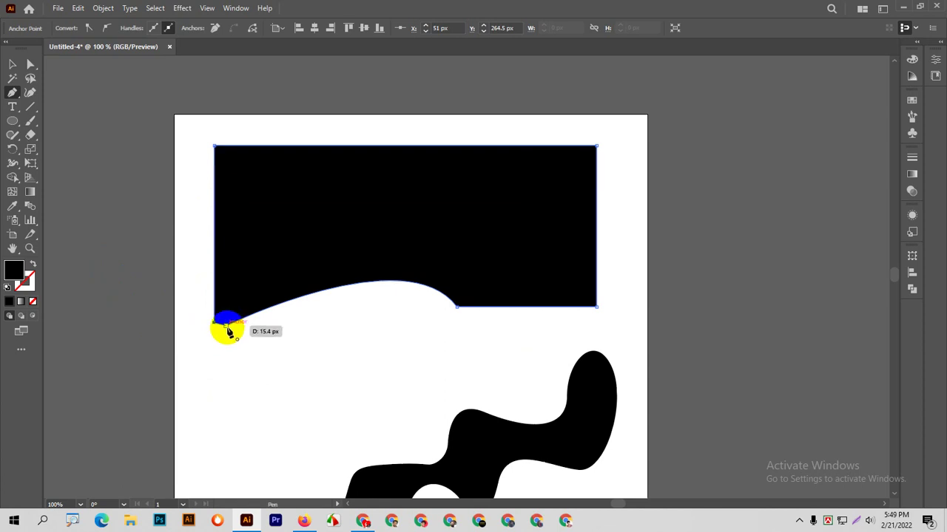
scroll(228, 330, "up", 1)
scroll(226, 318, "up", 4)
scroll(226, 315, "up", 4)
scroll(310, 314, "up", 1)
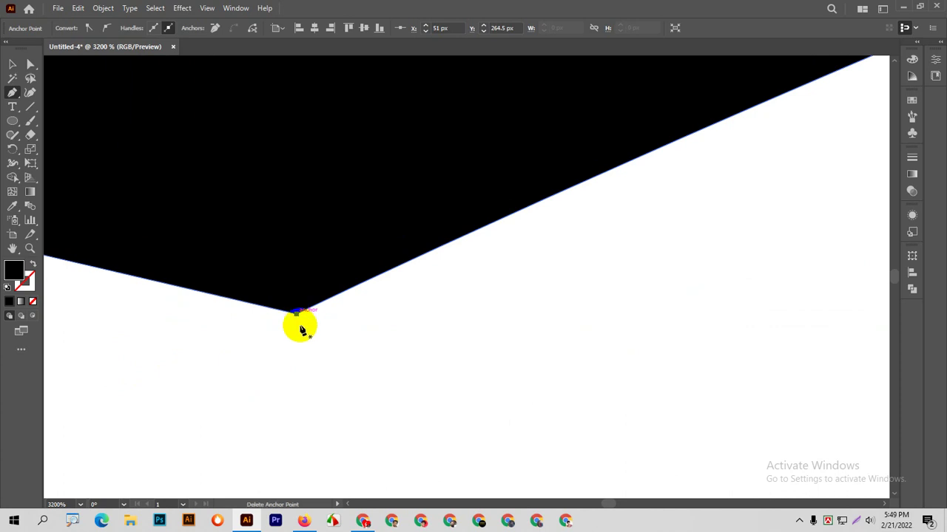
scroll(684, 293, "down", 3)
scroll(672, 301, "down", 2)
scroll(636, 311, "down", 4)
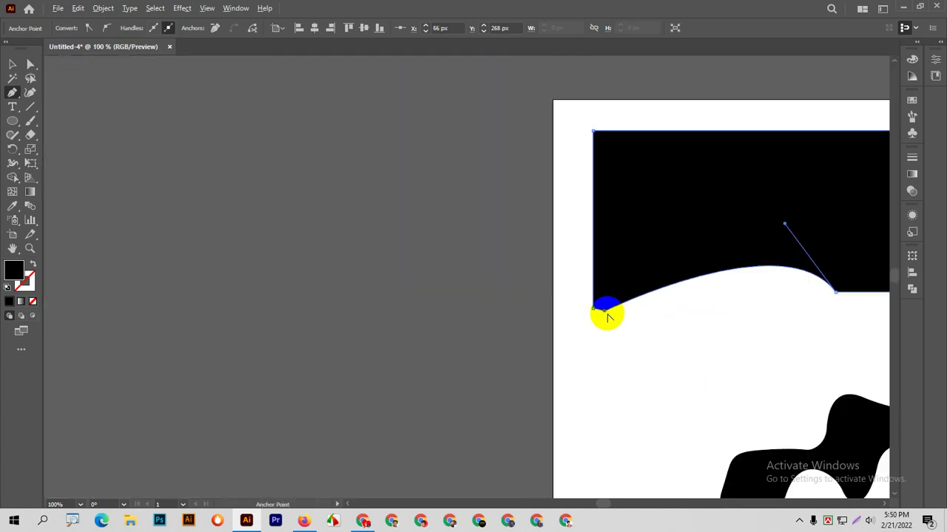
left_click_drag(714, 311, 380, 333)
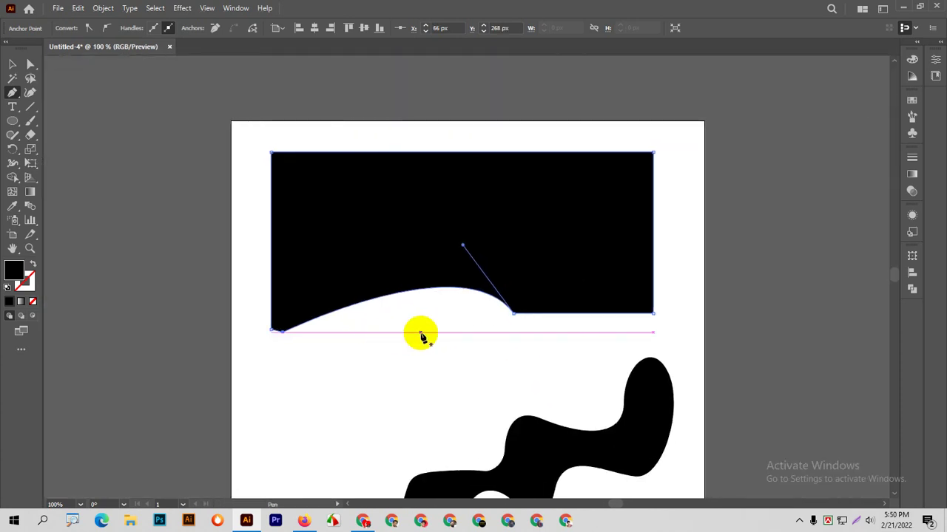
scroll(421, 336, "down", 2)
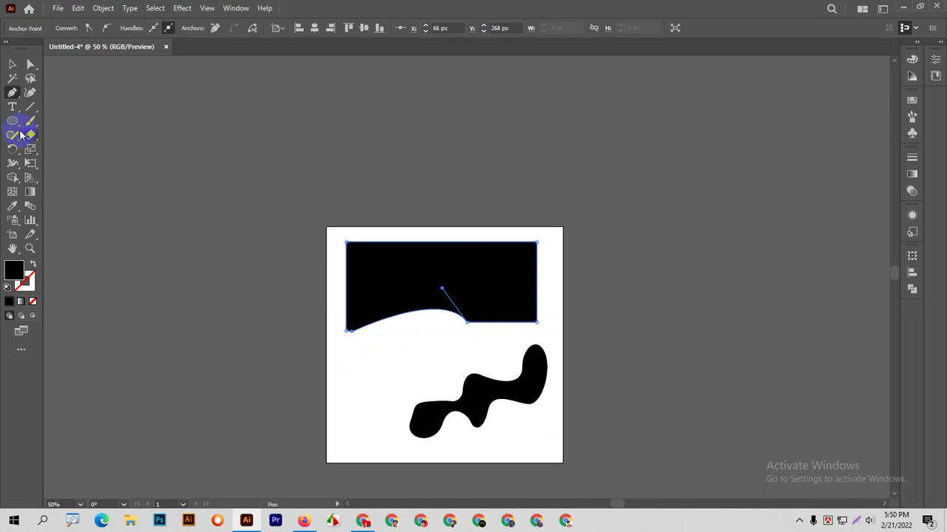
Step: Delete the black flag shape, then the straight line and the wavy blob together
left_click(13, 66)
left_click(495, 261)
left_click_drag(512, 279, 684, 205)
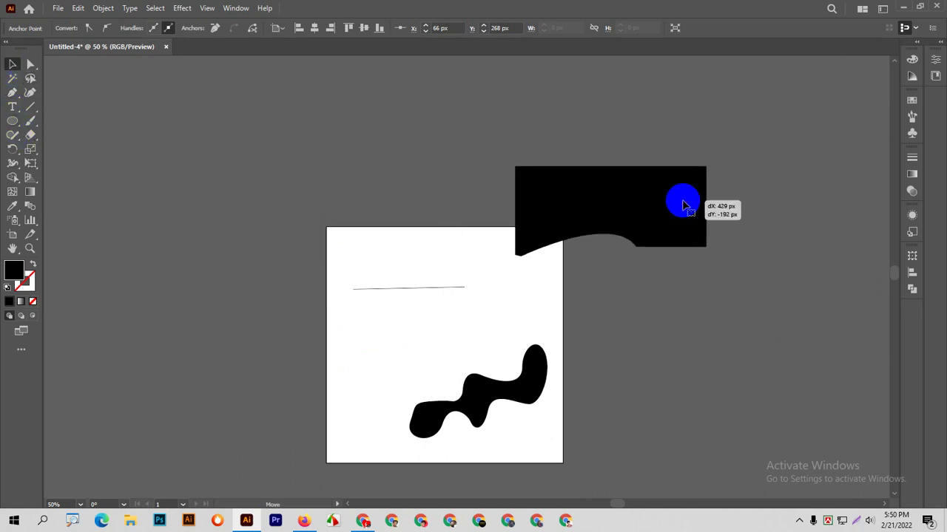
key("Delete")
left_click_drag(382, 258, 597, 434)
key("Delete")
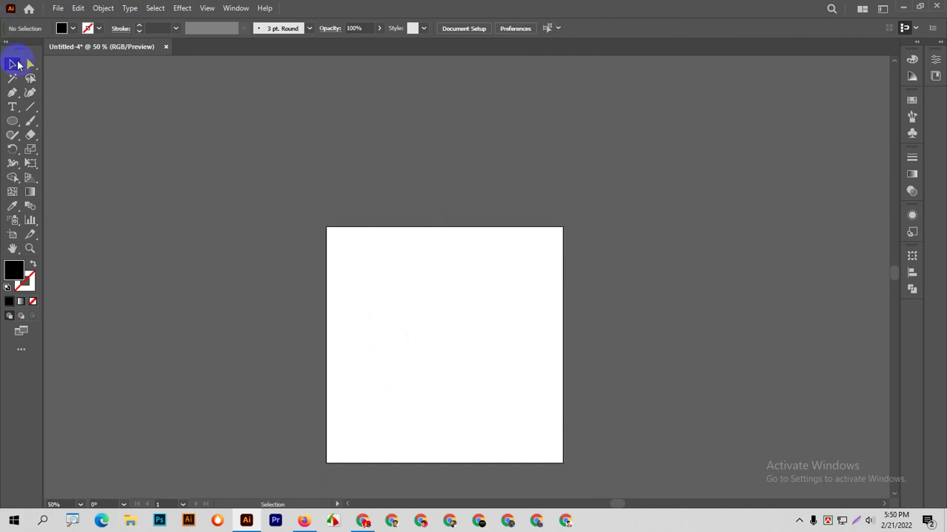
left_click(13, 92)
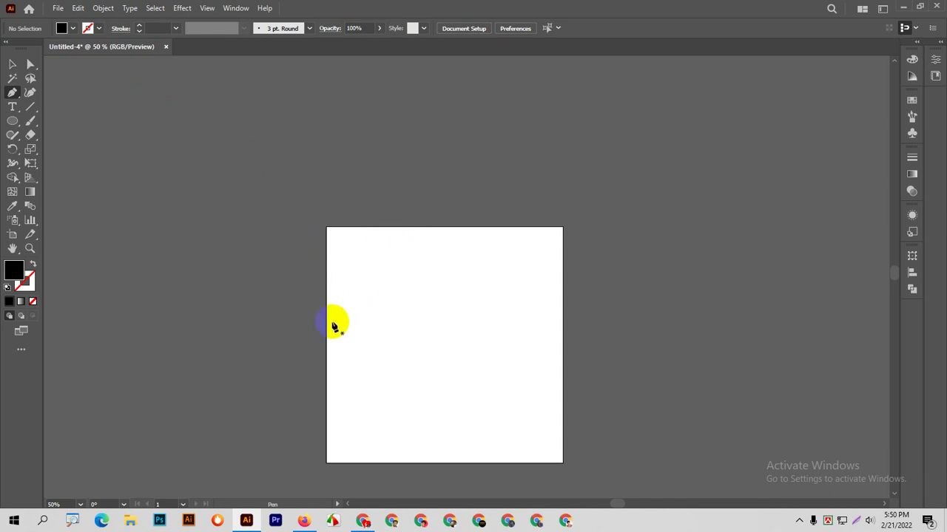
Step: Start a path at the top-left corner with a level curved anchor mid-artboard
left_click(327, 227)
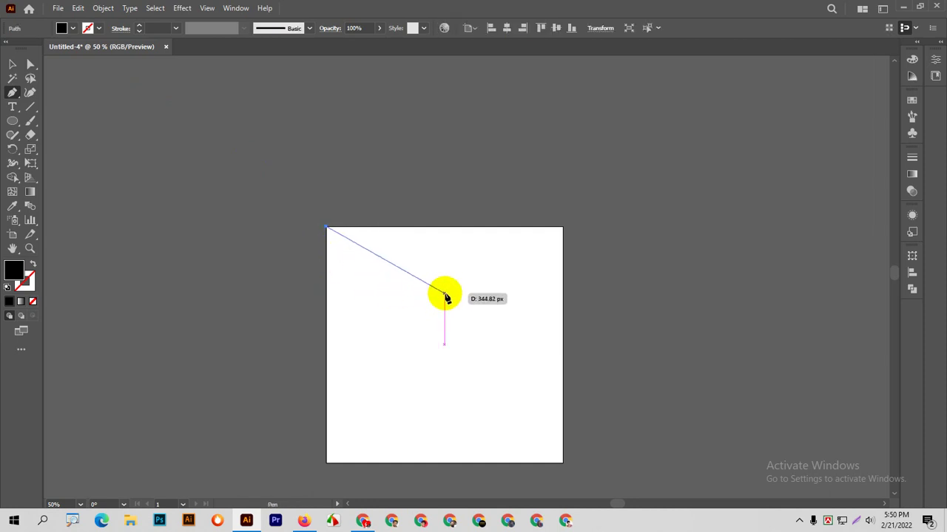
mouse_move(444, 294)
left_mouse_down()
mouse_move(524, 289)
mouse_move(524, 311)
mouse_move(537, 294)
left_mouse_up()
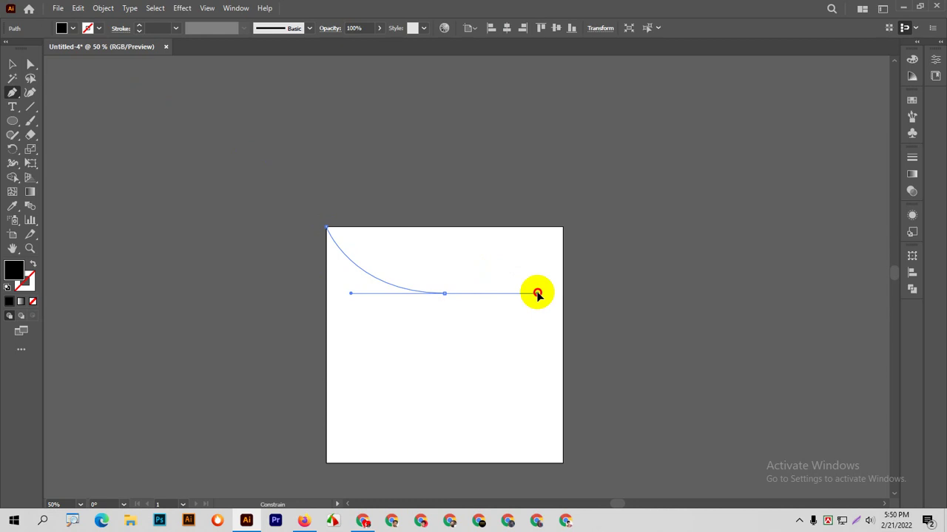
left_click_drag(538, 293, 539, 299)
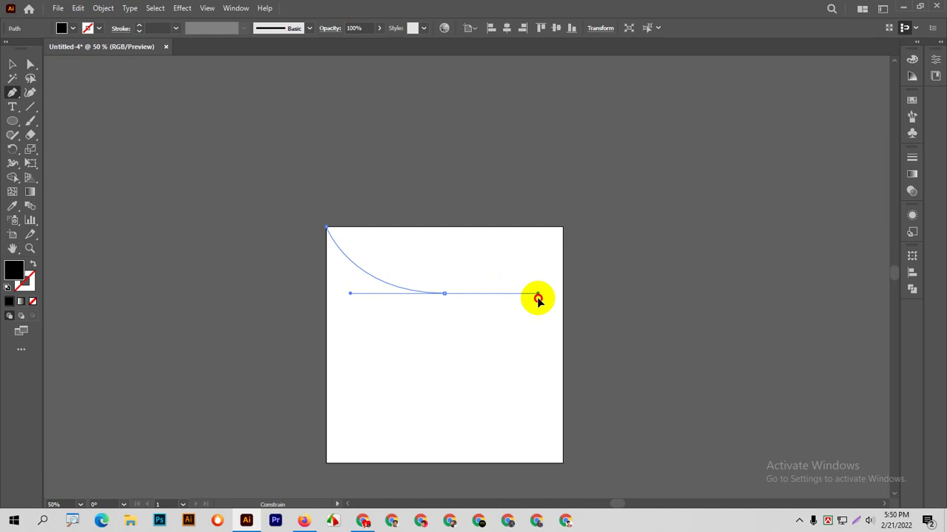
left_click_drag(538, 300, 535, 296)
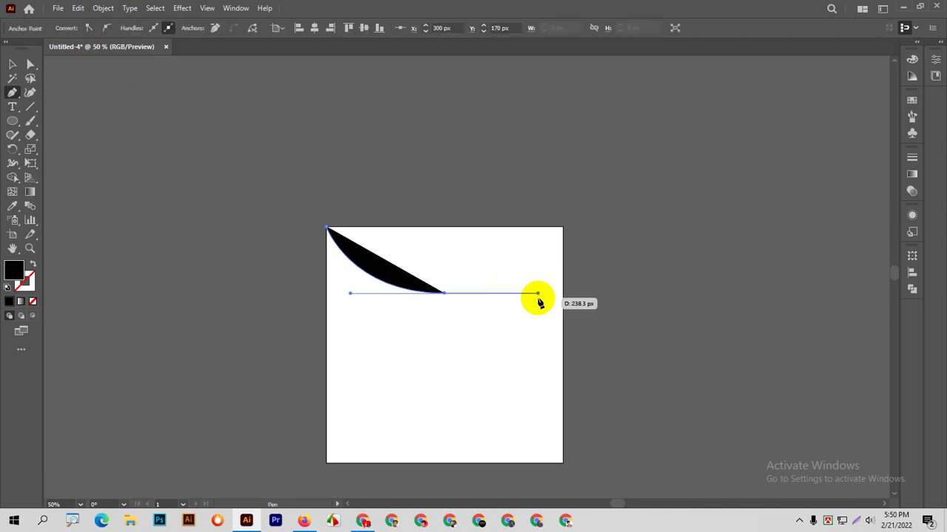
left_click(444, 295)
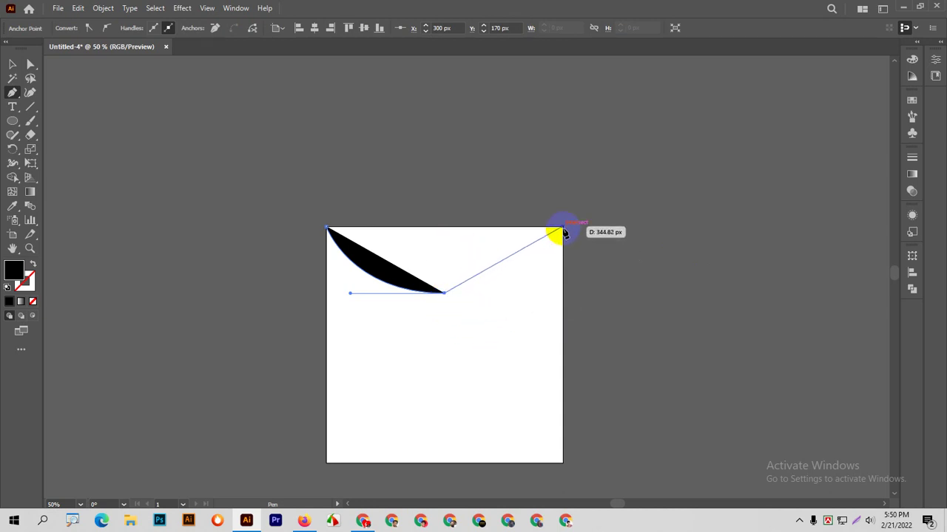
Step: Add the top-right anchor and adjust handles so the bottom curves smoothly
mouse_move(564, 234)
left_mouse_down()
mouse_move(575, 180)
mouse_move(600, 180)
mouse_move(587, 160)
mouse_move(618, 189)
mouse_move(570, 196)
mouse_move(599, 201)
mouse_move(542, 199)
left_mouse_up()
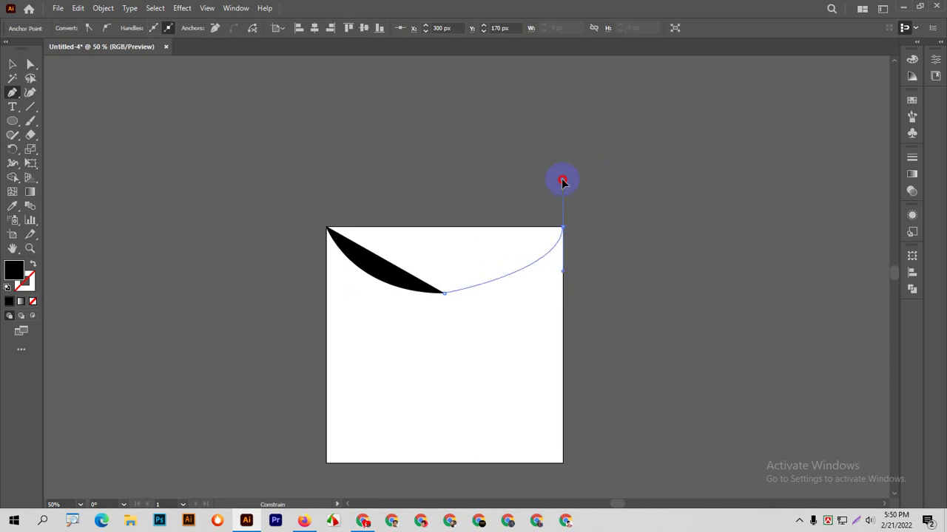
mouse_move(626, 216)
left_mouse_down()
mouse_move(644, 231)
mouse_move(625, 191)
mouse_move(580, 161)
left_mouse_up()
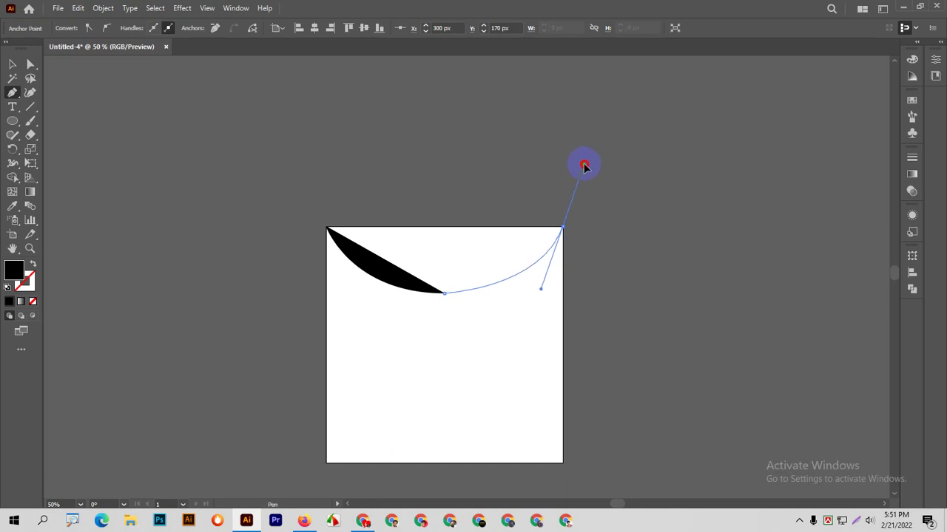
mouse_move(585, 165)
left_mouse_down()
mouse_move(595, 201)
mouse_move(582, 160)
left_mouse_up()
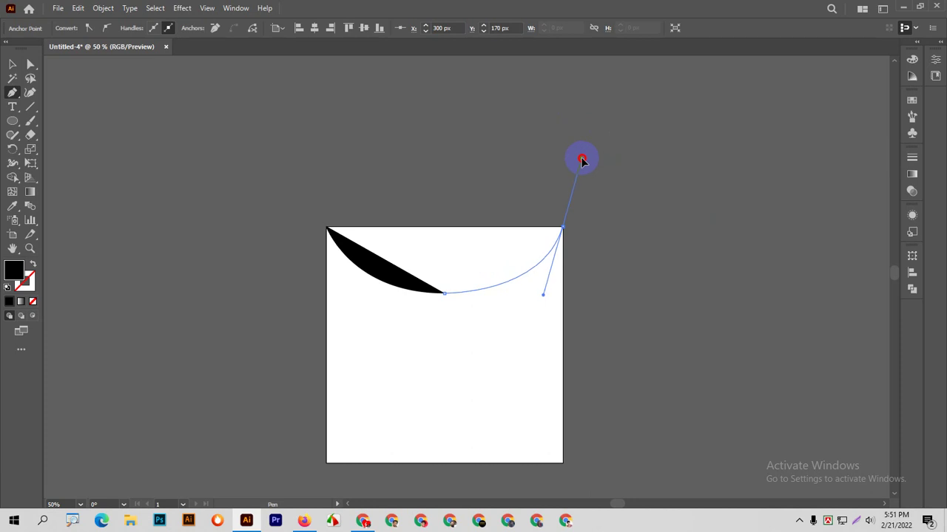
left_click_drag(582, 160, 583, 163)
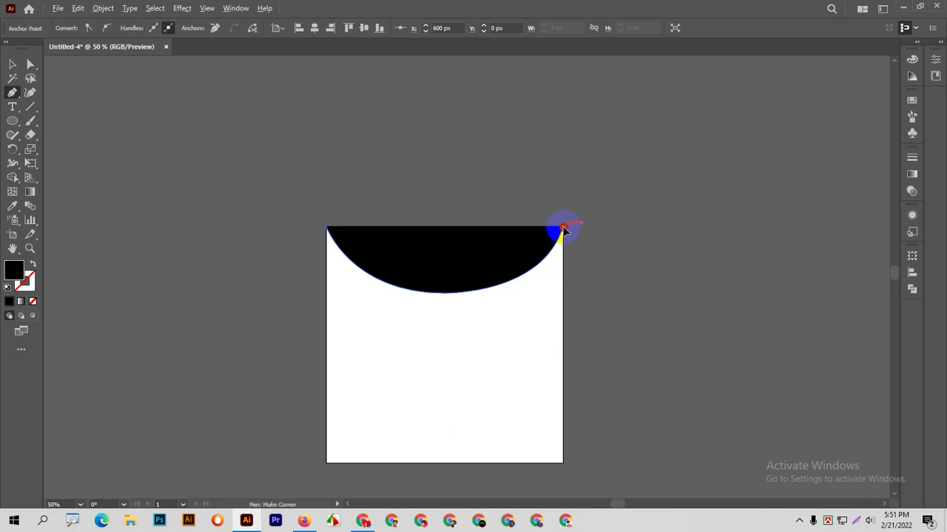
mouse_move(563, 232)
left_mouse_down()
mouse_move(641, 128)
mouse_move(436, 218)
left_mouse_up()
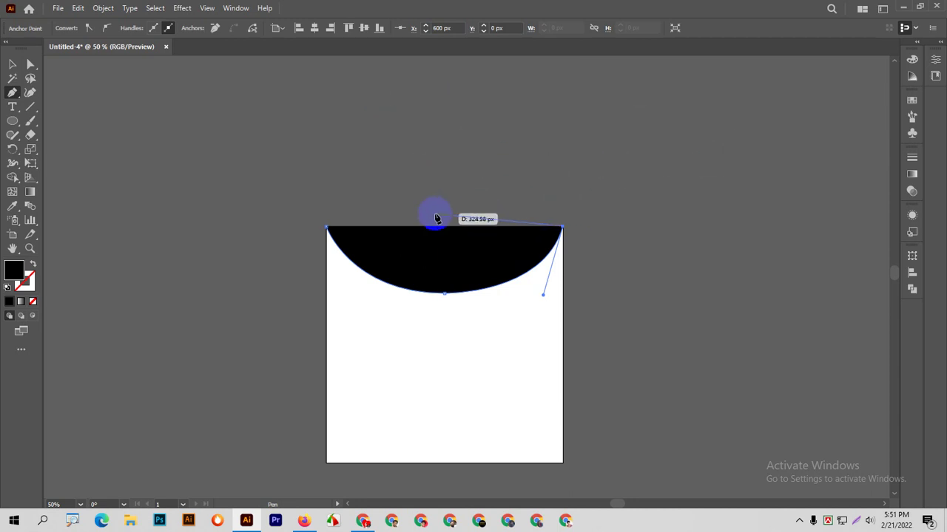
left_click_drag(436, 218, 329, 228)
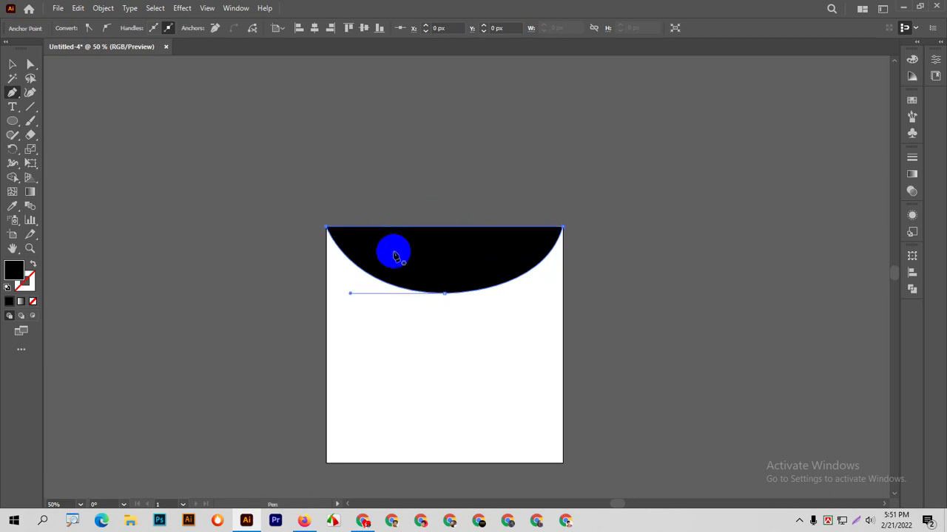
left_click(12, 65)
Step: Duplicate the black half-circle to the artboard bottom and rotate the copy 180° dome-up
left_click(374, 122)
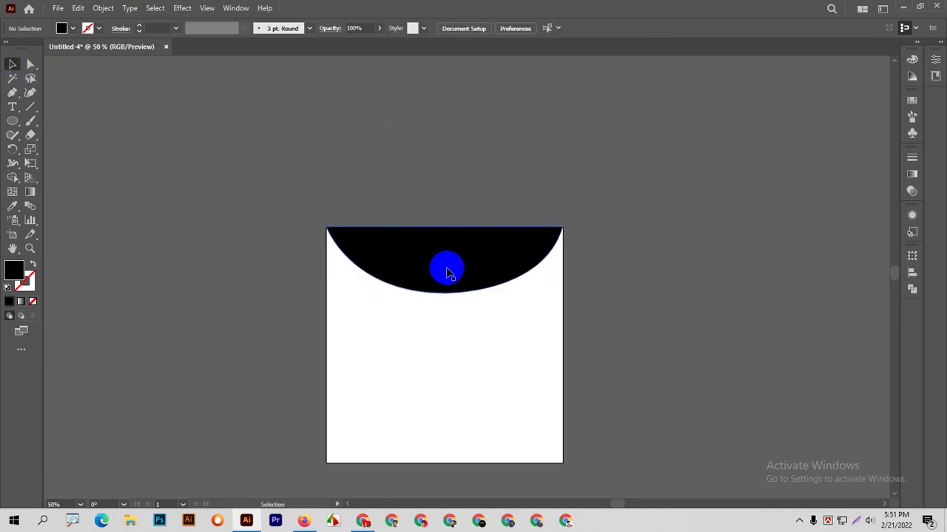
mouse_move(446, 274)
left_mouse_down()
mouse_move(440, 317)
mouse_move(448, 272)
left_mouse_up()
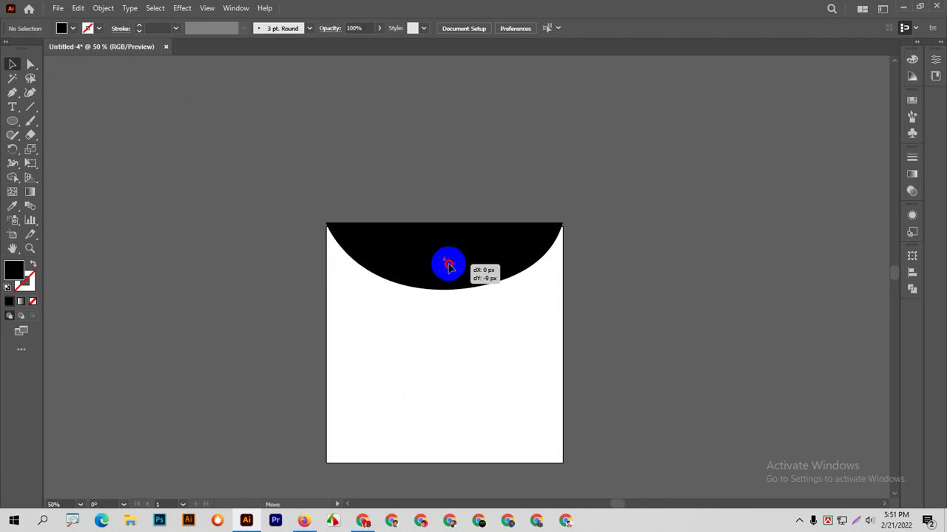
left_click_drag(448, 268, 470, 259)
left_click(630, 195)
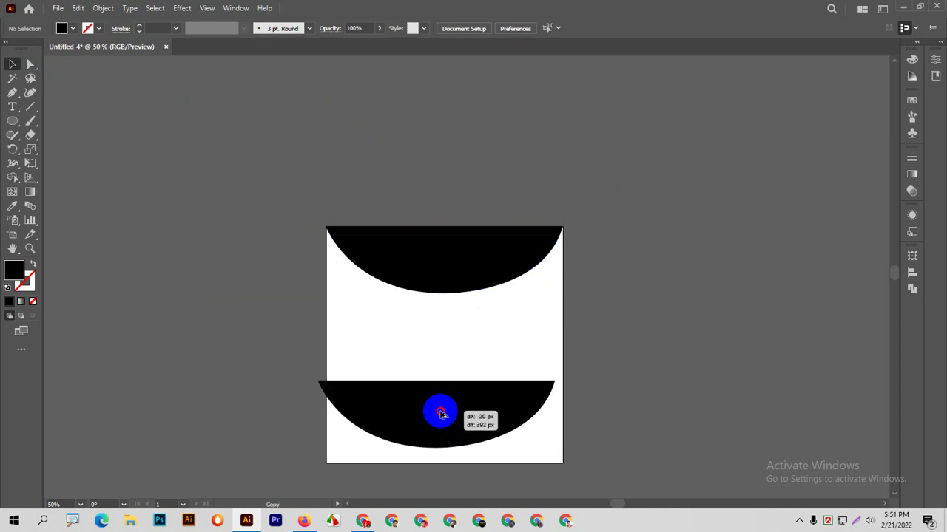
left_click_drag(448, 259, 440, 428)
mouse_move(551, 406)
left_mouse_down()
mouse_move(339, 454)
mouse_move(391, 445)
left_mouse_up()
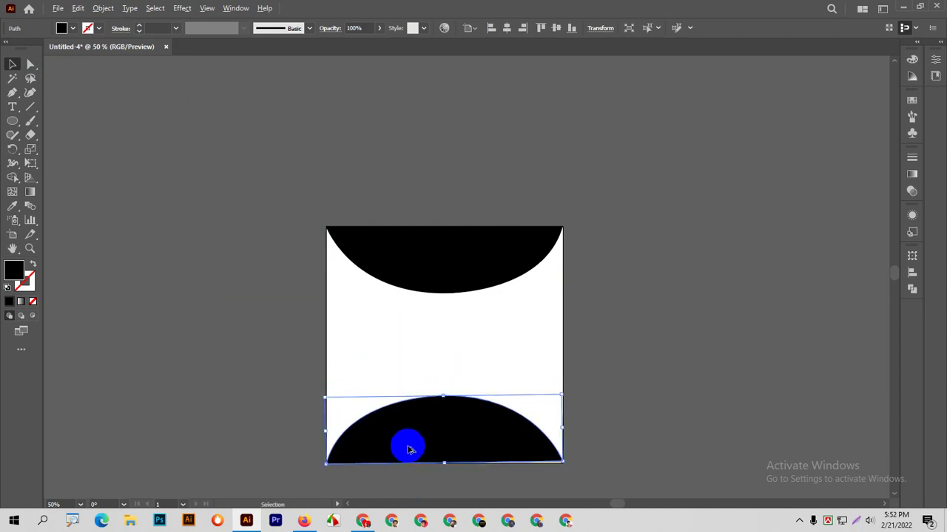
Step: Level the bottom half-circle copy exactly and nudge it slightly right
scroll(407, 446, "up", 1, "alt")
scroll(448, 416, "down", 2)
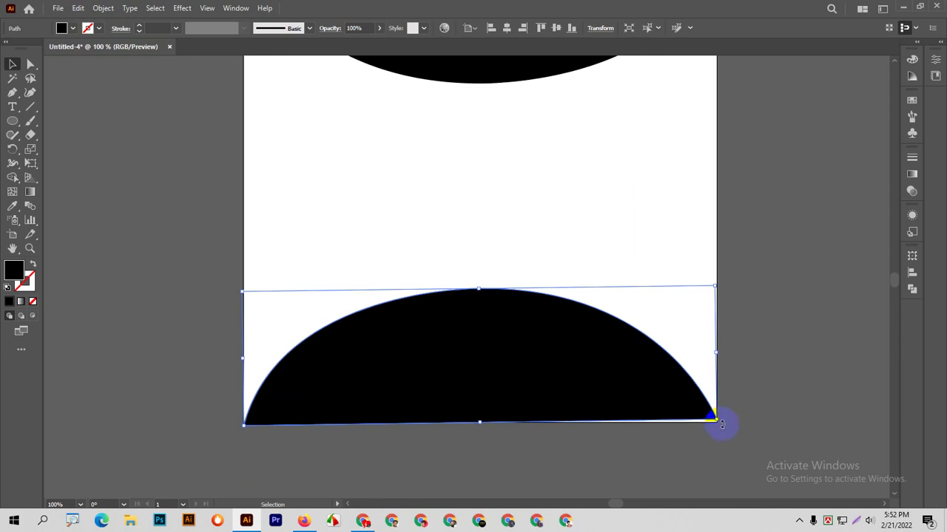
left_click_drag(722, 424, 728, 431)
key("Right")
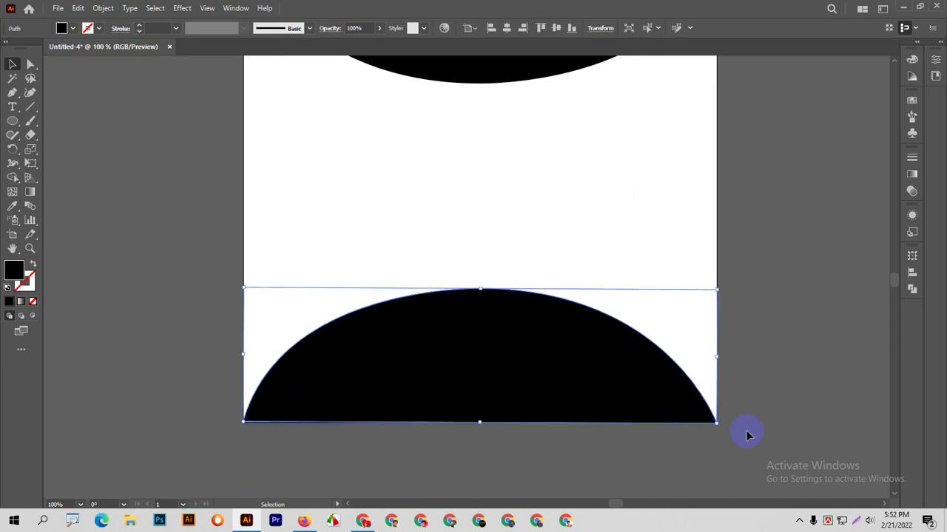
key("Right")
key("Right")
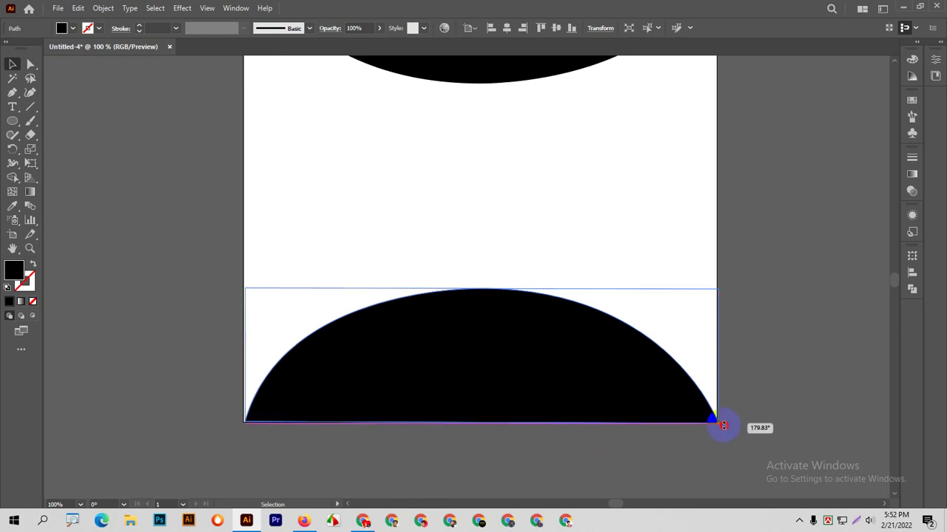
left_click_drag(718, 429, 723, 425)
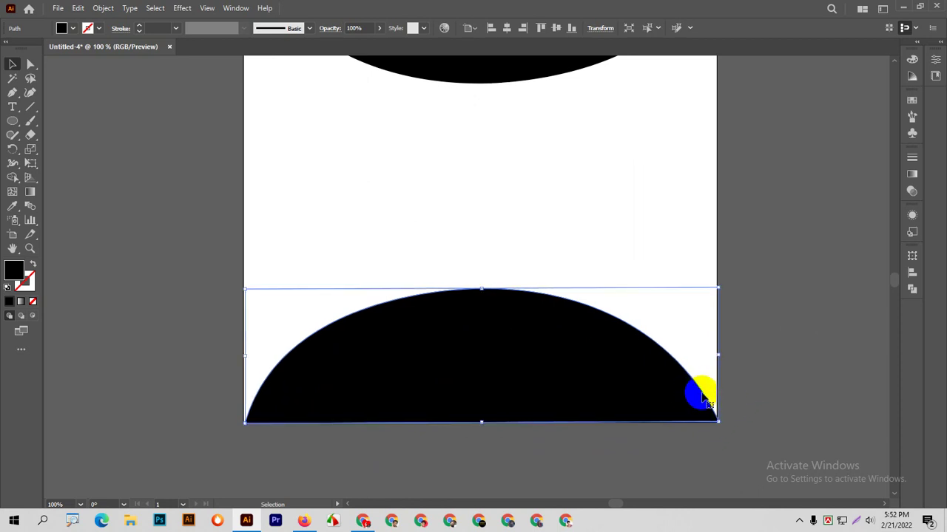
left_click(765, 403)
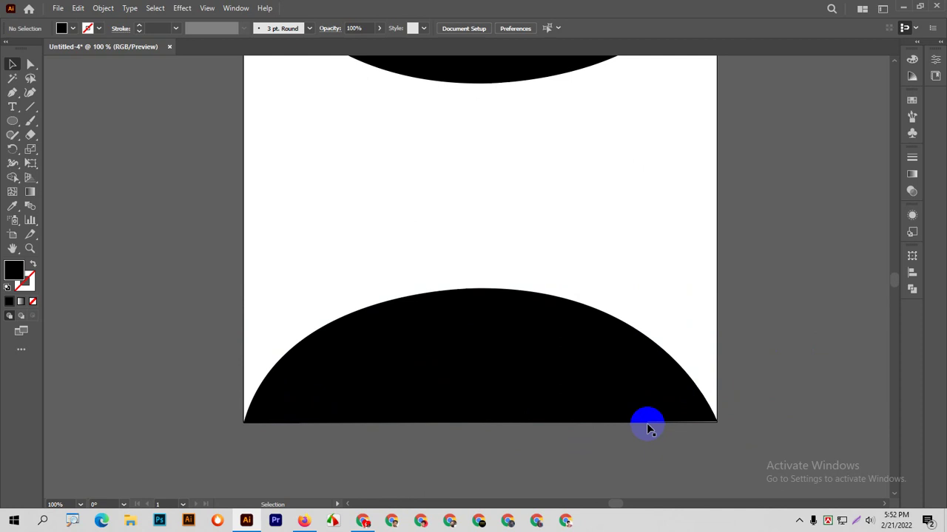
Step: Marquee-select both black half-circles and delete them
scroll(755, 313, "down", 1)
scroll(755, 313, "down", 1)
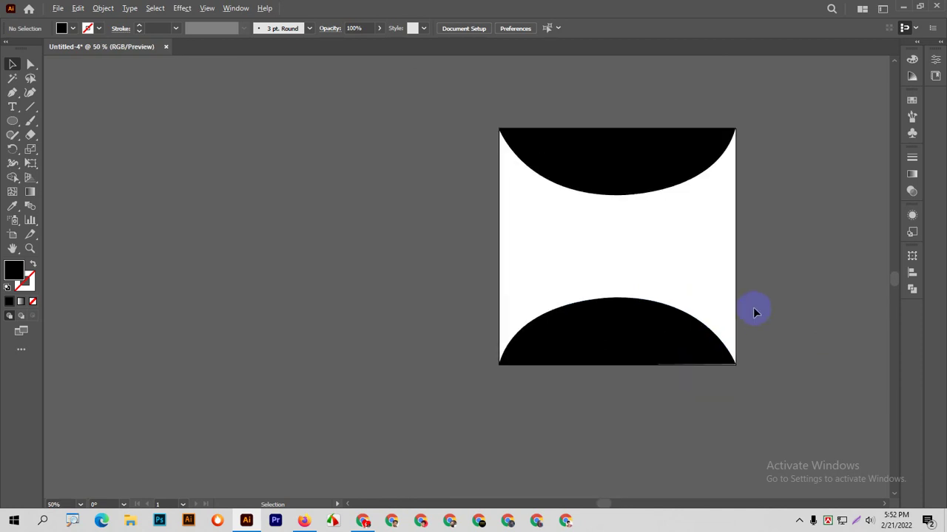
left_click_drag(786, 118, 536, 486)
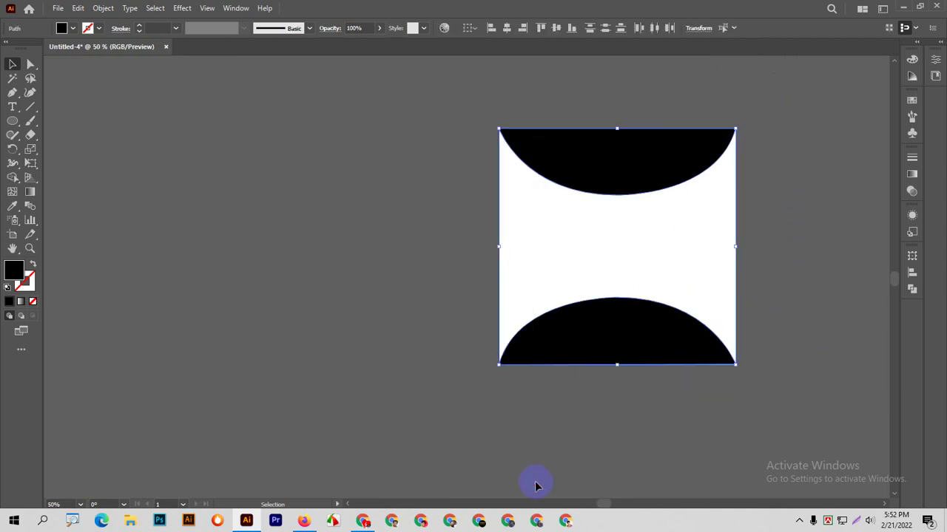
key("Delete")
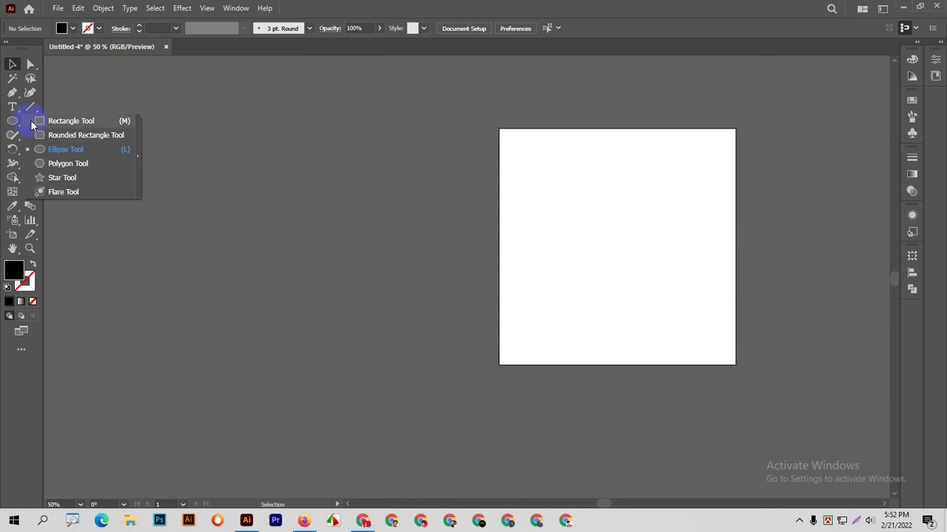
Step: Draw a rectangle covering the whole artboard and fill it with a light blue swatch
left_click_drag(11, 120, 34, 121)
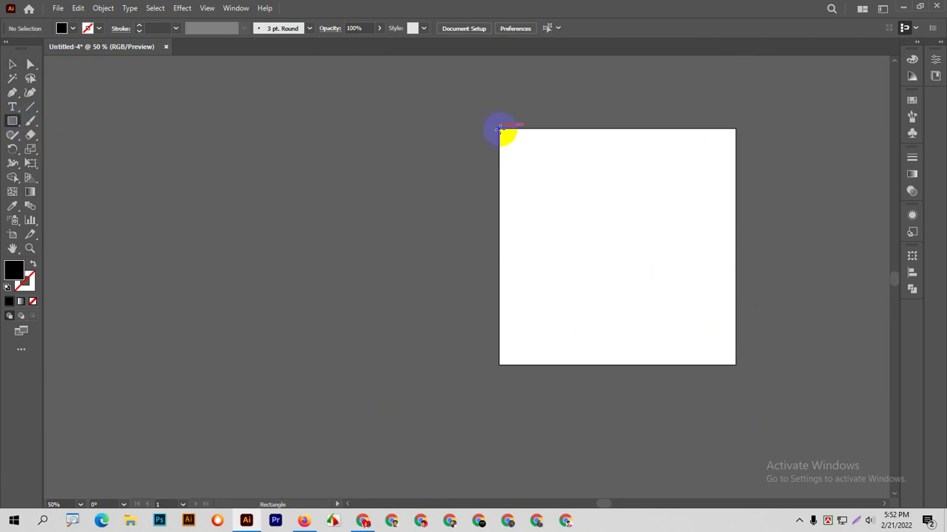
left_click_drag(499, 129, 736, 365)
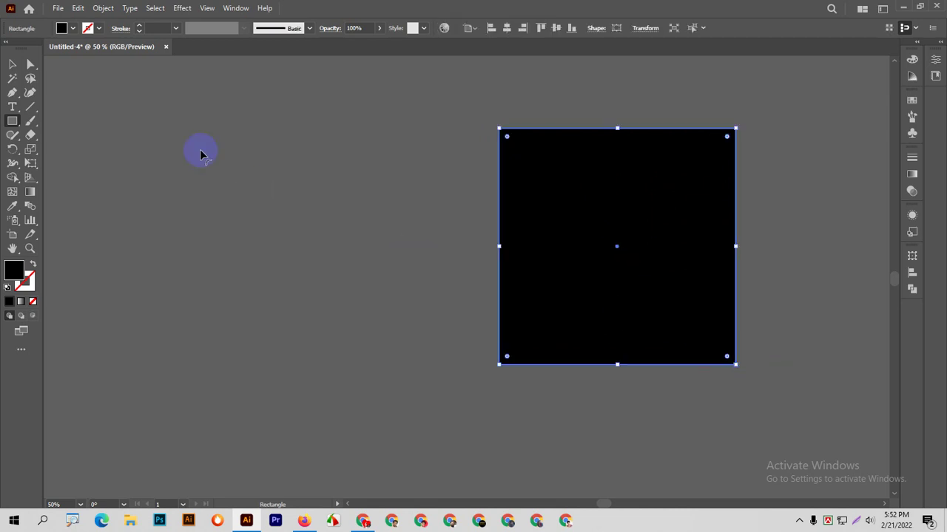
left_click(74, 28)
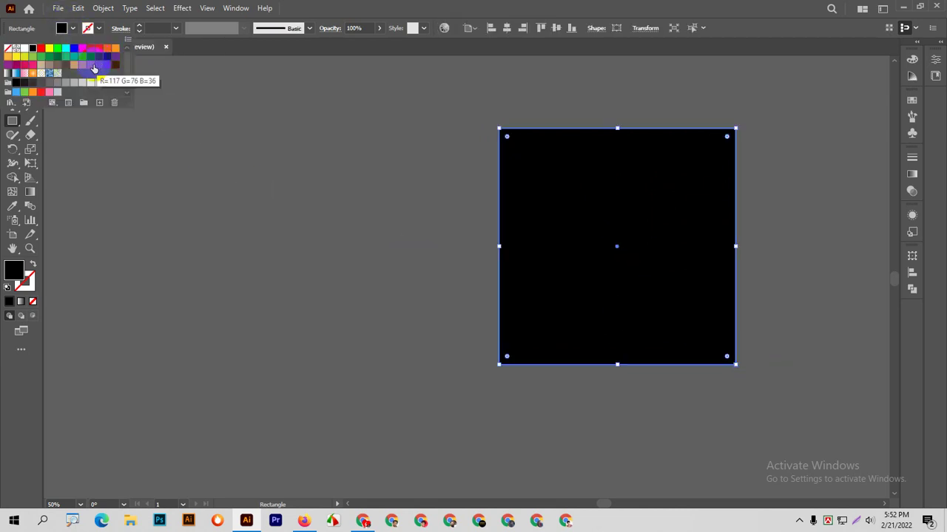
left_click(24, 92)
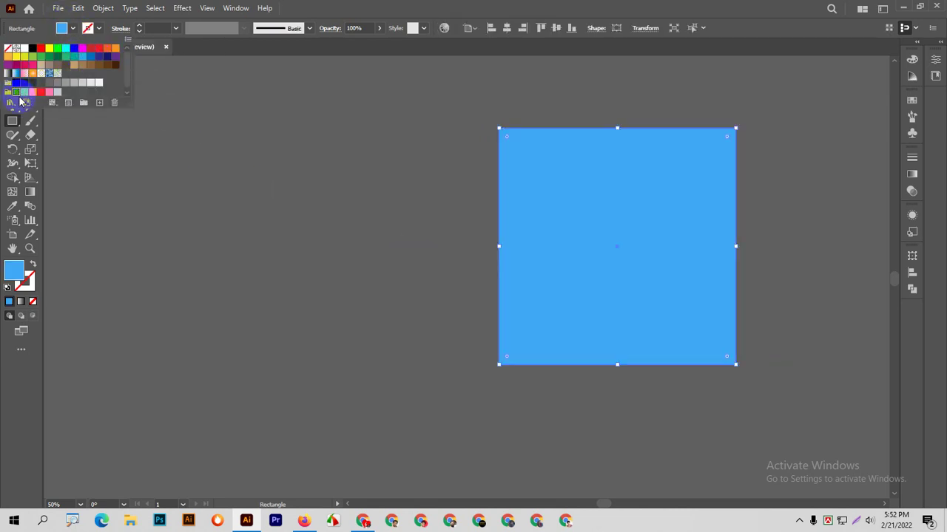
left_click(15, 65)
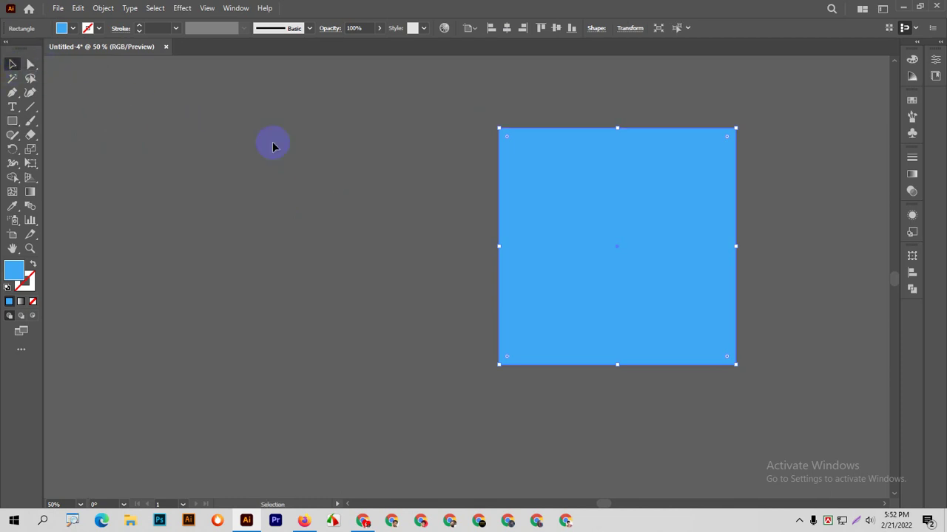
left_click_drag(465, 189, 258, 189)
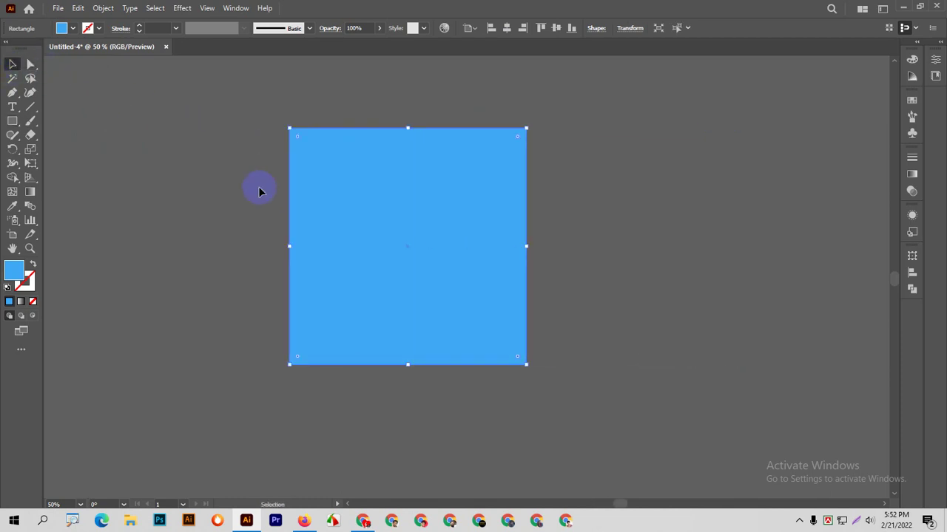
left_click(598, 170)
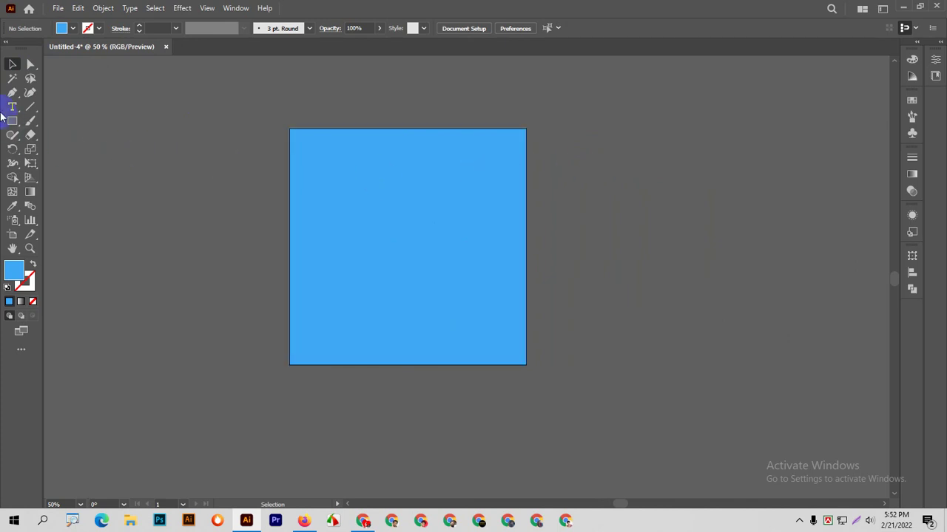
Step: Start a Pen path at the rectangle's left edge with a white fill
left_click(12, 93)
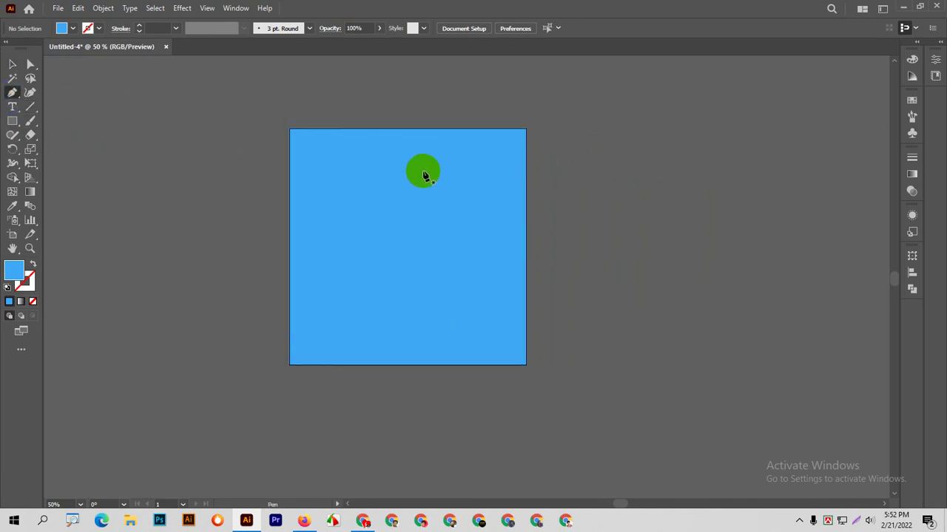
left_click(293, 171)
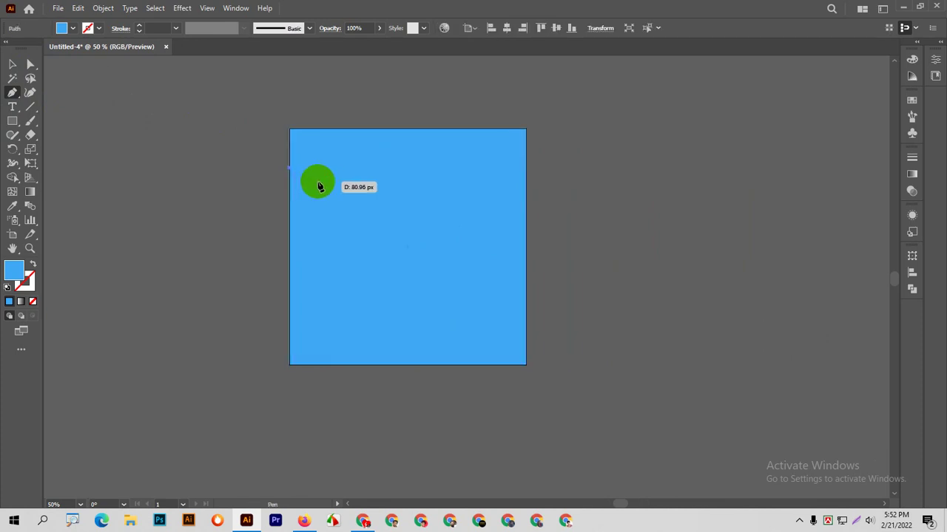
left_click(76, 57)
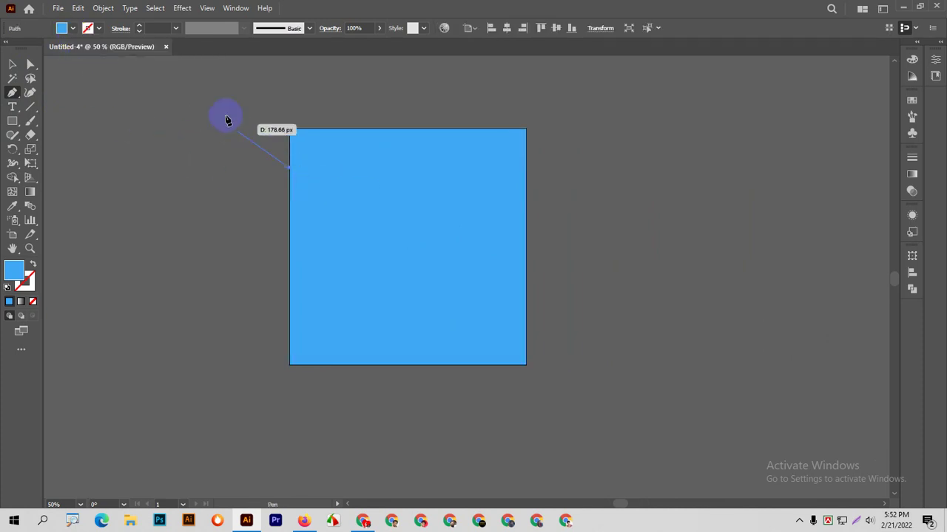
left_click(72, 30)
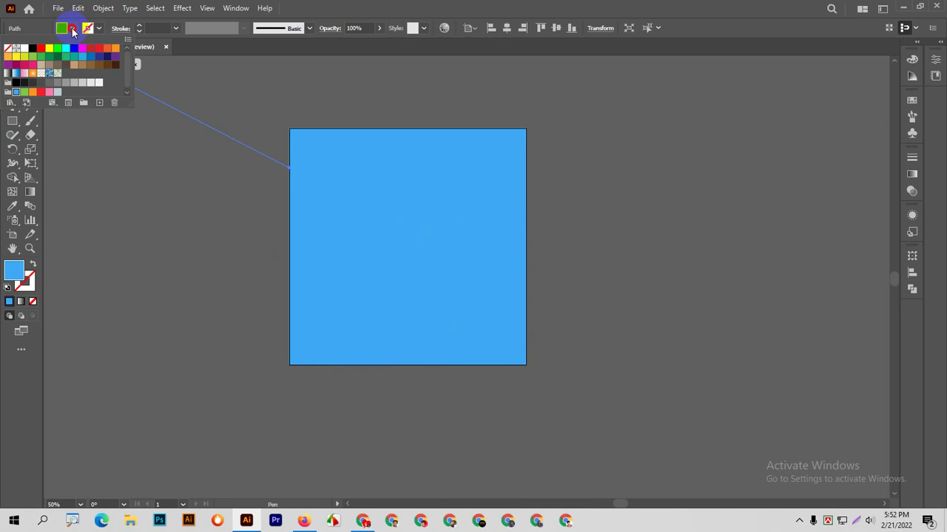
left_click(23, 49)
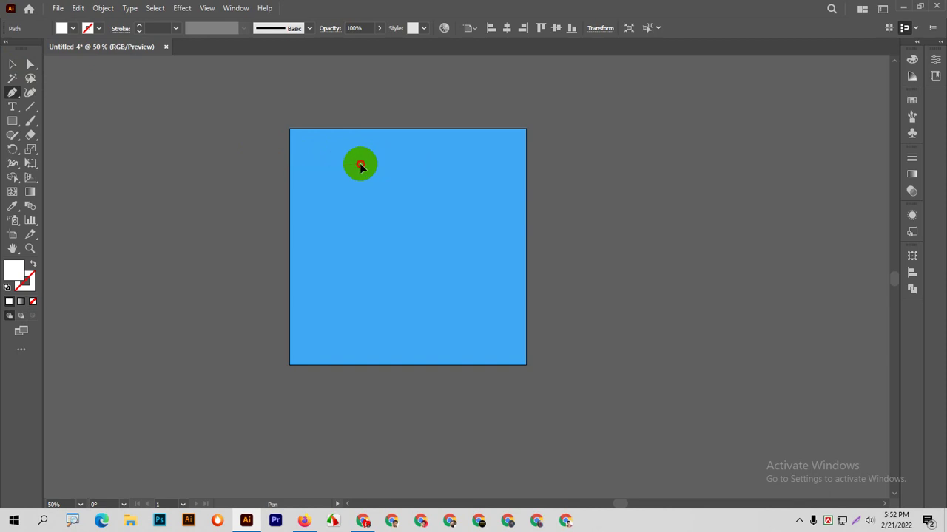
Step: Drag curved anchors rightward to form the cloud's scalloped lower edge
left_click(363, 162)
left_click_drag(363, 162, 404, 139)
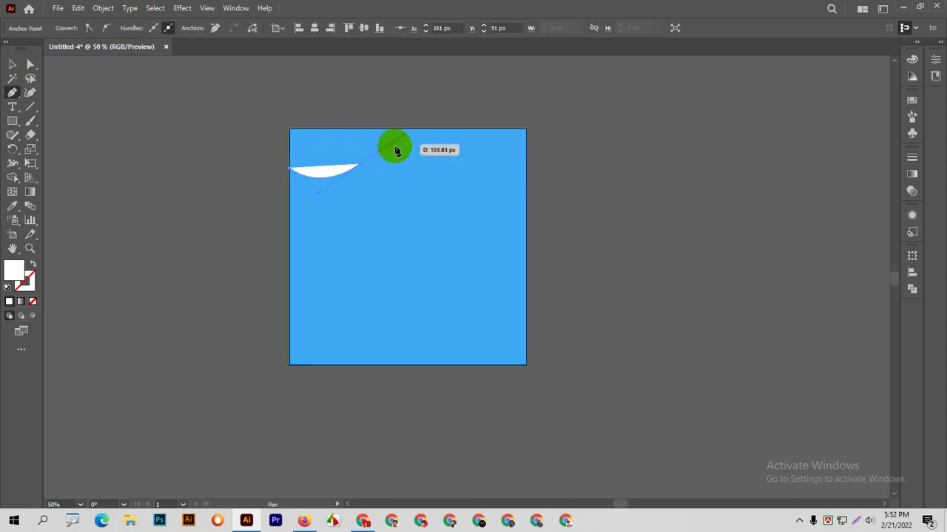
left_click(361, 165)
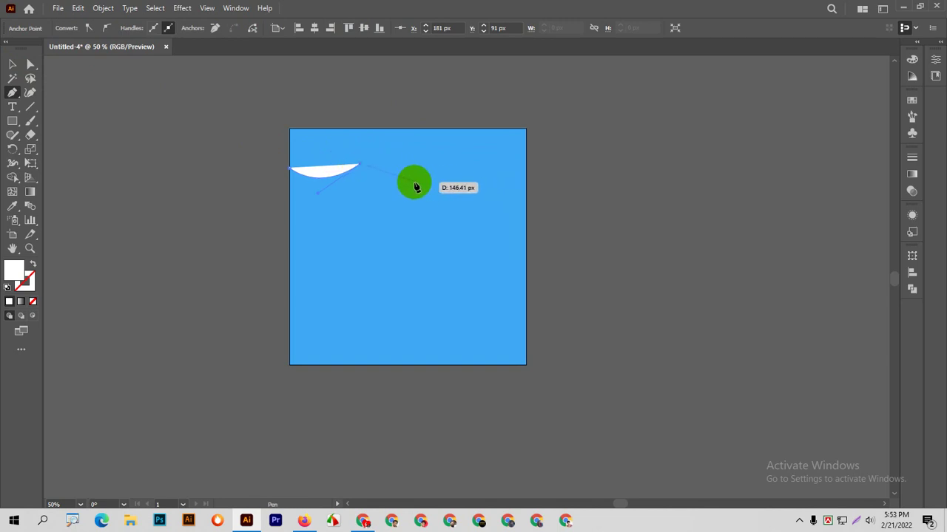
mouse_move(412, 182)
left_mouse_down()
mouse_move(442, 157)
mouse_move(449, 174)
left_mouse_up()
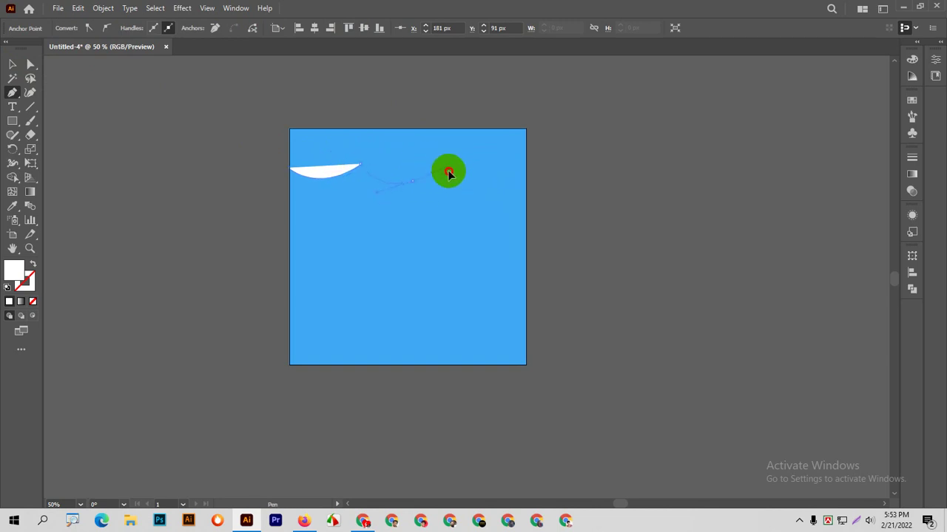
left_click(412, 183)
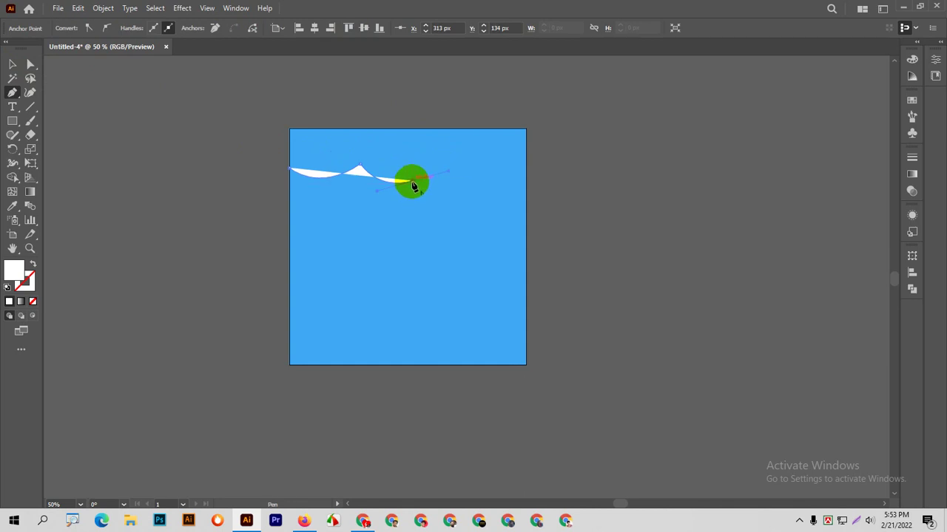
left_click_drag(414, 187, 461, 191)
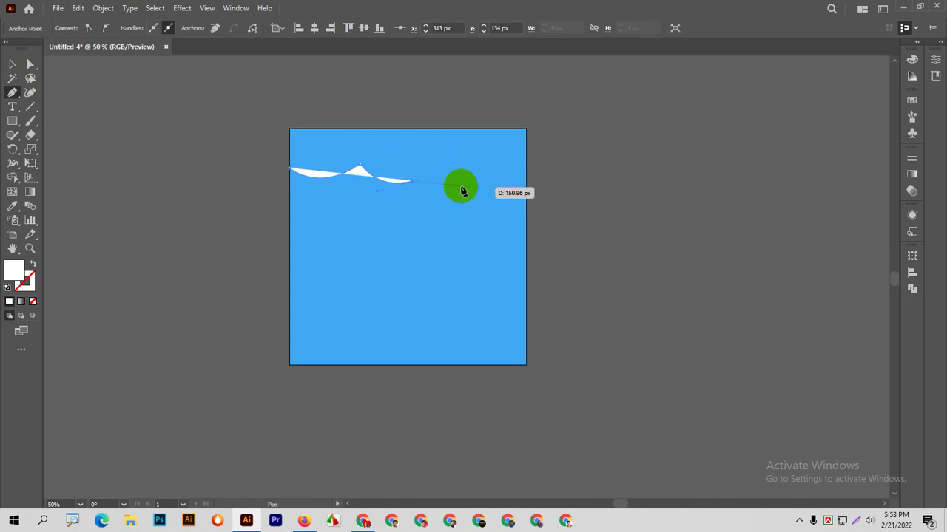
mouse_move(462, 191)
left_mouse_down()
mouse_move(480, 156)
mouse_move(469, 168)
mouse_move(484, 186)
left_mouse_up()
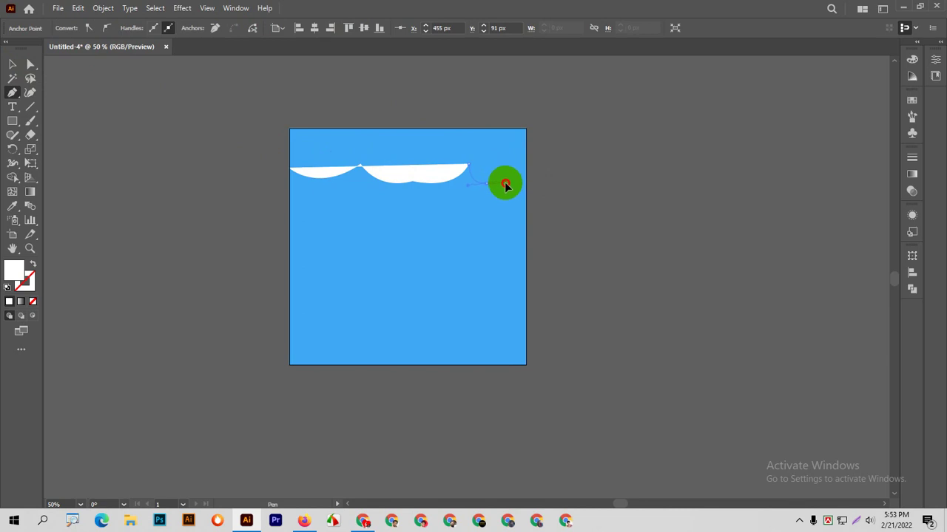
mouse_move(468, 180)
left_mouse_down()
mouse_move(489, 188)
mouse_move(527, 157)
mouse_move(534, 130)
mouse_move(528, 155)
left_mouse_up()
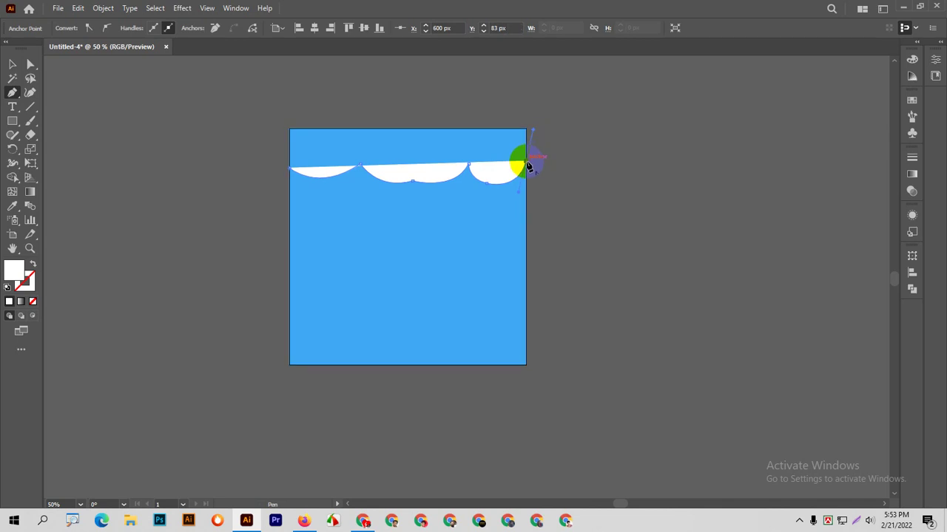
Step: Anchor the cloud at the top-right and top-left corners and close the path
scroll(527, 148, "up", 5)
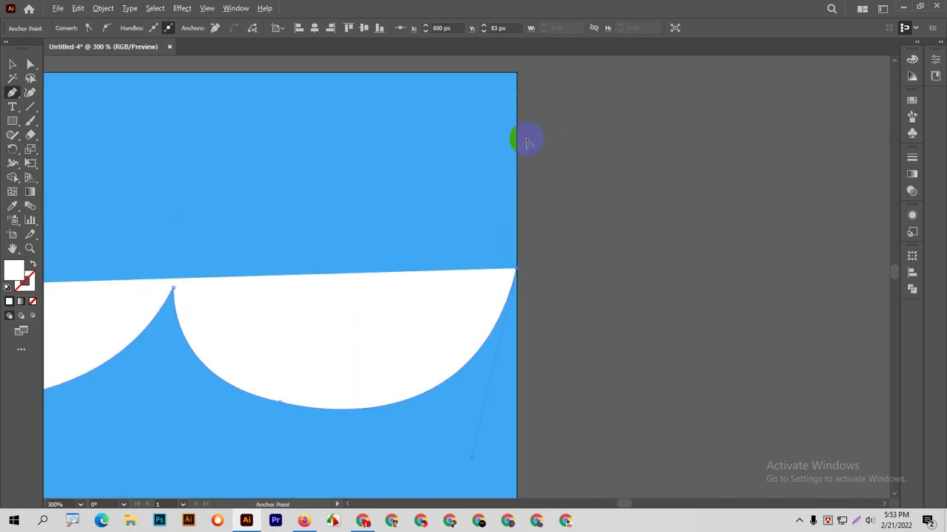
scroll(526, 143, "down", 5)
left_click(524, 119)
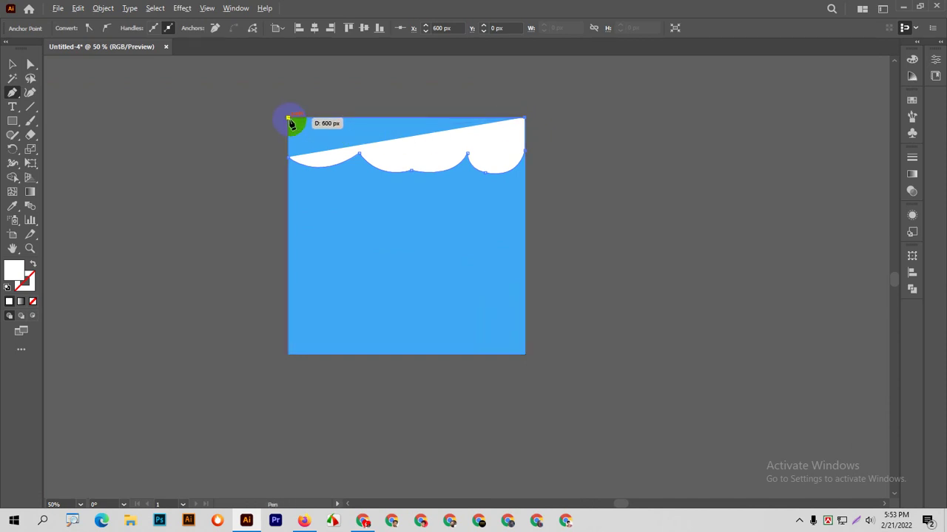
left_click(289, 118)
left_click(290, 157)
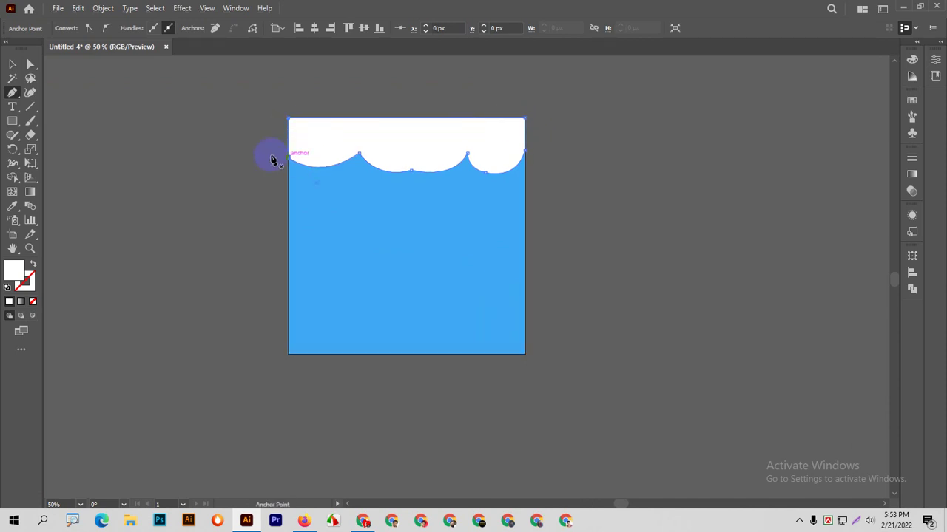
left_click(12, 64)
left_click(146, 131)
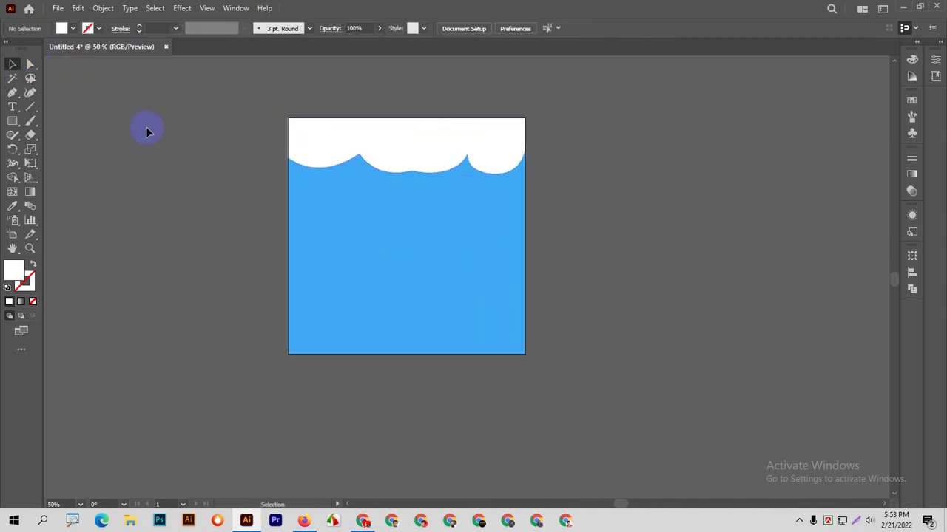
Step: Set the fill to green and start a Pen path at the artboard's left edge
left_click(508, 106)
left_click(367, 133)
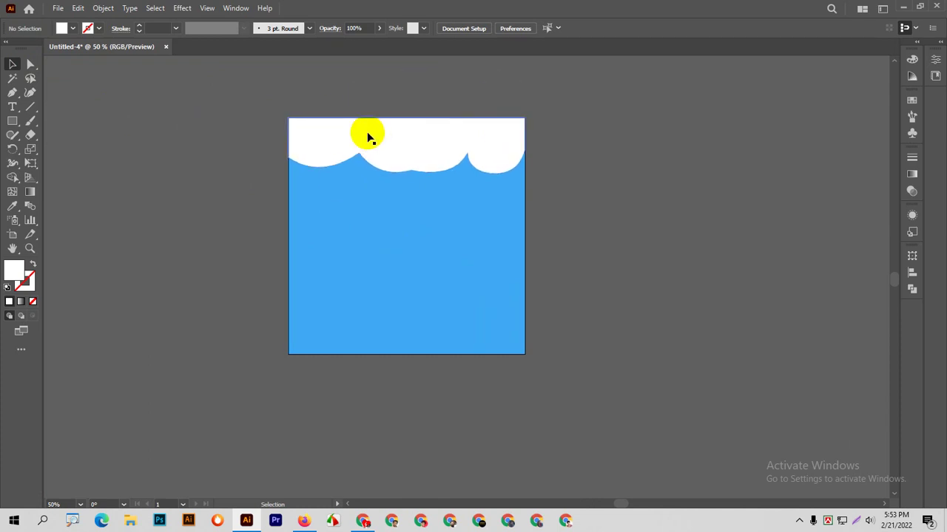
left_click(527, 170)
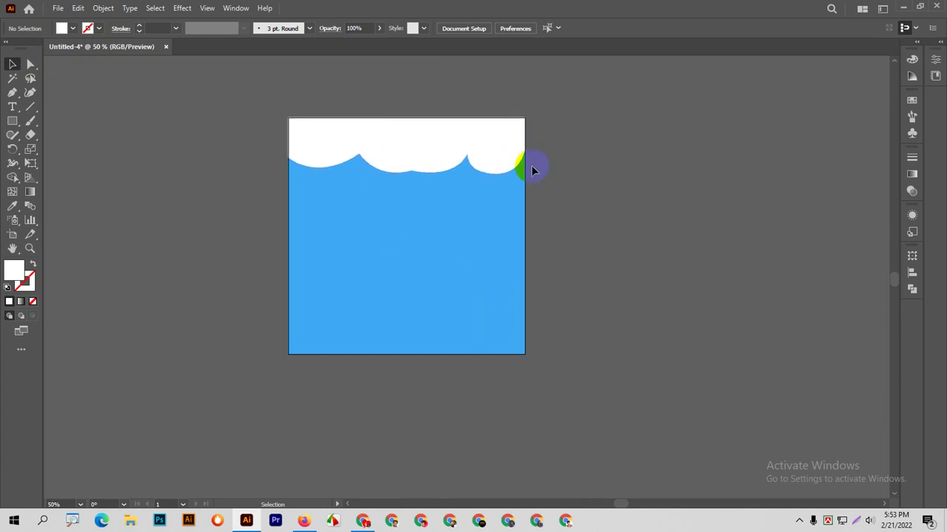
left_click(445, 135)
left_click(11, 96)
left_click(72, 29)
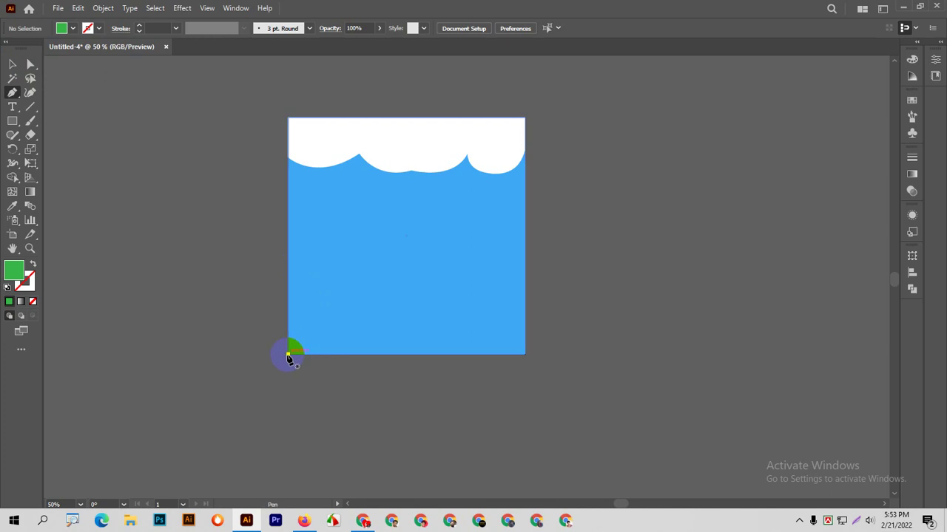
left_click(290, 295)
Step: Add curved anchors rising toward the right to shape the hill's top edge
left_click_drag(380, 258, 475, 257)
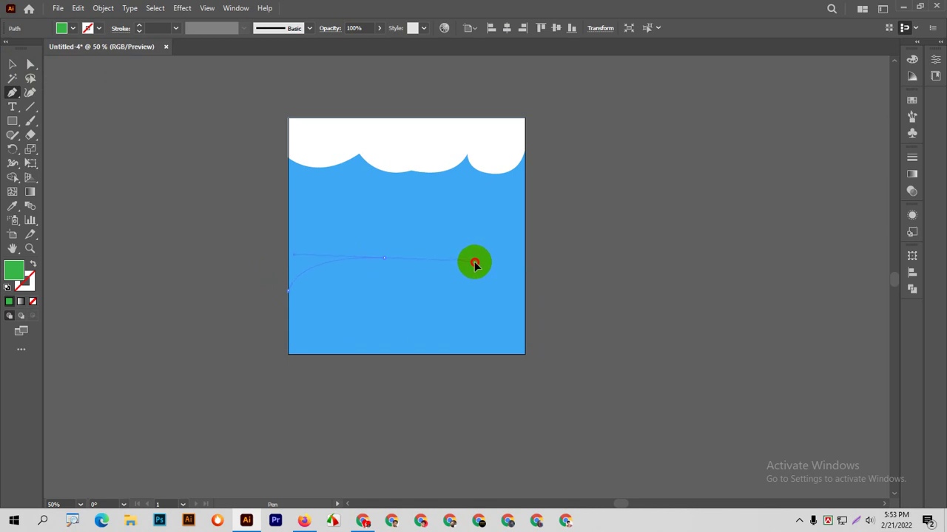
left_click_drag(475, 260, 474, 256)
left_click_drag(383, 259, 386, 264)
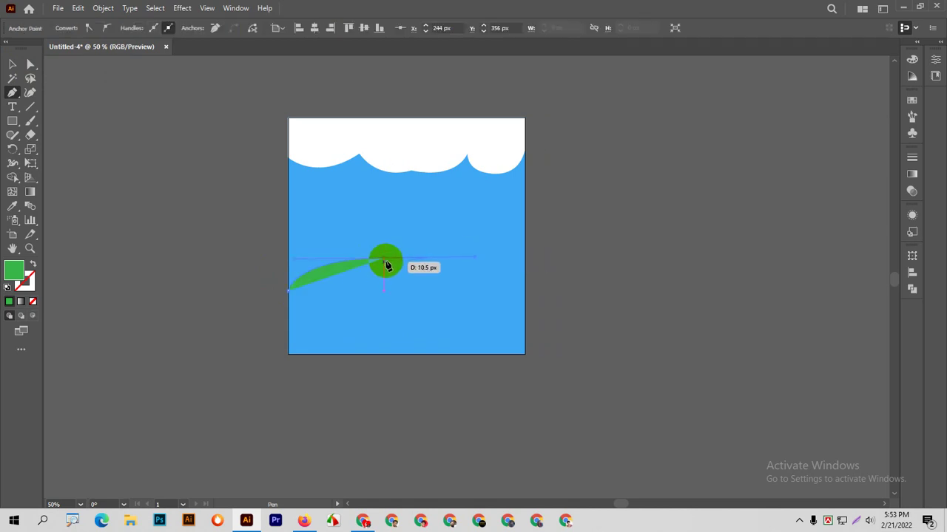
mouse_move(443, 237)
left_mouse_down()
mouse_move(459, 215)
mouse_move(527, 232)
mouse_move(513, 165)
mouse_move(483, 188)
mouse_move(475, 254)
mouse_move(464, 261)
mouse_move(448, 138)
mouse_move(481, 251)
mouse_move(442, 245)
mouse_move(457, 218)
mouse_move(679, 249)
mouse_move(618, 156)
mouse_move(623, 277)
left_mouse_up()
scroll(442, 245, "up", 5)
key("ctrl")
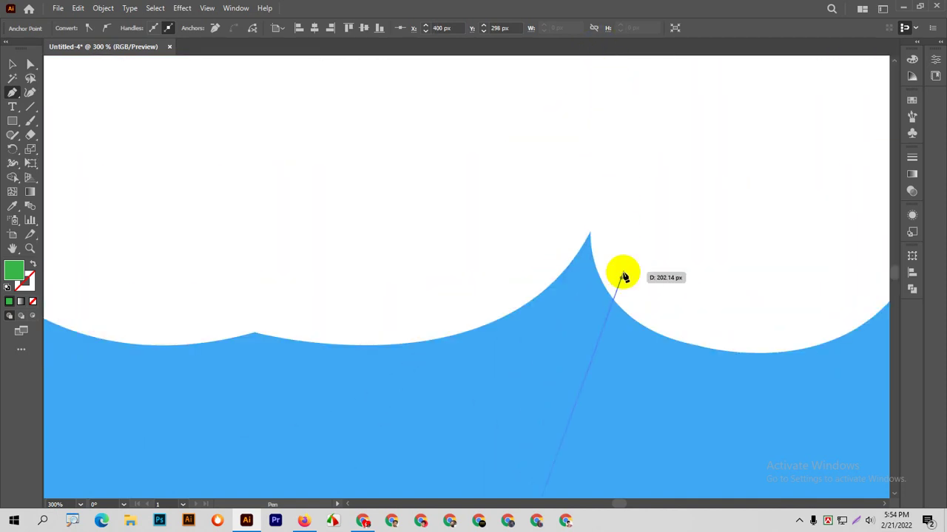
scroll(623, 277, "down", 3)
scroll(624, 275, "down", 3)
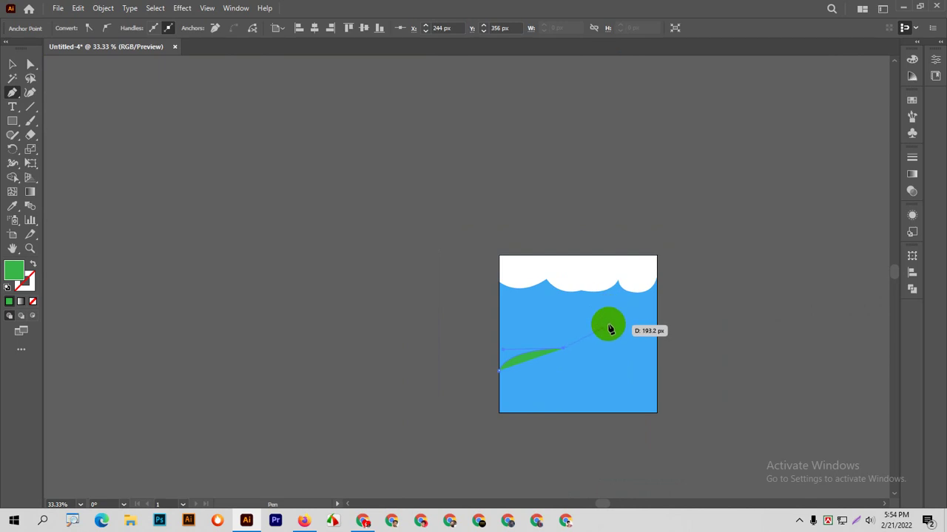
left_click_drag(623, 274, 611, 327)
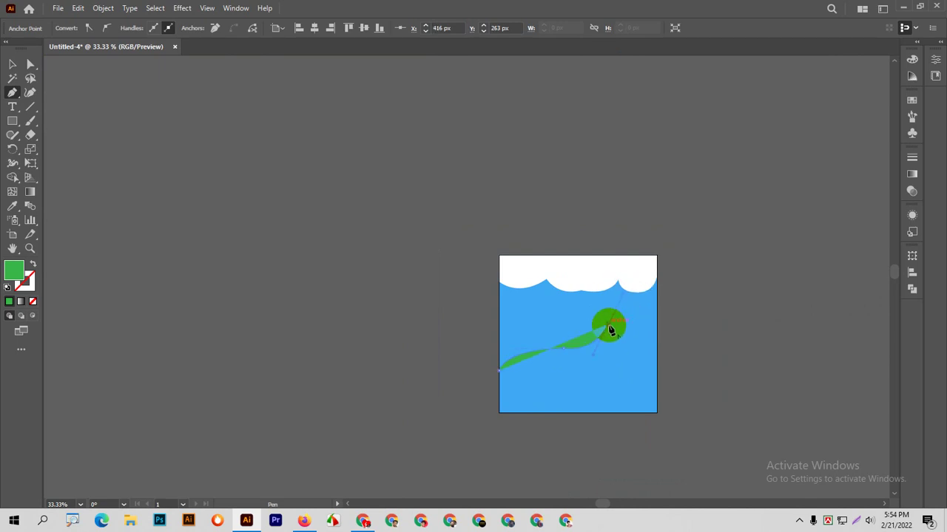
mouse_move(610, 330)
left_mouse_down()
mouse_move(668, 320)
mouse_move(661, 331)
mouse_move(680, 386)
left_mouse_up()
Step: Place the hilltop anchor at the right edge, then close the path through the bottom corners
key("ctrl+1")
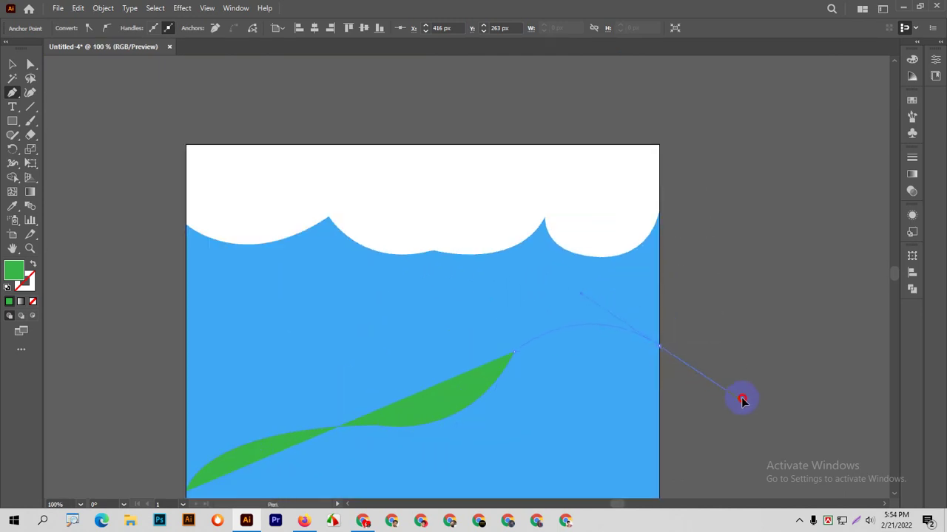
left_click_drag(776, 389, 730, 376)
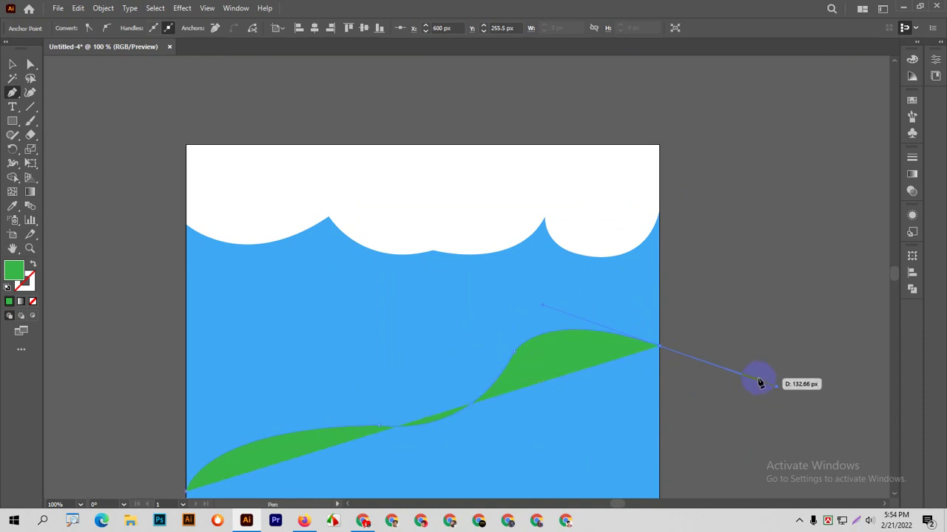
scroll(761, 382, "down", 3)
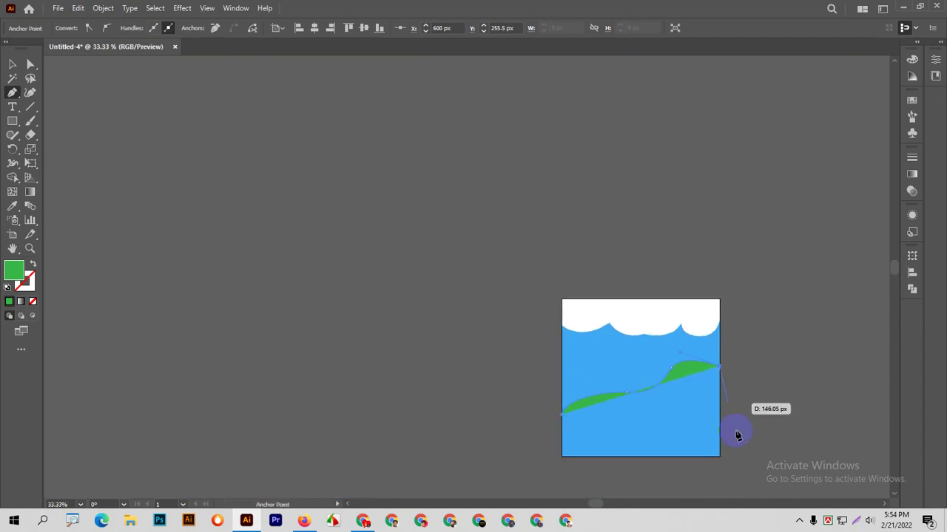
left_click_drag(730, 376, 721, 459)
left_click(719, 456)
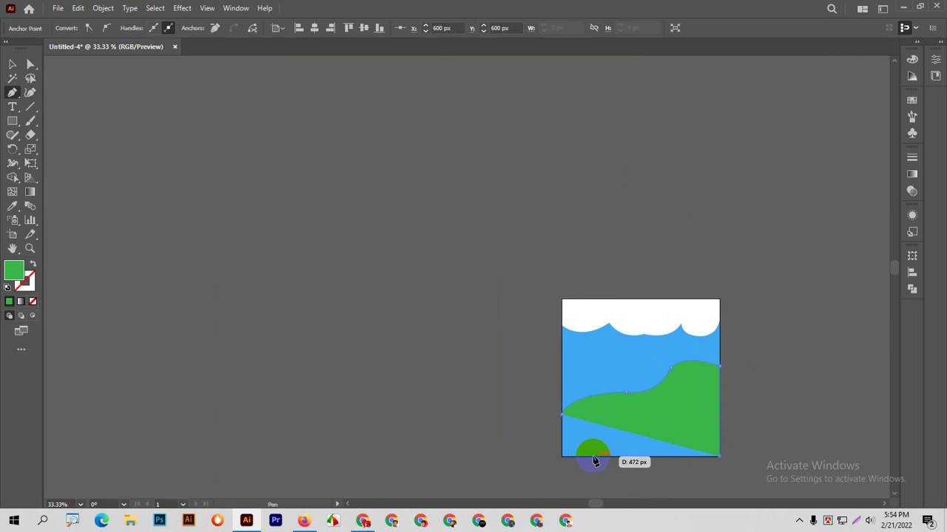
left_click(562, 456)
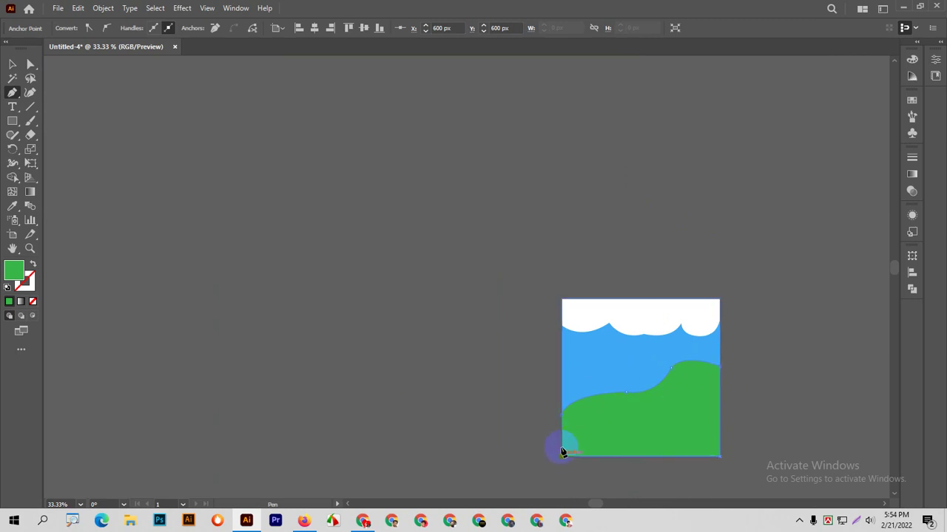
left_click(562, 419)
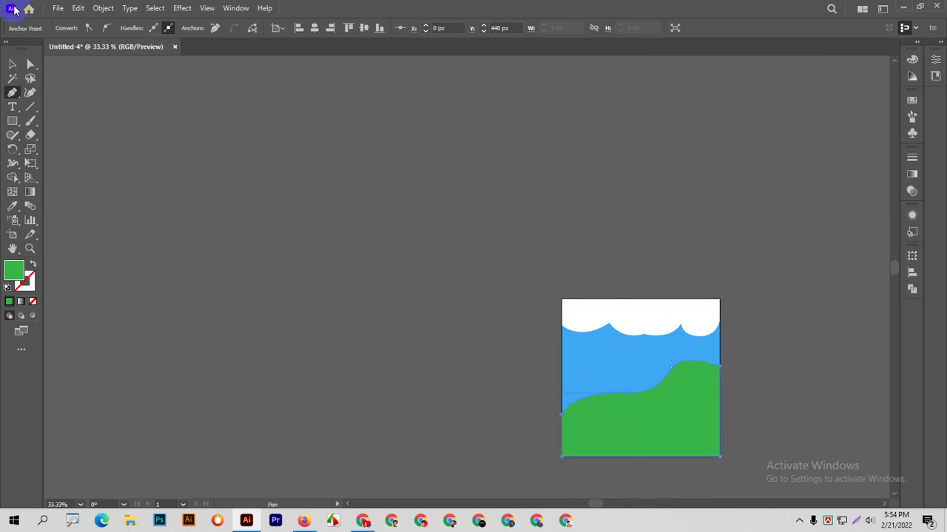
Step: Deselect the green hill and zoom in on its bend
left_click(12, 65)
left_click(421, 210)
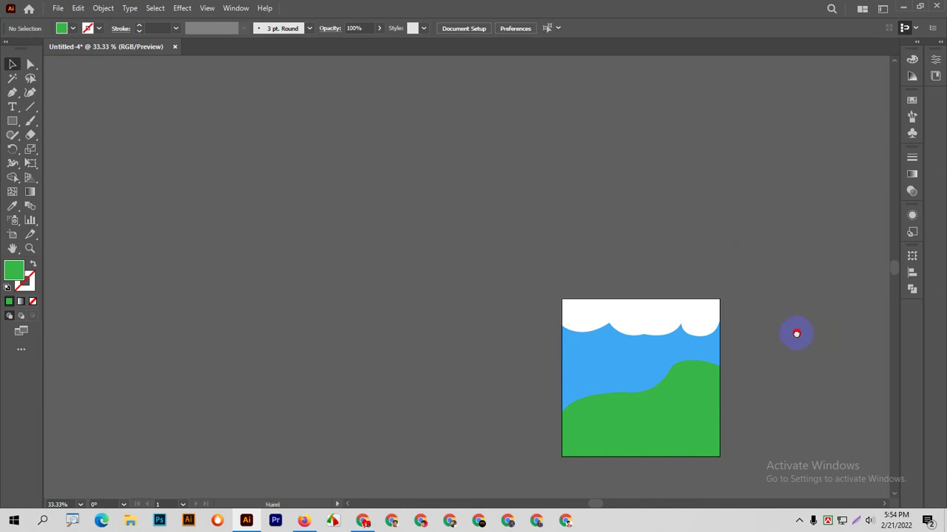
mouse_move(796, 334)
left_mouse_down()
mouse_move(592, 226)
mouse_move(511, 275)
left_mouse_up()
key("ctrl+1")
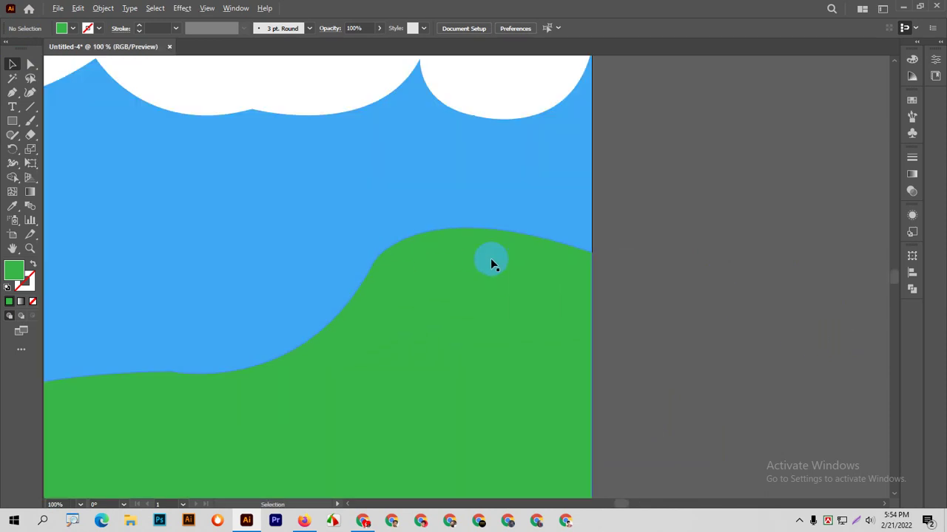
key("ctrl+equal")
key("ctrl+equal")
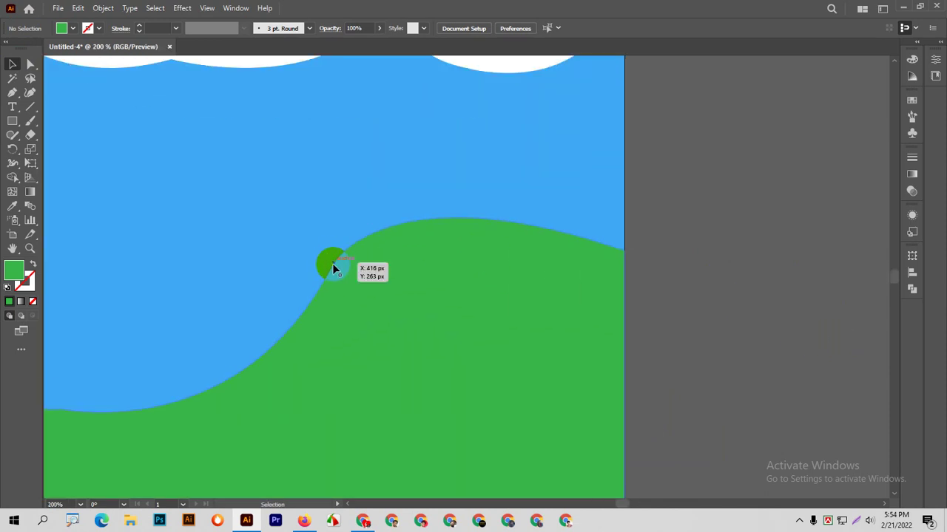
Step: Round off the sharp anchor on the hill edge with Direct Selection
left_click(30, 65)
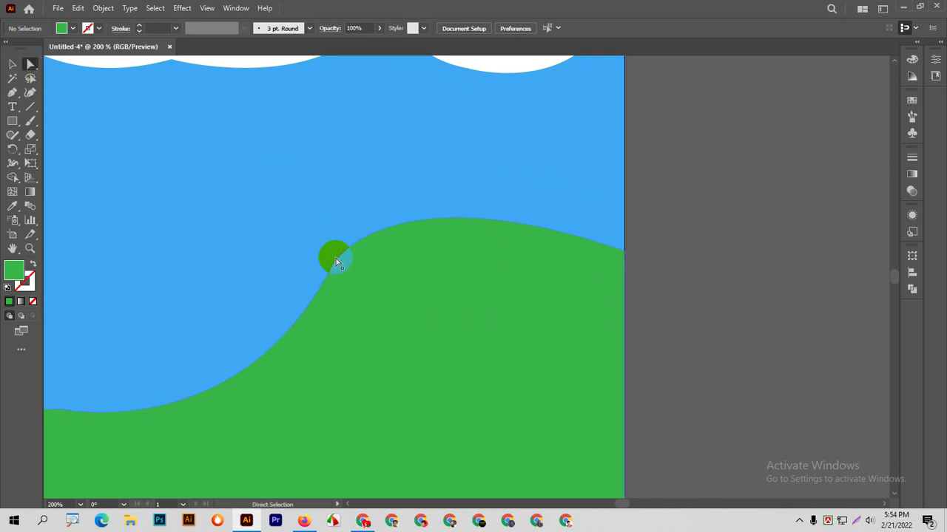
scroll(337, 264, "up", 4)
scroll(336, 264, "up", 1)
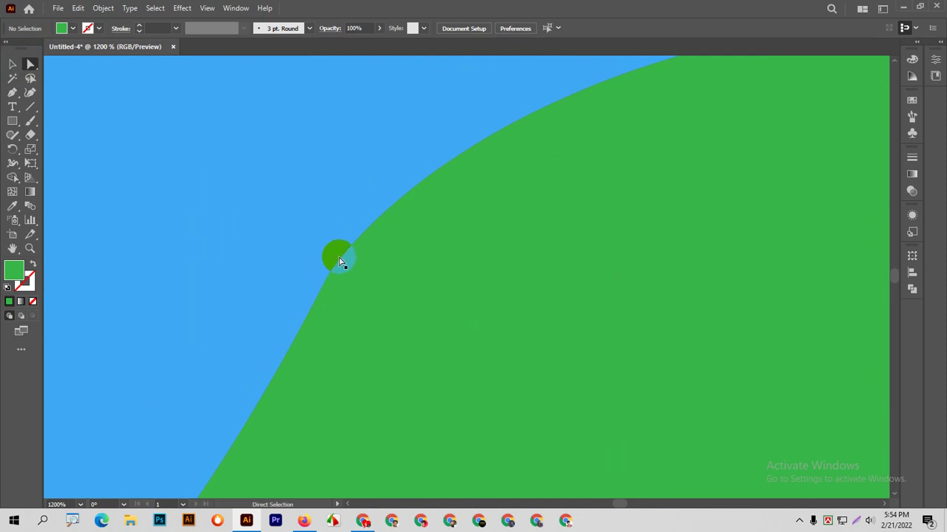
left_click(328, 280)
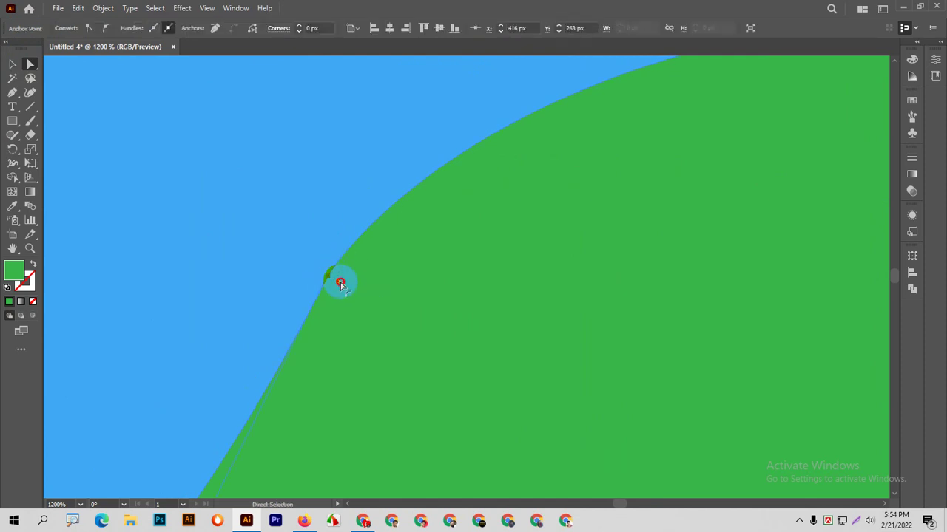
mouse_move(341, 282)
left_mouse_down()
mouse_move(542, 397)
mouse_move(786, 503)
mouse_move(869, 518)
left_mouse_up()
Step: Widen the bump anchor's corner to about 83 px so the edge flows smoothly
scroll(595, 288, "down", 5)
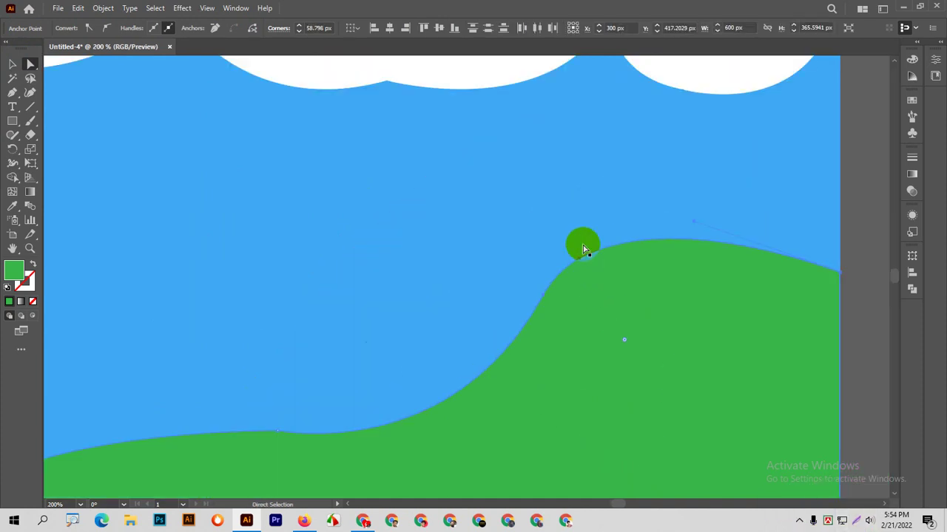
scroll(583, 247, "down", 3)
scroll(261, 351, "up", 5)
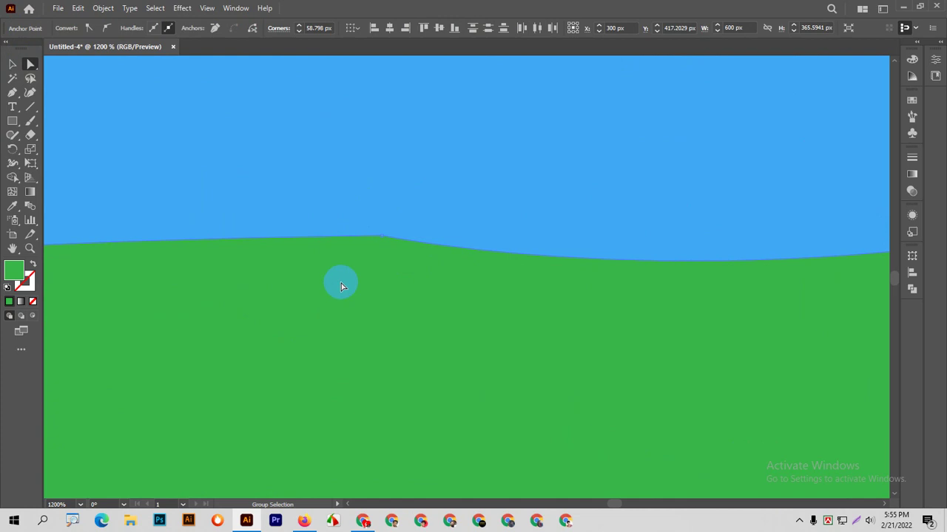
left_click(383, 238)
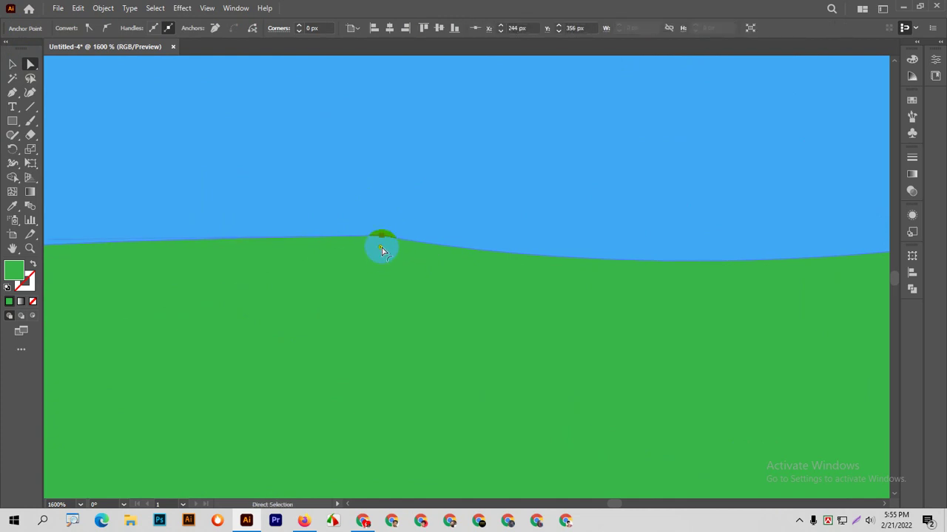
mouse_move(382, 247)
left_mouse_down()
mouse_move(343, 505)
mouse_move(347, 482)
left_mouse_up()
scroll(371, 362, "down", 1)
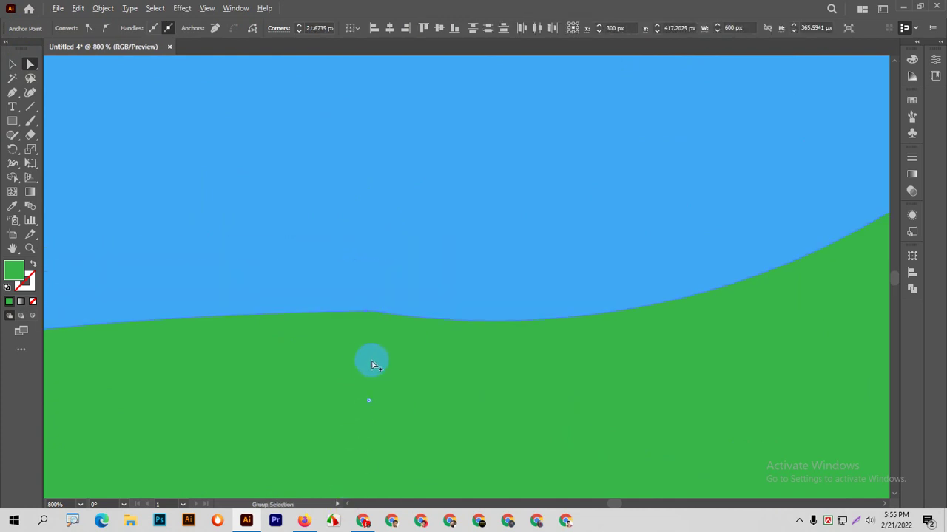
scroll(369, 355, "down", 1)
scroll(373, 341, "down", 2)
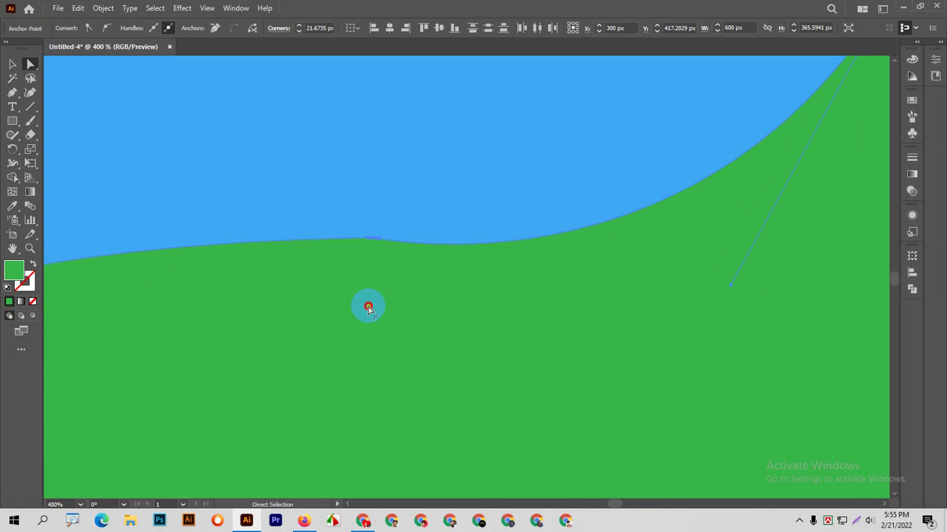
left_click_drag(369, 307, 366, 498)
scroll(418, 336, "down", 3)
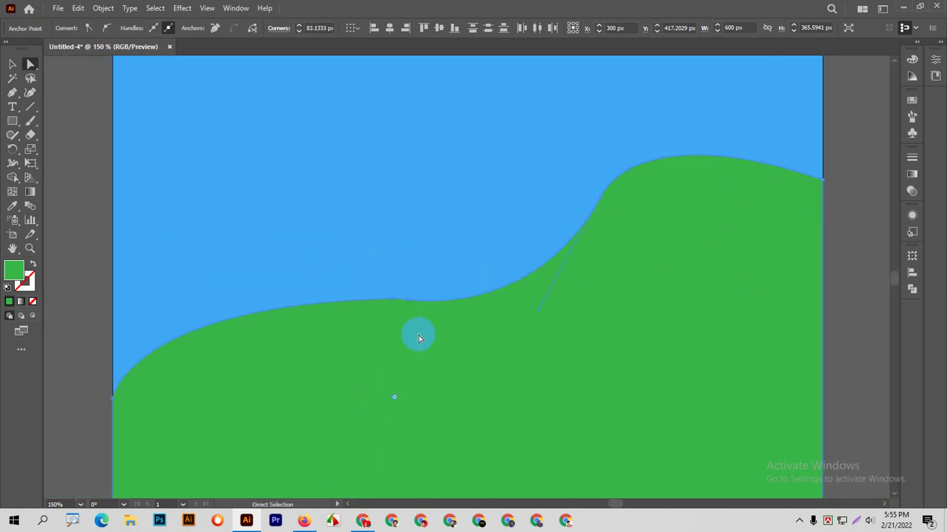
scroll(422, 333, "down", 2)
scroll(433, 288, "down", 2)
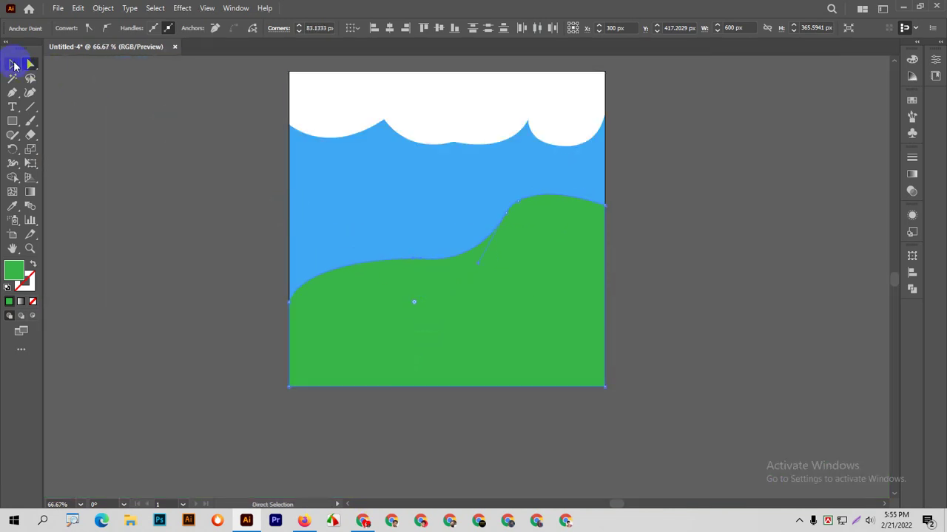
left_click(13, 65)
Step: Drag the sky, cloud and hill artwork about 623 px right of the artboard
left_click(99, 143)
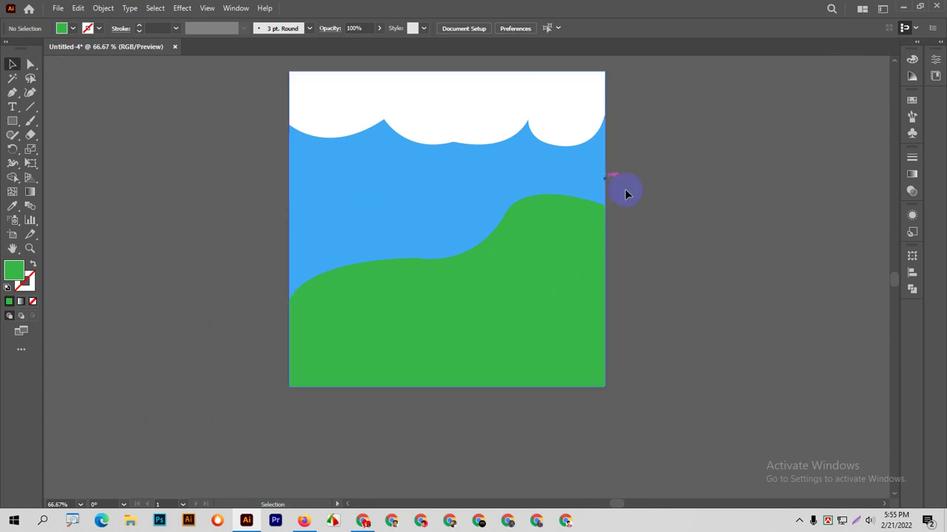
scroll(616, 181, "up", 1)
scroll(615, 181, "up", 1)
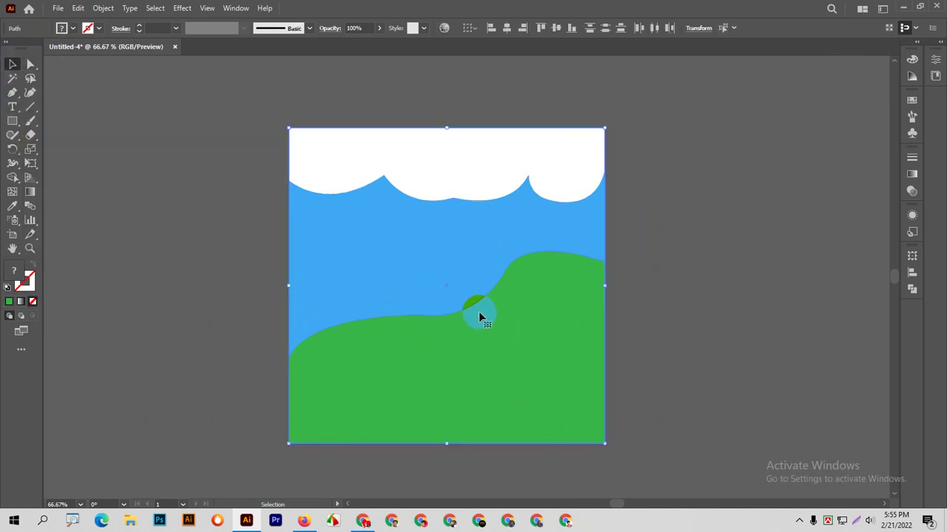
mouse_move(488, 314)
left_mouse_down()
mouse_move(806, 313)
mouse_move(791, 304)
left_mouse_up()
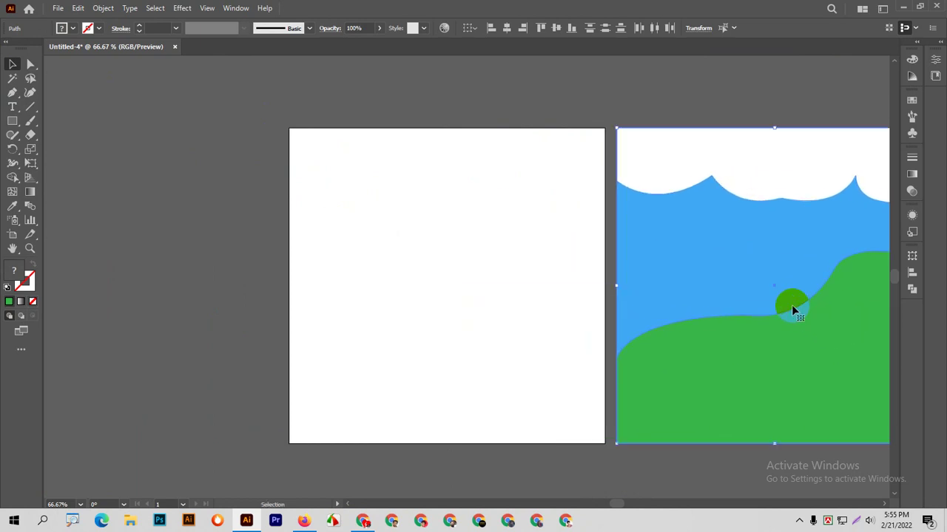
left_click(322, 128)
scroll(596, 203, "down", 1)
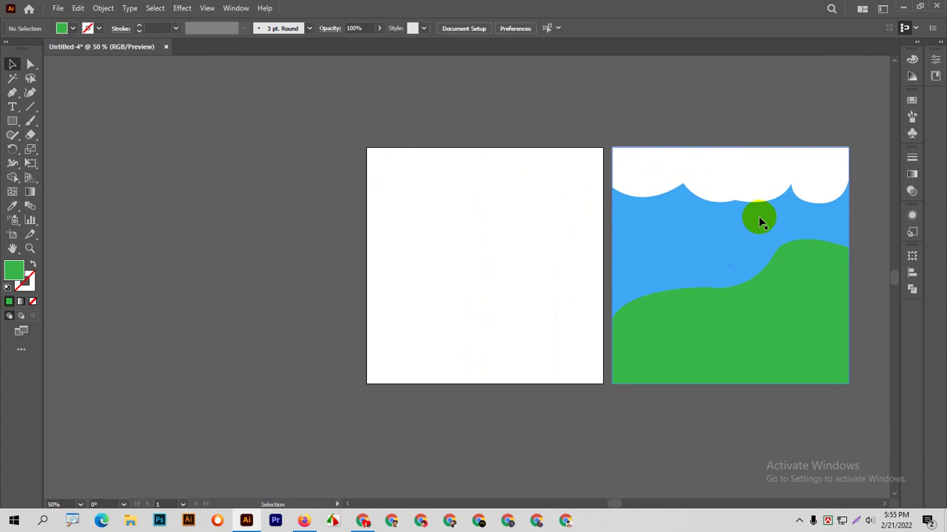
Step: Draw a green rectangle, then a closed practice quadrilateral with the Pen tool
left_click_drag(12, 120, 34, 123)
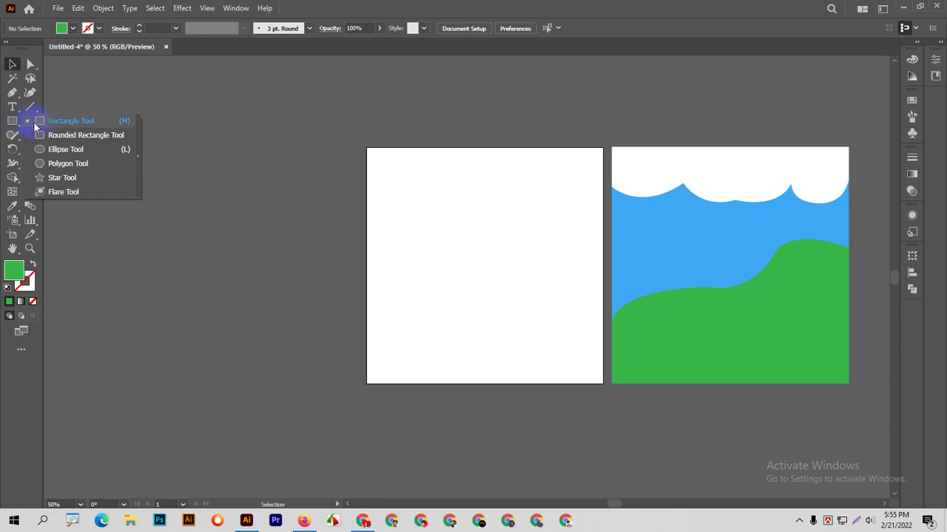
mouse_move(385, 198)
left_mouse_down()
mouse_move(473, 277)
mouse_move(492, 261)
left_mouse_up()
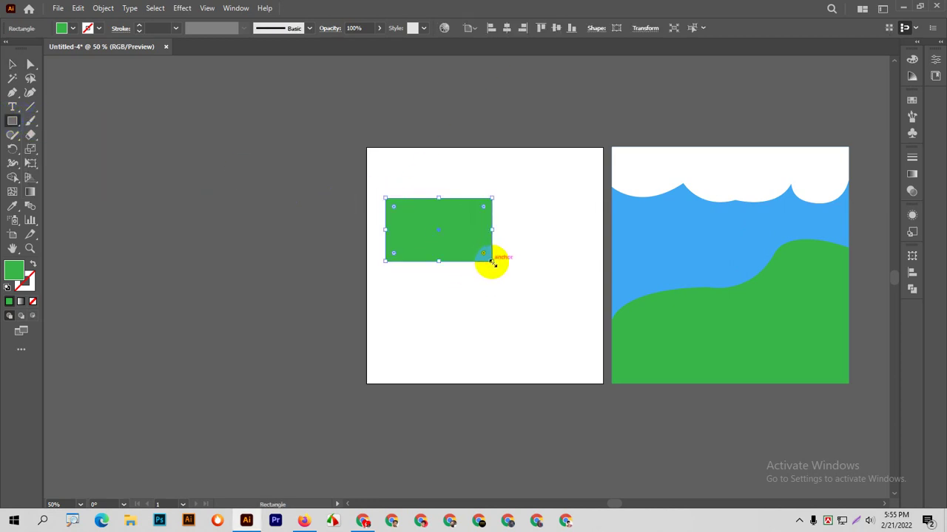
left_click(12, 93)
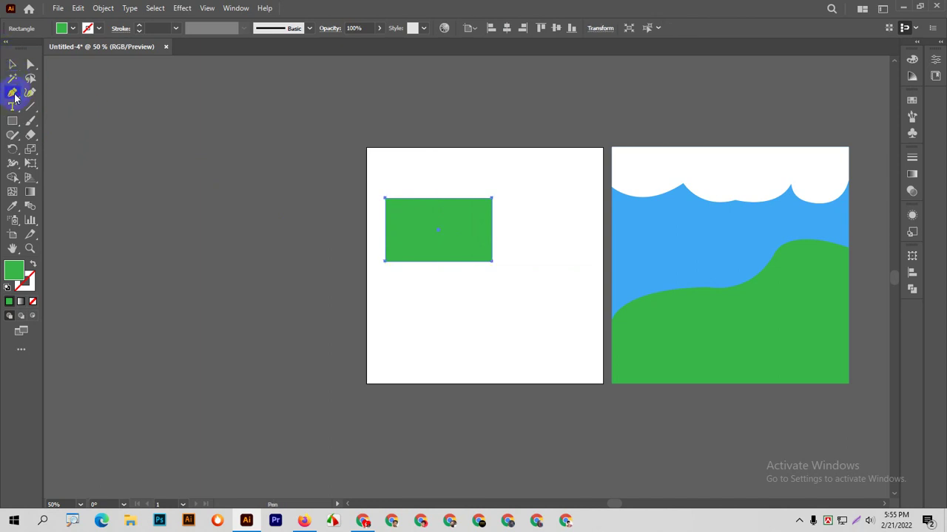
left_click(389, 306)
left_click(487, 282)
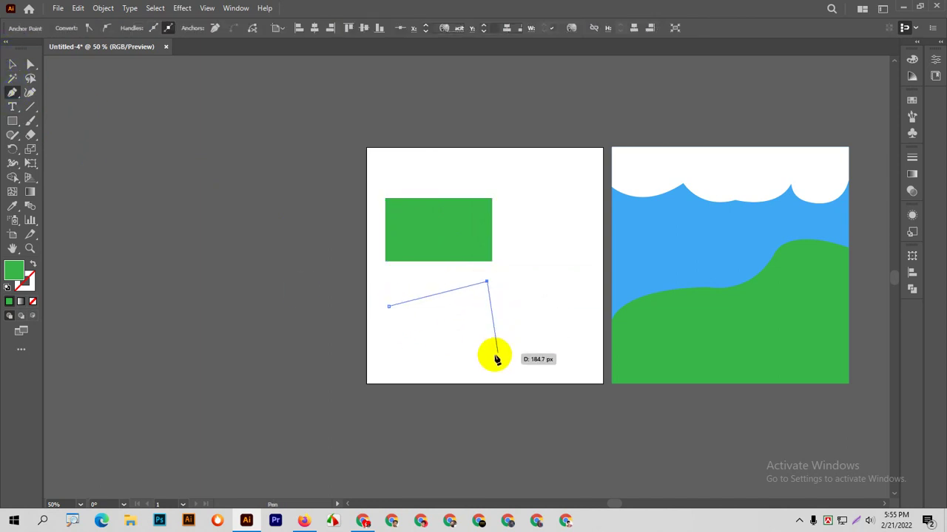
left_click(491, 355)
left_click(389, 368)
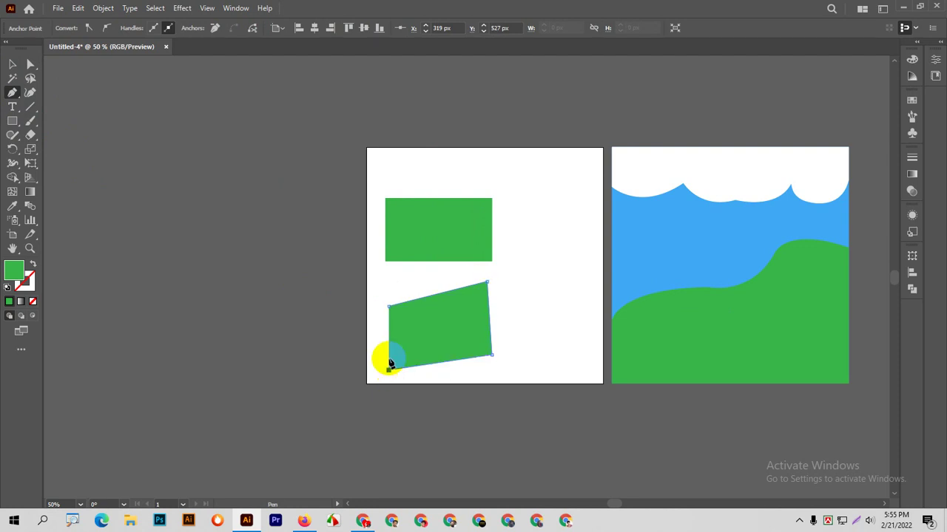
left_click(392, 308)
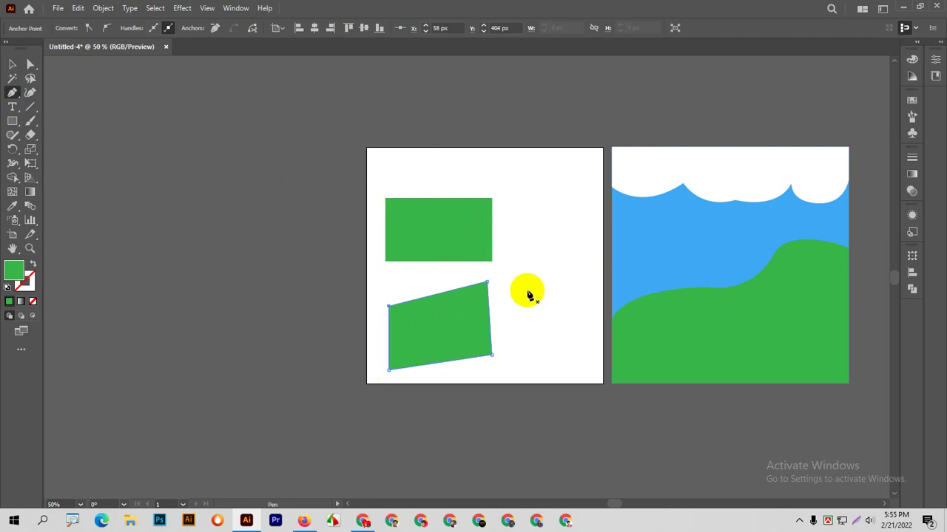
Step: Draw a practice triangle with an extra edge point and move it up-left
left_click(531, 262)
left_click(545, 330)
left_click(497, 326)
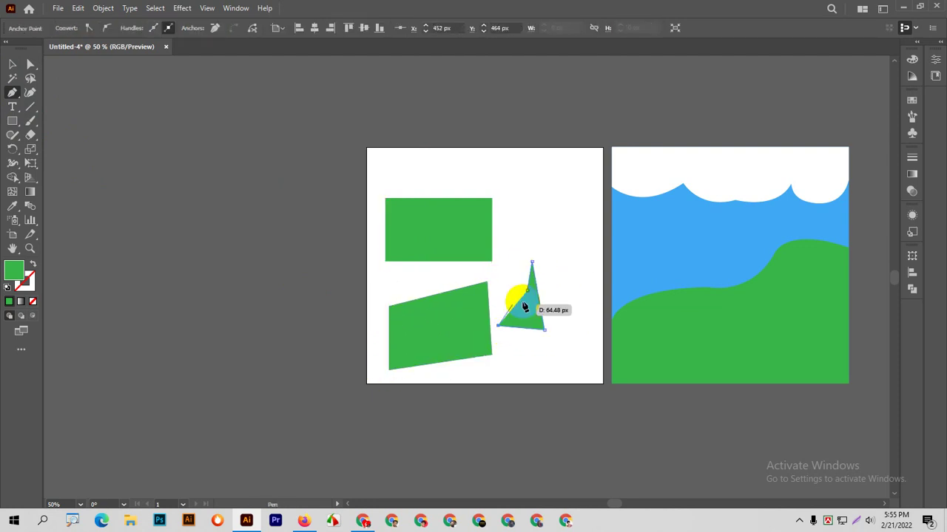
left_click(524, 308)
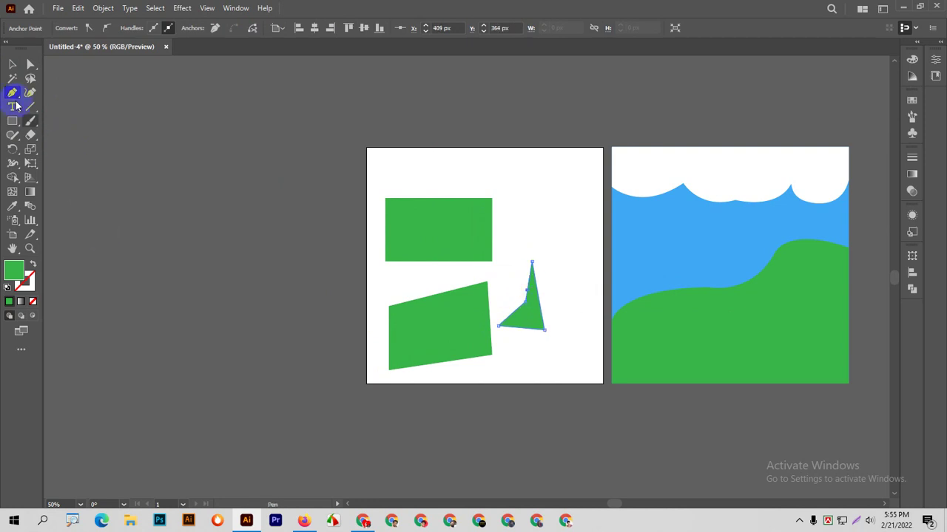
left_click(12, 64)
left_click(564, 268)
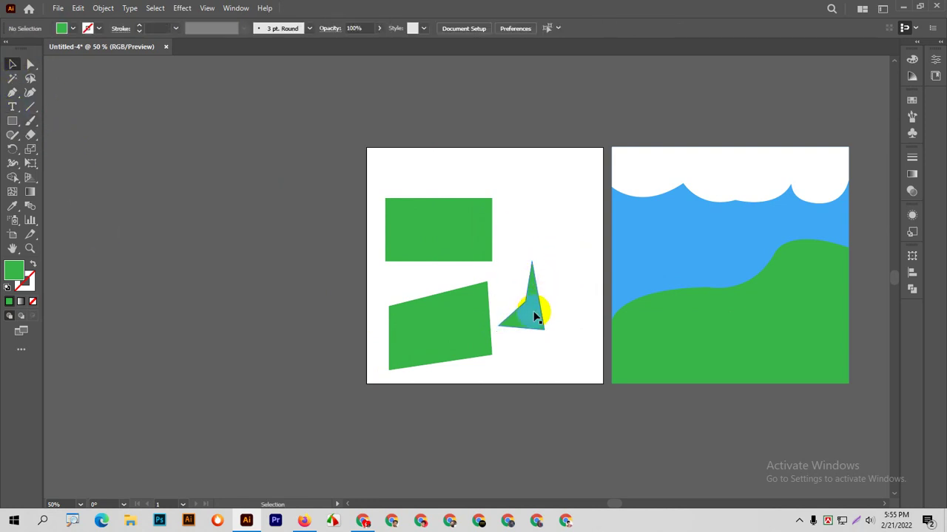
left_click_drag(535, 317, 500, 271)
left_click(552, 251)
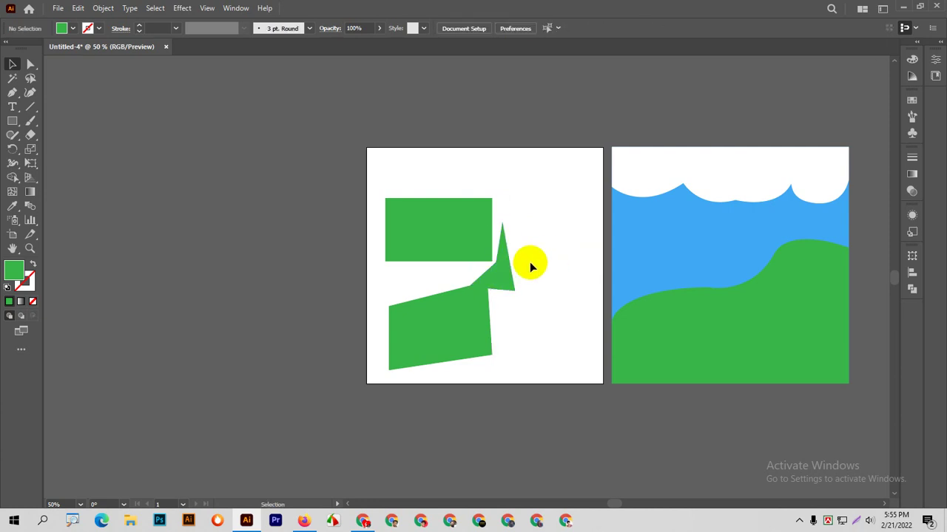
Step: Delete the practice triangle and select the quadrilateral
left_click(509, 274)
key("Delete")
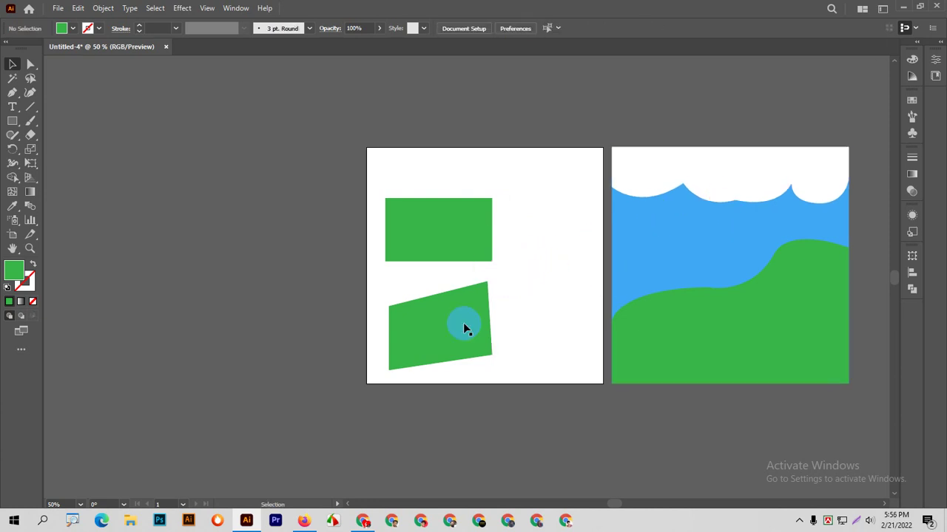
left_click(465, 329)
Step: Delete the quadrilateral, nudge the green rectangle up-right, and enlarge it to about 308×186 px
key("Delete")
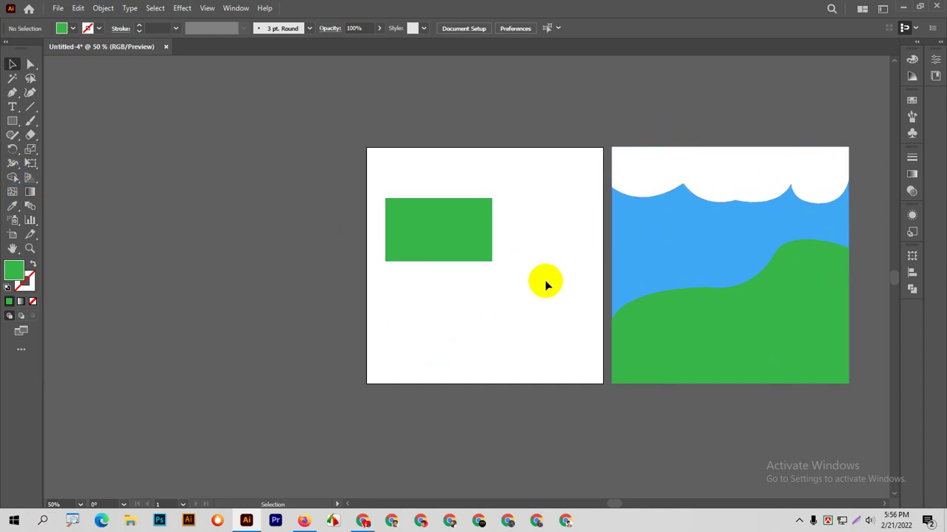
left_click_drag(431, 236, 451, 230)
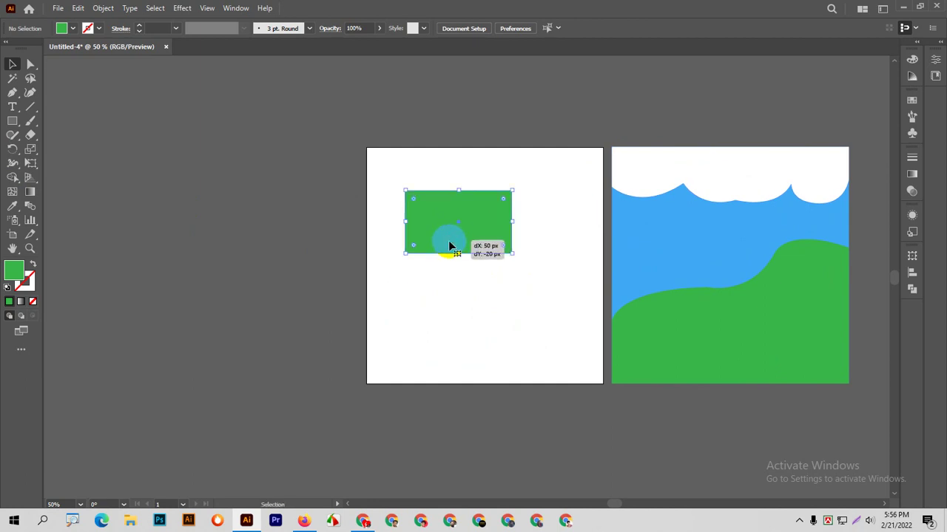
left_click(550, 200)
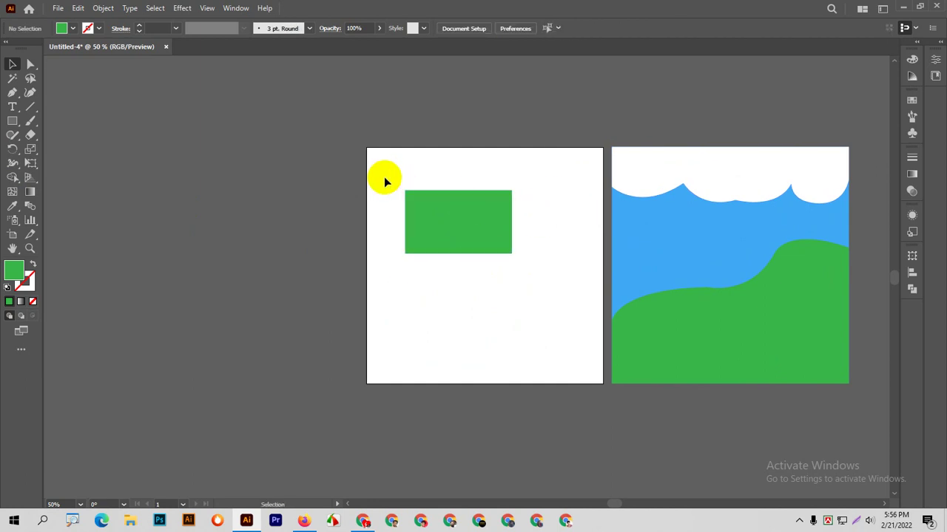
left_click_drag(385, 176, 568, 318)
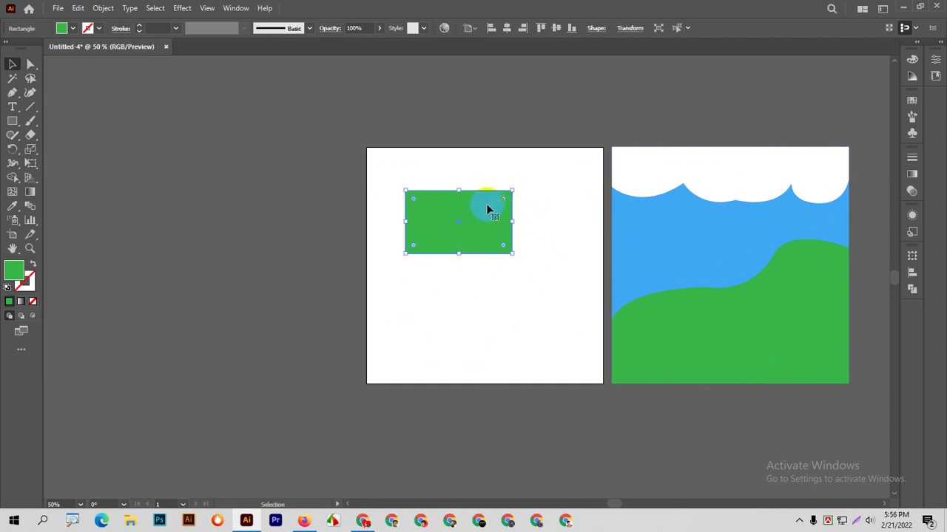
scroll(488, 207, "up", 1, "alt")
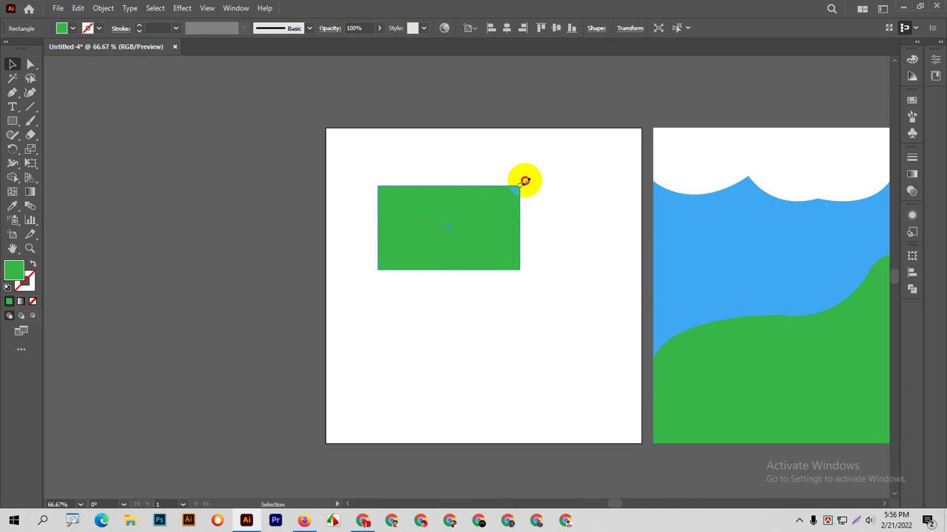
mouse_move(520, 185)
left_mouse_down()
mouse_move(553, 163)
mouse_move(556, 186)
left_mouse_up()
scroll(562, 183, "up", 5)
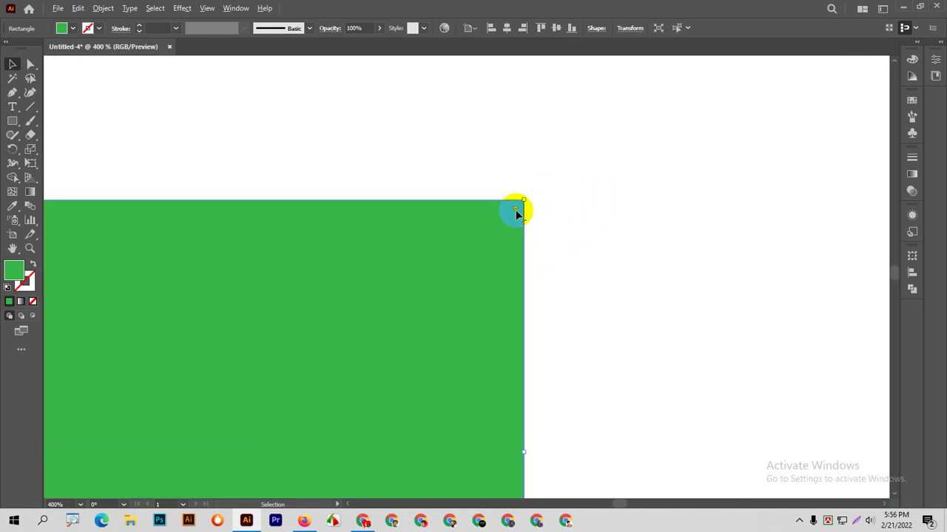
scroll(525, 197, "down", 5)
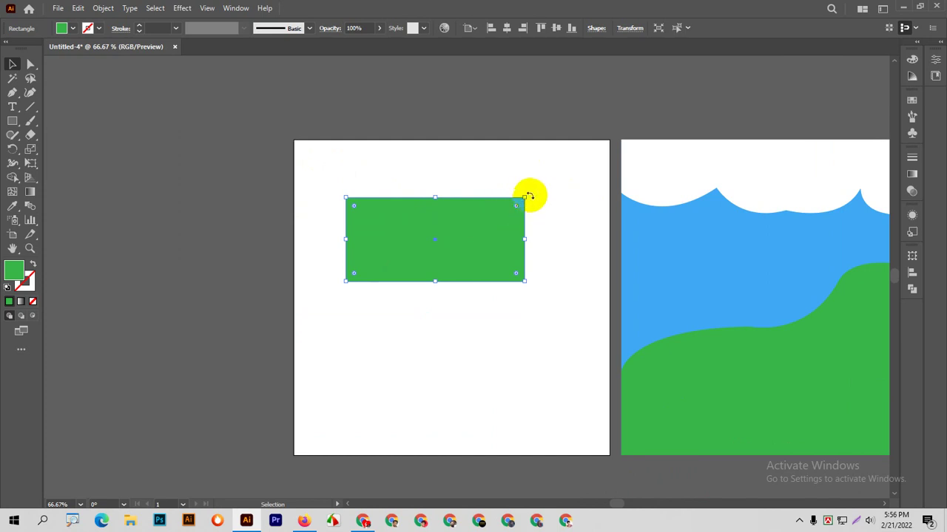
Step: Add an anchor point on the green rectangle's top edge
left_click(512, 255)
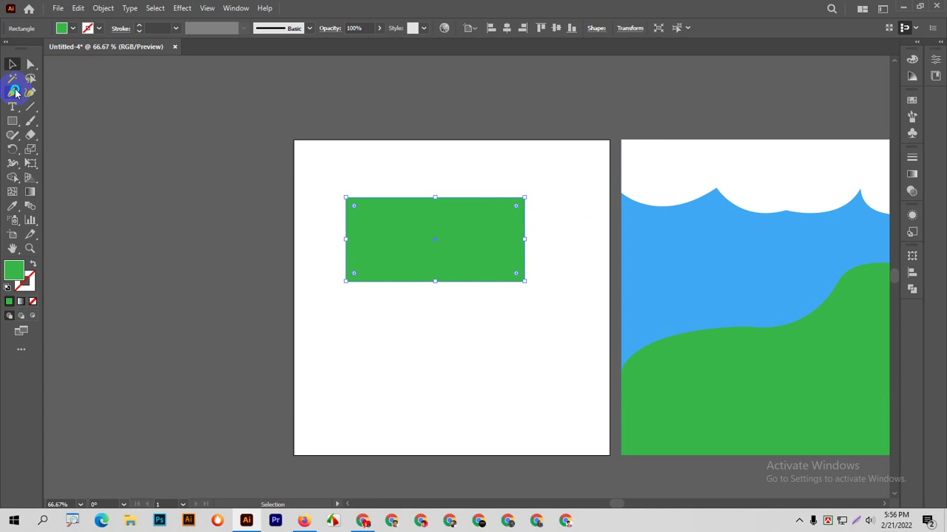
left_click_drag(15, 93, 43, 117)
left_click(52, 108)
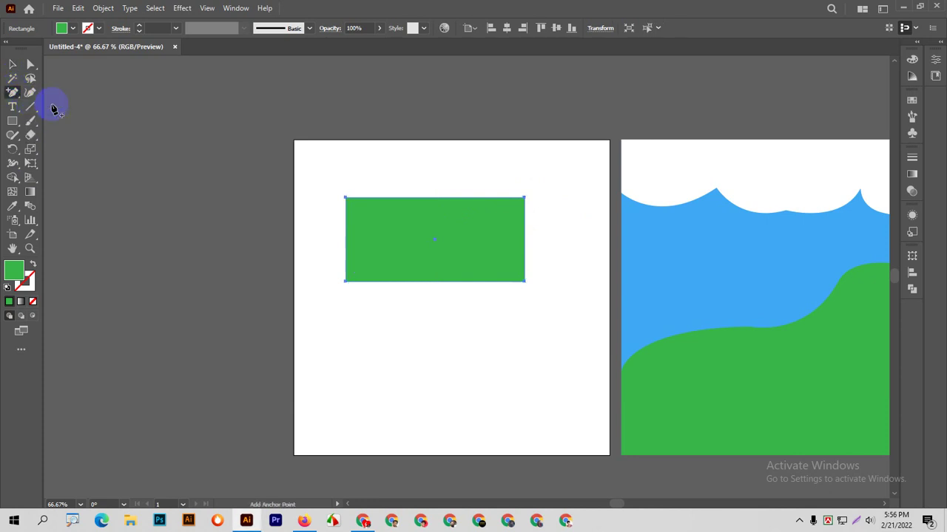
left_click(390, 199)
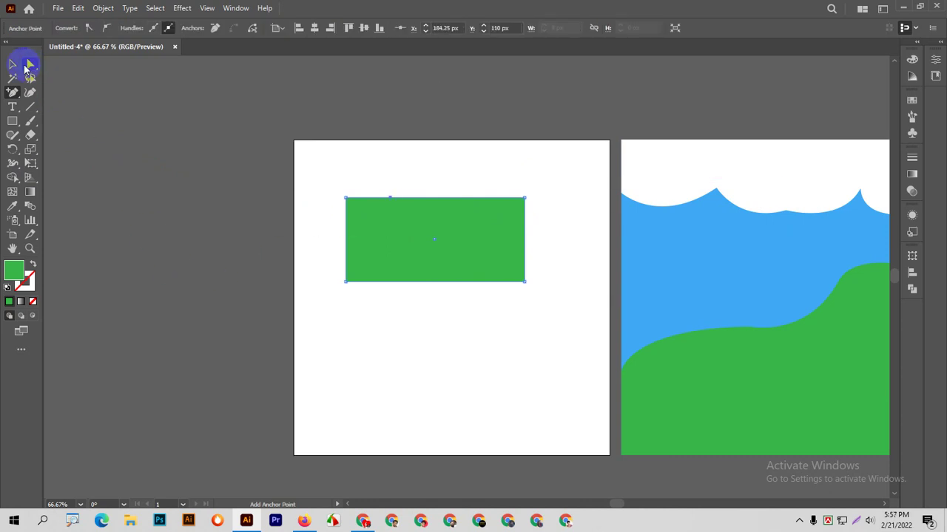
Step: Drag the new anchor up into a peak near the artboard top and fine-tune it
left_click(29, 67)
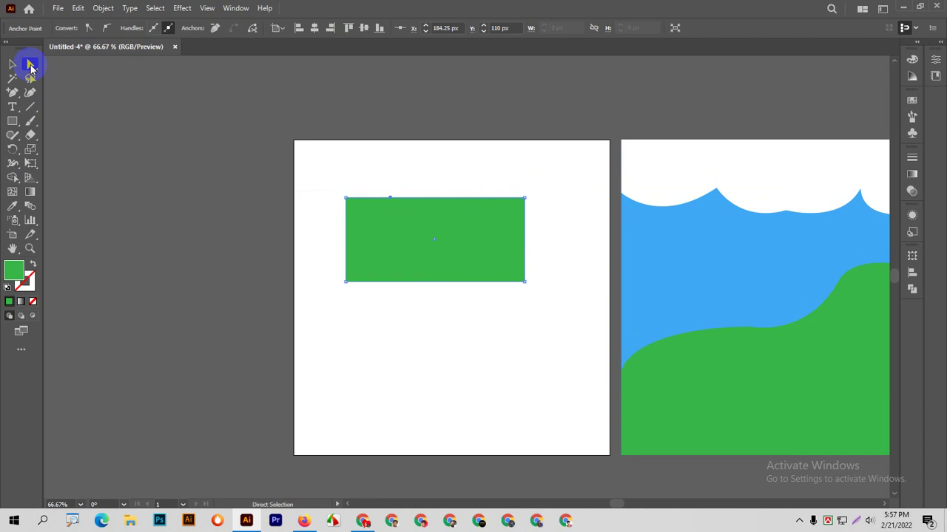
left_click(384, 205)
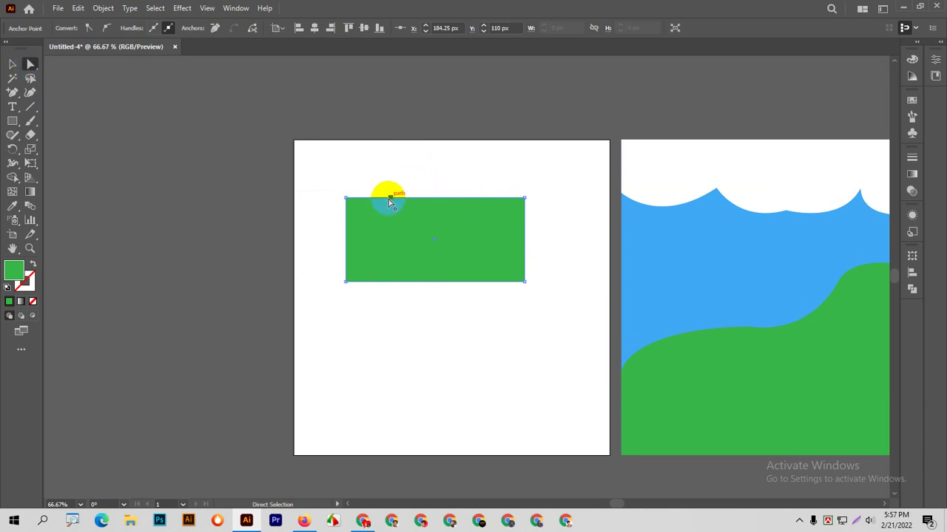
left_click_drag(390, 203, 387, 141)
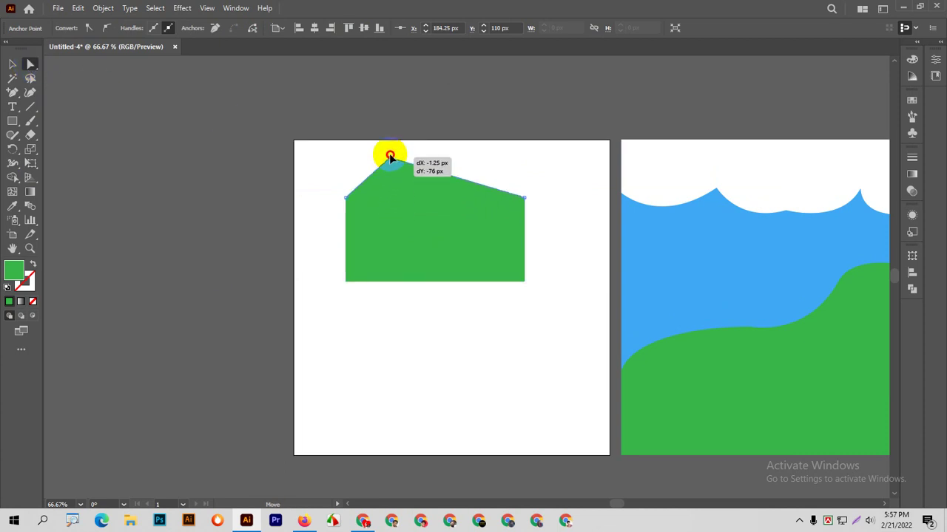
left_click(443, 106)
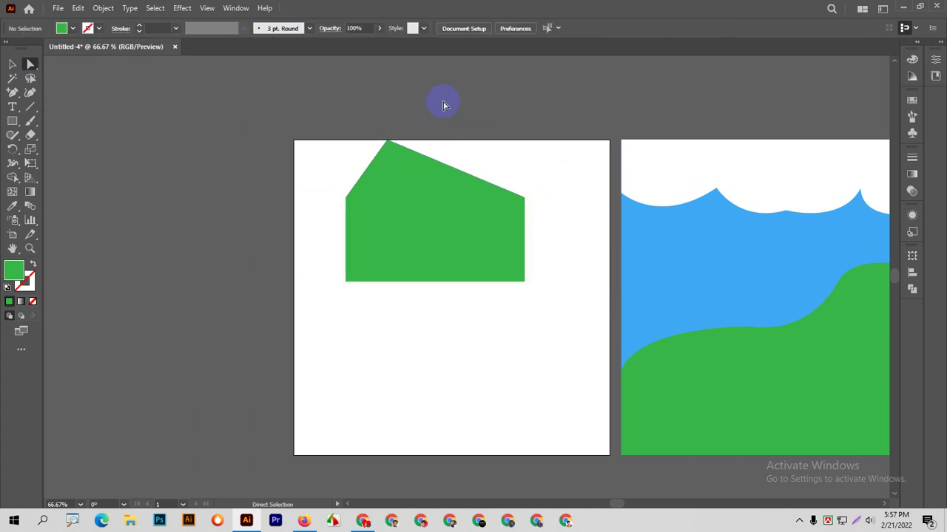
left_click(384, 157)
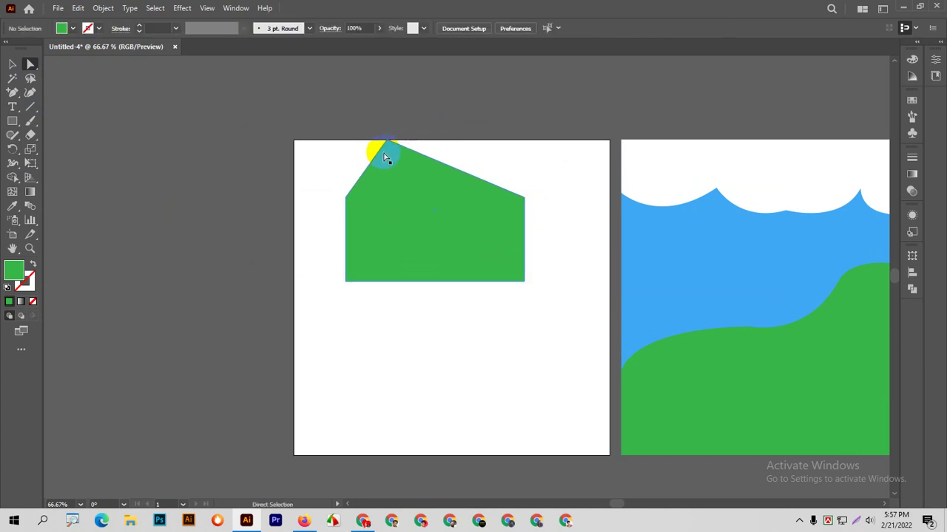
mouse_move(384, 144)
left_mouse_down()
mouse_move(392, 197)
mouse_move(397, 138)
left_mouse_up()
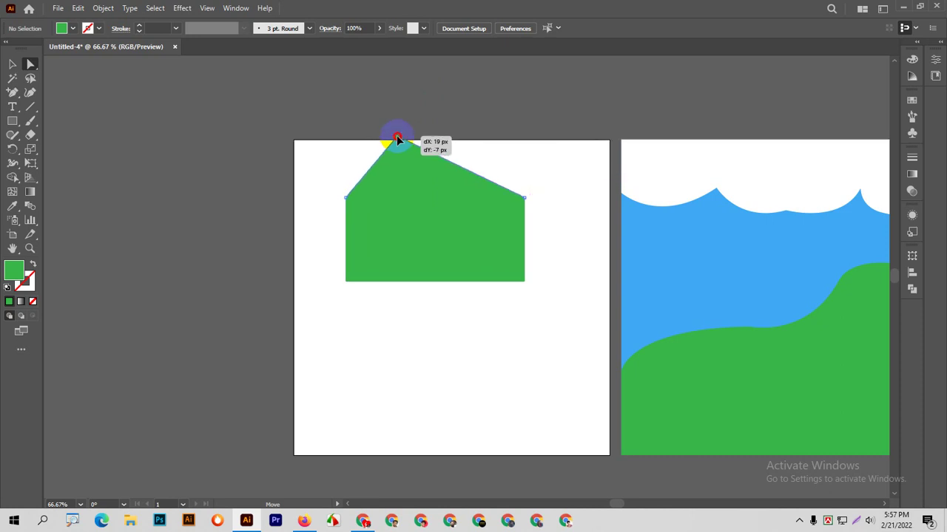
left_click_drag(397, 138, 399, 141)
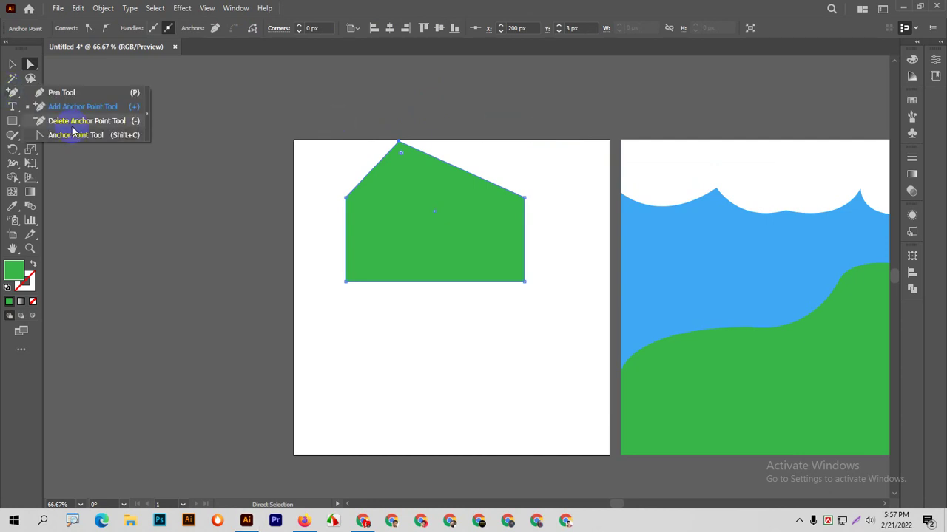
Step: Delete the peak anchor with Delete Anchor Point, restoring the flat-topped rectangle
left_click(73, 131)
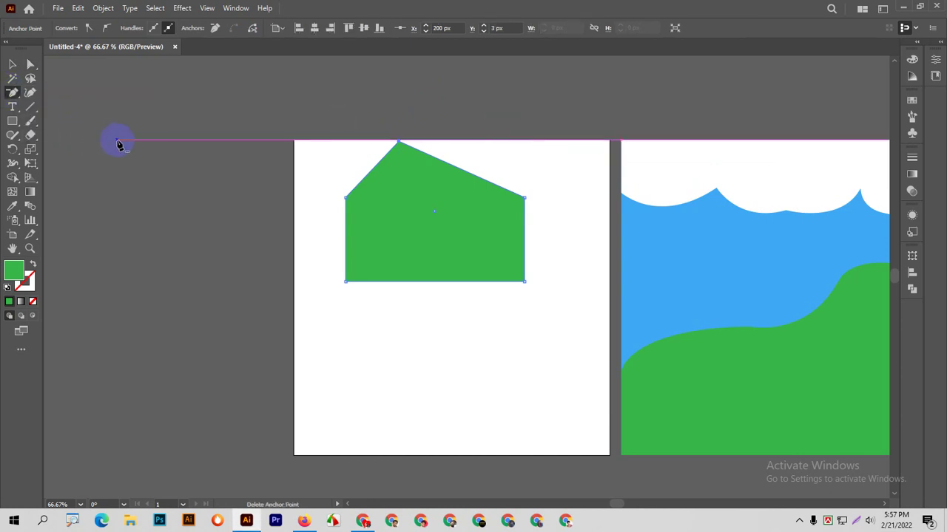
left_click(403, 145)
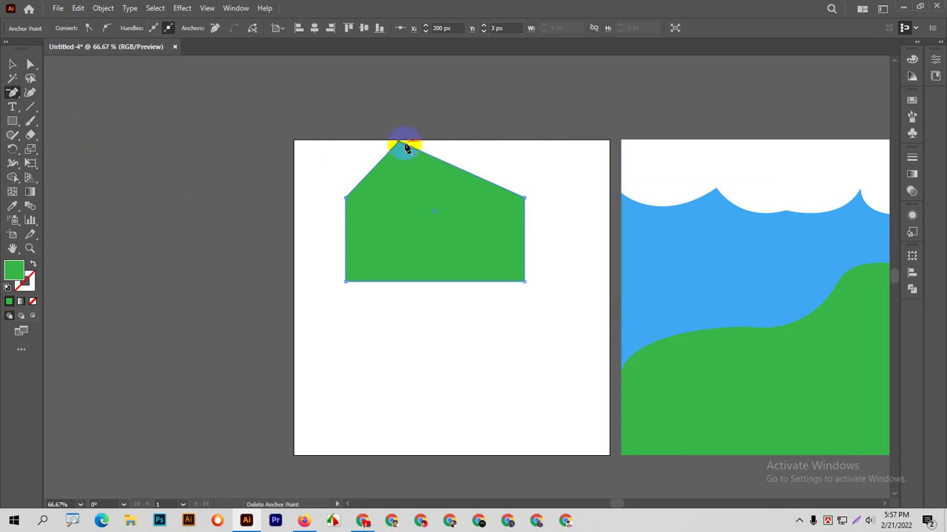
left_click(400, 144)
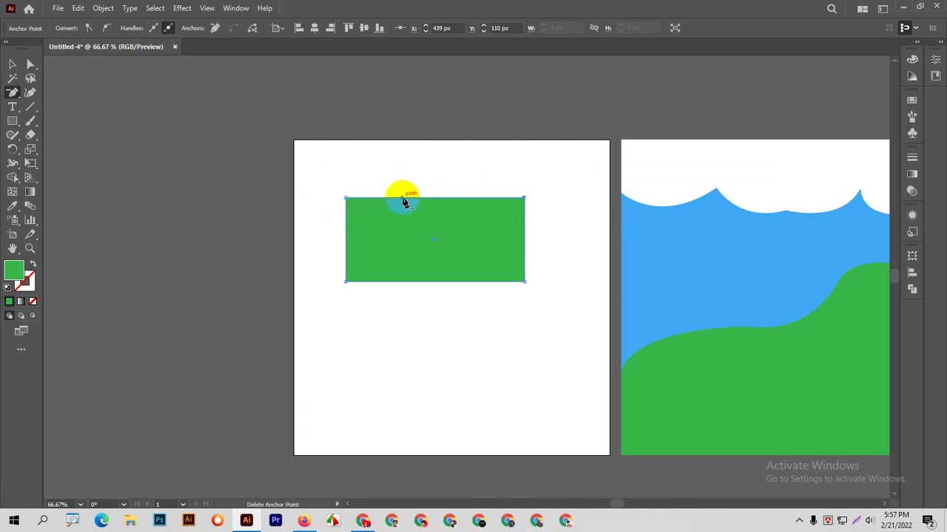
left_click_drag(12, 92, 59, 105)
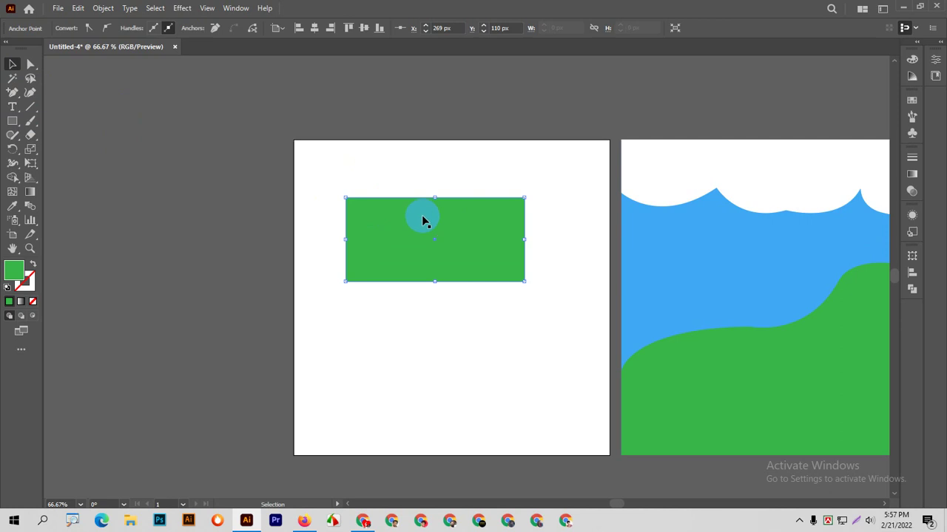
Step: Drag the rectangle's top-middle anchor down into a V, then try rounding its bottom tip
left_click(33, 65)
left_click_drag(437, 200, 435, 410)
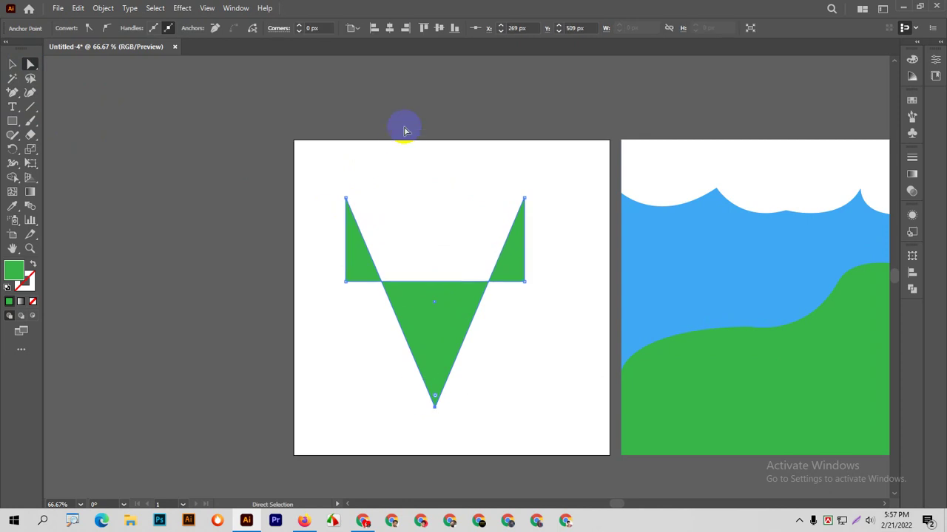
left_click(441, 408)
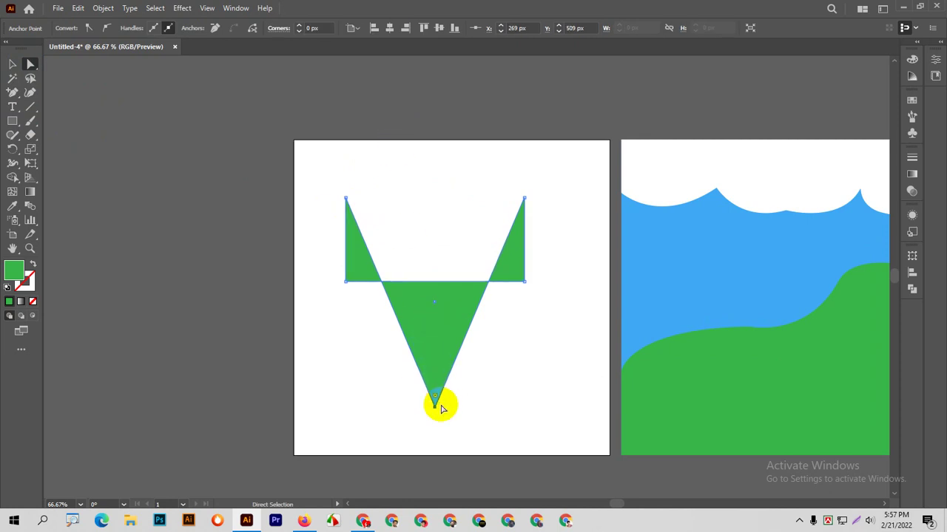
left_click_drag(438, 414, 436, 399)
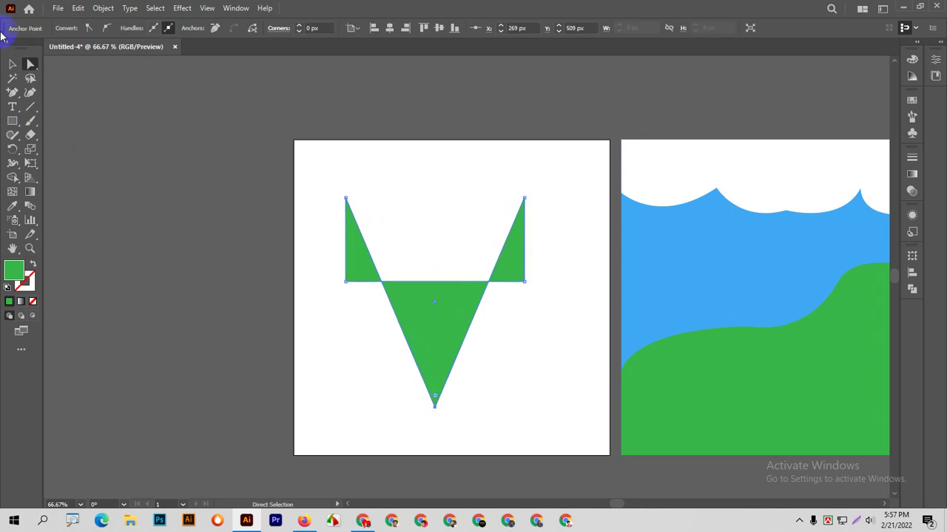
Step: Rotate the V shape about 180° until its base is level, forming an A
left_click(13, 64)
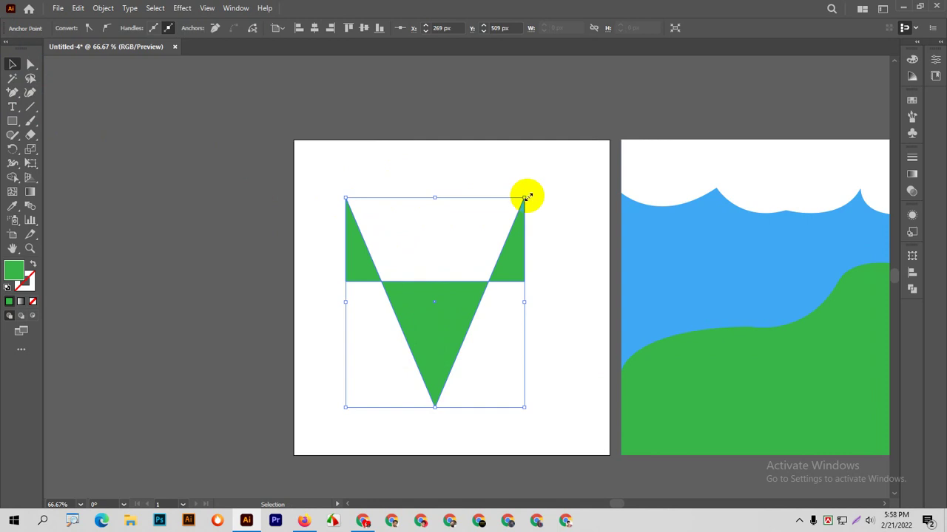
mouse_move(528, 191)
left_mouse_down()
mouse_move(421, 347)
mouse_move(411, 335)
left_mouse_up()
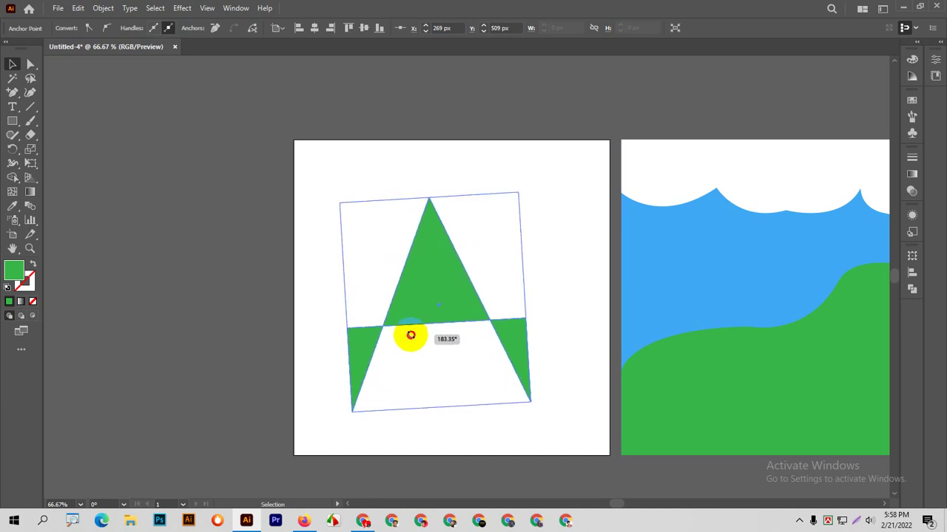
left_click(548, 274)
left_click(522, 333)
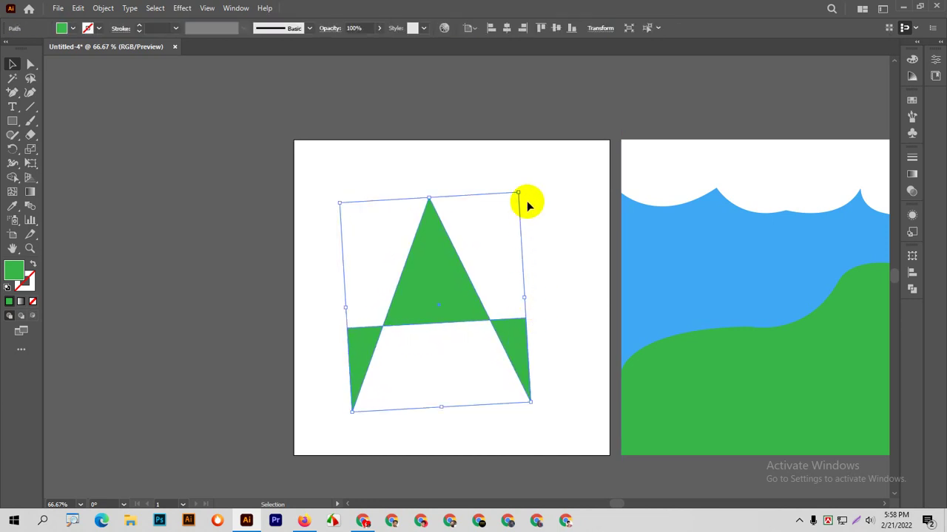
left_click_drag(522, 192, 524, 201)
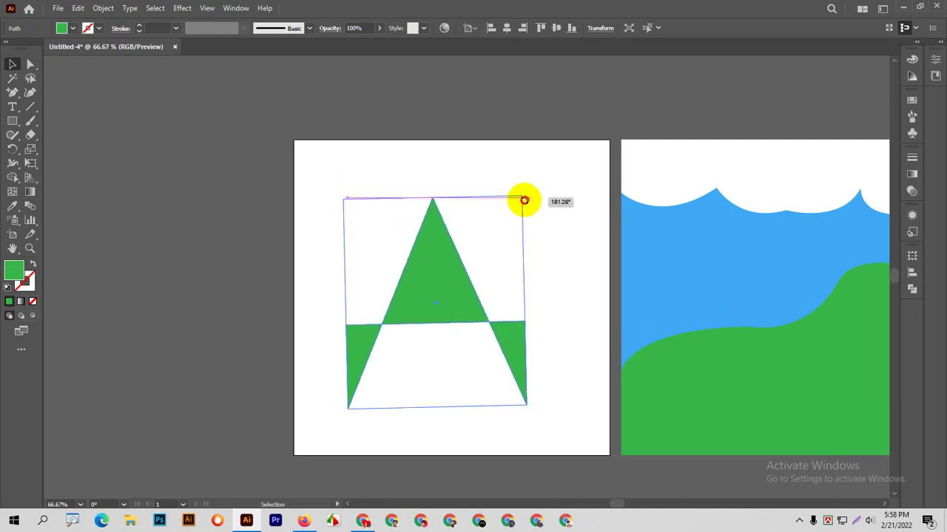
left_click(545, 216)
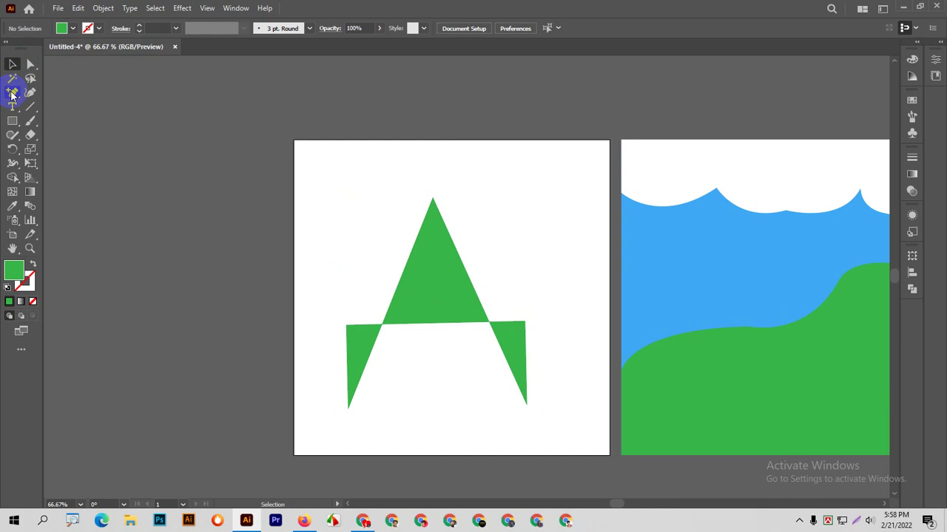
left_click_drag(12, 91, 28, 96)
Step: Delete the shape's top, top-right and top-left anchor points, leaving only a line
left_click(81, 121)
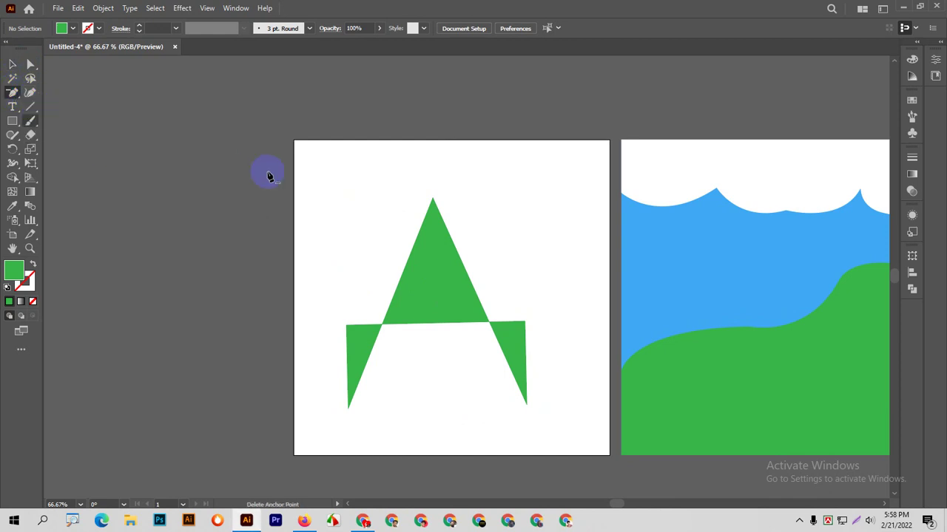
left_click(434, 202)
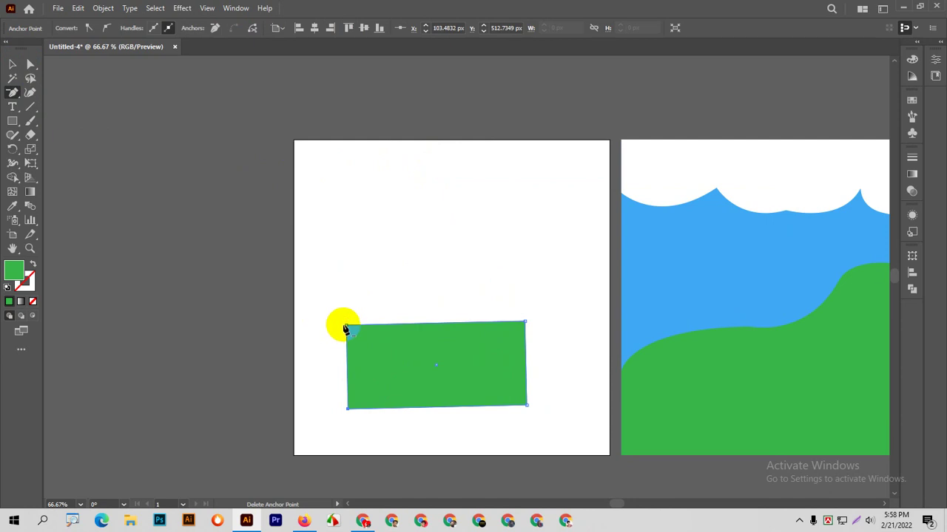
left_click_drag(343, 324, 528, 409)
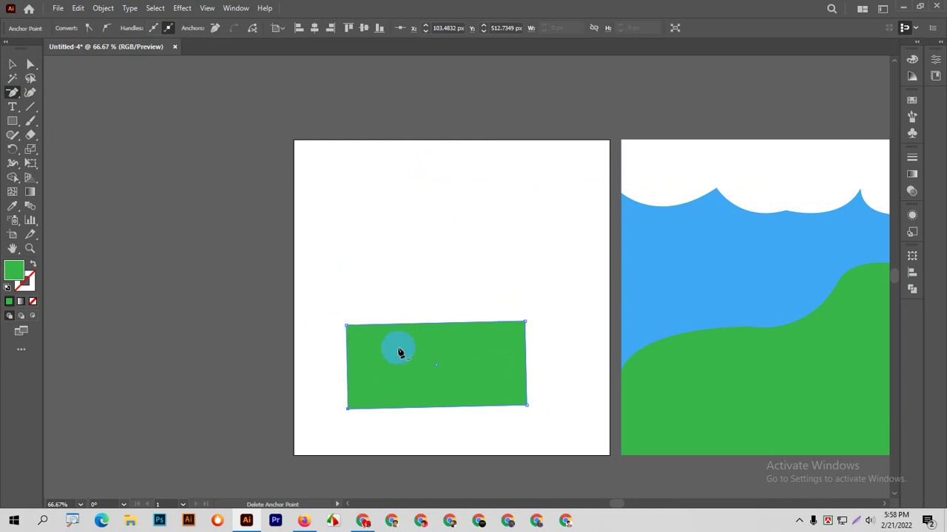
left_click(384, 388)
left_click(566, 280)
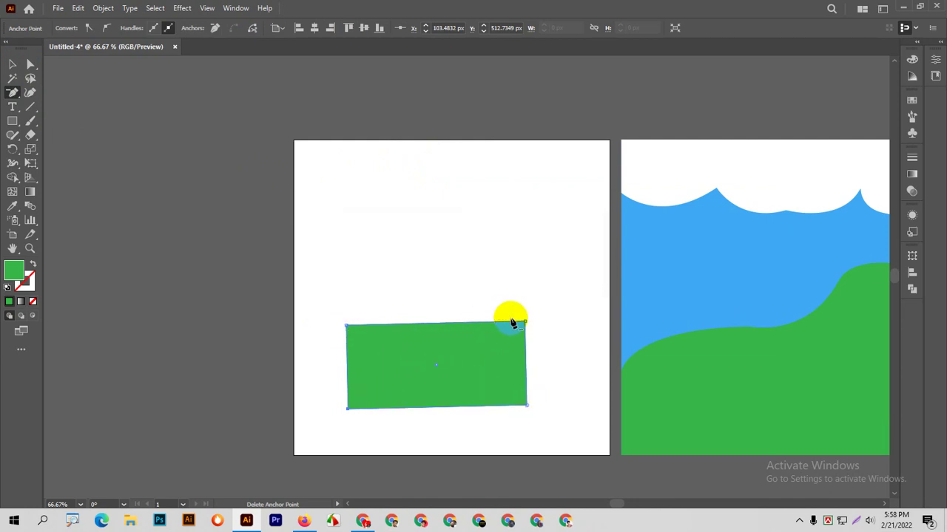
left_click(525, 323)
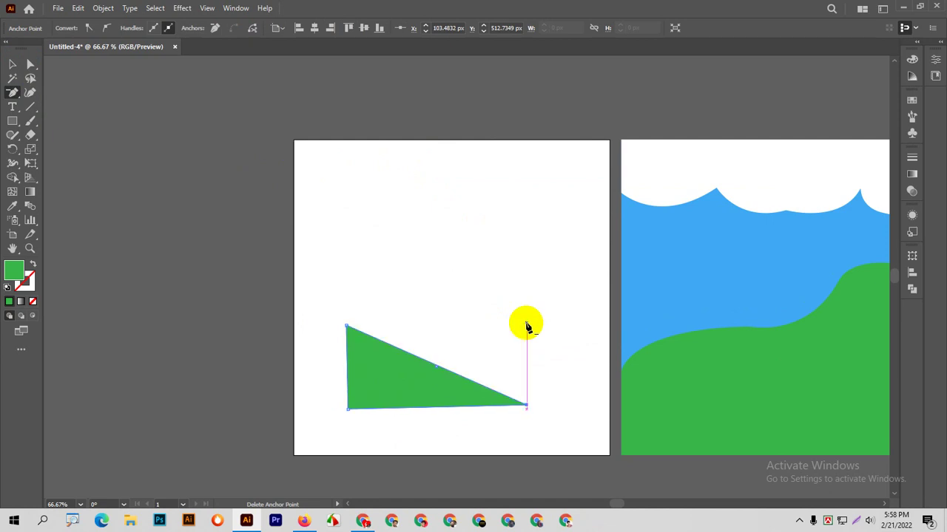
left_click(348, 327)
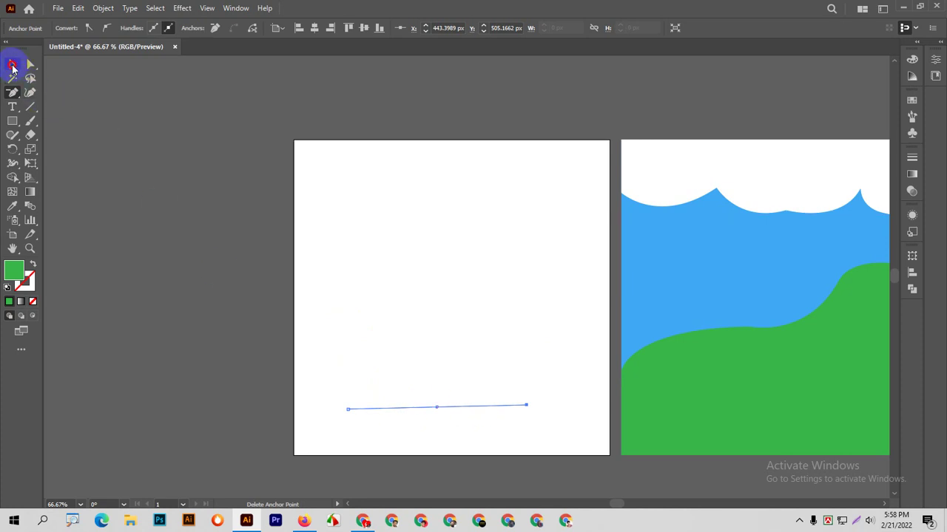
Step: Delete the leftover line and stray point so the left artboard is empty
left_click(12, 65)
key("Delete")
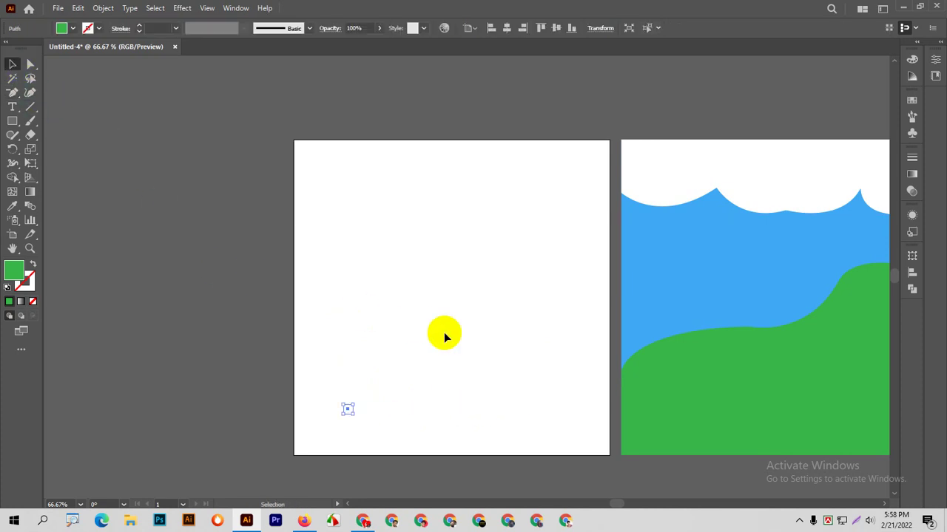
left_click(443, 337)
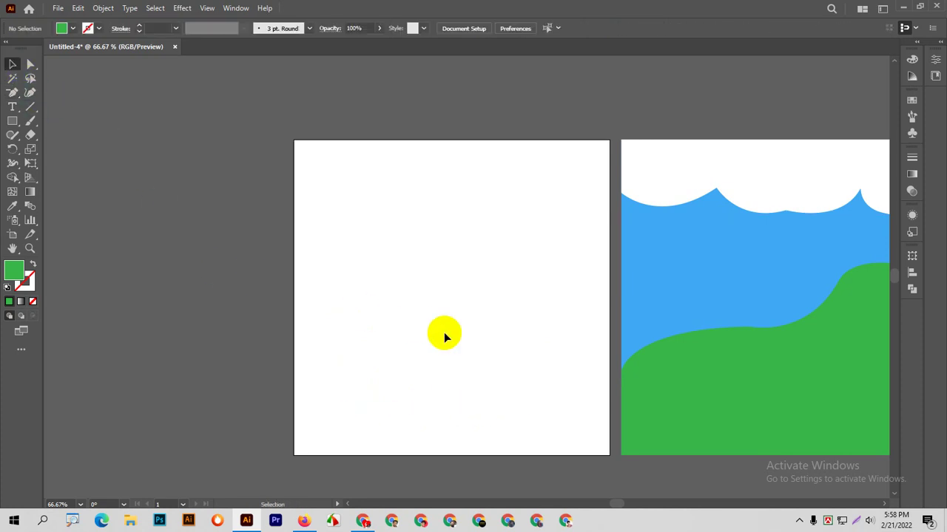
right_click(15, 93)
left_click(58, 140)
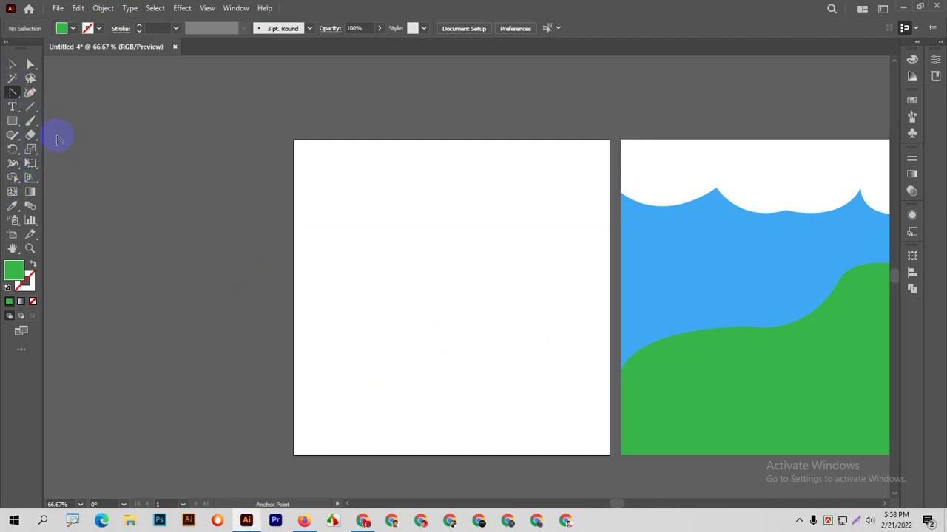
Step: Pull direction handles from the green hill's edge anchor to smooth its rise toward the right
left_click(835, 308)
left_click_drag(828, 311, 755, 332)
left_click(782, 323)
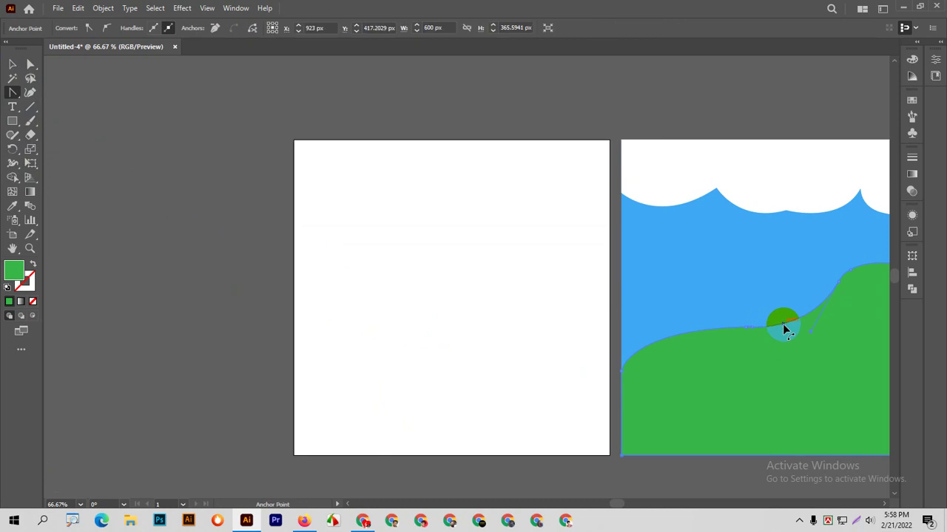
scroll(783, 330, "up", 1)
scroll(781, 327, "up", 2)
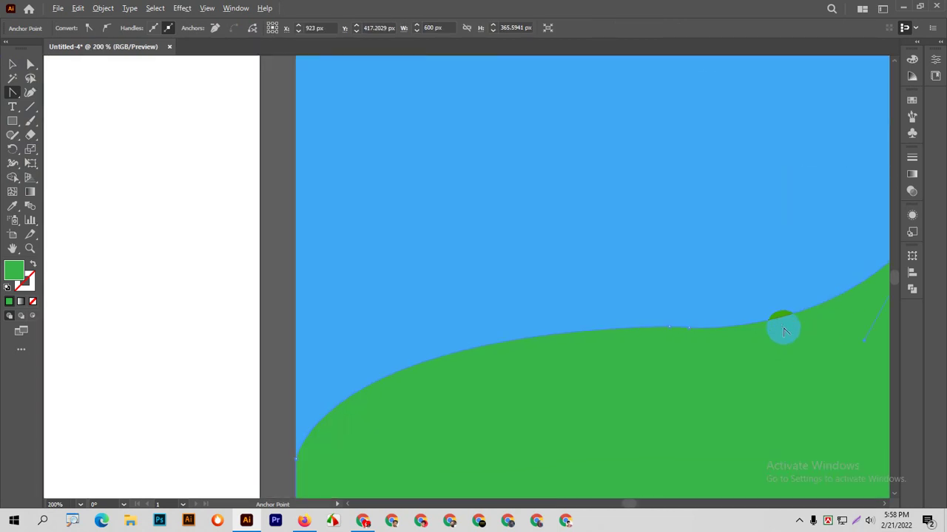
scroll(673, 348, "up", 1)
left_click_drag(640, 328, 750, 288)
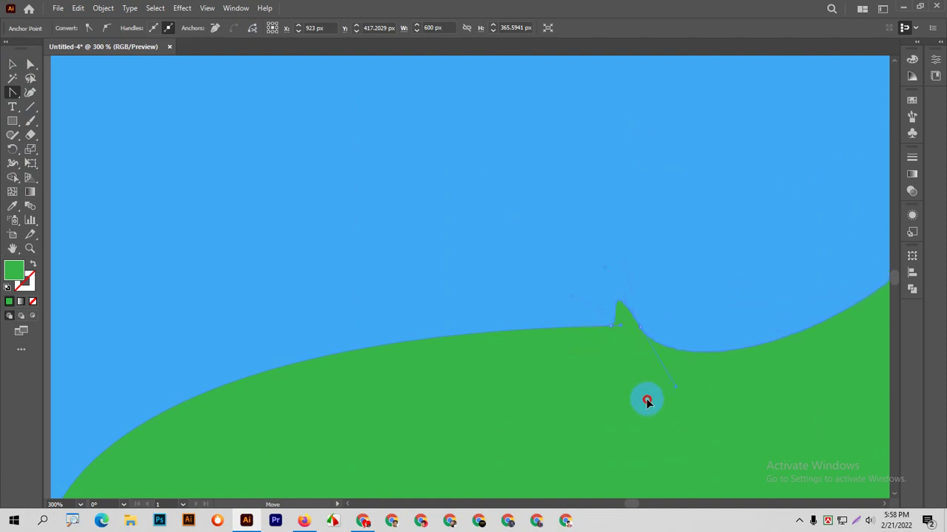
mouse_move(751, 287)
left_mouse_down()
mouse_move(707, 268)
mouse_move(700, 324)
mouse_move(631, 386)
mouse_move(669, 347)
mouse_move(745, 331)
mouse_move(735, 358)
mouse_move(693, 313)
mouse_move(676, 362)
mouse_move(779, 317)
mouse_move(694, 346)
left_mouse_up()
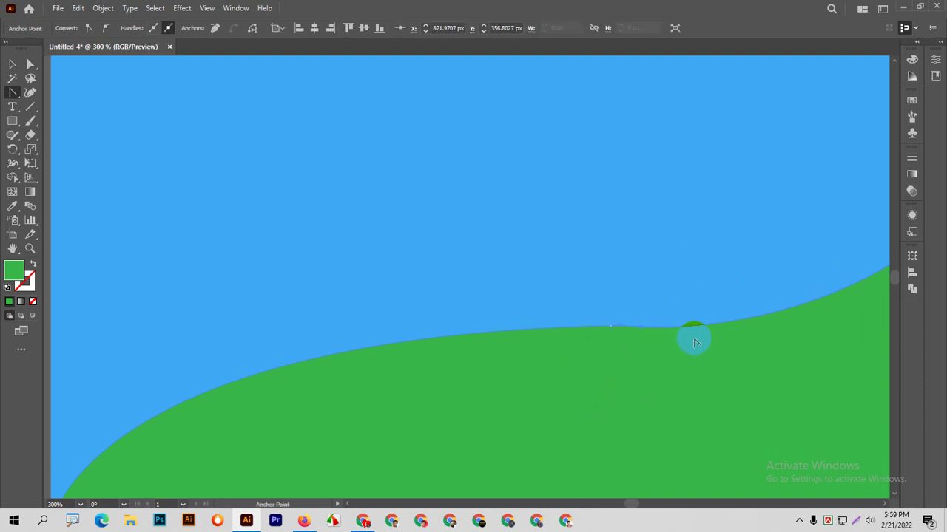
scroll(693, 342, "down", 3)
scroll(694, 342, "down", 2)
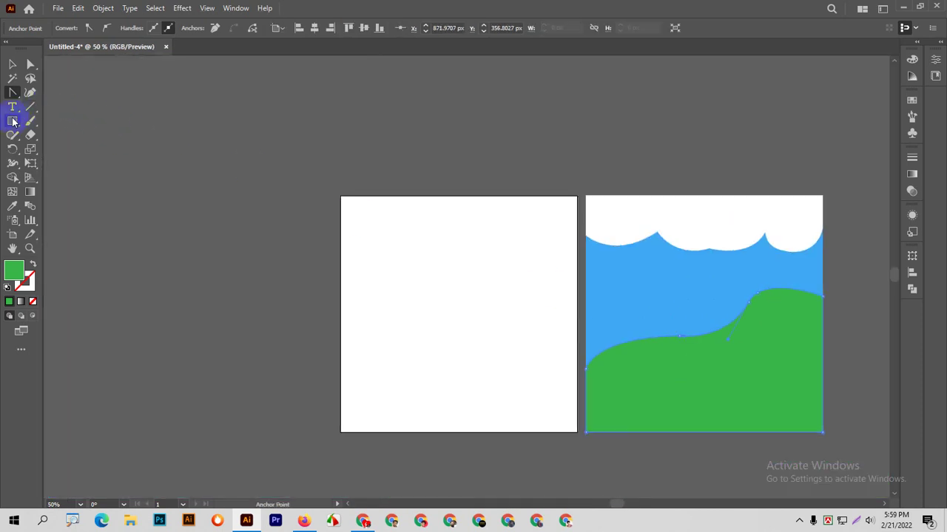
Step: Draw a large green star and move it to the centre of the left artboard
left_click_drag(13, 122, 37, 151)
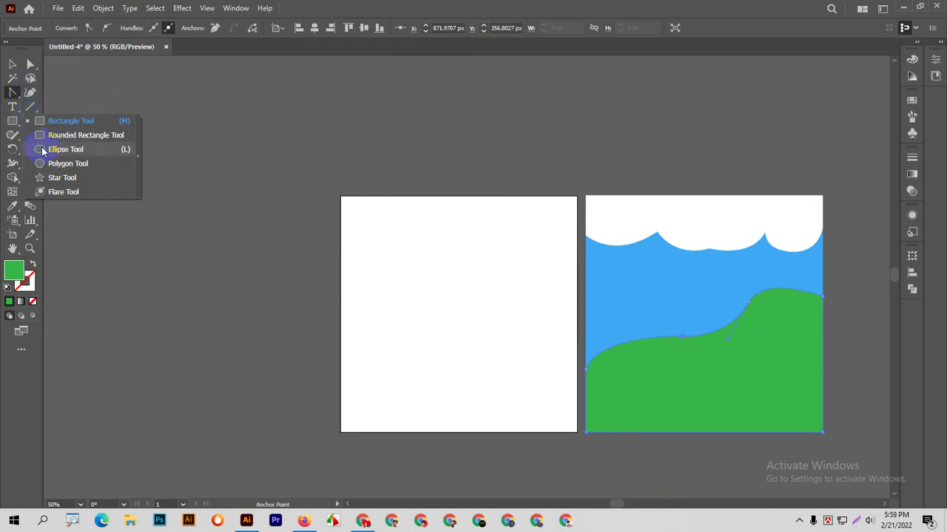
left_click(40, 178)
left_click_drag(395, 233, 489, 363)
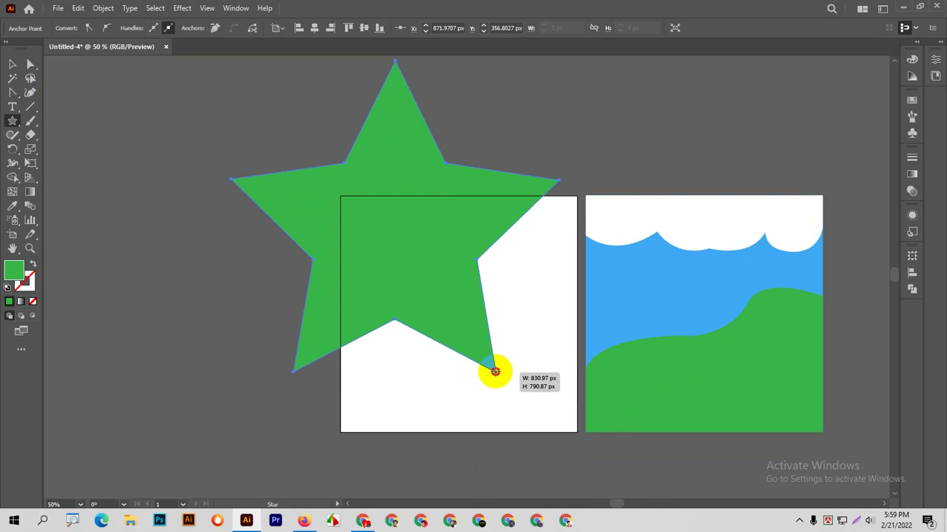
left_click(12, 63)
left_click(338, 242)
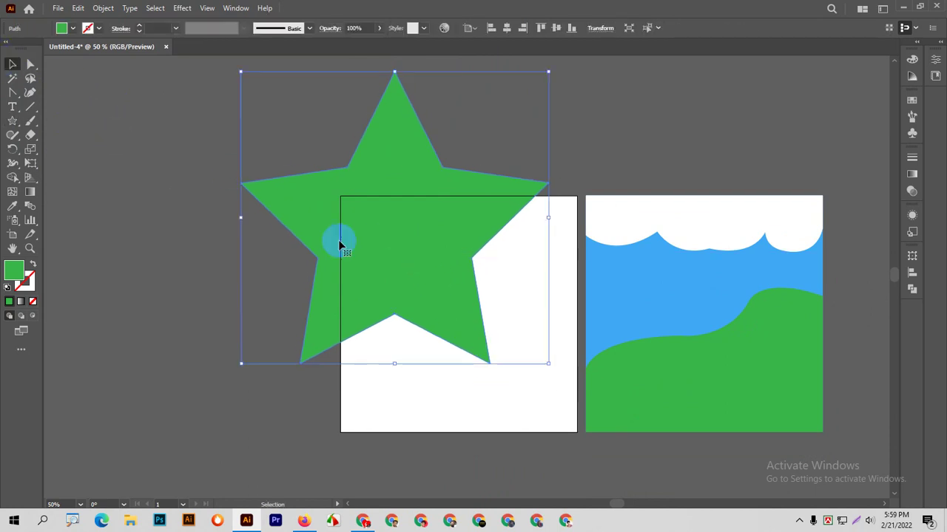
left_click_drag(412, 254, 463, 335)
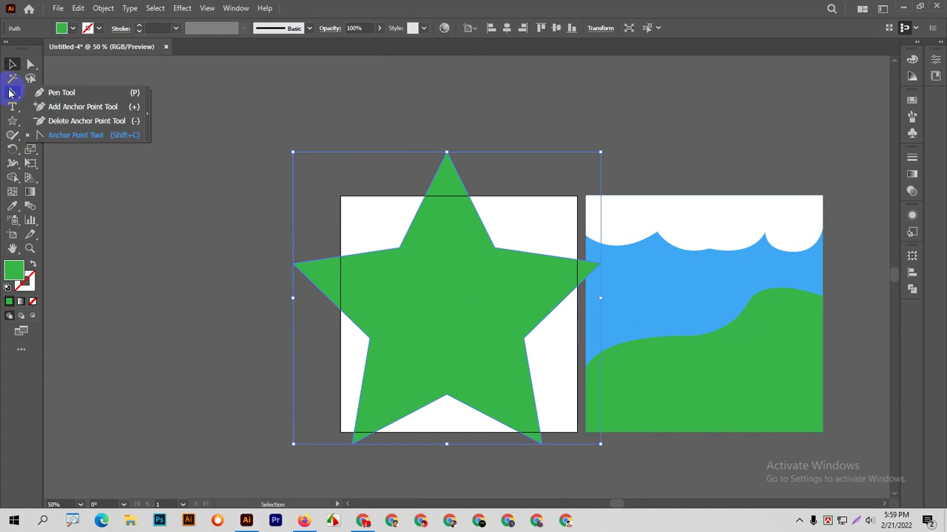
Step: Drag the star's inner right anchor live-corner widget to round it into a wide curve
left_click_drag(30, 64, 54, 66)
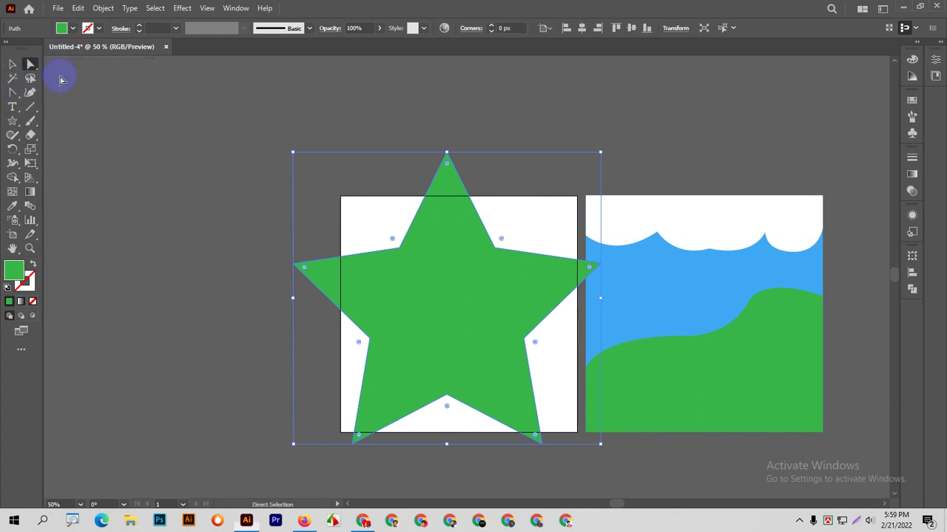
left_click(524, 340)
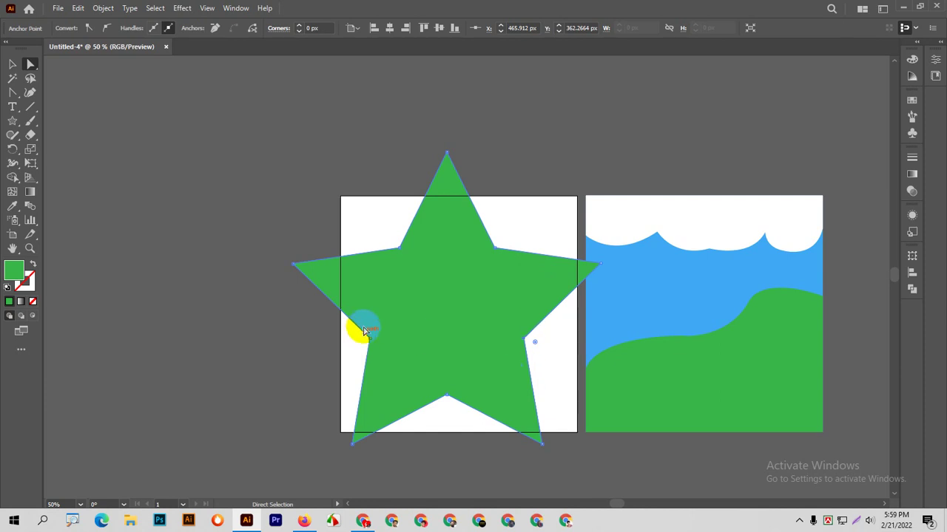
left_click_drag(291, 232, 477, 443)
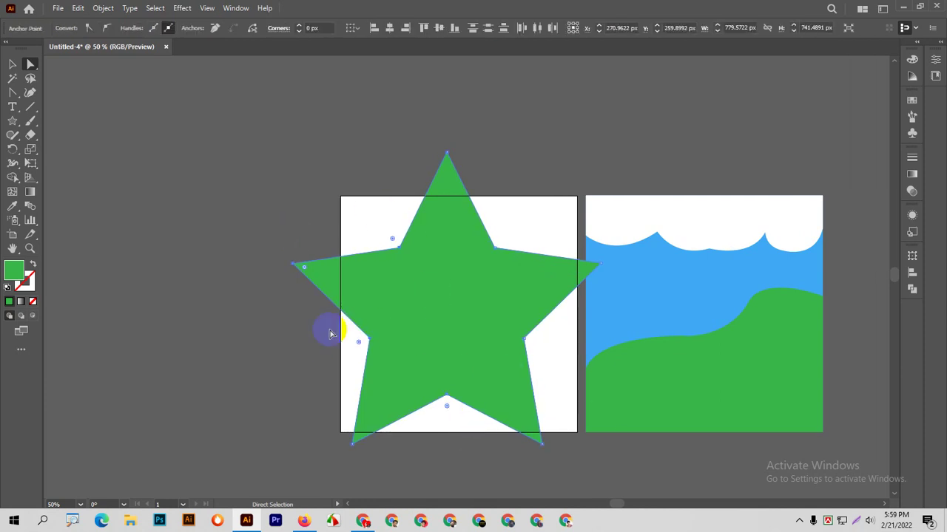
left_click(525, 340)
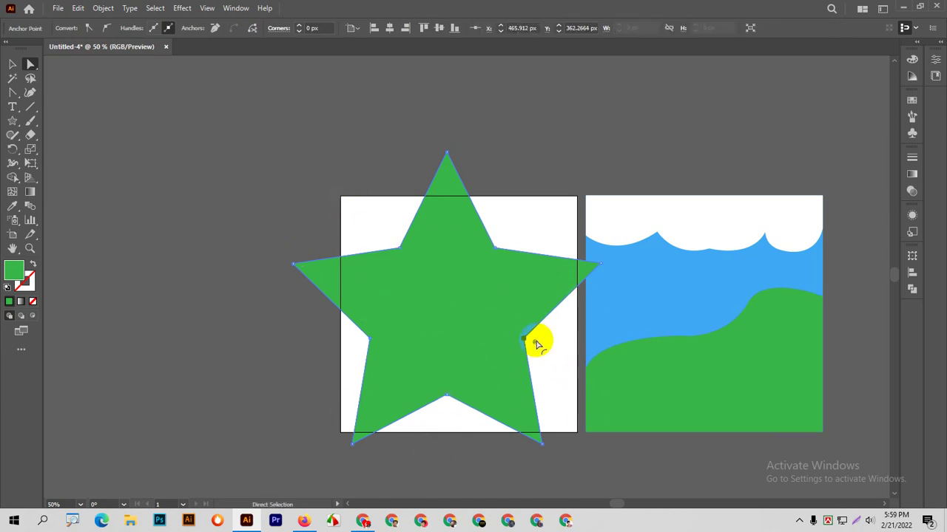
left_click_drag(537, 342, 692, 394)
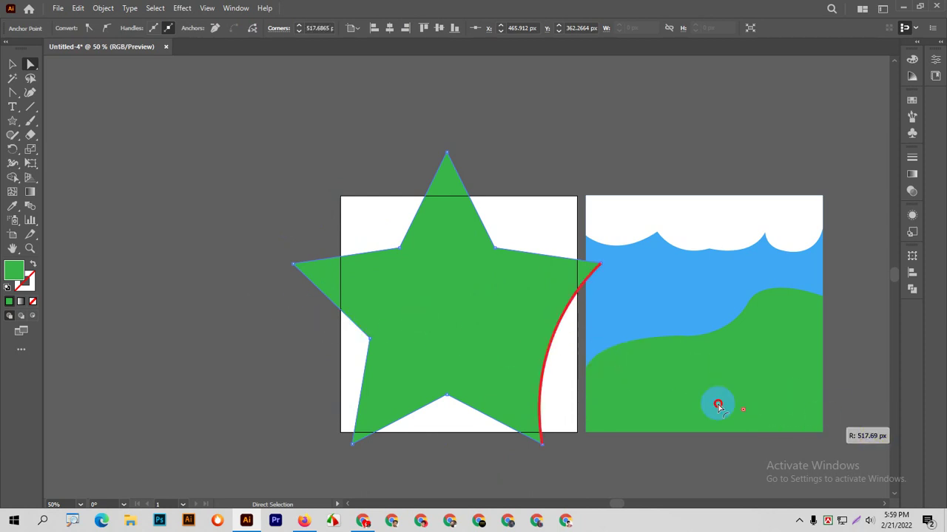
mouse_move(692, 394)
left_mouse_down()
mouse_move(636, 409)
mouse_move(761, 423)
mouse_move(351, 302)
mouse_move(629, 382)
mouse_move(678, 380)
mouse_move(125, 259)
mouse_move(744, 469)
left_mouse_up()
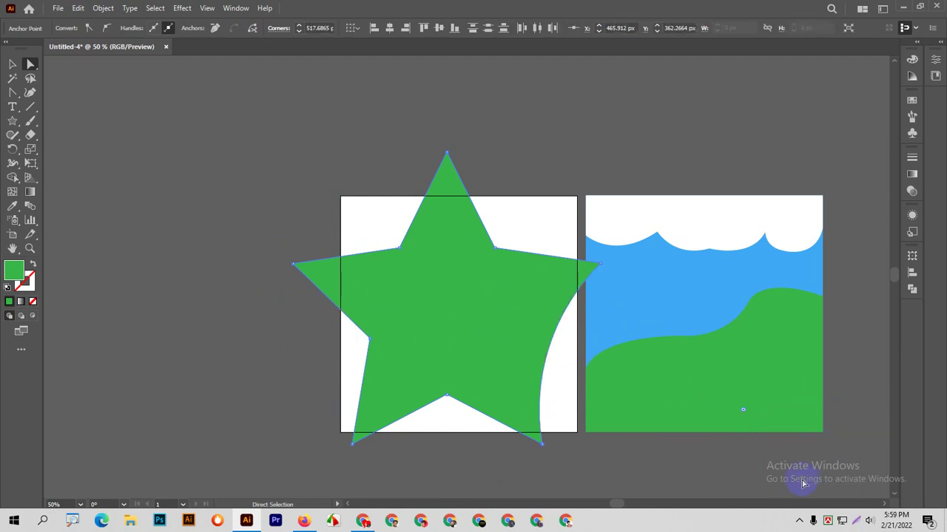
left_click(15, 94)
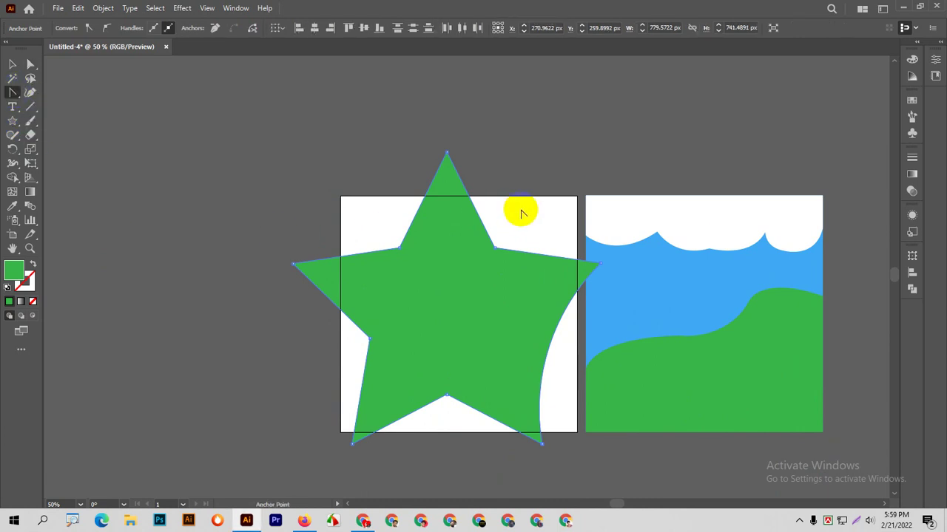
scroll(509, 230, "up", 5)
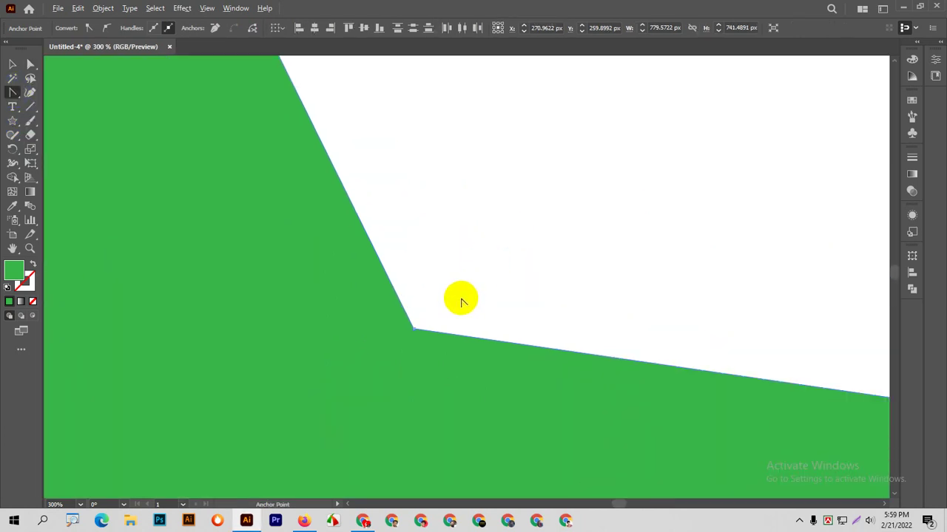
left_click(414, 332)
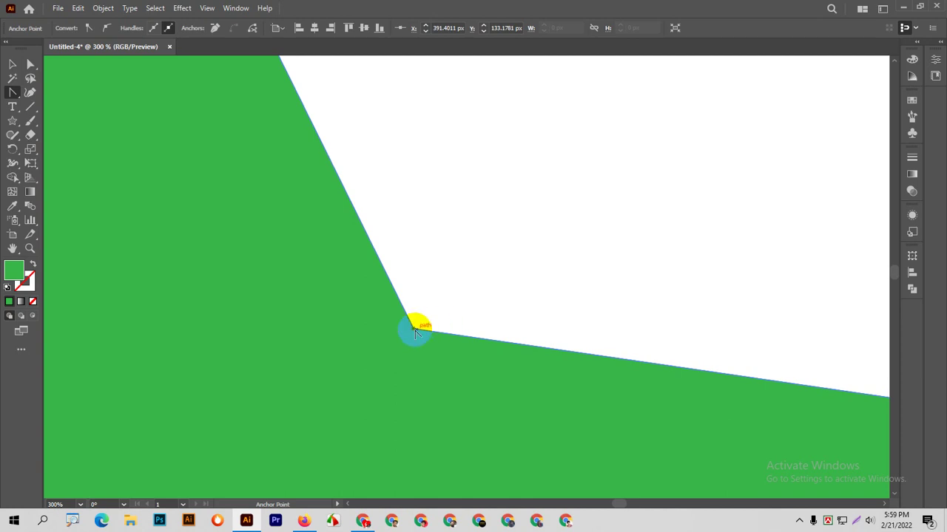
left_click_drag(414, 328, 401, 360)
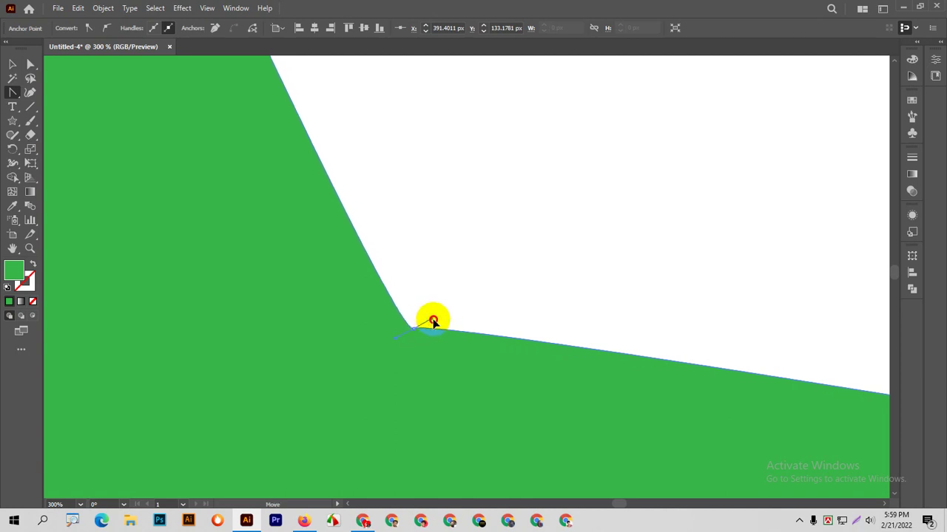
mouse_move(419, 406)
left_mouse_down()
mouse_move(478, 249)
mouse_move(471, 362)
mouse_move(459, 336)
mouse_move(419, 325)
left_mouse_up()
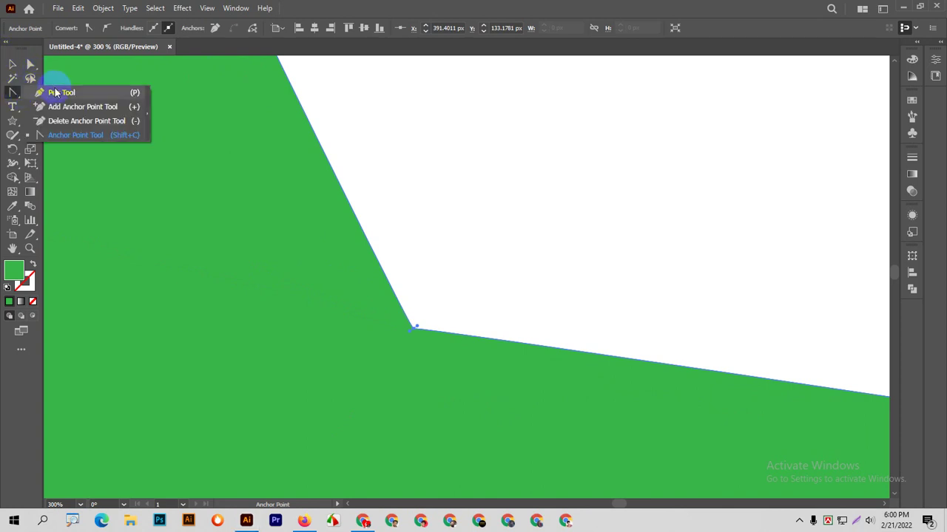
Step: Draw the flag's curved top edge, right-side point and curved bottom edge with the Pen
left_click_drag(20, 96, 60, 93)
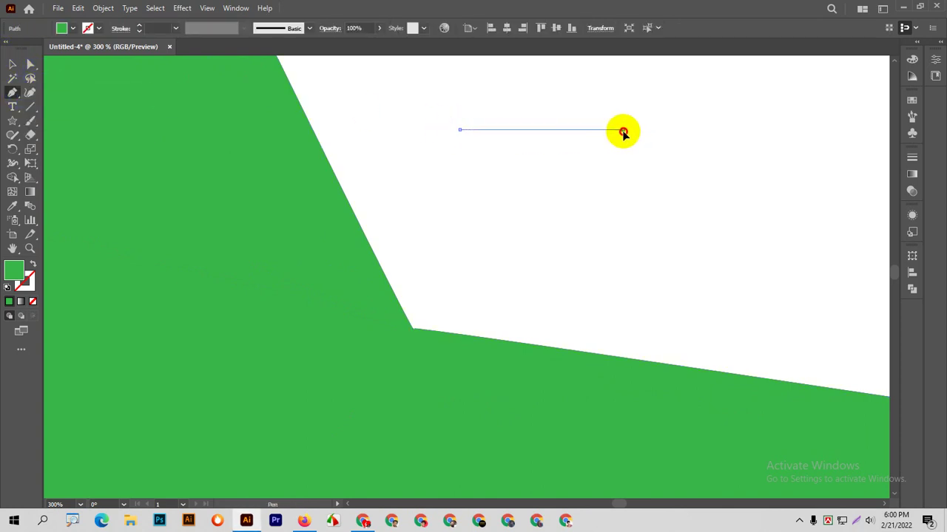
mouse_move(623, 130)
left_mouse_down()
mouse_move(634, 157)
mouse_move(625, 136)
left_mouse_up()
left_click_drag(601, 200, 570, 264)
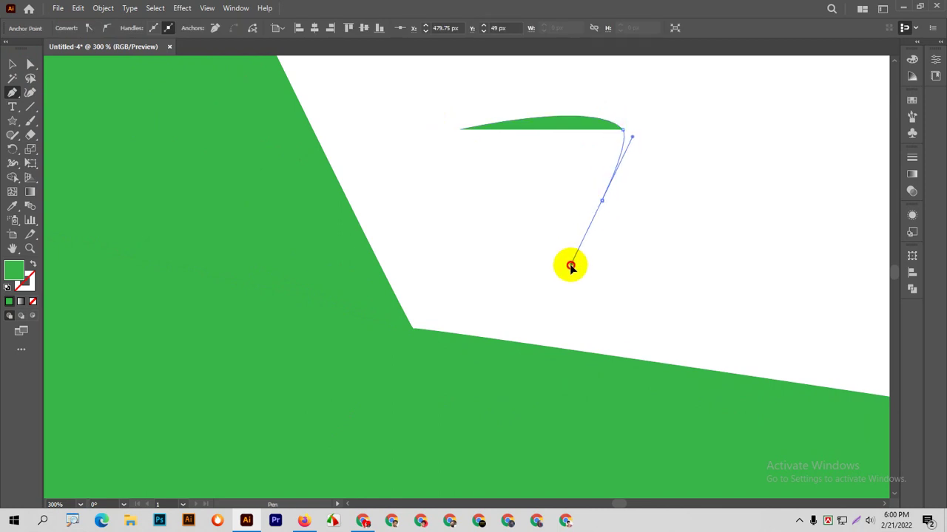
left_click(602, 201)
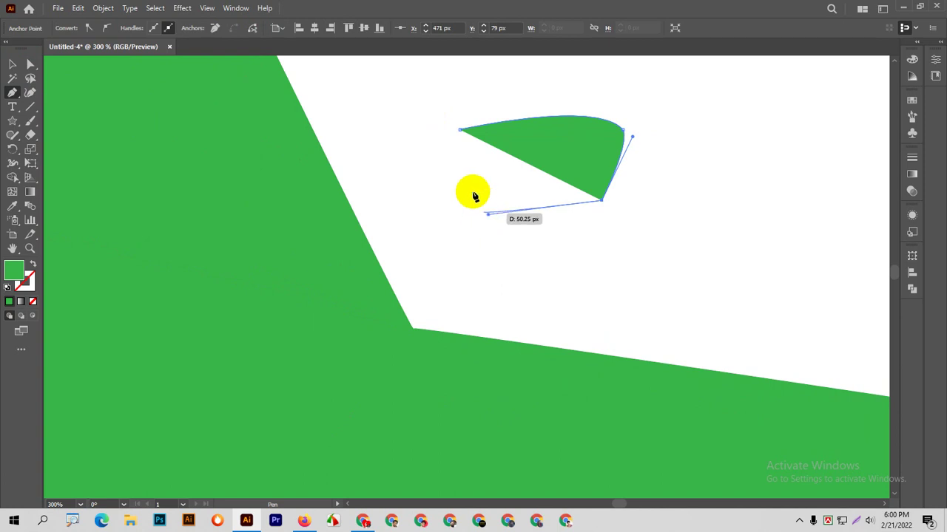
left_click_drag(486, 216, 485, 257)
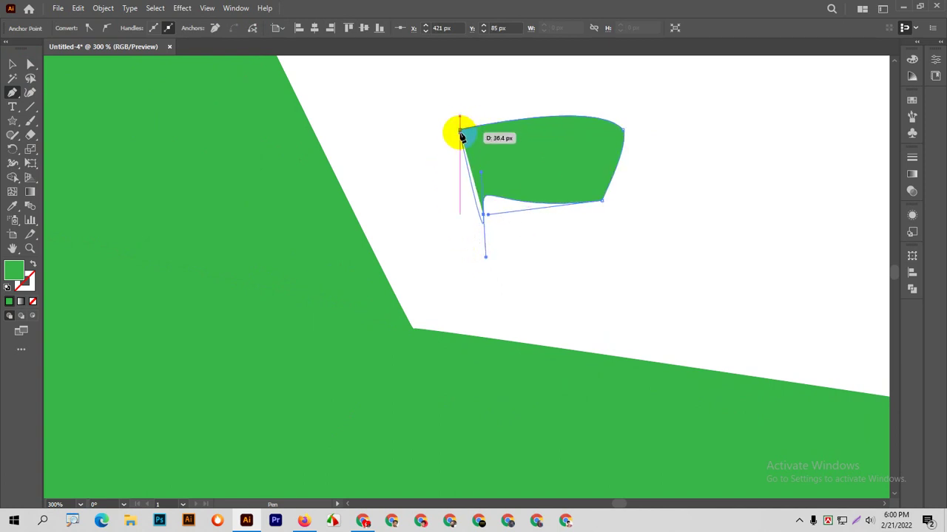
Step: Close the flag outline at its start point with a sharp lower-left corner
left_click(461, 131)
left_click(486, 216)
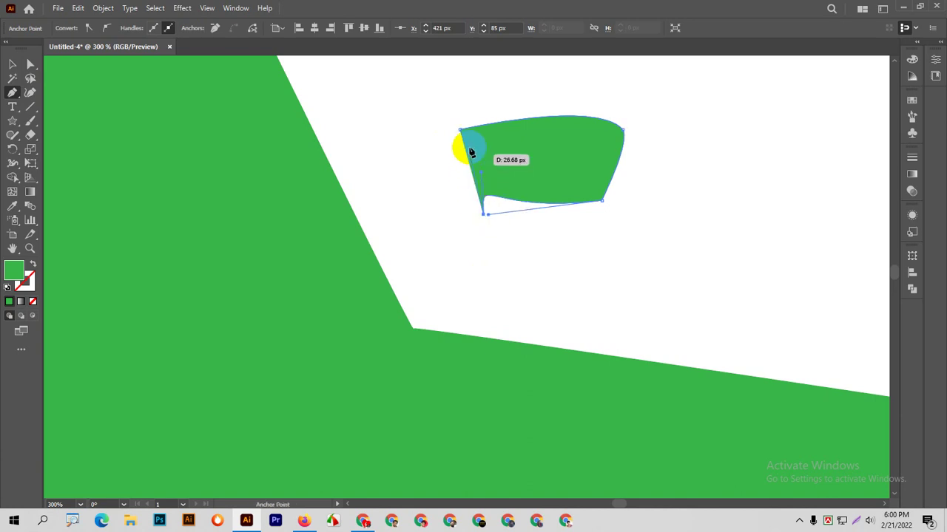
left_click(460, 131)
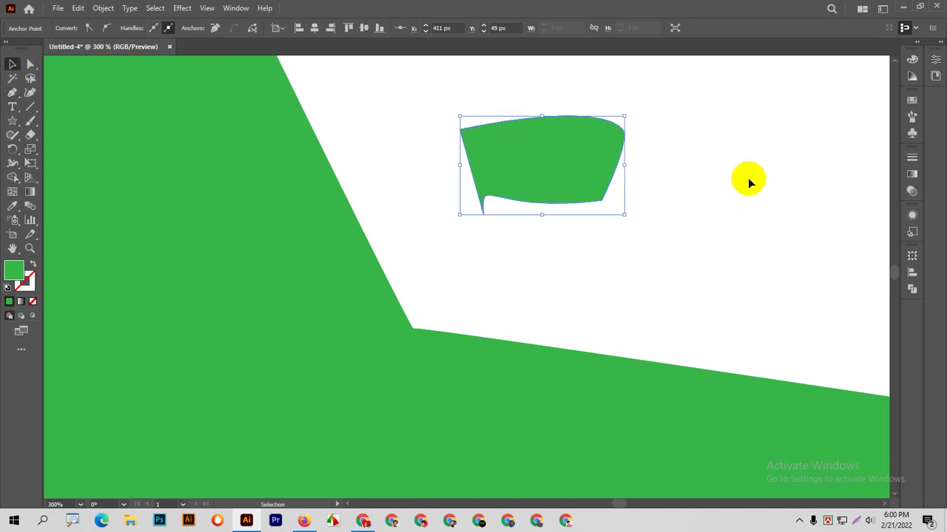
left_click(747, 177)
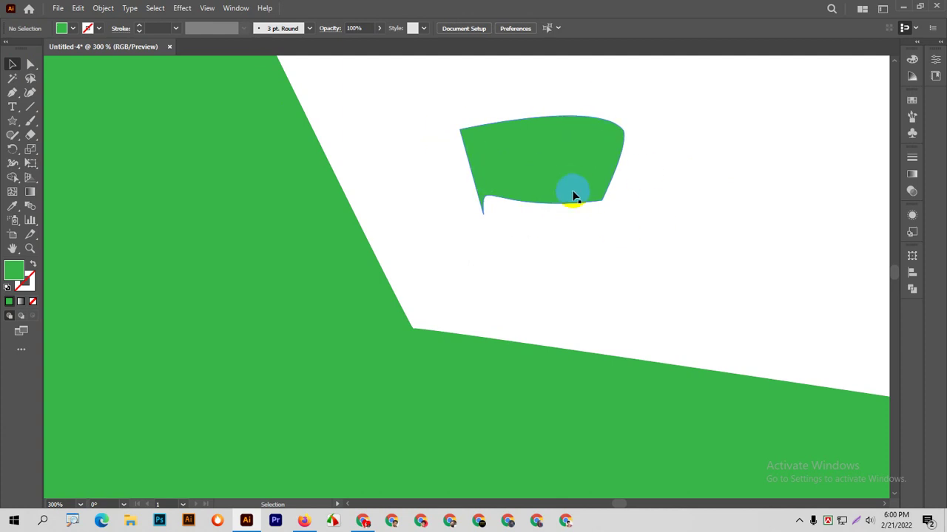
left_click(23, 121)
left_click(13, 95)
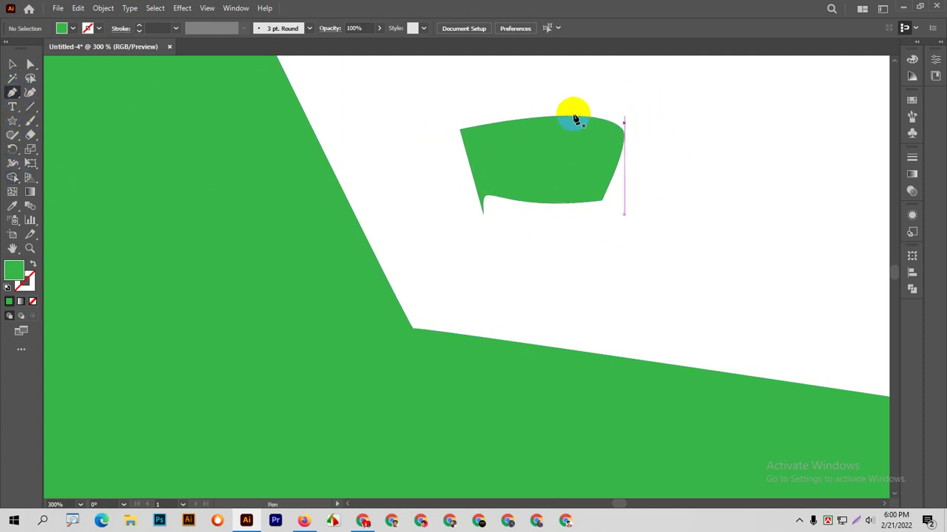
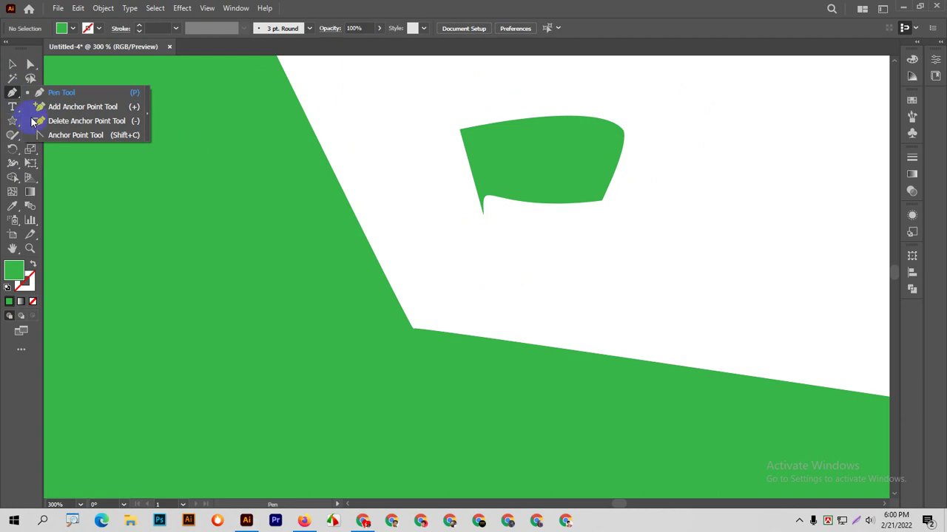
Step: Make the flag's lower-left tail a corner and pull the lower edge into a deep bulge
left_click_drag(11, 99, 41, 137)
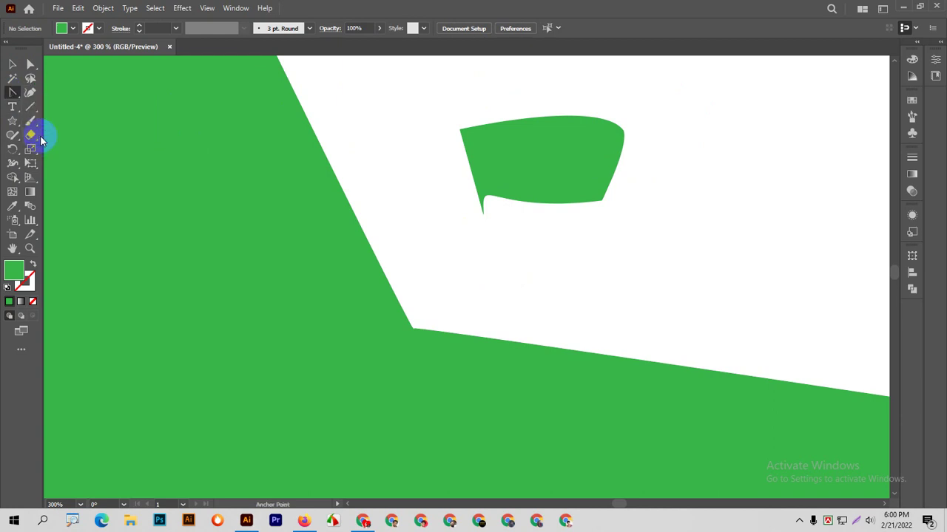
left_click(484, 214)
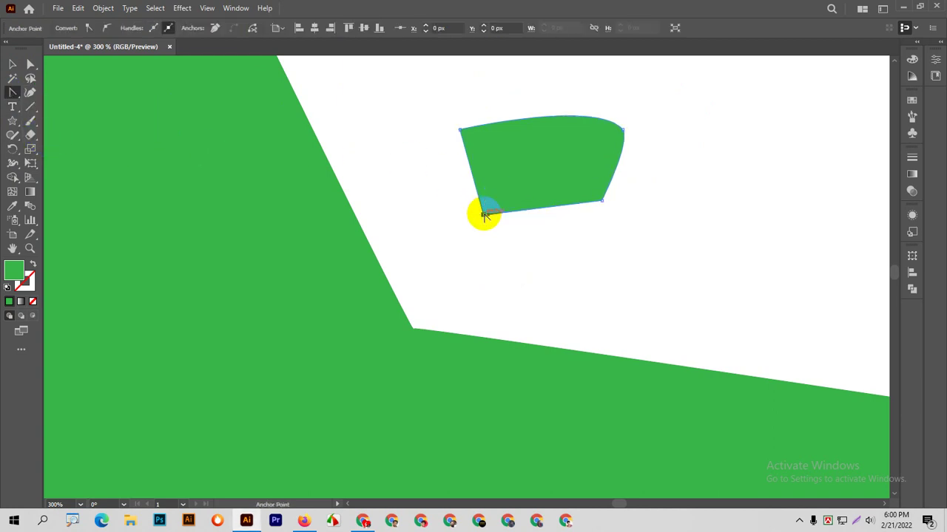
scroll(488, 215, "up", 1)
scroll(500, 233, "up", 4)
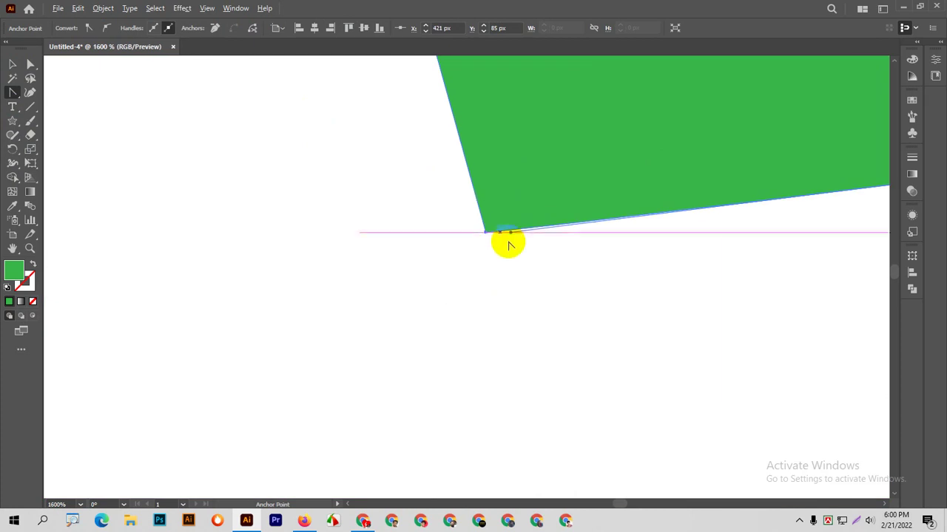
scroll(510, 237, "down", 4)
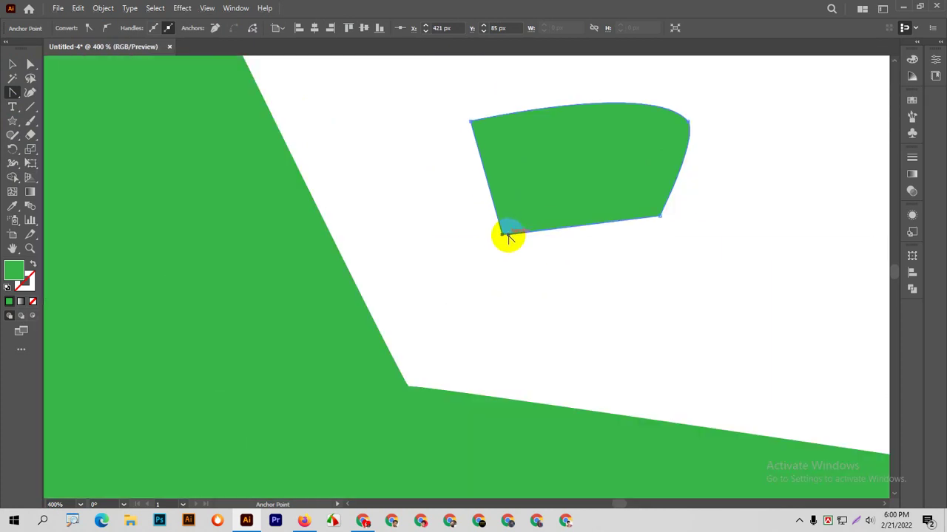
mouse_move(508, 236)
left_mouse_down()
mouse_move(840, 355)
mouse_move(529, 272)
left_mouse_up()
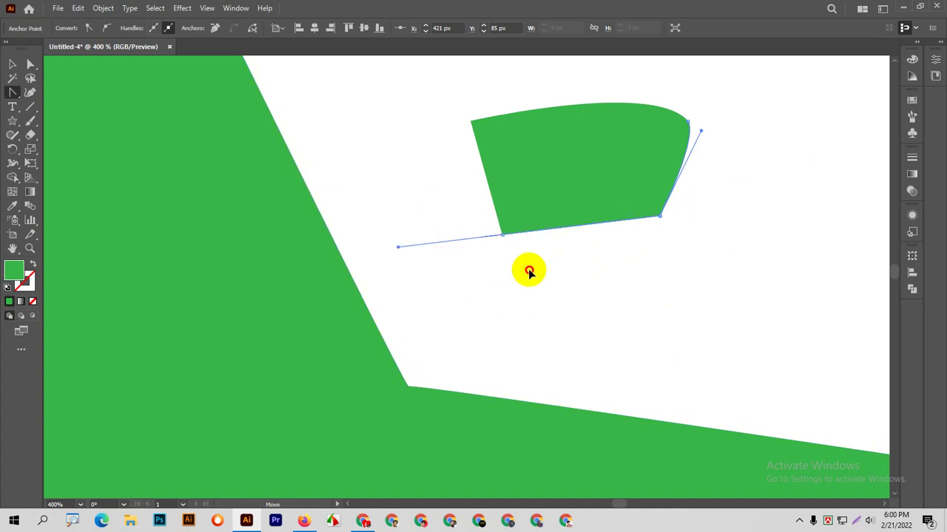
mouse_move(529, 271)
left_mouse_down()
mouse_move(562, 480)
mouse_move(545, 509)
mouse_move(582, 382)
left_mouse_up()
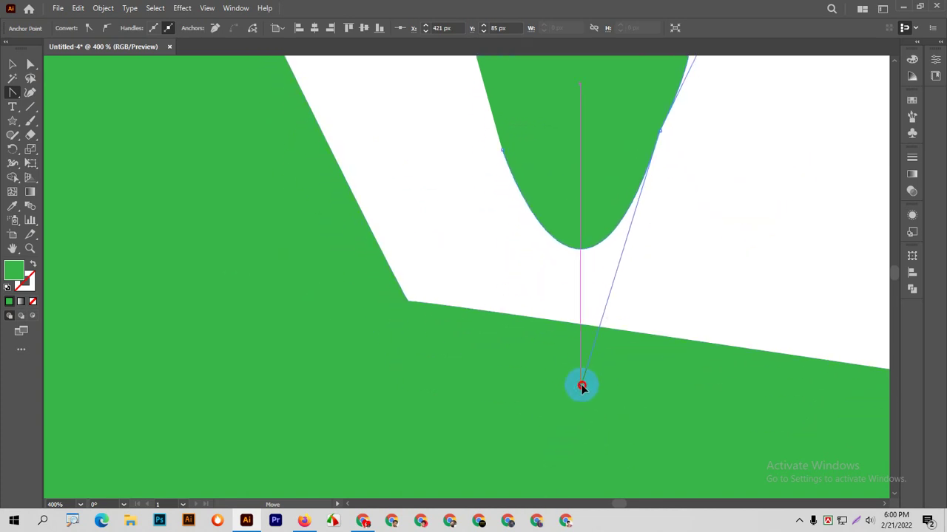
Step: Curve the top-right and top-left anchors so both top corners become rounded
scroll(697, 158, "up", 3)
scroll(681, 232, "up", 3)
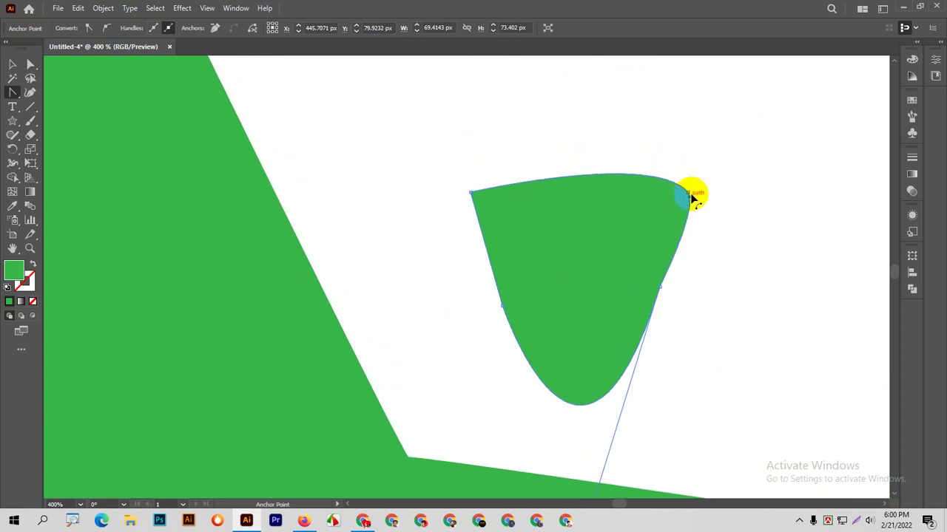
left_click(688, 194)
left_click_drag(684, 200, 763, 372)
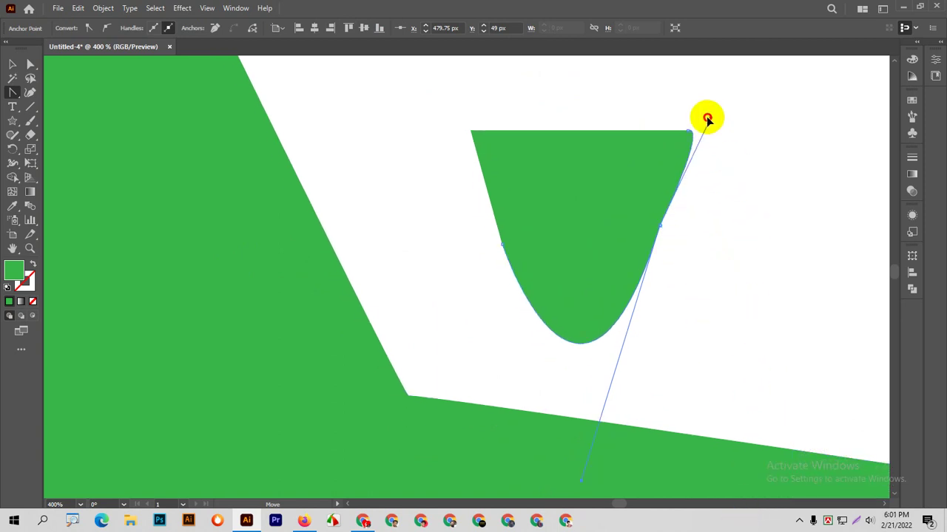
mouse_move(763, 372)
left_mouse_down()
mouse_move(695, 132)
mouse_move(697, 158)
mouse_move(716, 155)
mouse_move(683, 144)
mouse_move(706, 139)
left_mouse_up()
left_click(688, 133)
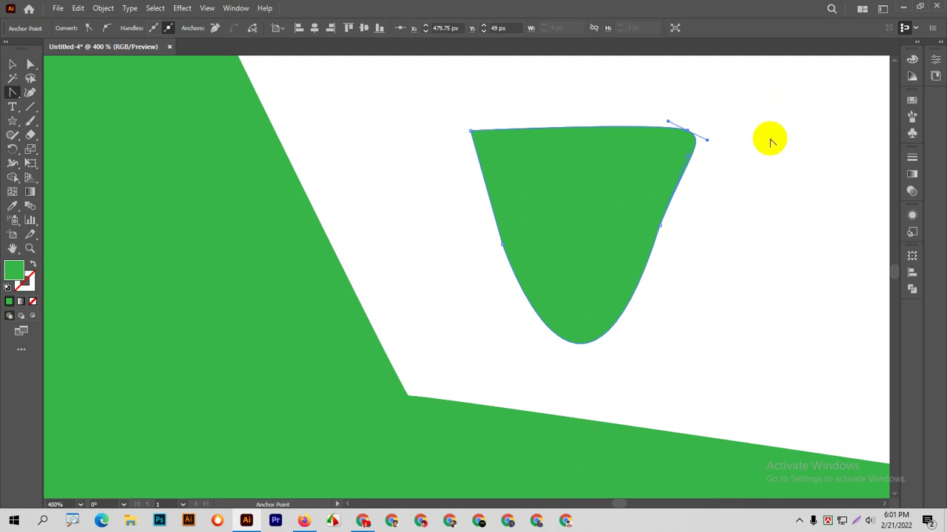
left_click(469, 131)
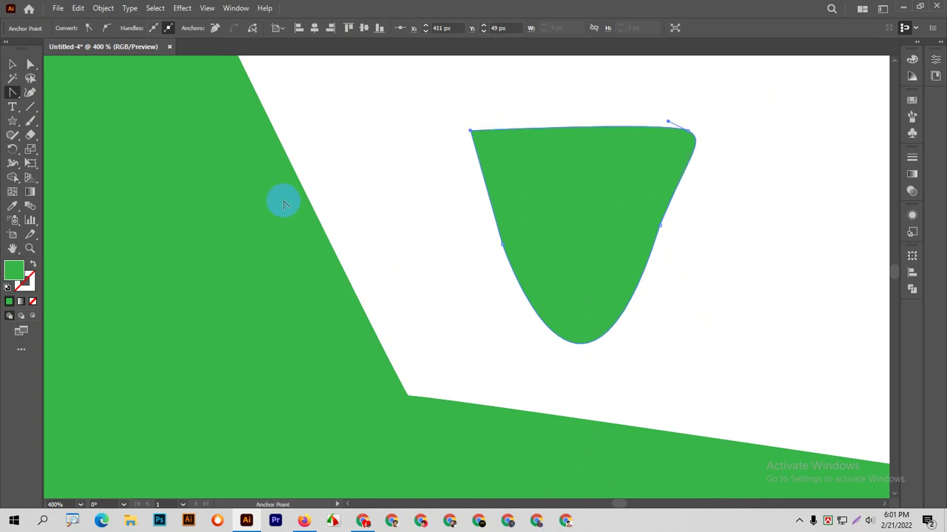
left_click(492, 118)
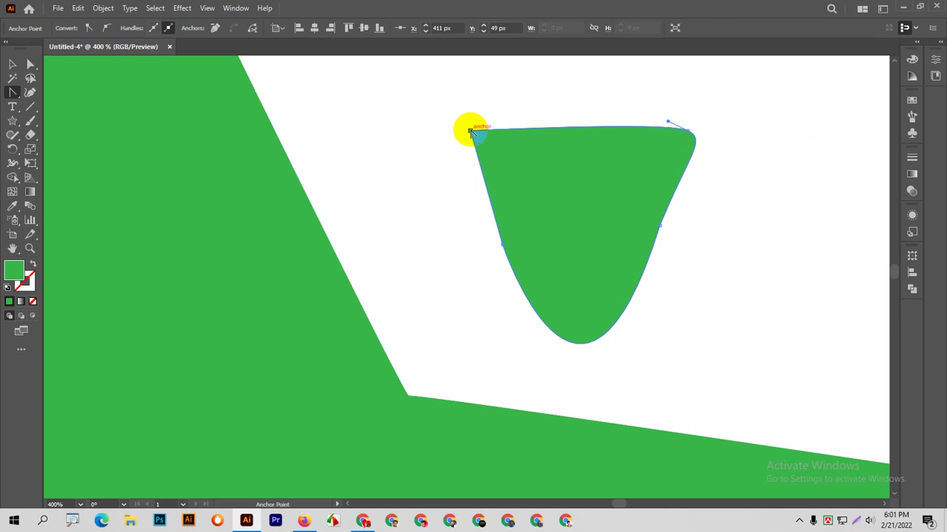
left_click_drag(470, 132, 466, 67)
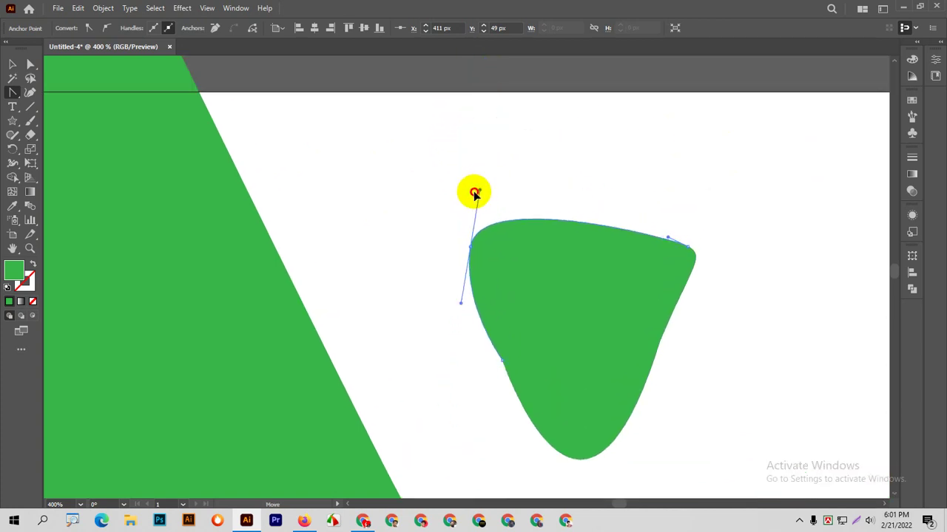
Step: Round the shape's top and left edges from the left anchor and dismiss the notifications
mouse_move(466, 66)
left_mouse_down()
mouse_move(451, 129)
mouse_move(459, 193)
mouse_move(448, 131)
mouse_move(444, 144)
mouse_move(454, 146)
mouse_move(440, 160)
mouse_move(467, 222)
mouse_move(445, 155)
mouse_move(480, 132)
mouse_move(551, 138)
mouse_move(681, 309)
mouse_move(573, 233)
mouse_move(632, 63)
mouse_move(526, 118)
mouse_move(463, 80)
mouse_move(531, 167)
mouse_move(541, 210)
mouse_move(475, 301)
mouse_move(588, 265)
mouse_move(539, 321)
mouse_move(513, 197)
mouse_move(525, 205)
left_mouse_up()
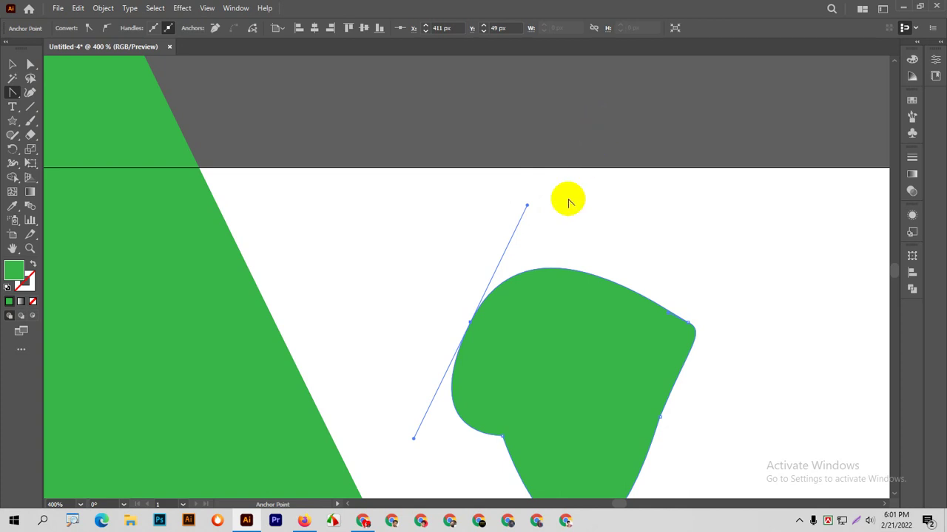
left_click(469, 323)
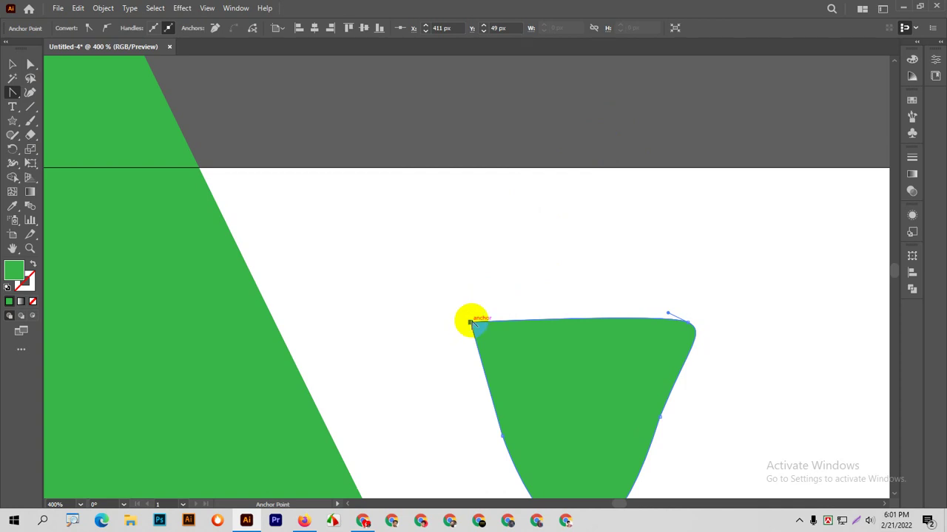
mouse_move(472, 322)
left_mouse_down()
mouse_move(544, 185)
mouse_move(511, 243)
left_mouse_up()
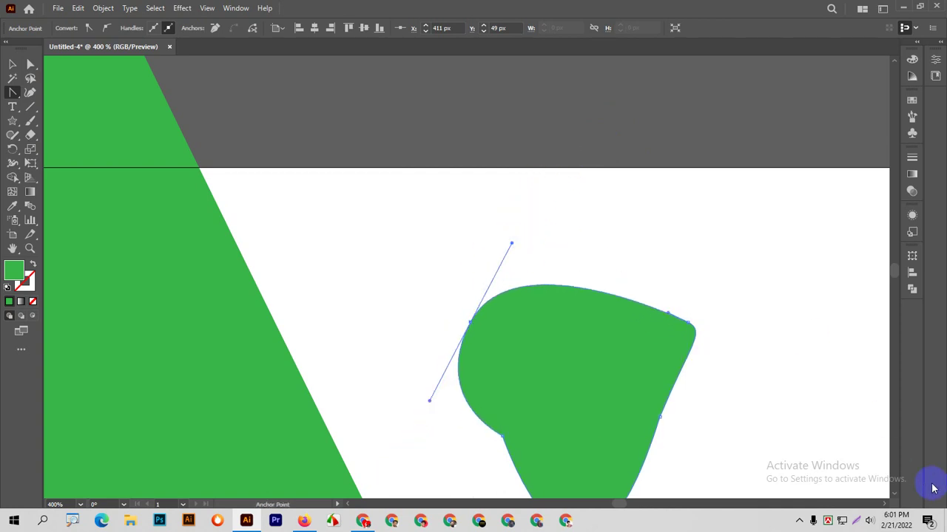
left_click(928, 517)
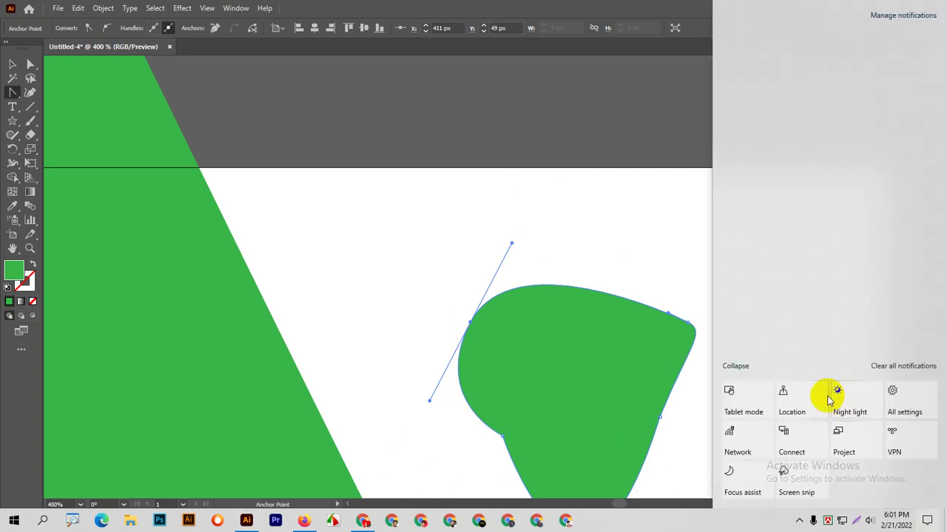
left_click(840, 396)
left_click(846, 398)
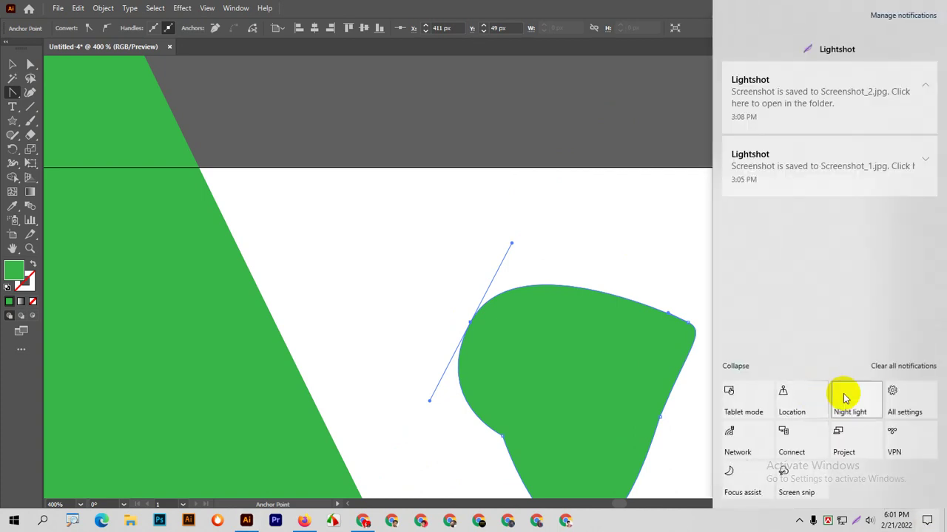
left_click(609, 238)
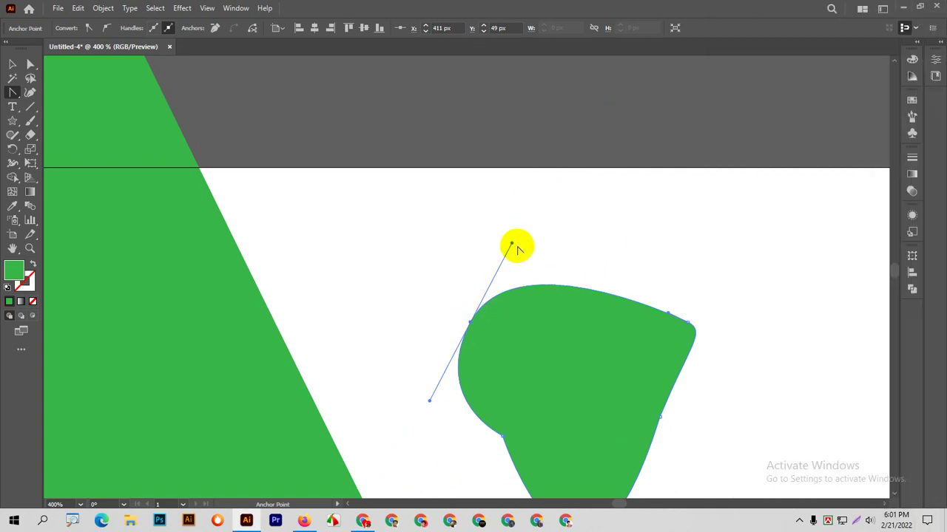
Step: Convert the left, top-right and right anchors to corners, then sweep the top-left into a curve
left_click(472, 323)
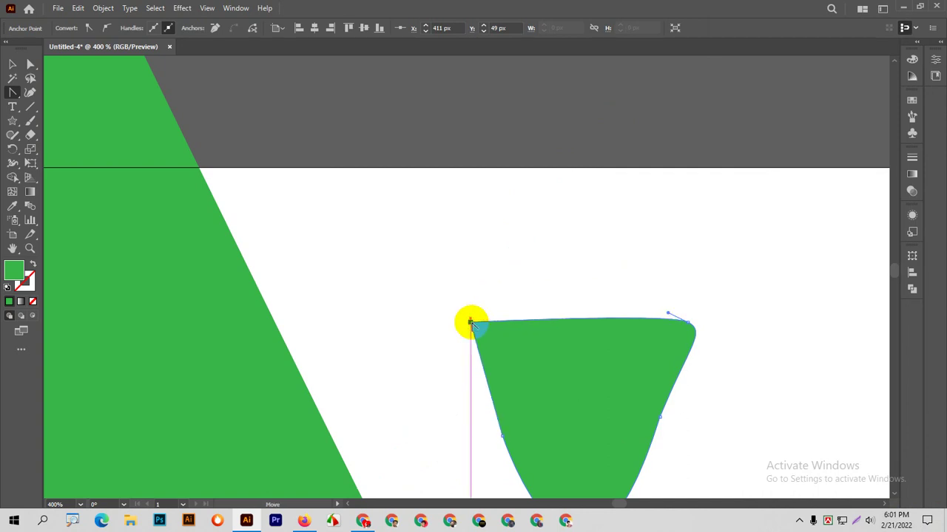
left_click(689, 325)
scroll(690, 324, "down", 3)
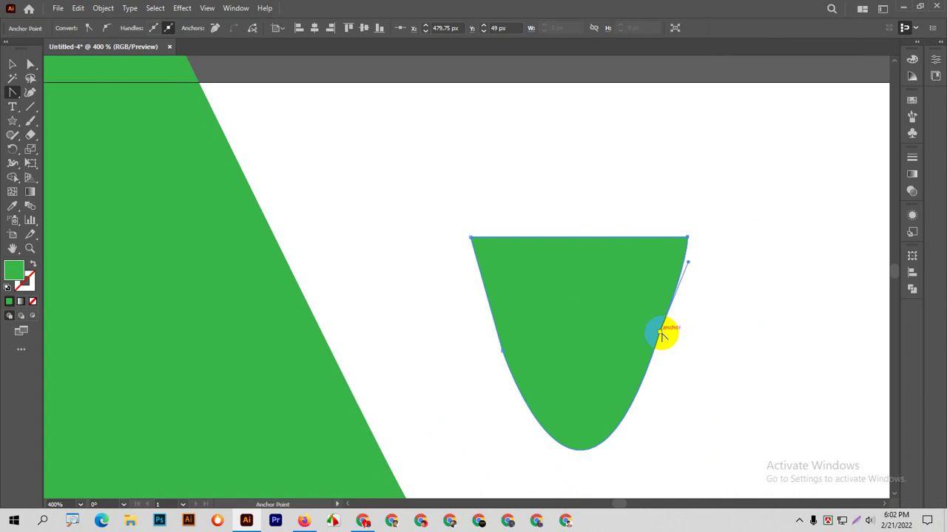
left_click(660, 334)
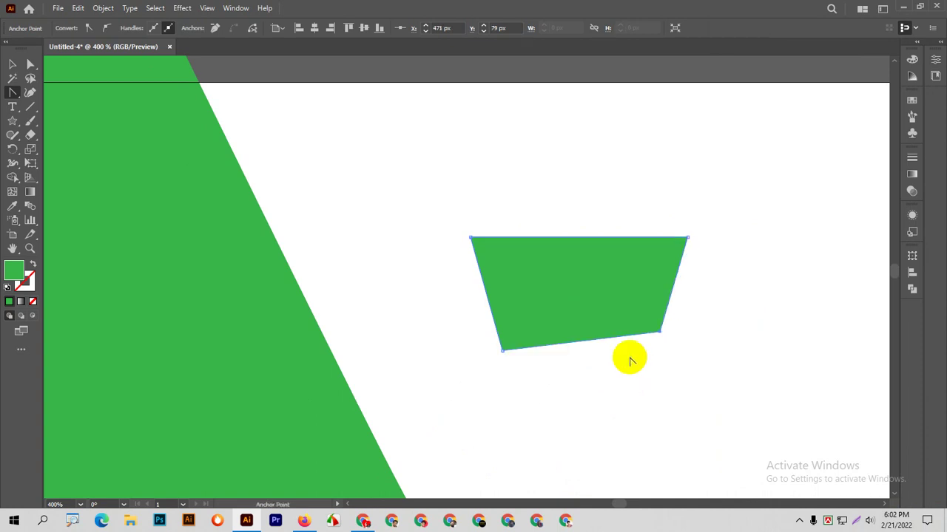
left_click(501, 349)
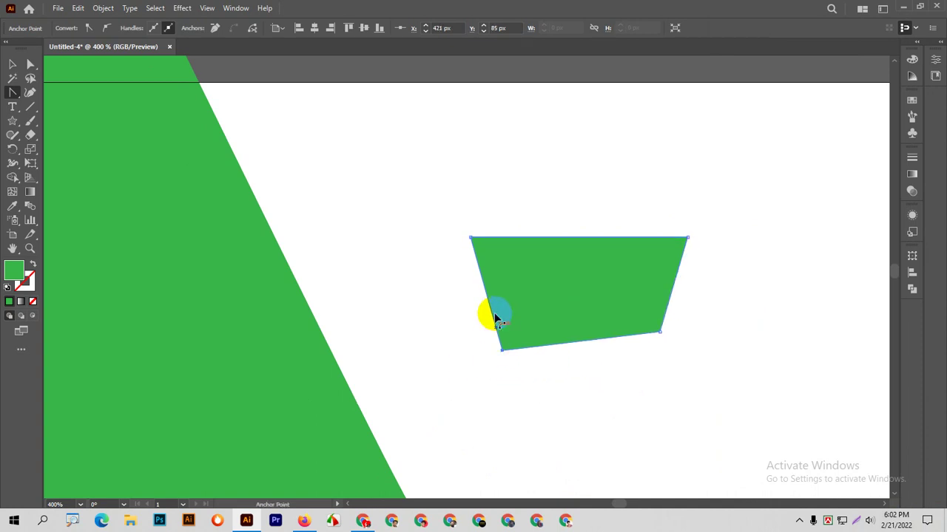
mouse_move(470, 237)
left_mouse_down()
mouse_move(491, 328)
mouse_move(463, 313)
mouse_move(403, 306)
mouse_move(665, 266)
mouse_move(651, 363)
mouse_move(658, 325)
mouse_move(651, 361)
mouse_move(703, 377)
mouse_move(619, 395)
mouse_move(509, 390)
mouse_move(676, 362)
mouse_move(606, 374)
left_mouse_up()
scroll(606, 374, "down", 2)
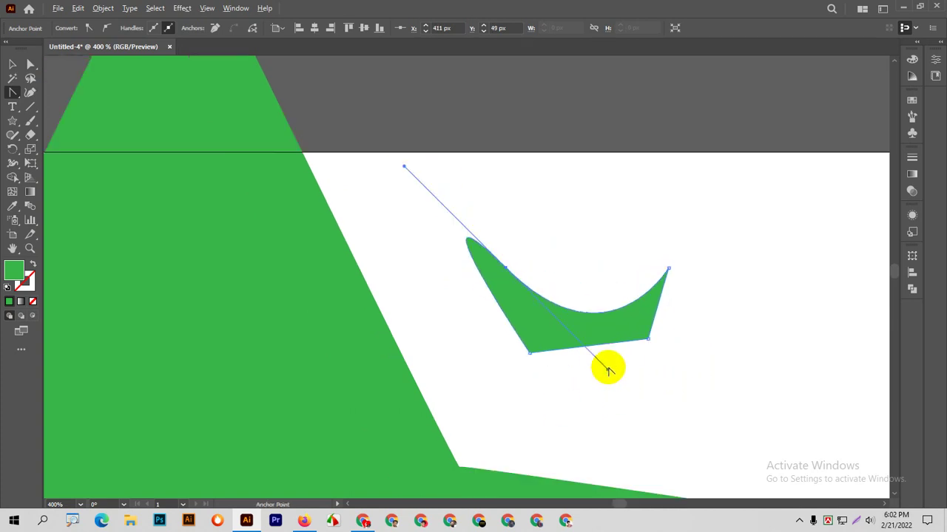
scroll(606, 370, "down", 3)
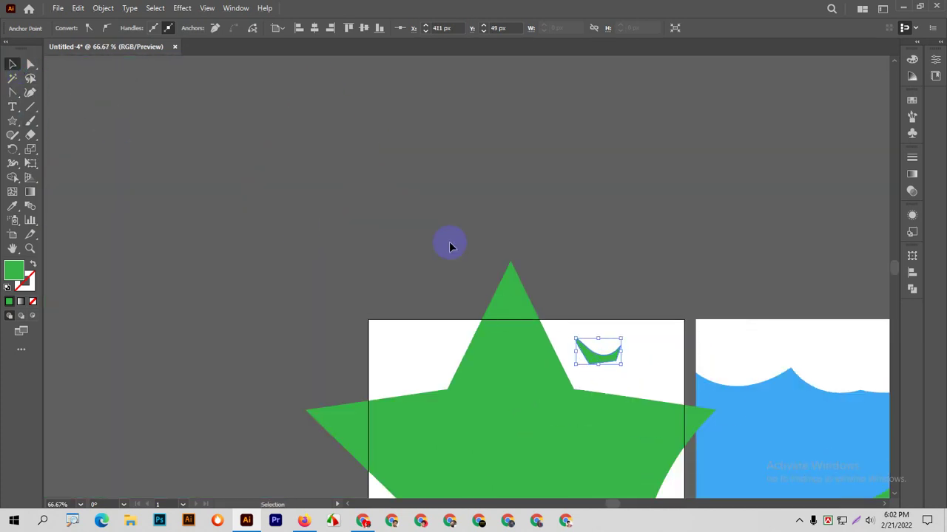
Step: Undo the last curve edit and the green star, leaving the first artboard blank, then open File
key("ctrl+z")
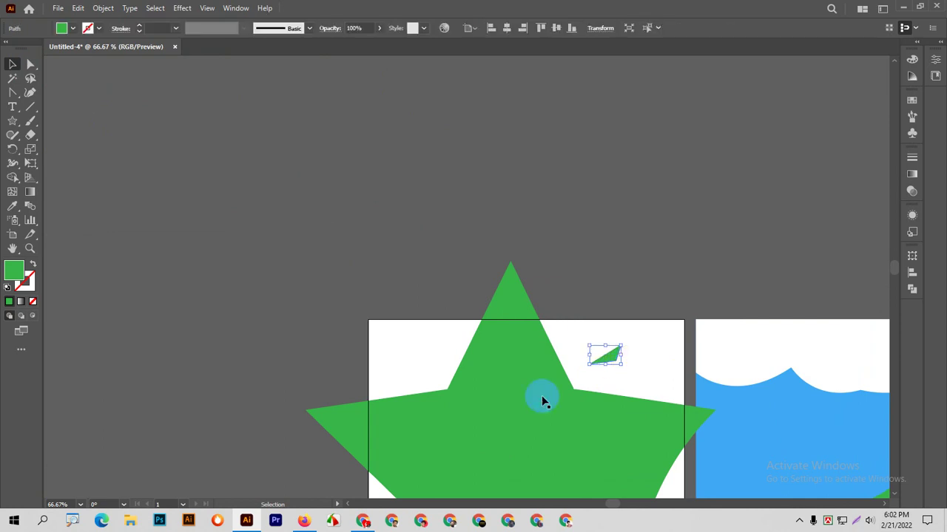
left_click(507, 390)
key("ctrl+z")
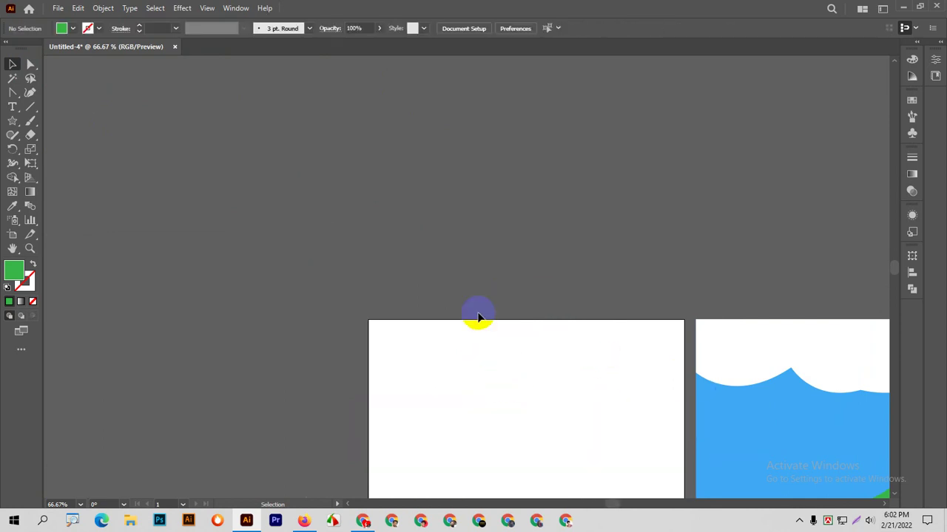
scroll(473, 303, "down", 2)
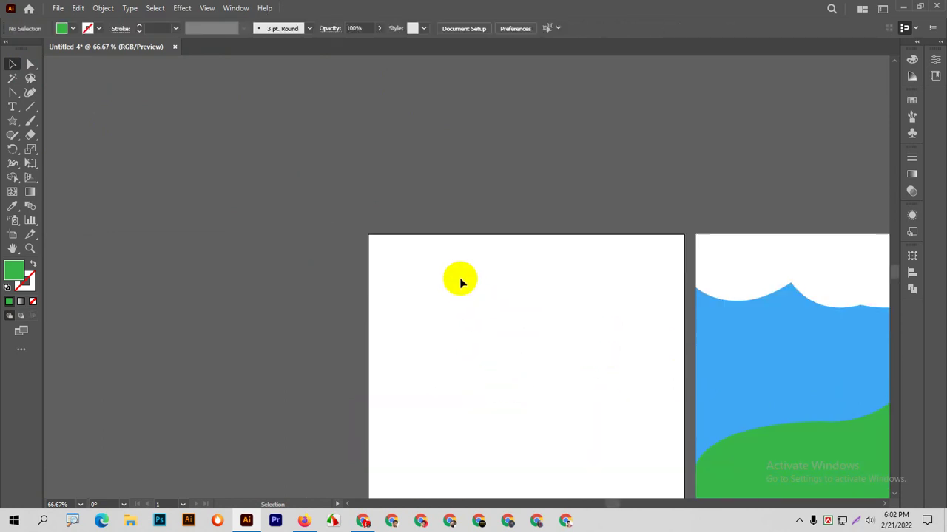
scroll(460, 281, "down", 1)
scroll(512, 211, "down", 1)
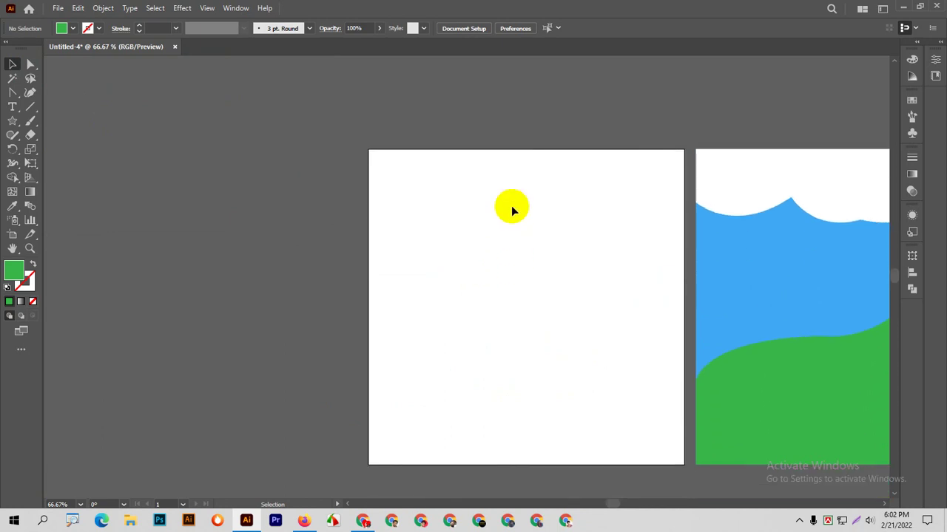
left_click(58, 8)
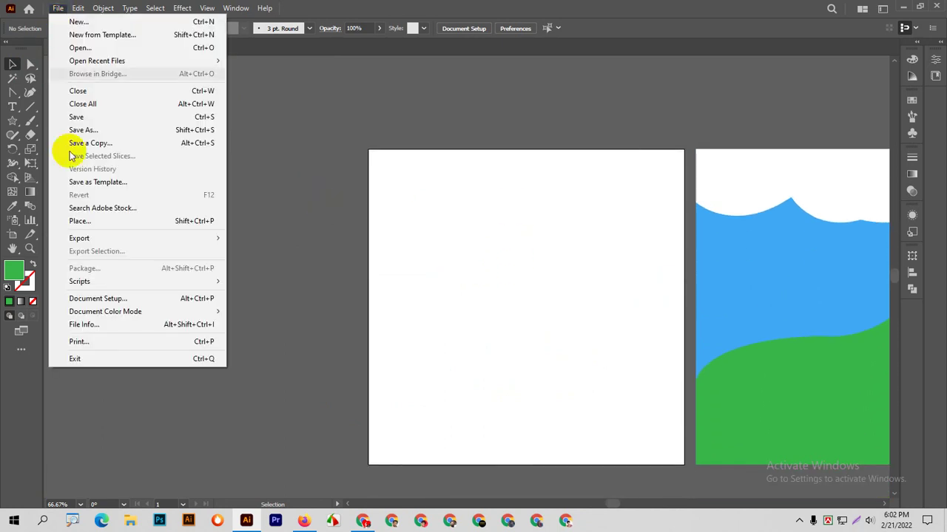
Step: Place the collection-we-are-hiring banners image from Desktop > My Collection into the document
left_click(87, 223)
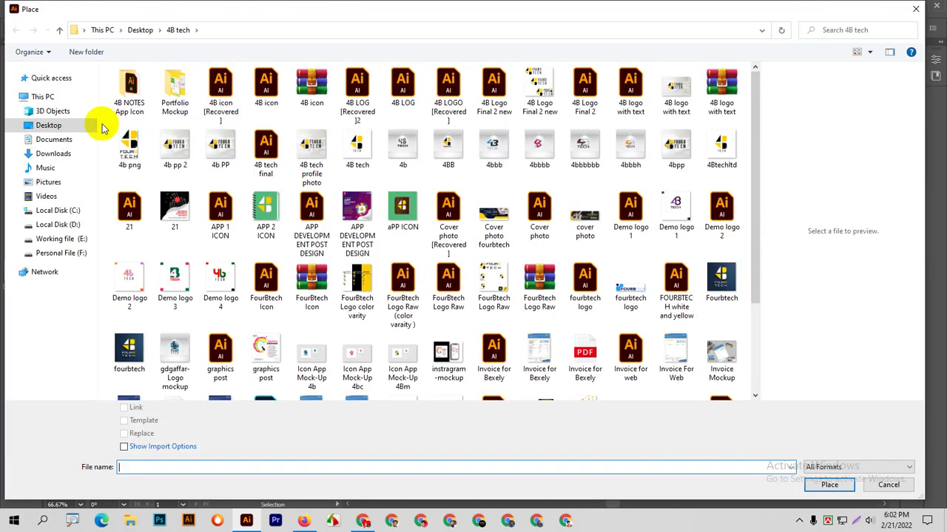
scroll(579, 252, "down", 3)
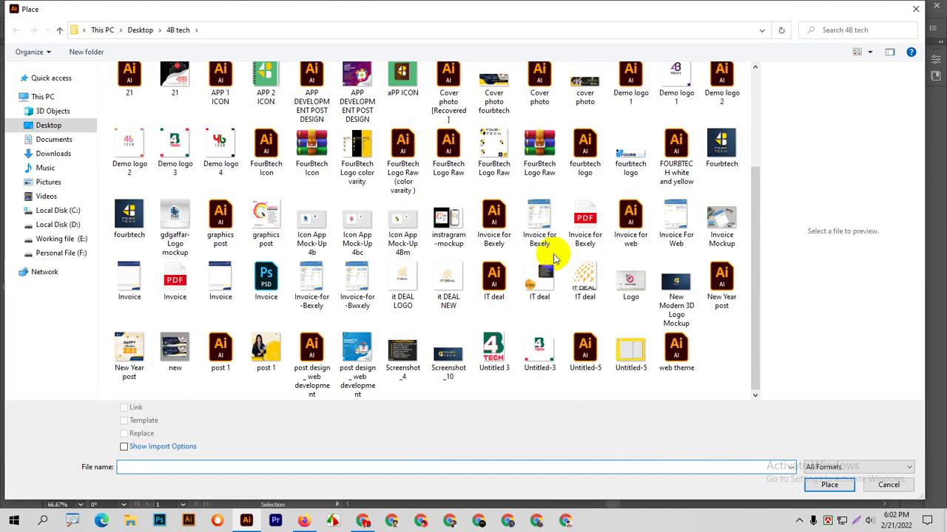
left_click(48, 125)
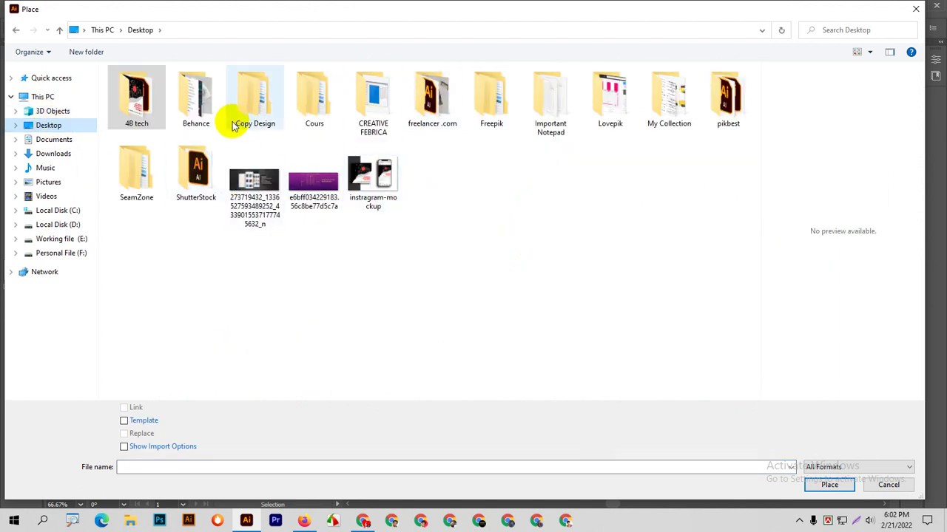
left_click(667, 105)
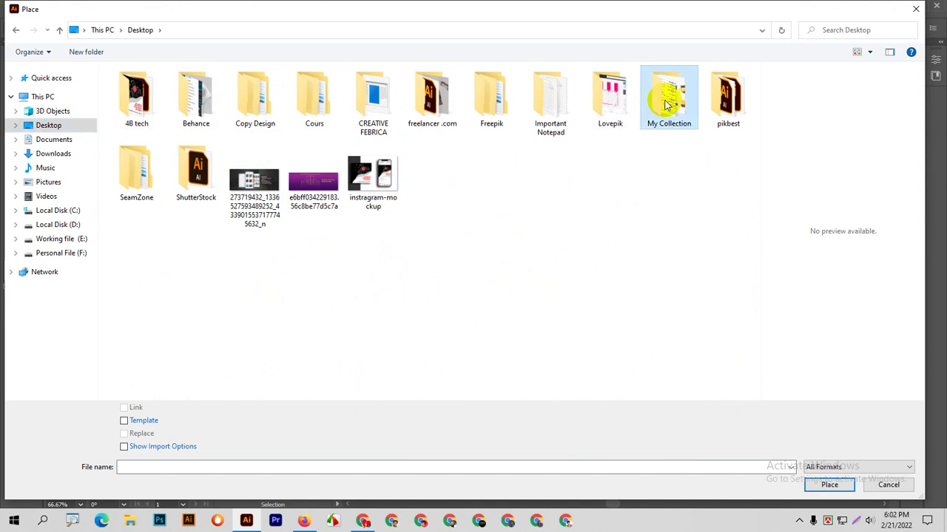
double_click(666, 105)
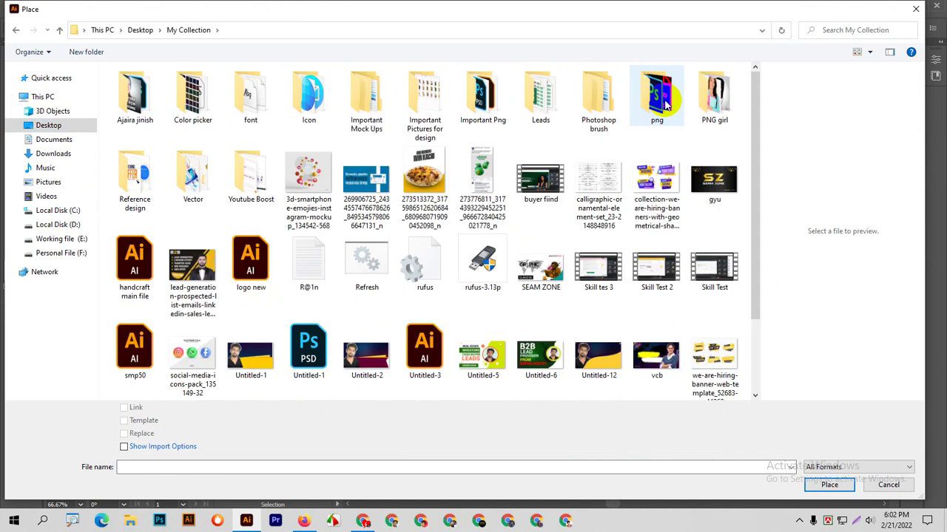
left_click(644, 185)
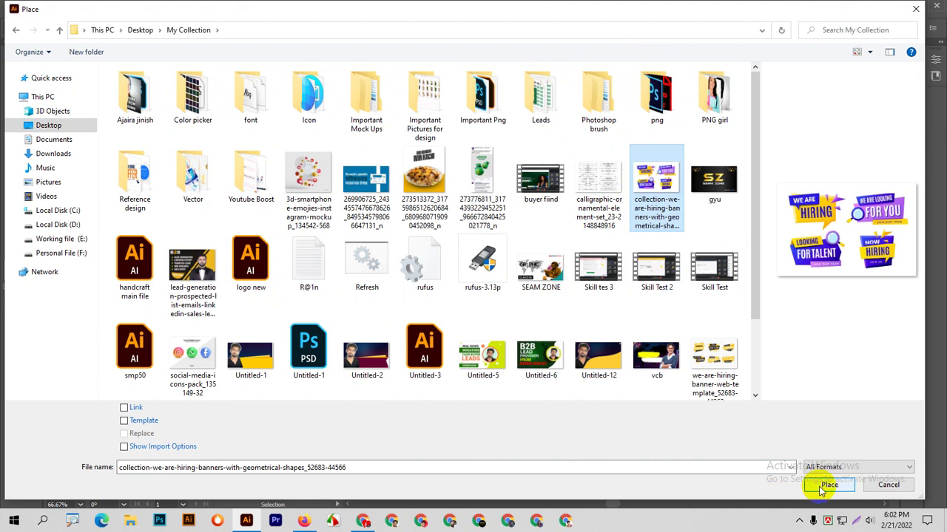
left_click(827, 485)
left_click(370, 248)
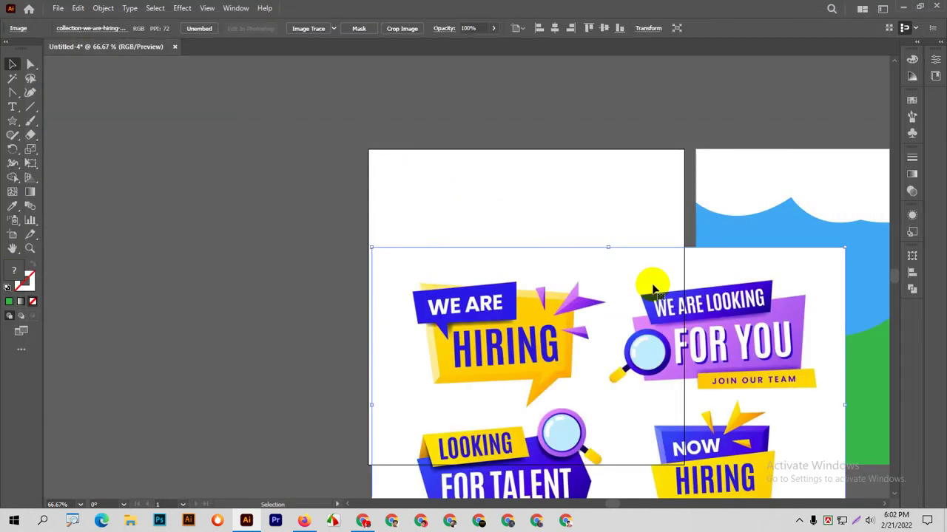
Step: Scale the banners image down proportionally and move it inside the white artboard
scroll(627, 292, "down", 3)
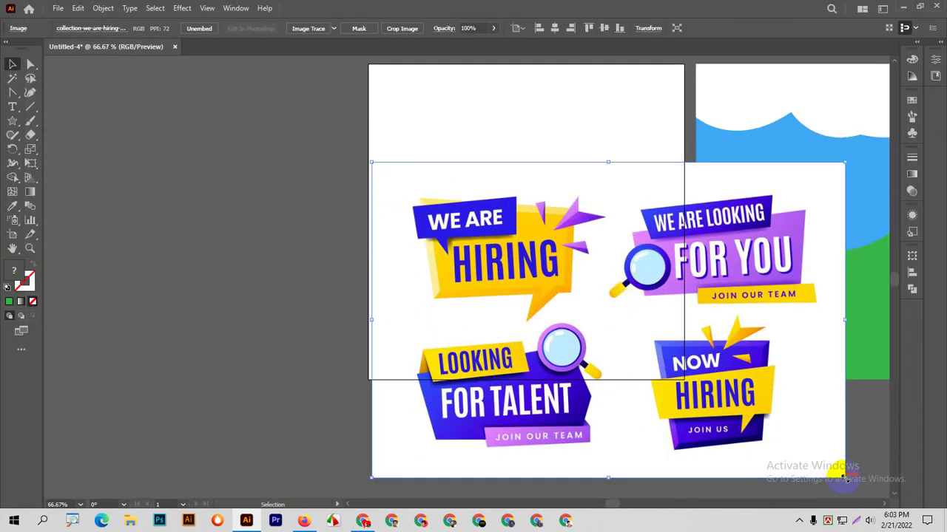
left_click_drag(847, 479, 634, 350)
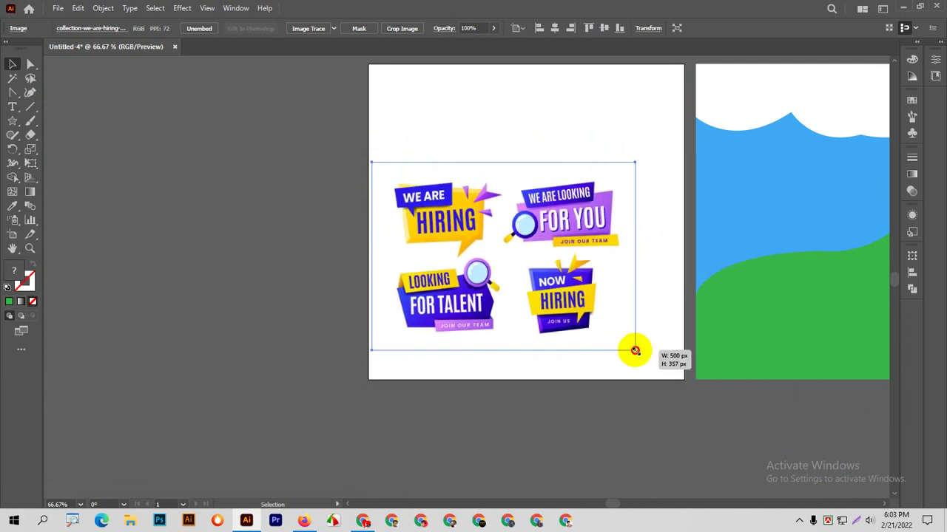
left_click_drag(533, 242, 565, 205)
scroll(566, 208, "up", 3)
scroll(565, 207, "up", 2)
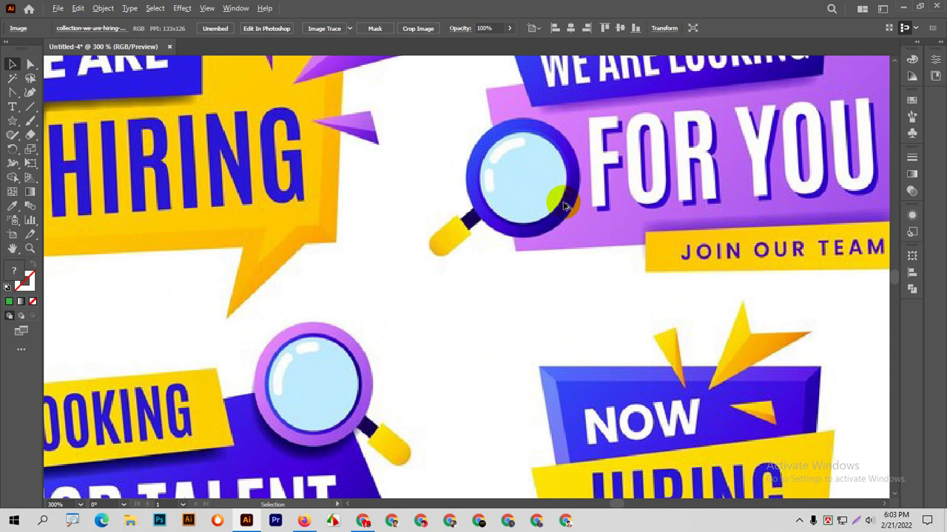
scroll(565, 207, "down", 2)
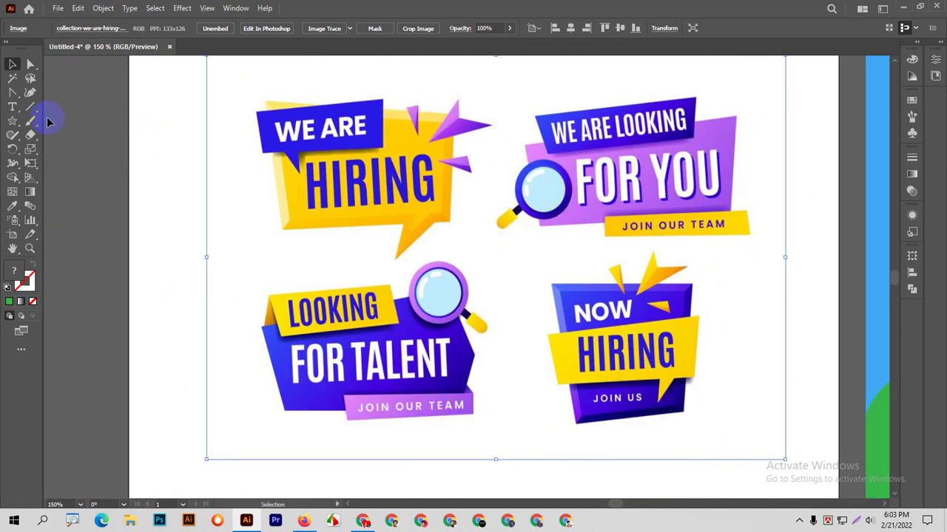
left_click_drag(14, 94, 46, 89)
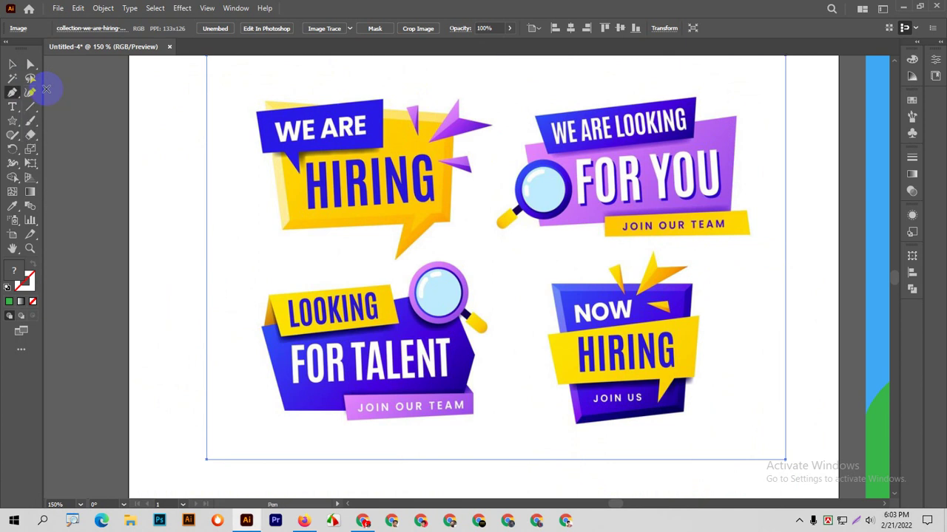
Step: Set the drawing fill to none, then to the yellow swatch
left_click(223, 99)
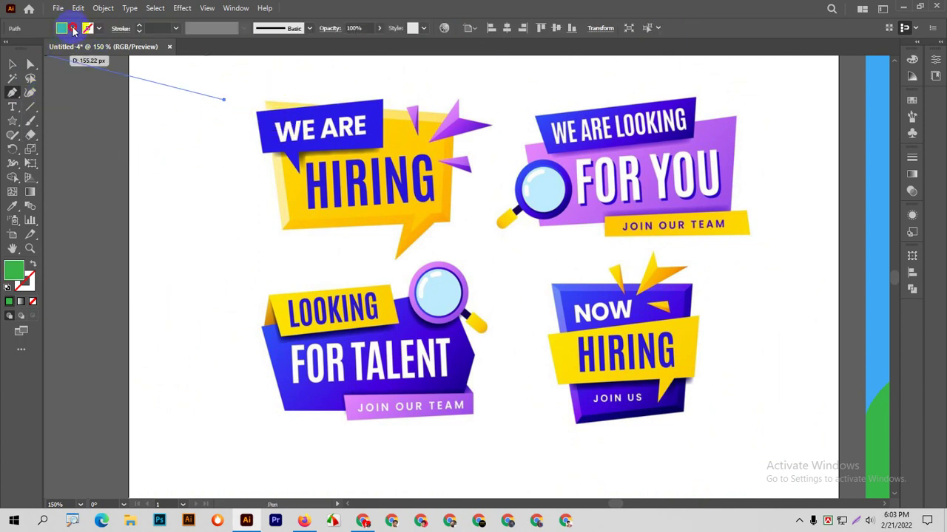
left_click(73, 29)
left_click(8, 50)
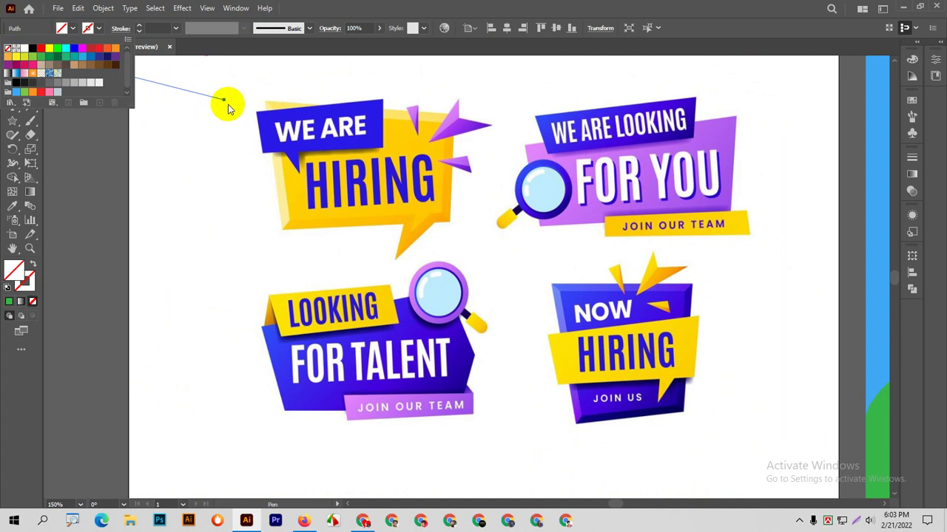
left_click(224, 102)
left_click_drag(224, 101, 220, 102)
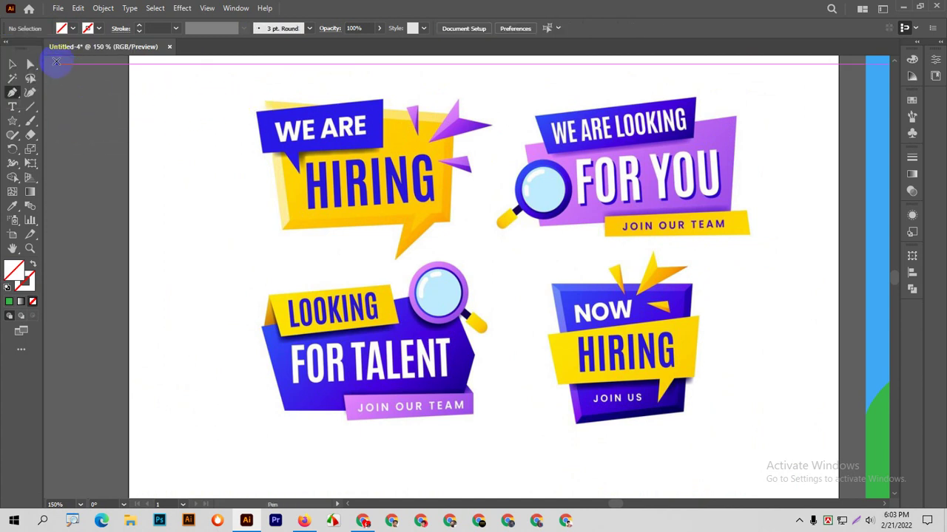
left_click(73, 29)
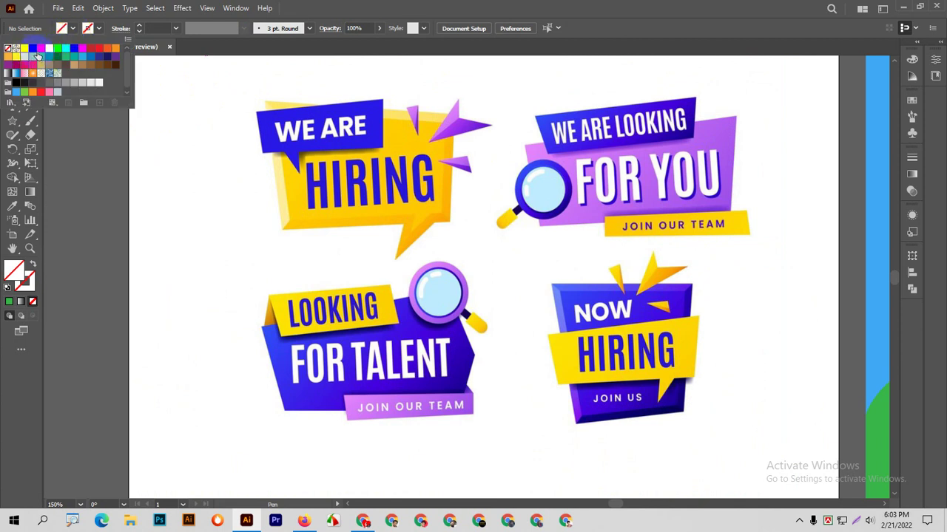
left_click(50, 50)
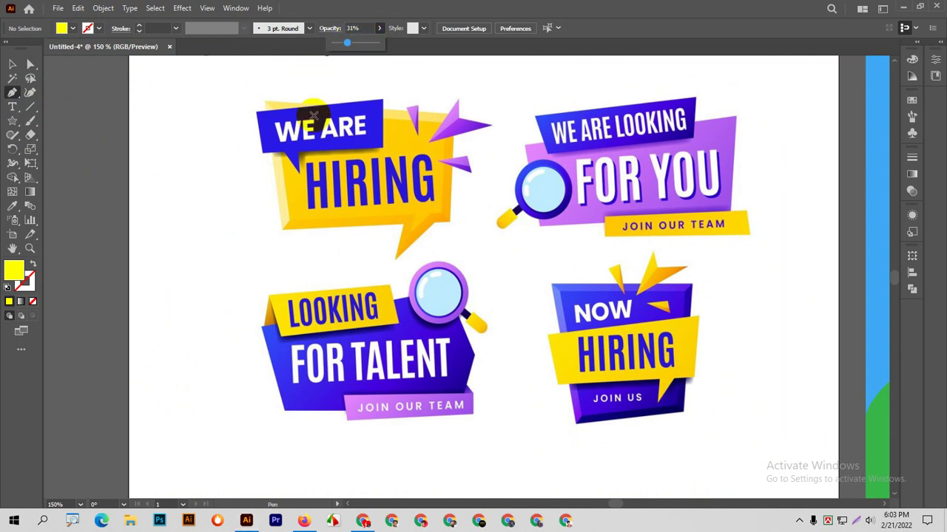
Step: Start tracing on the WE ARE banner and zoom out with Ctrl+1 to see all four badges
left_click(301, 153)
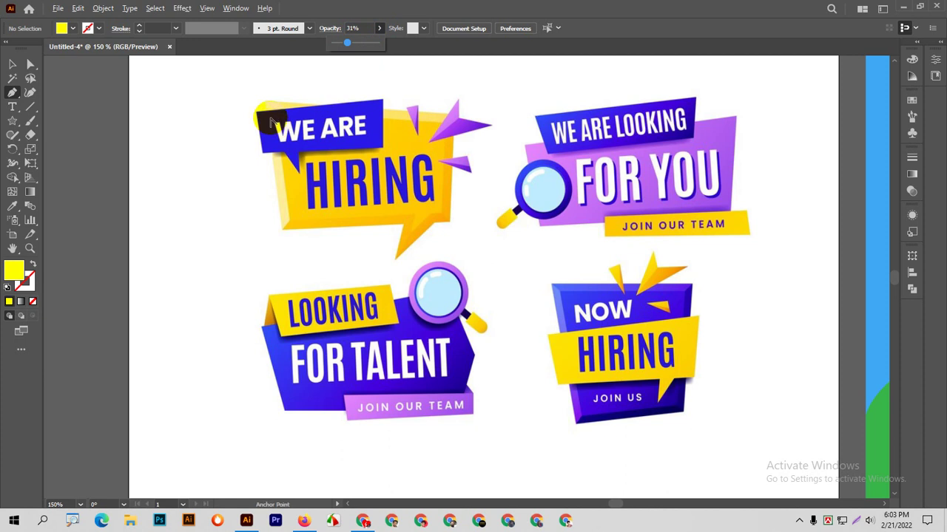
scroll(270, 120, "up", 2)
scroll(271, 120, "up", 1)
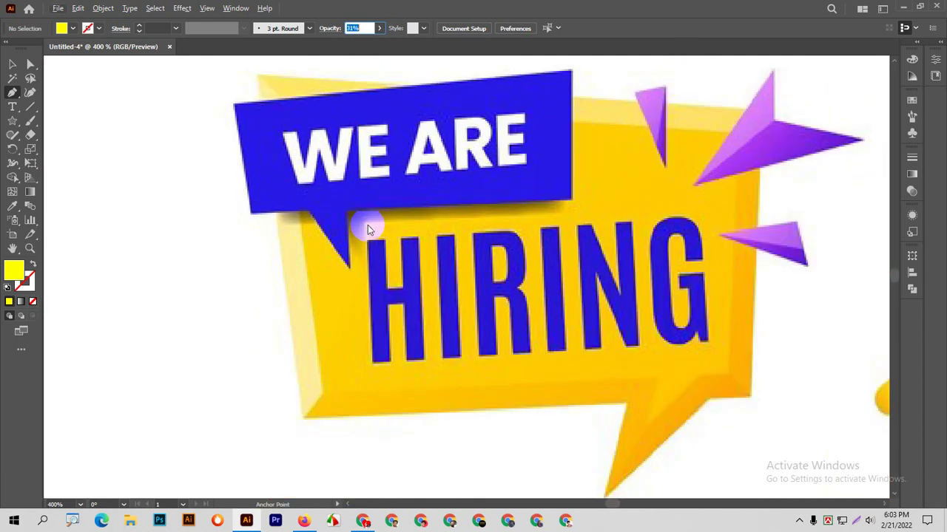
key("ctrl+1")
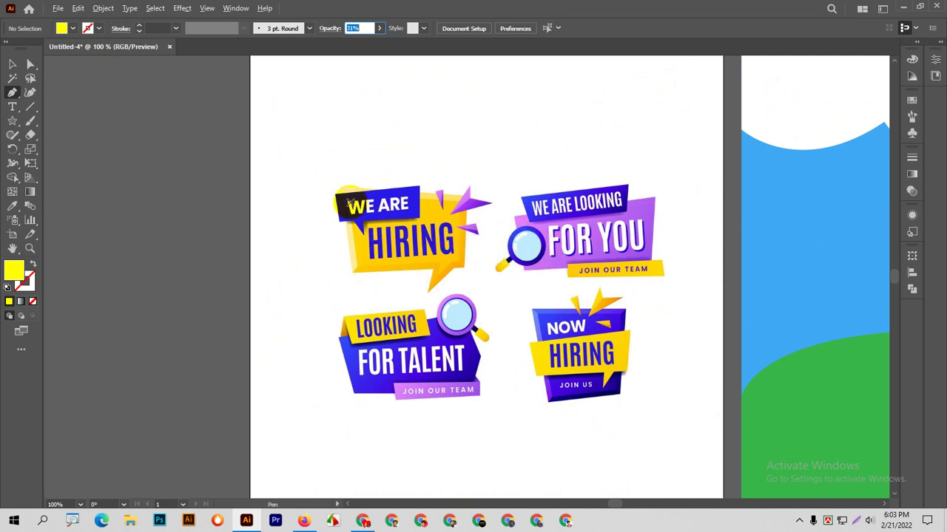
scroll(347, 204, "up", 2)
scroll(349, 201, "up", 1)
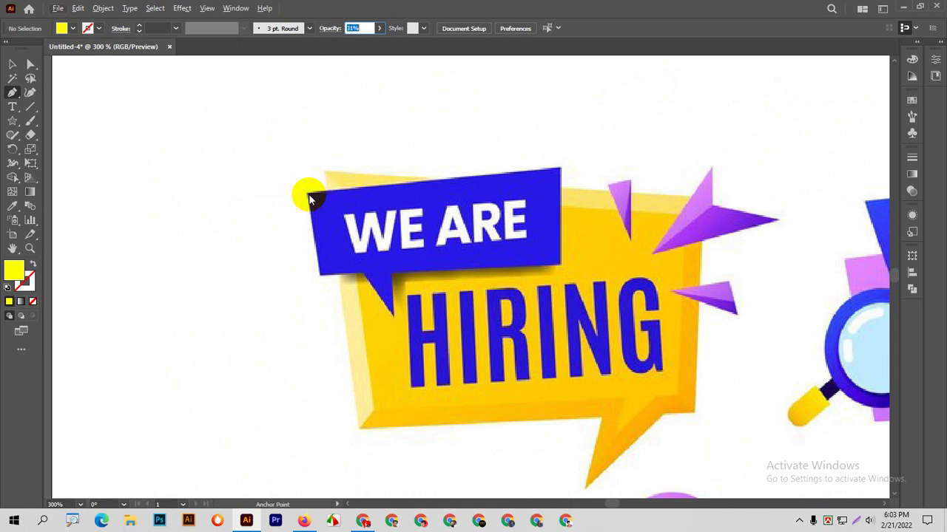
scroll(309, 196, "down", 3)
Step: Draw a 38 px yellow circle over the FOR YOU badge's magnifier lens
left_click_drag(20, 136, 44, 148)
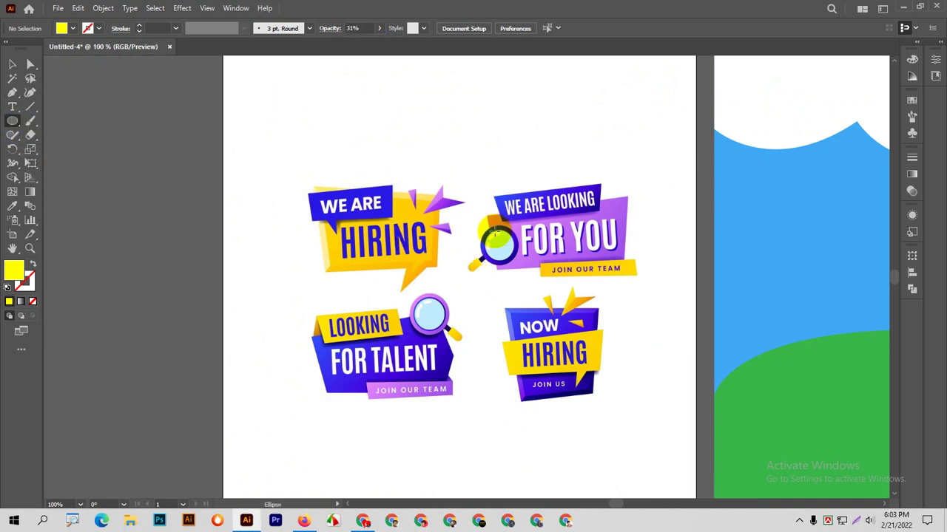
mouse_move(489, 233)
left_mouse_down()
mouse_move(516, 260)
mouse_move(499, 248)
left_mouse_up()
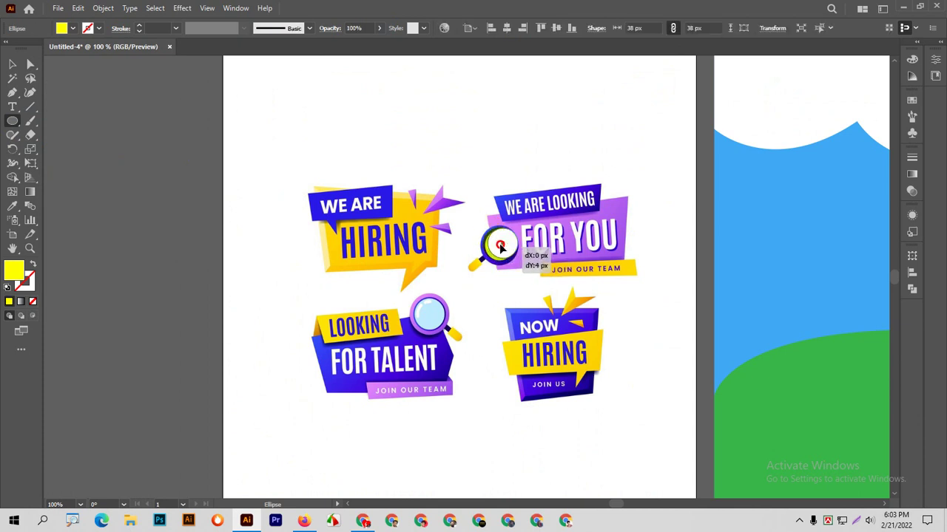
left_click_drag(500, 249, 500, 252)
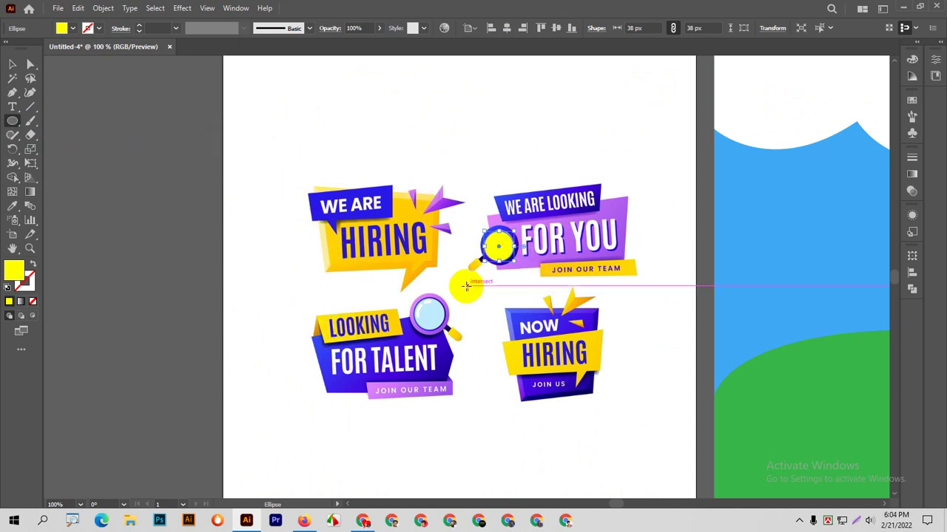
left_click(13, 92)
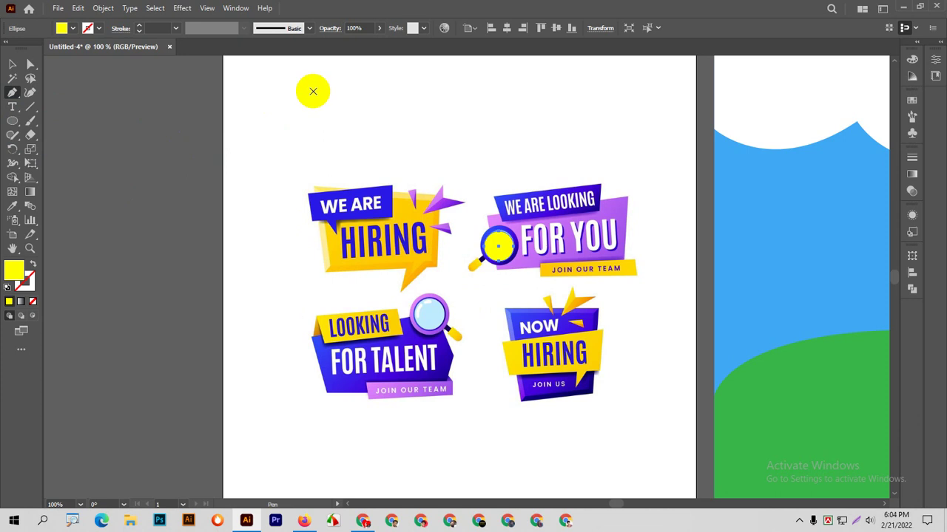
Step: Trace a yellow triangle from the WE ARE banner corner, past the purple spike, to below HIRING
left_click(380, 30)
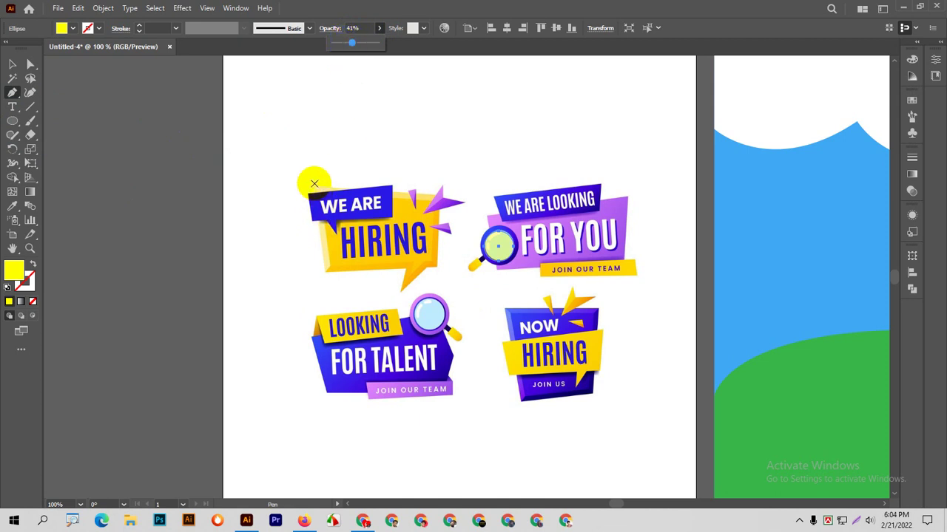
left_click(313, 184)
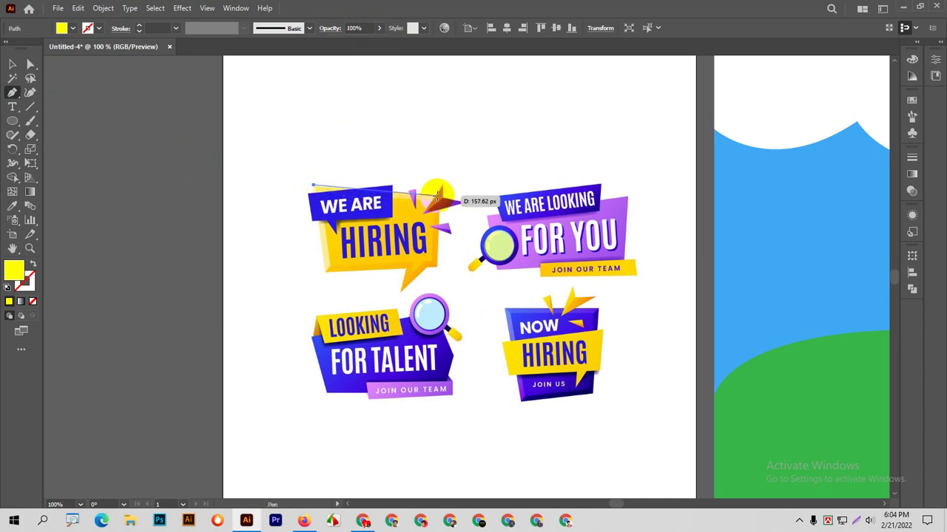
scroll(437, 198, "up", 4)
scroll(435, 192, "up", 1)
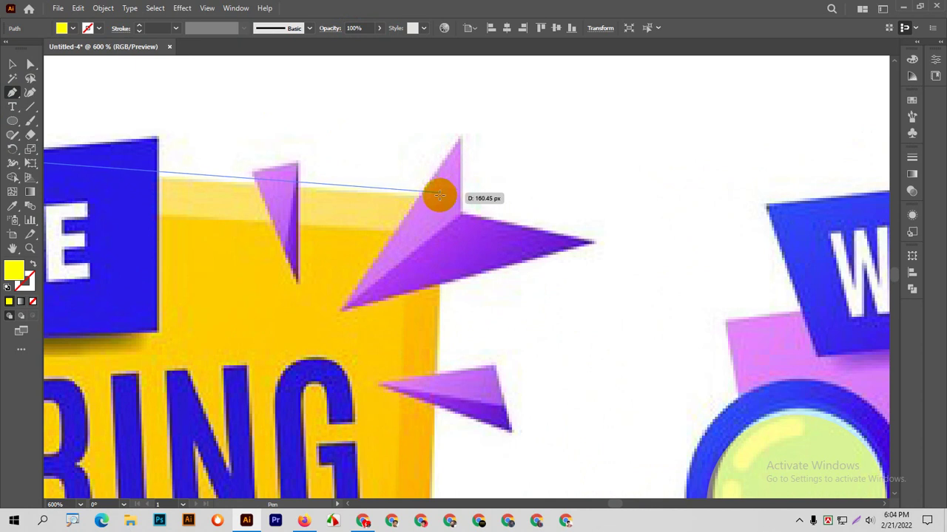
left_click(440, 194)
scroll(439, 194, "down", 4)
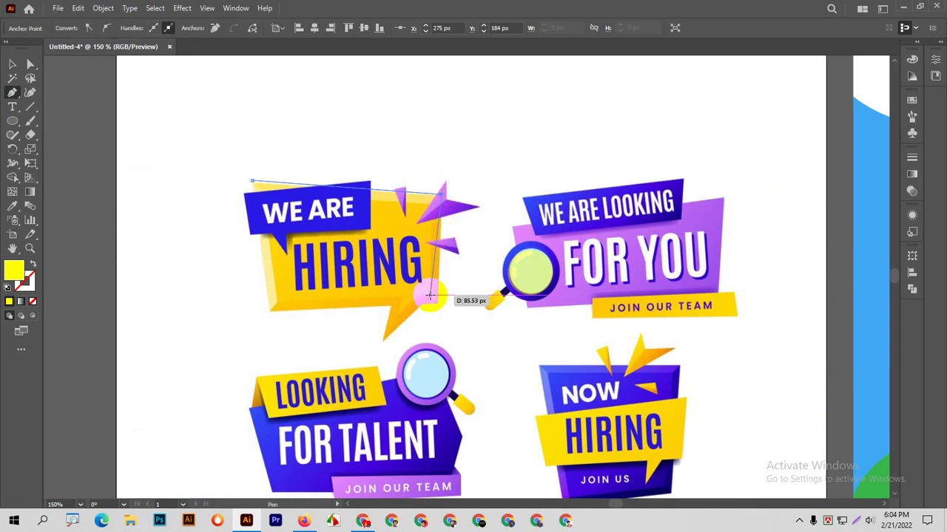
left_click(437, 302)
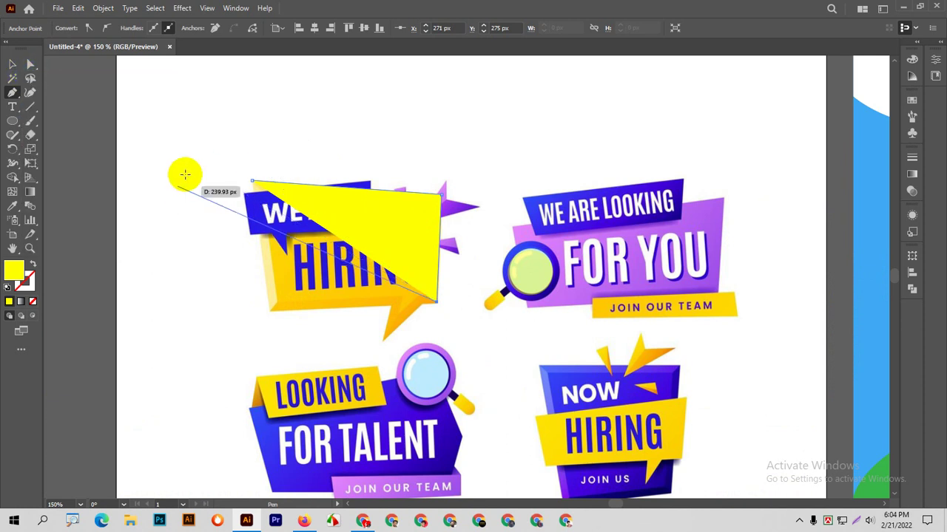
left_click(13, 65)
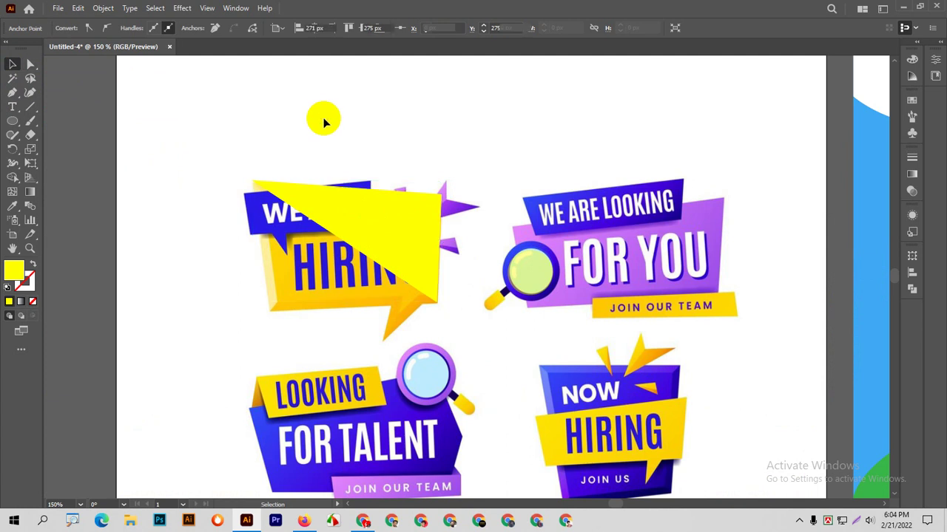
Step: Set the yellow triangle's opacity to 42%
left_click(359, 226)
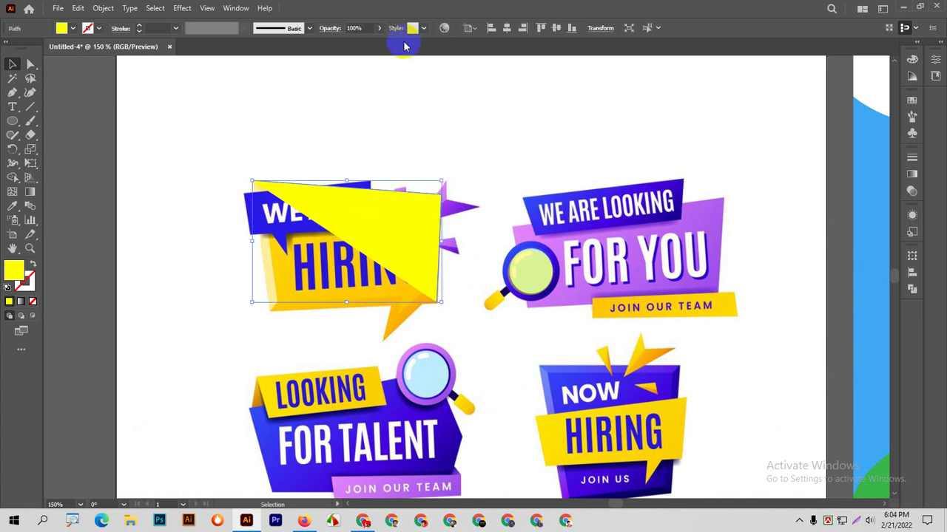
left_click(378, 29)
left_click(352, 43)
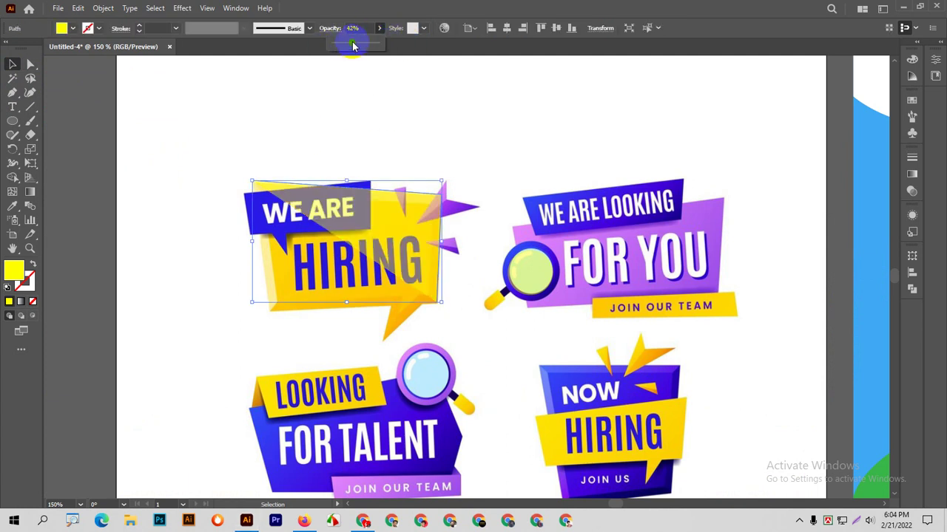
left_click(13, 94)
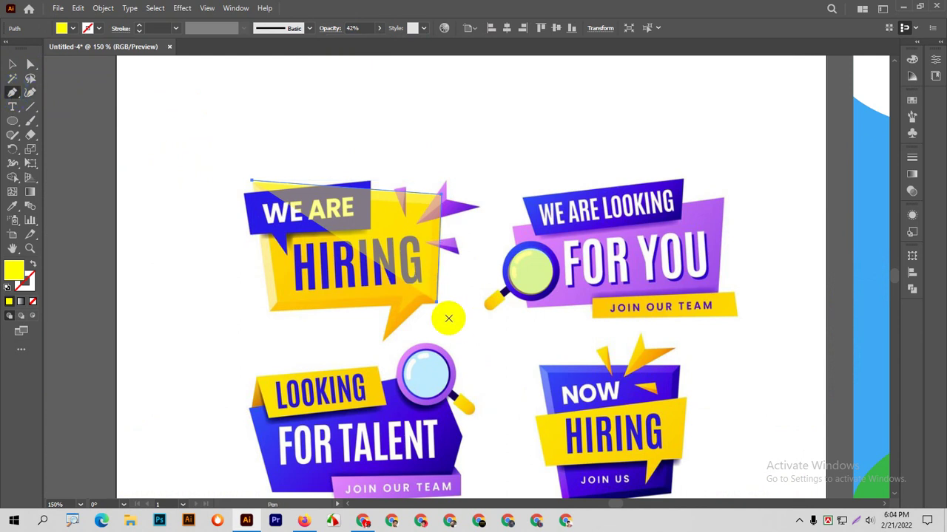
scroll(442, 302, "up", 5)
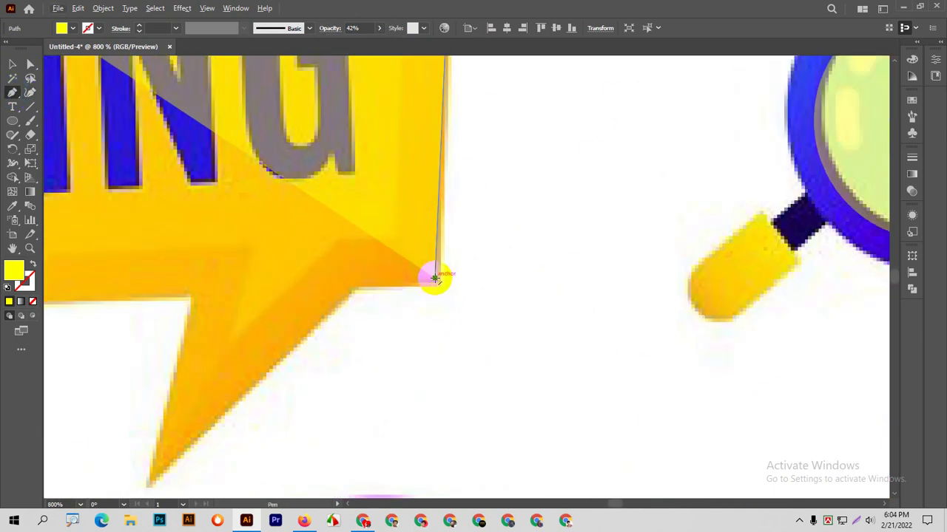
Step: Extend the outline around the speech-bubble tail and close it at the badge's top-left corner
left_click(434, 279)
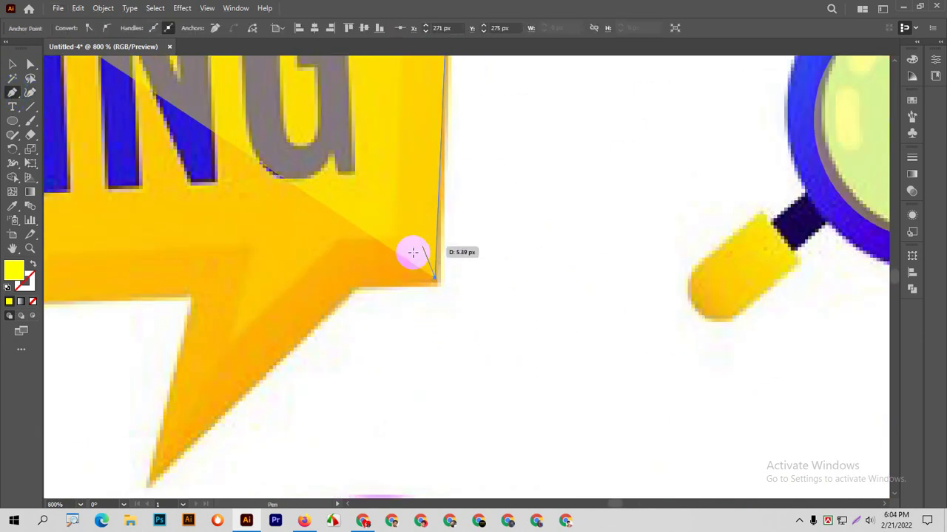
scroll(533, 264, "down", 1)
scroll(520, 277, "down", 1)
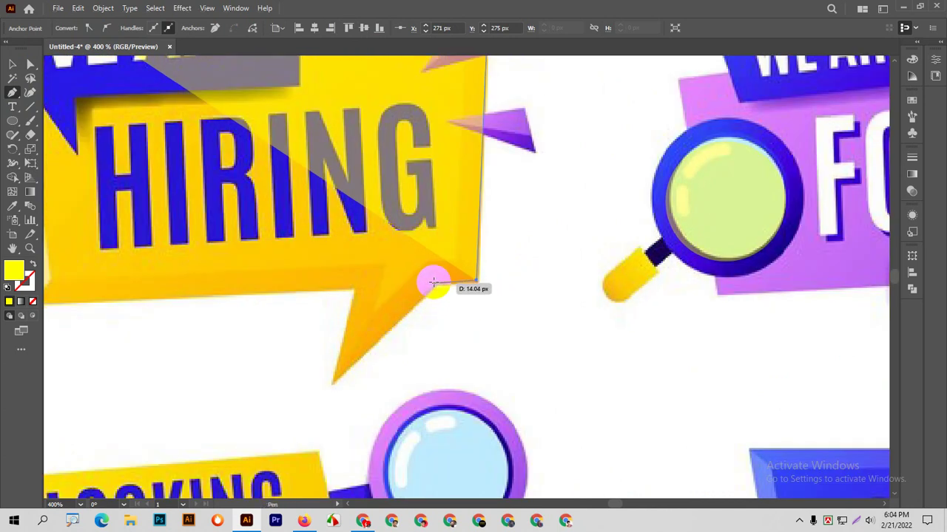
left_click(432, 279)
scroll(434, 284, "down", 1)
scroll(434, 283, "down", 1)
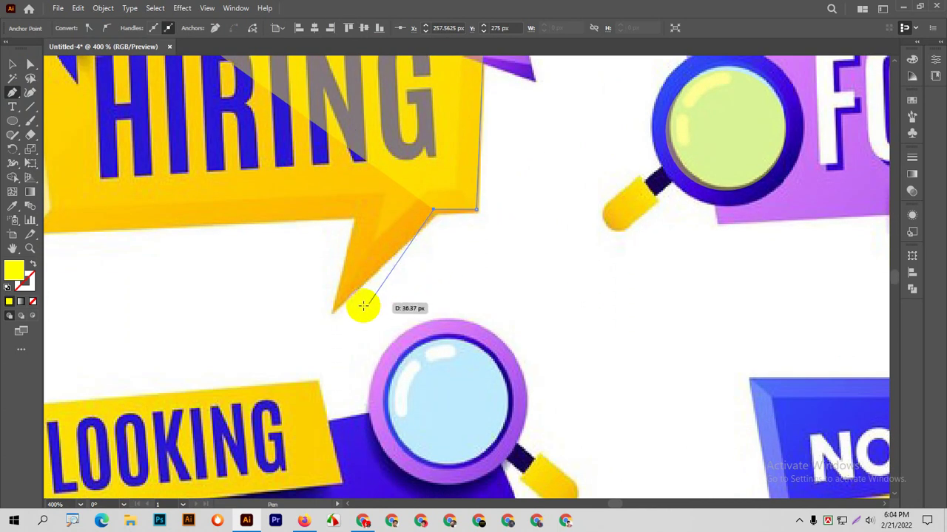
left_click(335, 313)
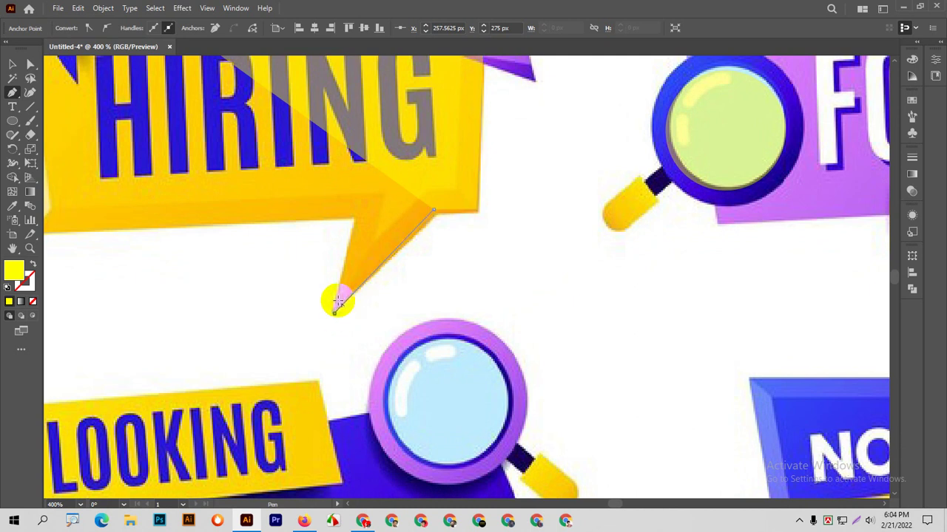
left_click(355, 217)
scroll(355, 218, "down", 3)
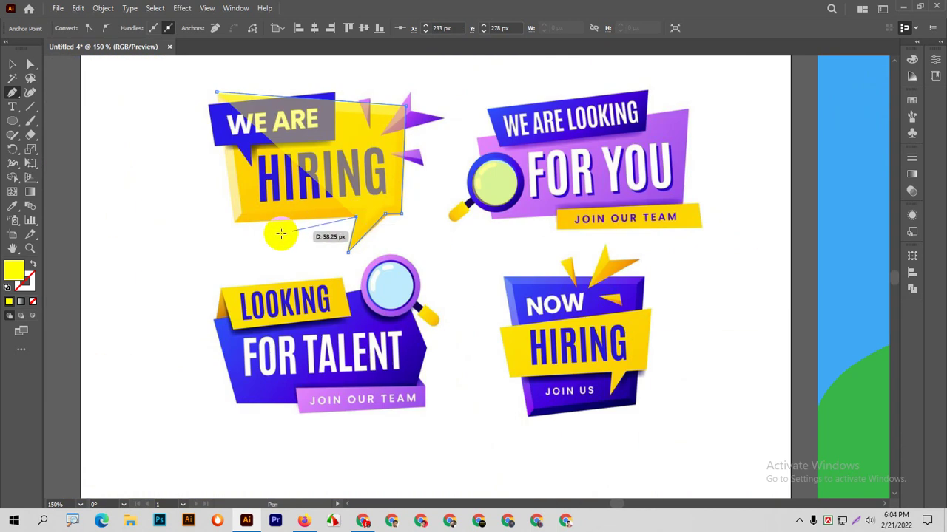
left_click(234, 224)
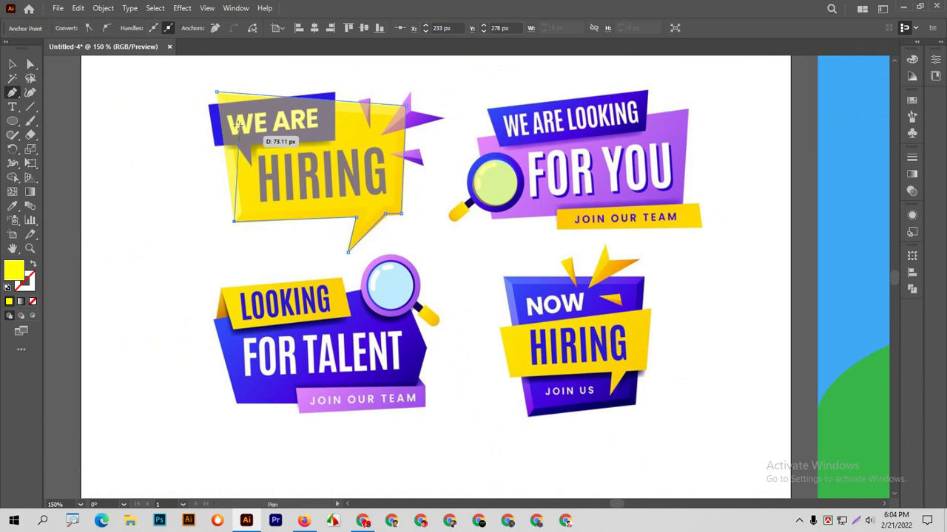
left_click(215, 91)
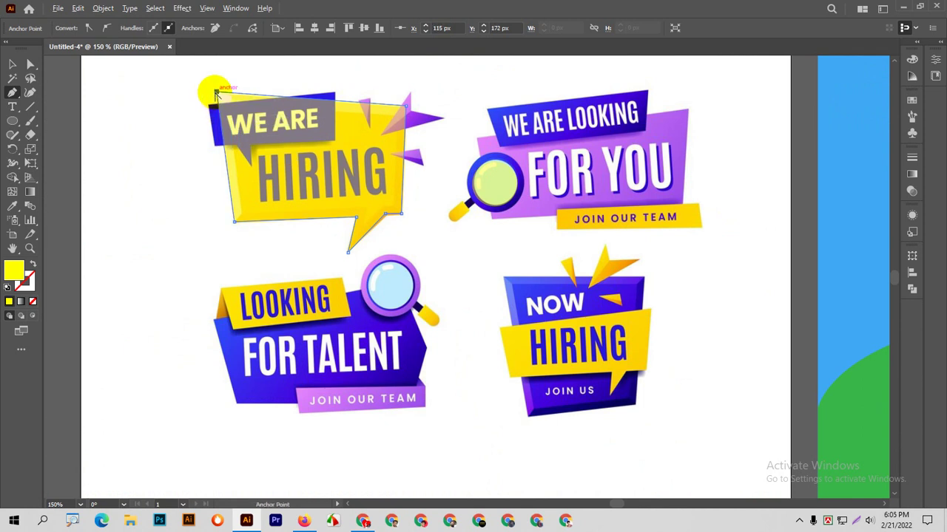
scroll(214, 91, "down", 3)
left_click(12, 65)
Step: Move the speech bubble to the top of the artboard and set its opacity to 100%
scroll(255, 215, "up", 2)
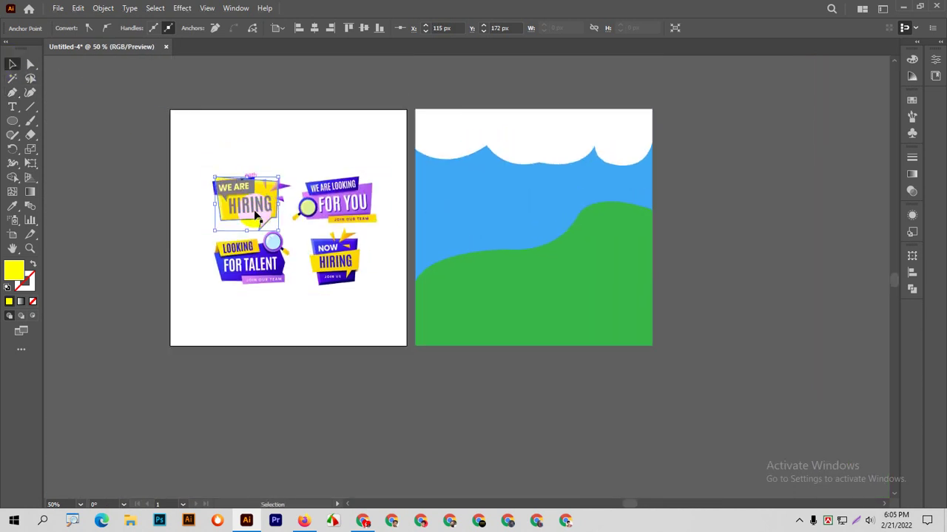
left_click_drag(247, 208, 300, 147)
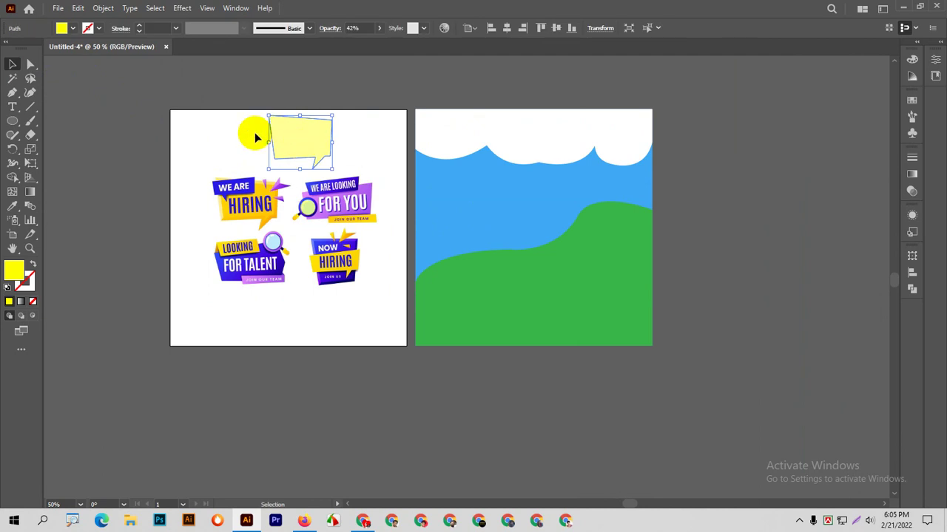
left_click(379, 28)
left_click_drag(362, 42, 377, 42)
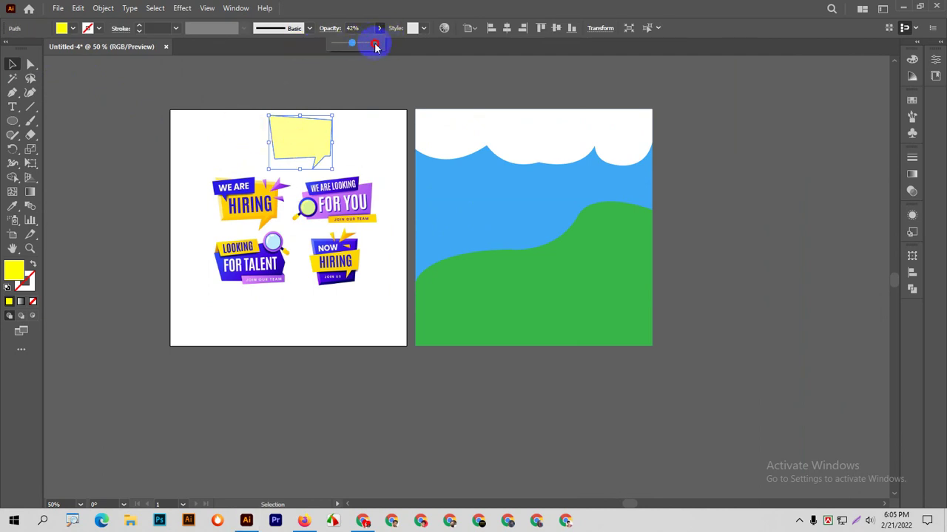
left_click(355, 151)
Step: Fill the speech bubble with orange and deselect it
left_click(300, 140)
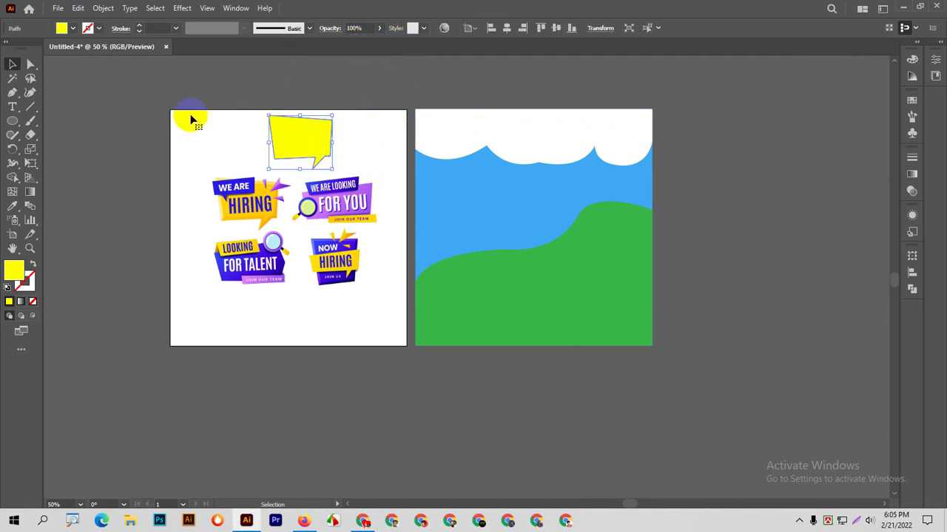
left_click(72, 28)
left_click(7, 59)
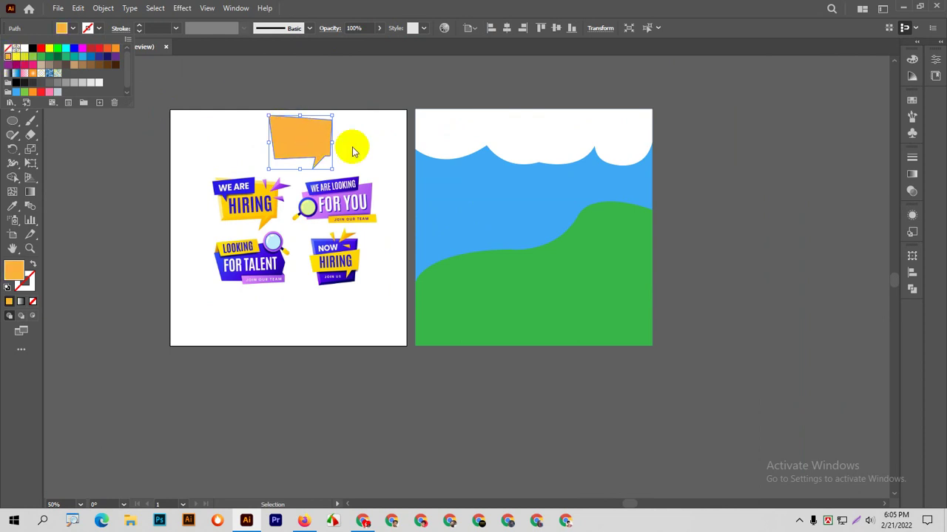
left_click(372, 142)
left_click(374, 142)
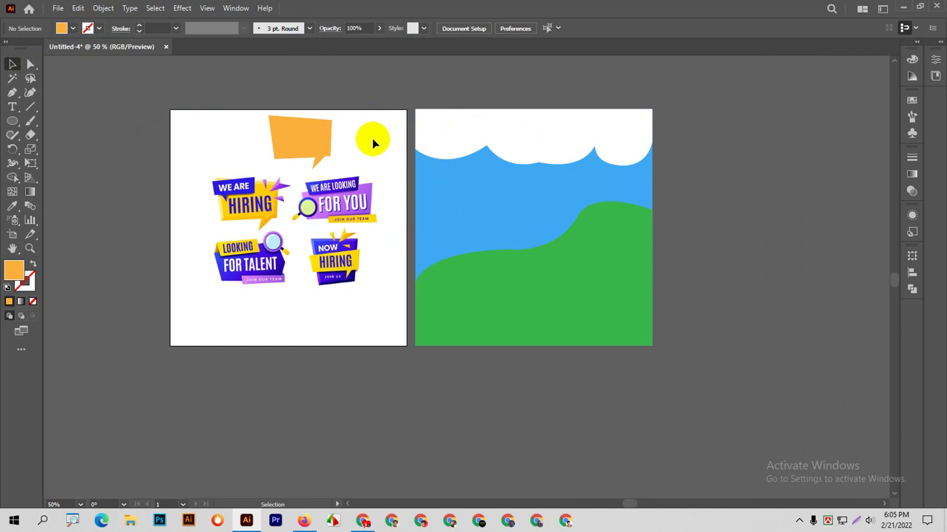
Step: Duplicate the orange speech bubble, shrink the copy onto it and fill it with the HIRING banner's yellow
key("p")
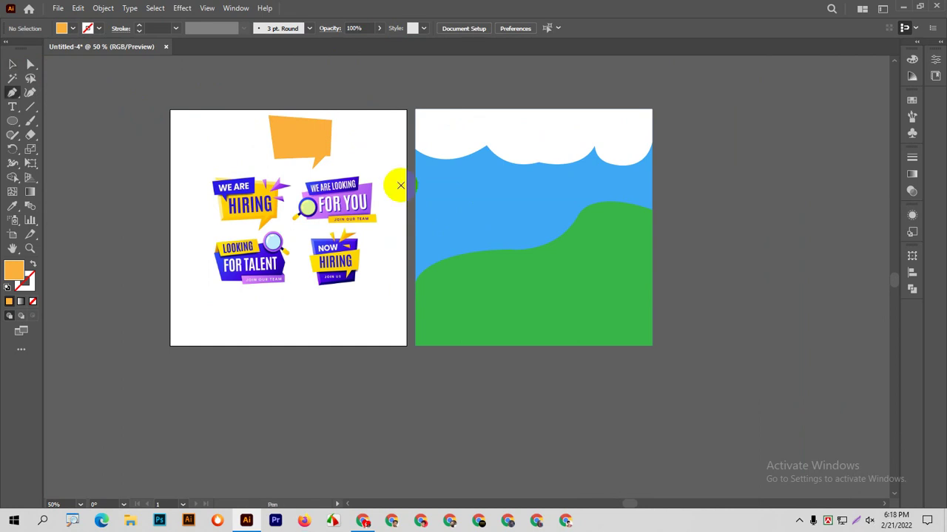
scroll(309, 231, "up", 2)
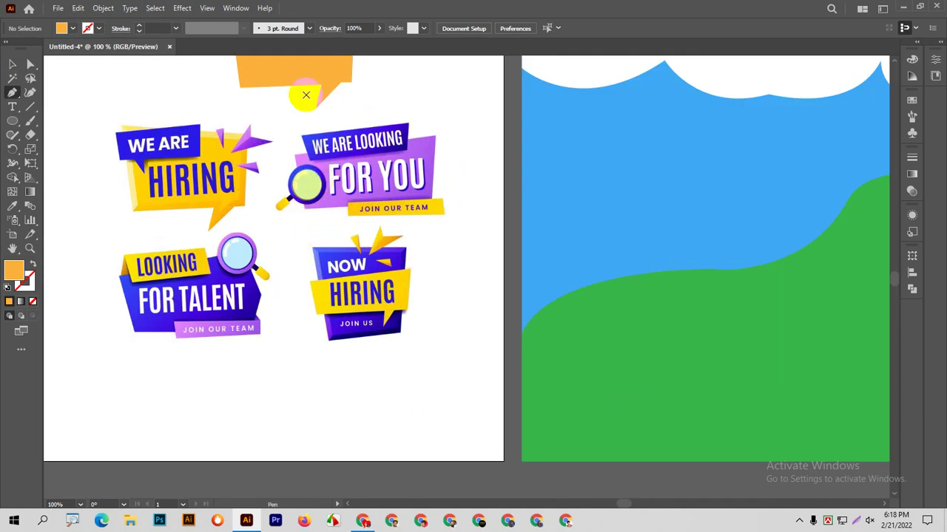
scroll(306, 85, "up", 2)
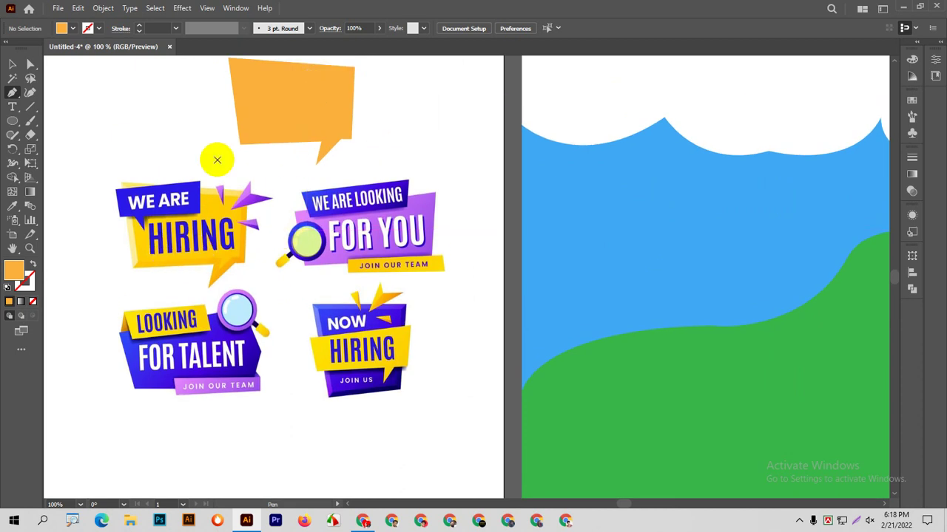
left_click(12, 64)
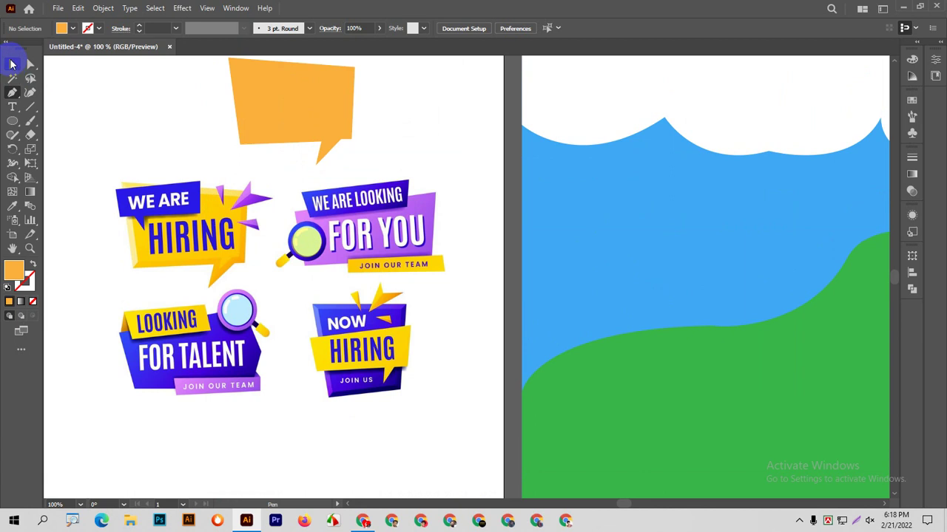
left_click(118, 203)
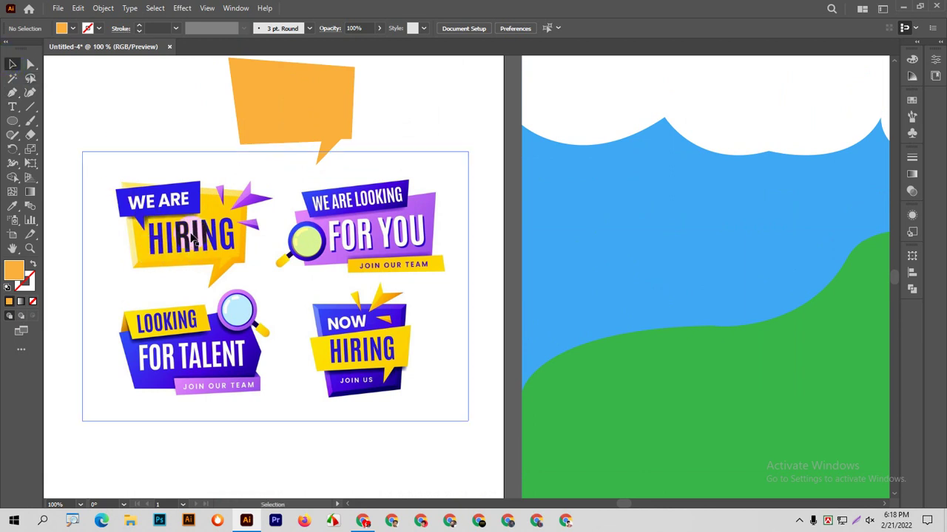
left_click(297, 116)
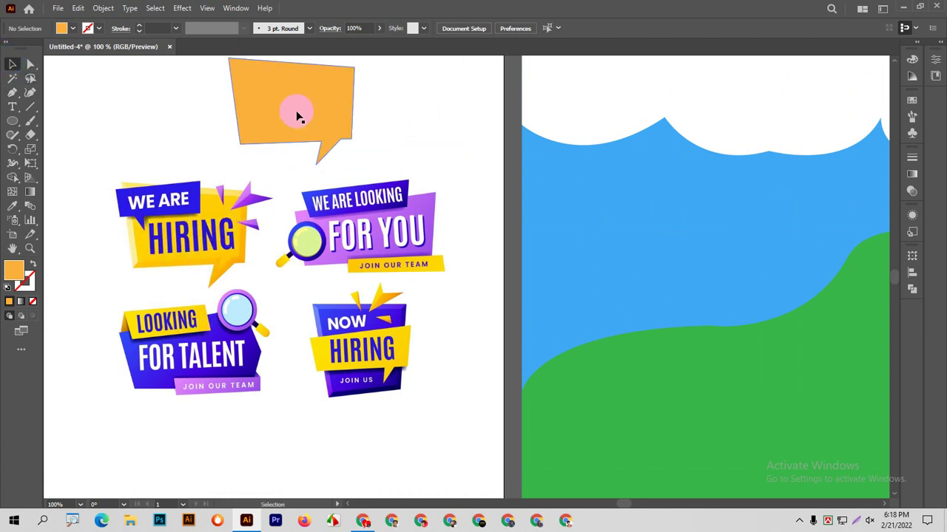
scroll(296, 112, "up", 2)
left_click_drag(296, 162, 319, 149)
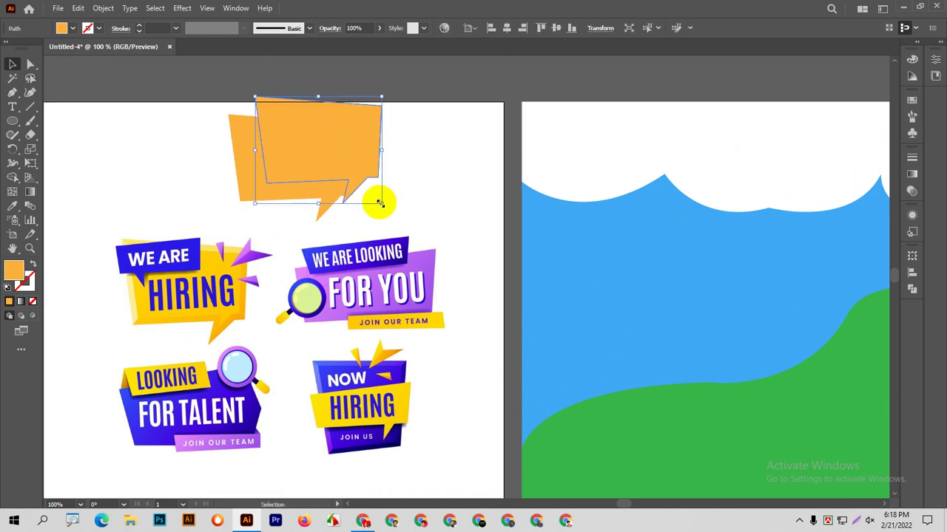
left_click_drag(380, 204, 352, 181)
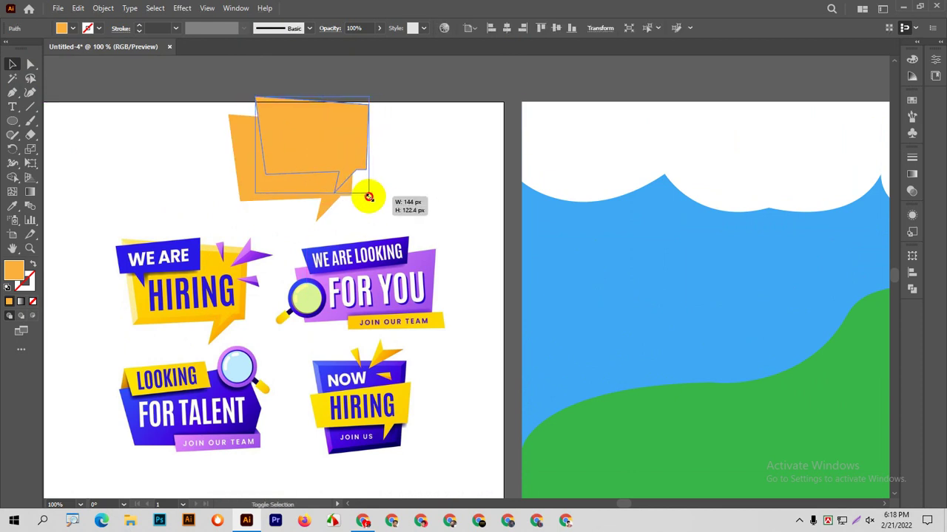
mouse_move(338, 148)
left_mouse_down()
mouse_move(330, 172)
mouse_move(318, 153)
left_mouse_up()
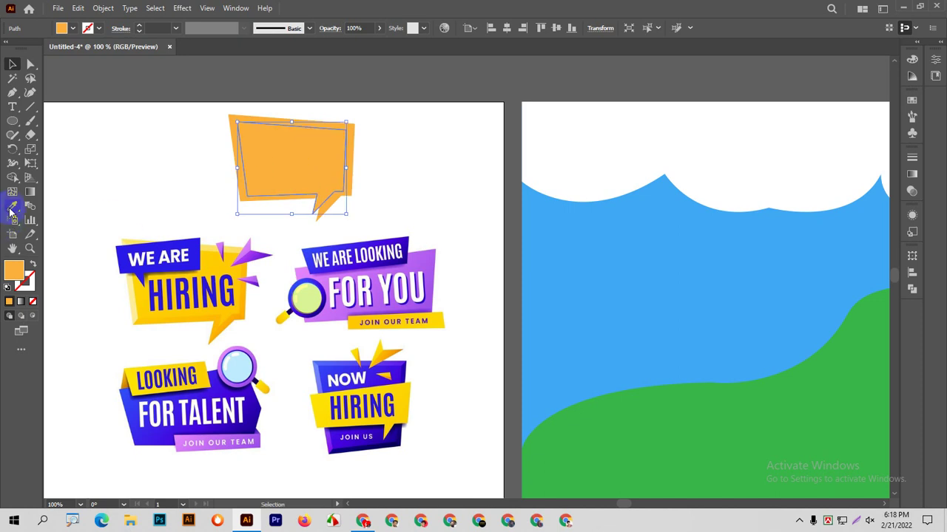
left_click(11, 209)
left_click(136, 304)
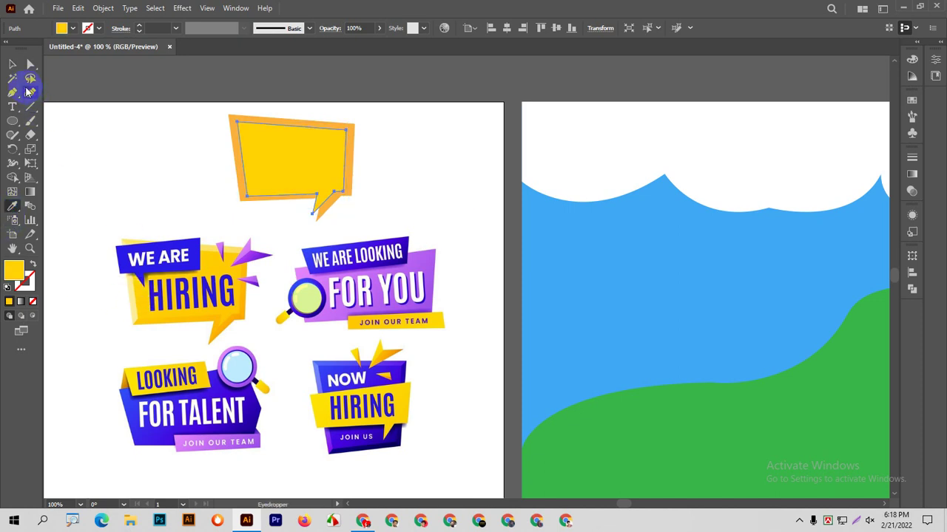
Step: Resize and nudge the inner yellow shape so it sits neatly inside the orange bubble
left_click(13, 71)
left_click(274, 186)
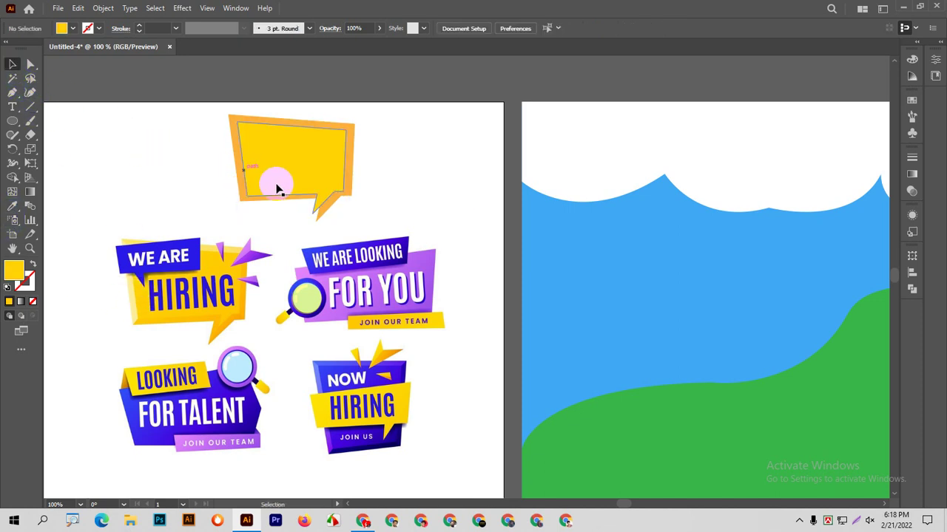
left_click(314, 179)
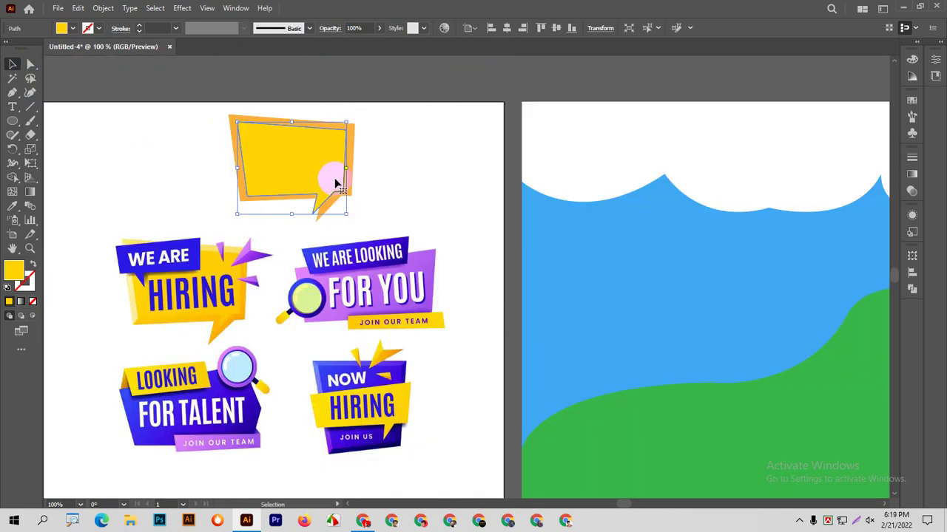
scroll(331, 174, "up", 1)
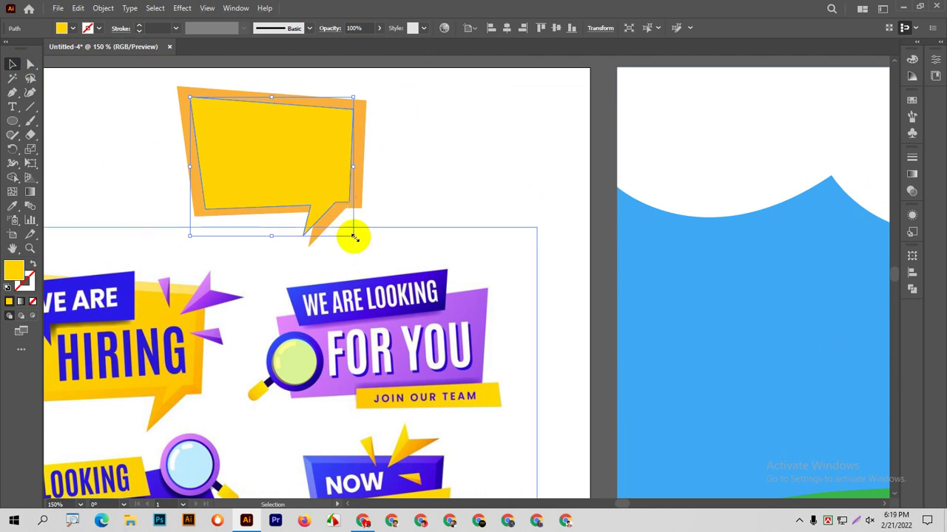
left_click_drag(354, 237, 363, 247)
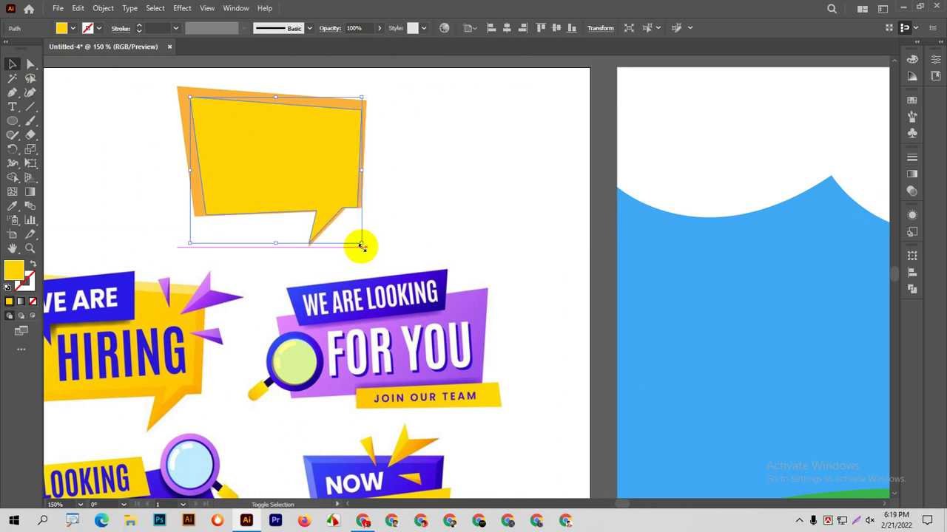
left_click(393, 162)
left_click_drag(340, 173, 340, 164)
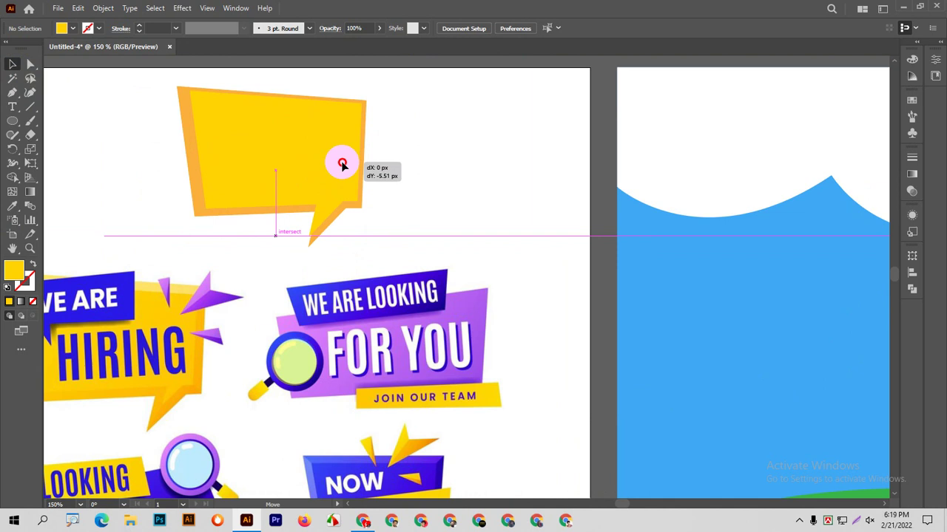
left_click_drag(341, 164, 342, 168)
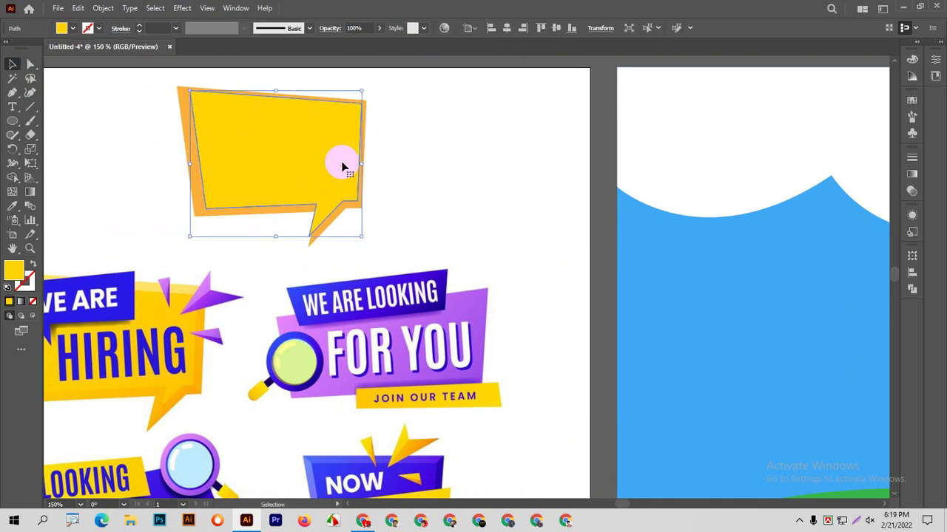
key("Right")
key("Right")
key("Down")
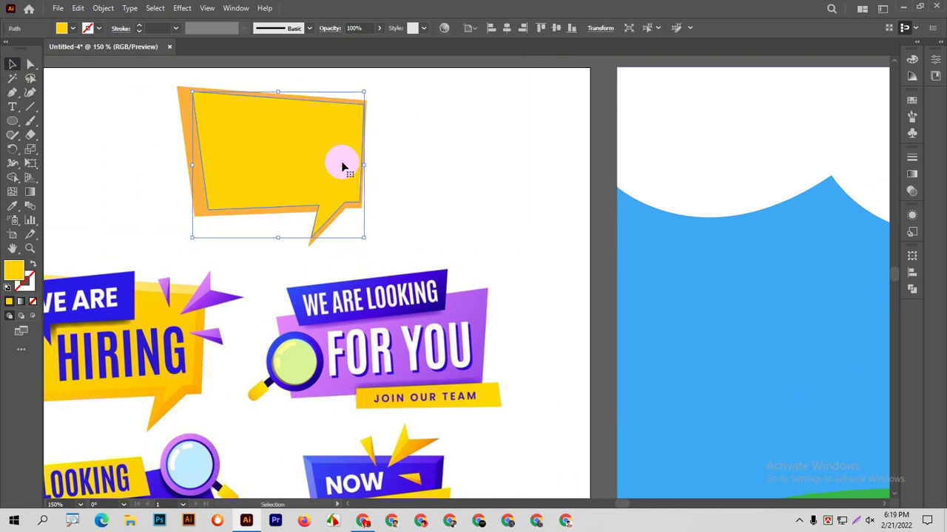
left_click(488, 131)
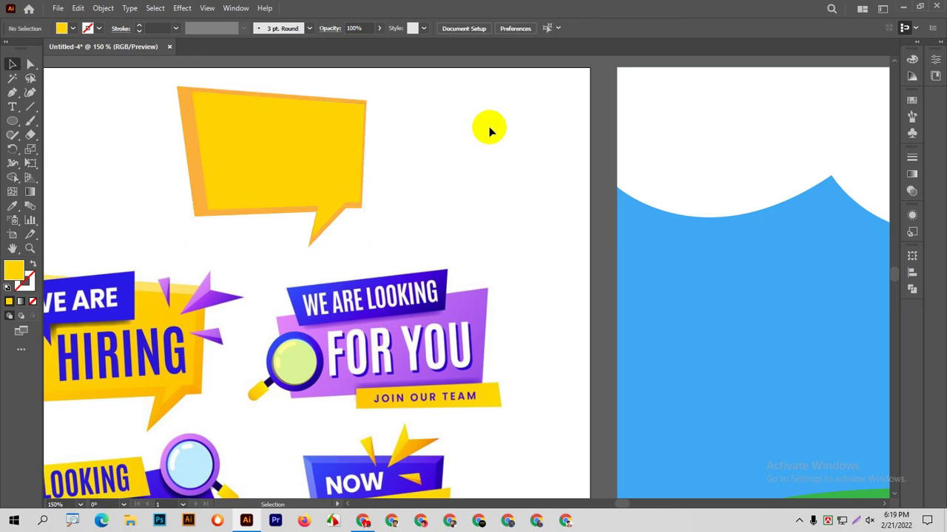
Step: Move the two-tone speech bubble to the artboard's top-left, above the hiring badges
scroll(488, 131, "down", 1, "alt")
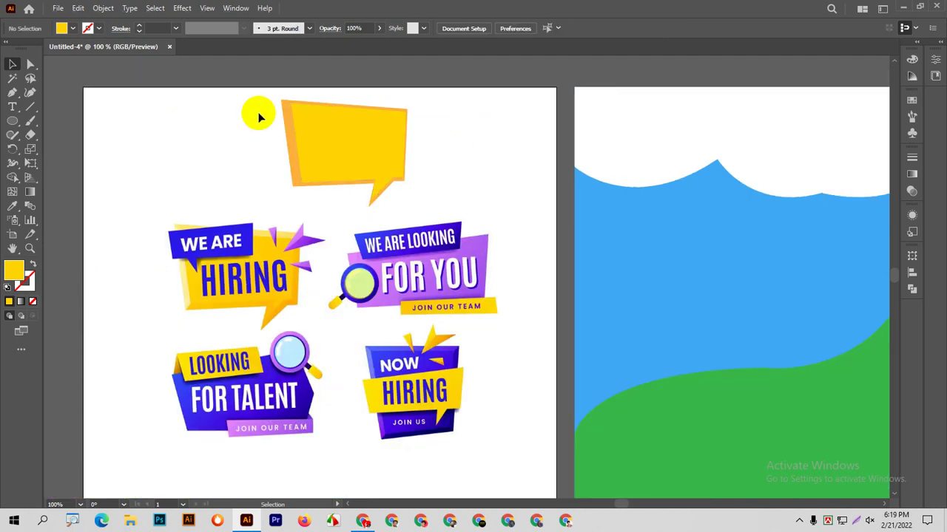
right_click(332, 153)
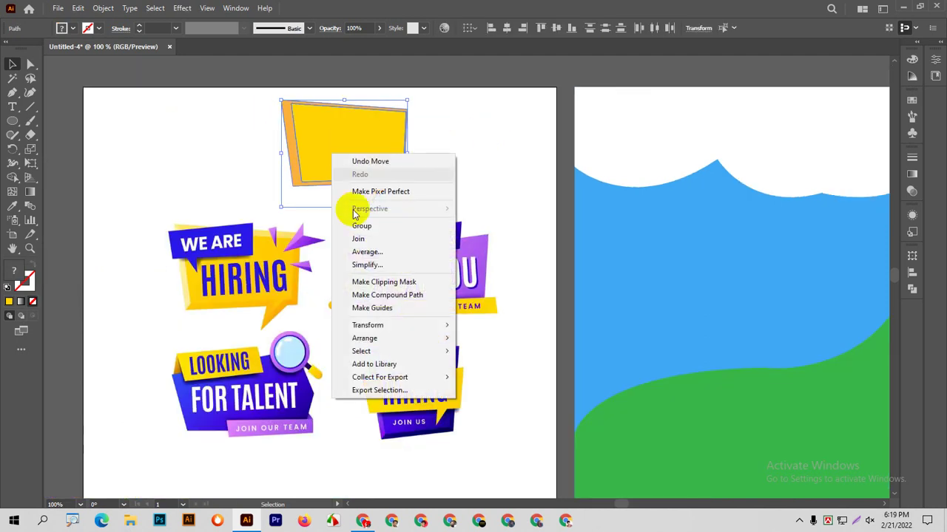
left_click(358, 239)
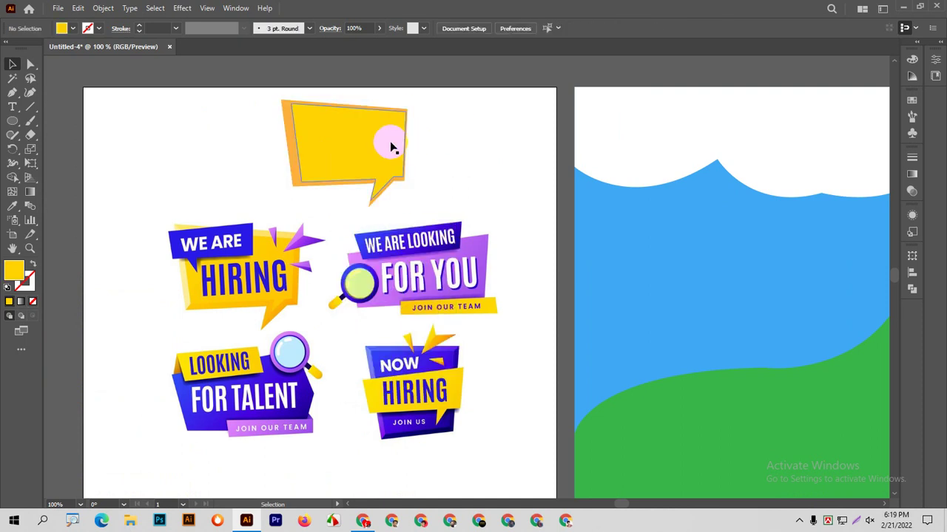
left_click_drag(396, 143, 528, 144)
key("ctrl+z")
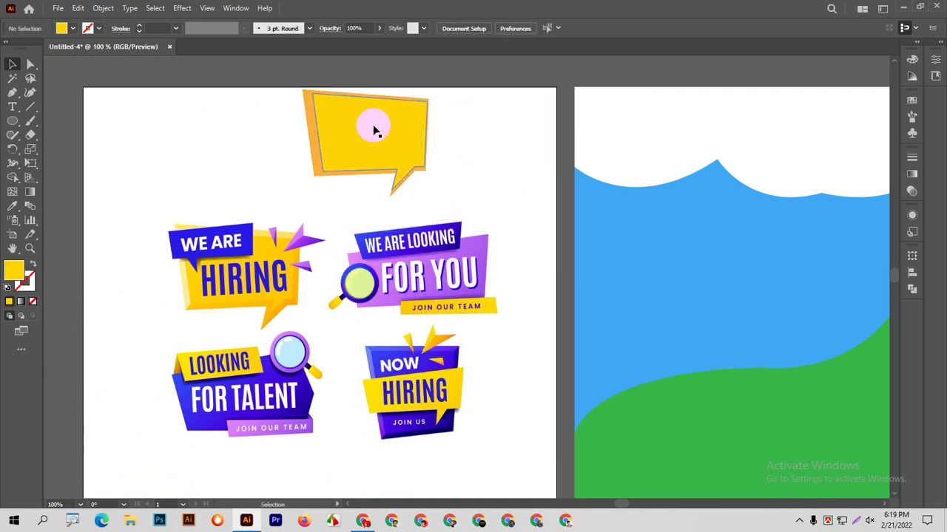
left_click_drag(365, 126, 275, 136)
left_click_drag(375, 130, 491, 131)
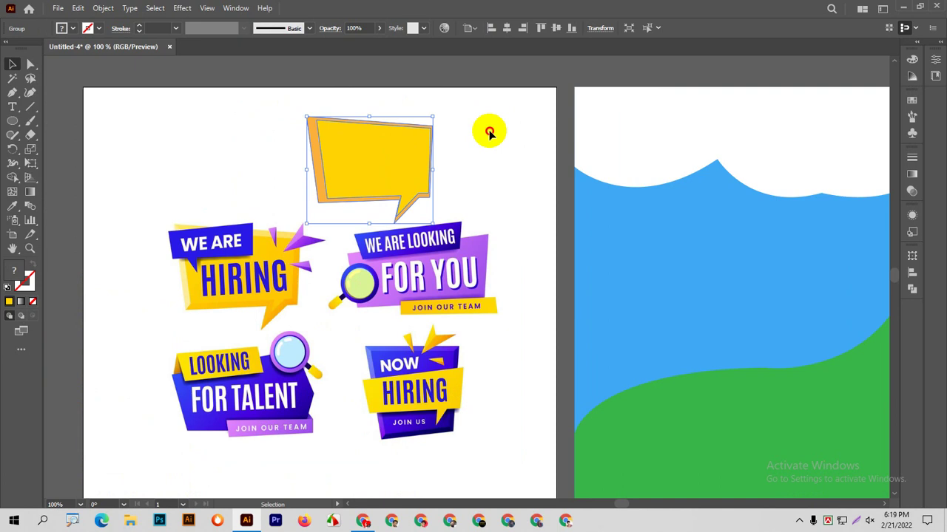
left_click(407, 164)
key("ctrl+z")
left_click(307, 163)
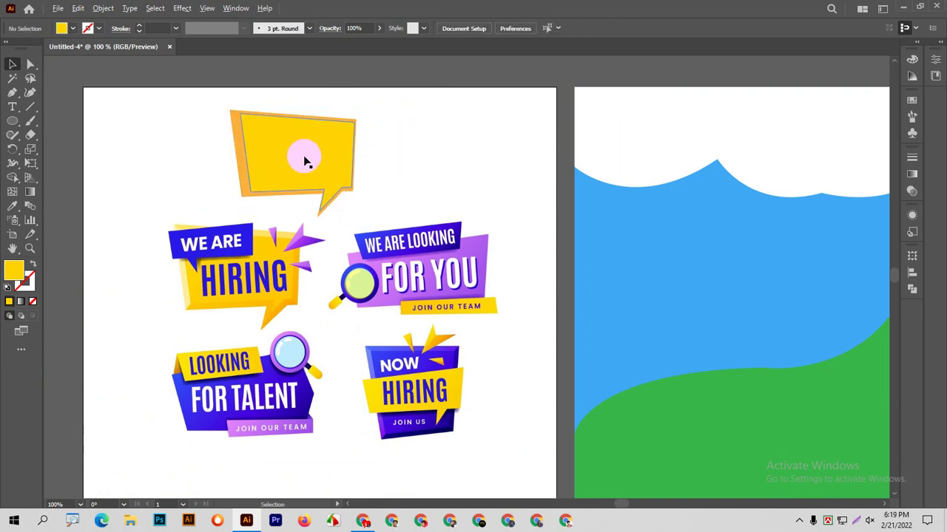
scroll(305, 161, "up", 2)
scroll(306, 158, "down", 1)
mouse_move(332, 146)
left_mouse_down()
mouse_move(454, 152)
mouse_move(286, 141)
mouse_move(320, 137)
left_mouse_up()
left_click(571, 153)
scroll(561, 156, "down", 1)
left_click(492, 121)
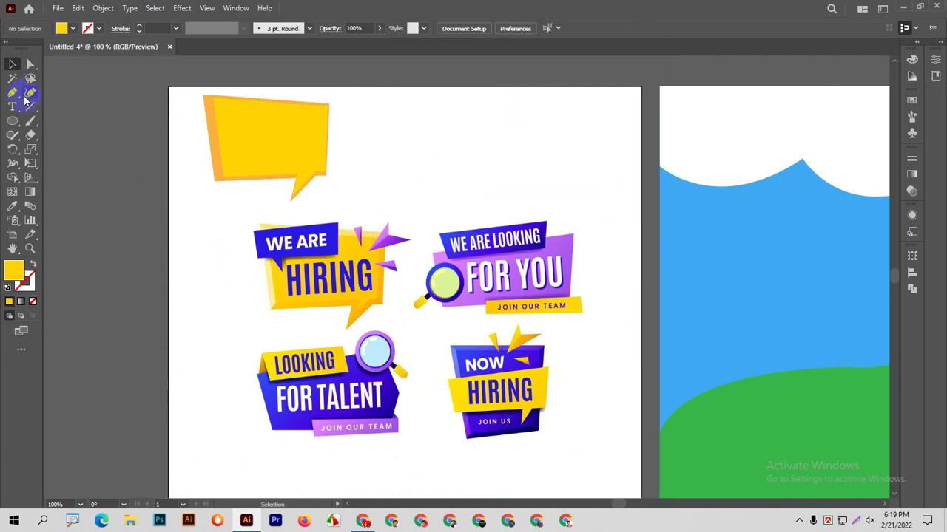
Step: Pen-trace the NOW HIRING panel's four corners into a yellow shape, then select it
scroll(460, 392, "up", 1)
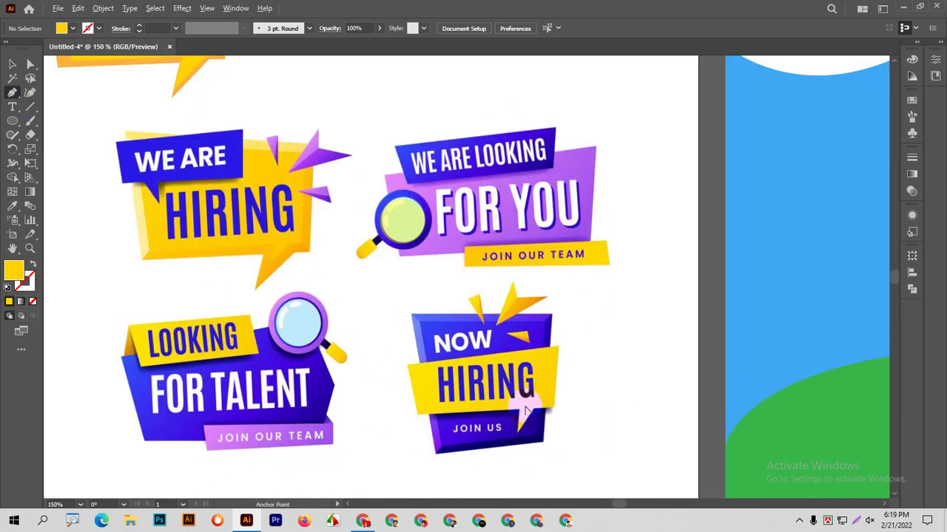
scroll(480, 394, "up", 1)
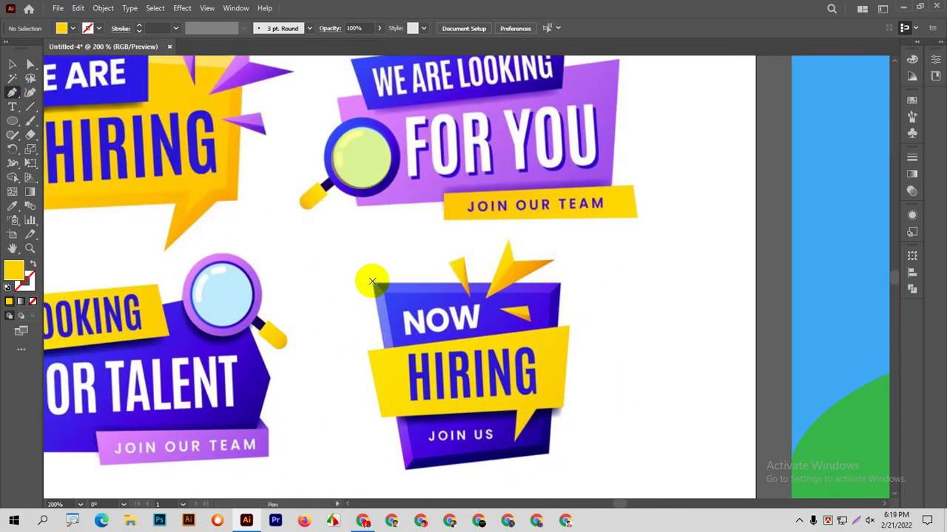
left_click(373, 283)
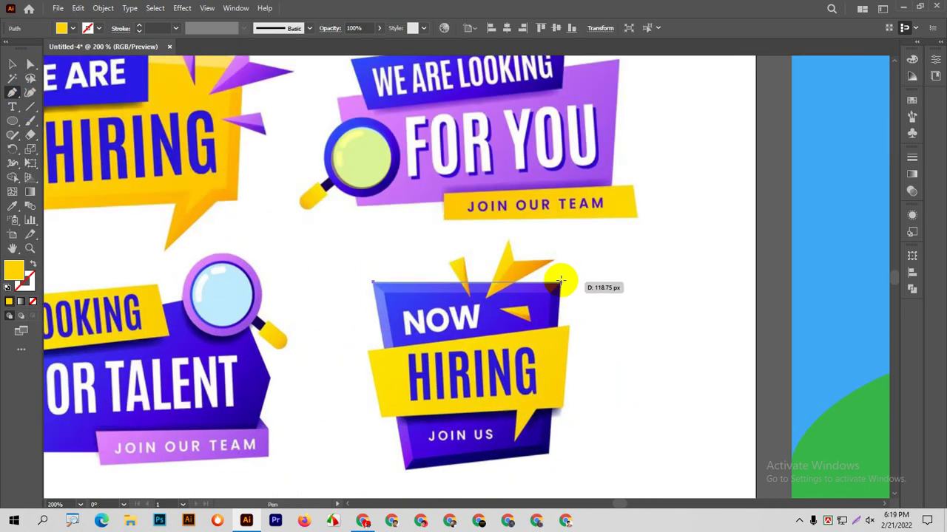
left_click(561, 284)
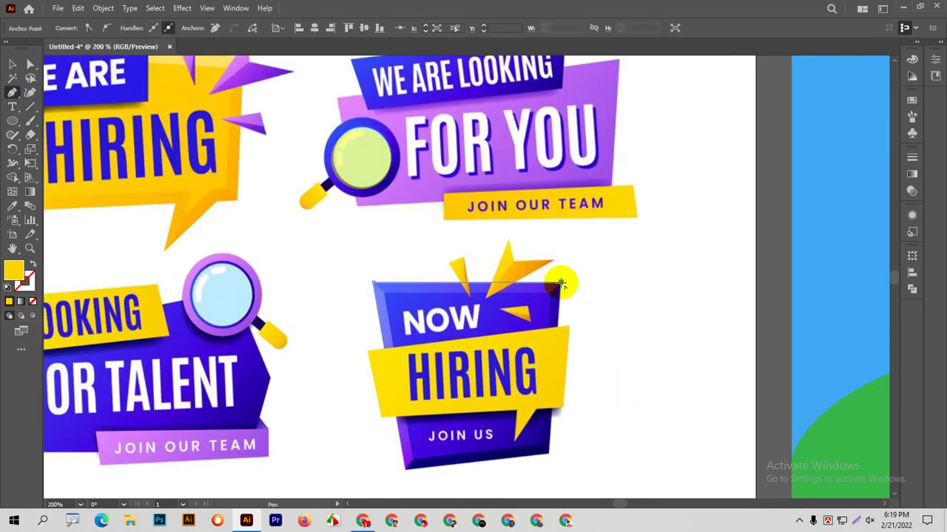
left_click(548, 453)
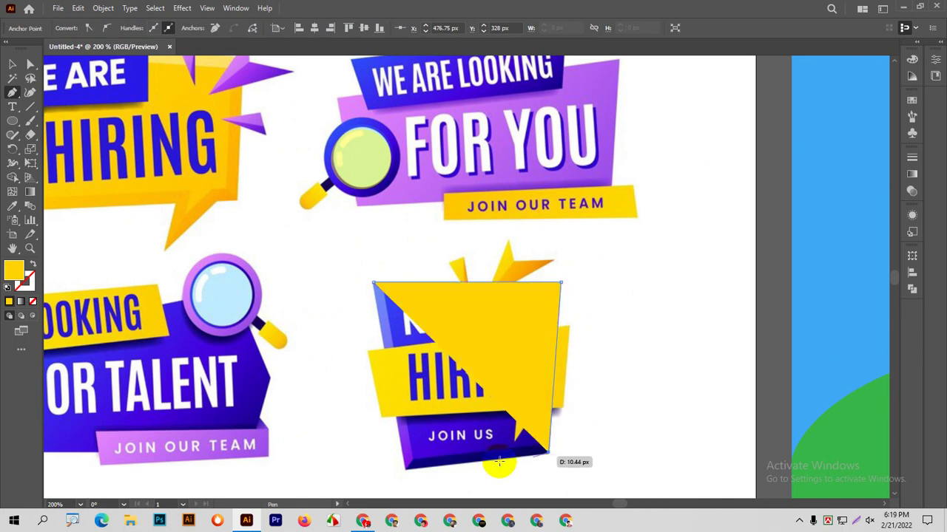
left_click(404, 470)
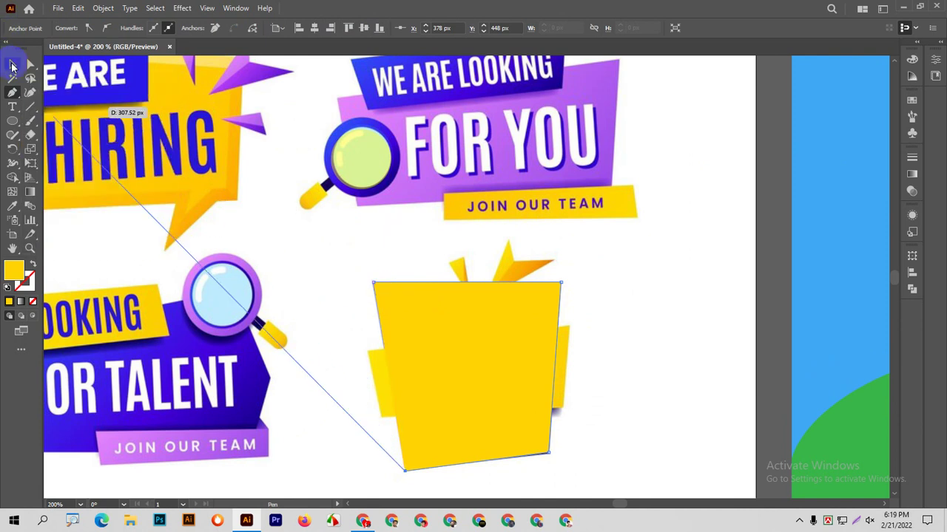
left_click(11, 67)
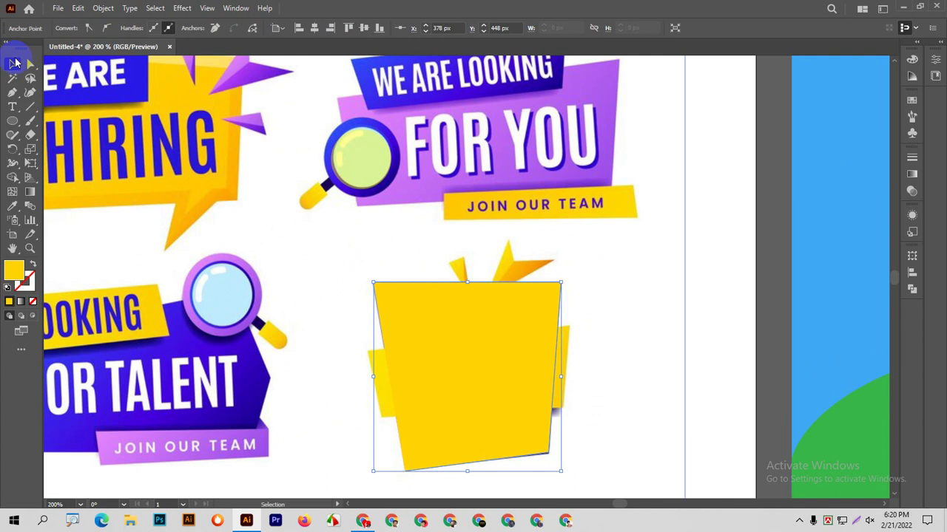
left_click(412, 242)
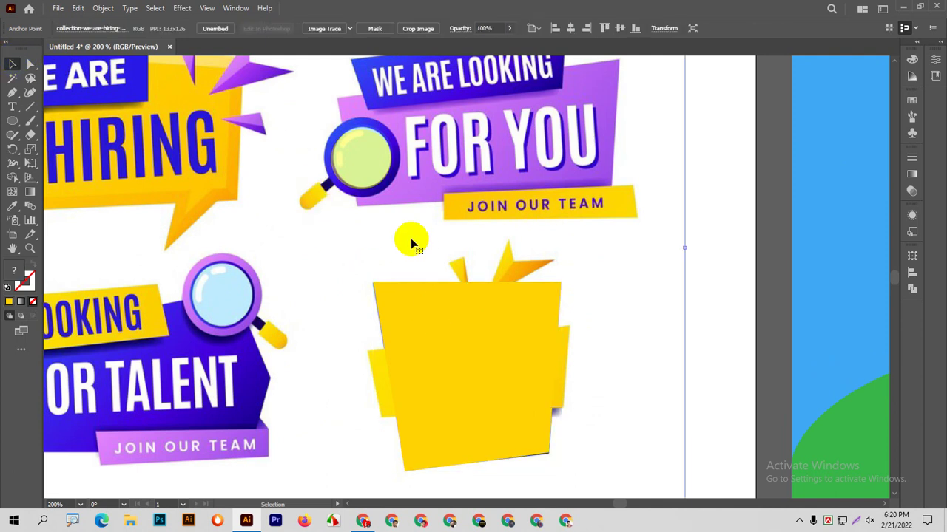
left_click(460, 332)
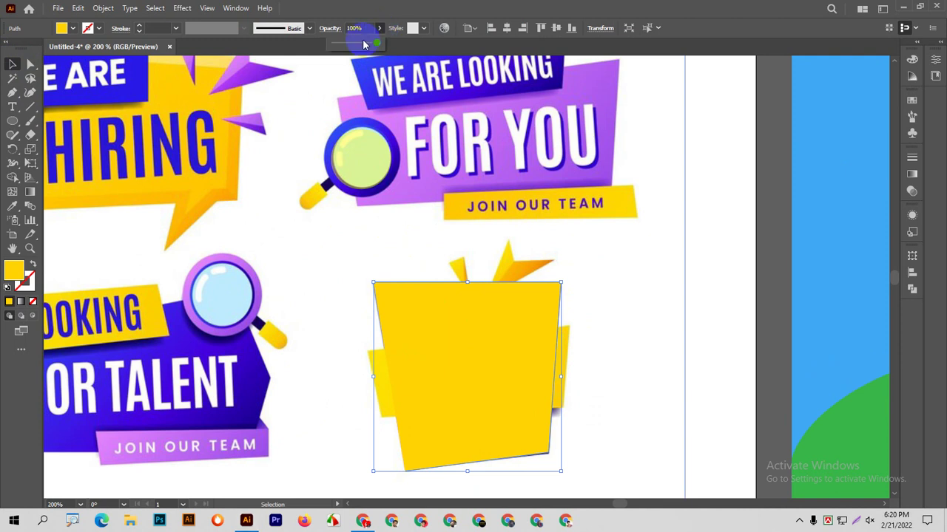
Step: Set the traced shape to 42% opacity and cancel the export settings dialog
left_click(352, 43)
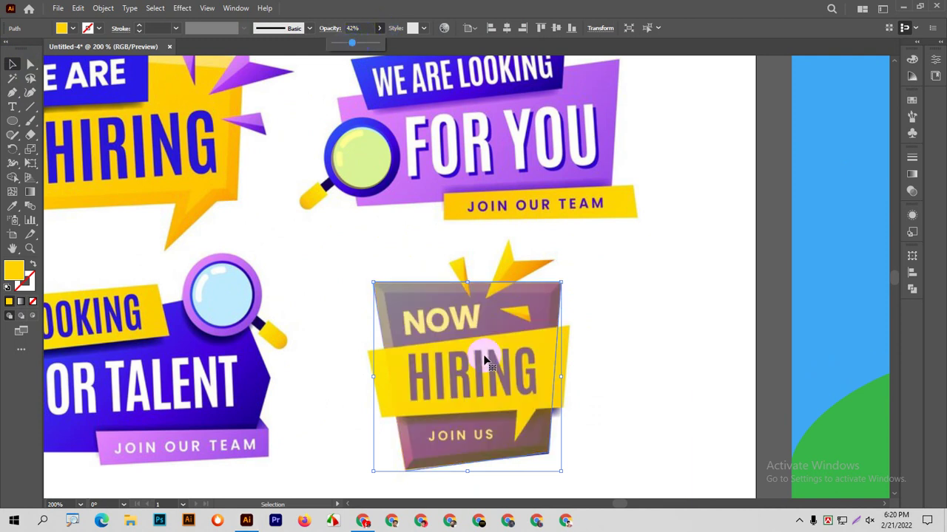
left_click(13, 92)
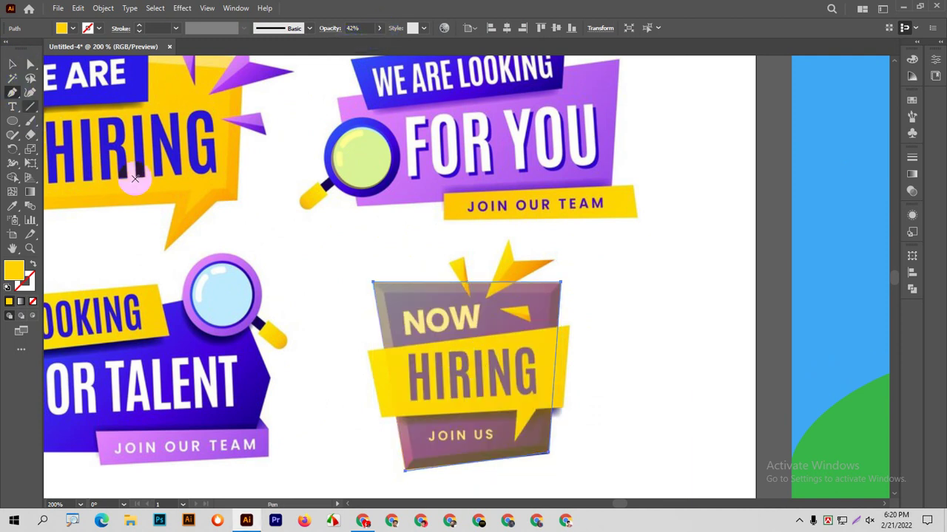
scroll(376, 373, "down", 2)
scroll(405, 363, "up", 1)
scroll(404, 364, "up", 1)
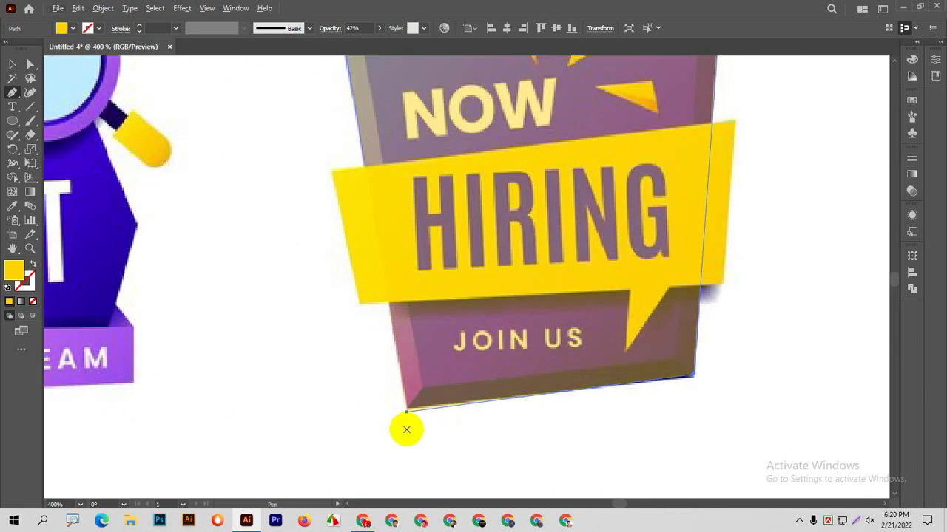
scroll(406, 401, "up", 2)
key("ctrl+alt+e")
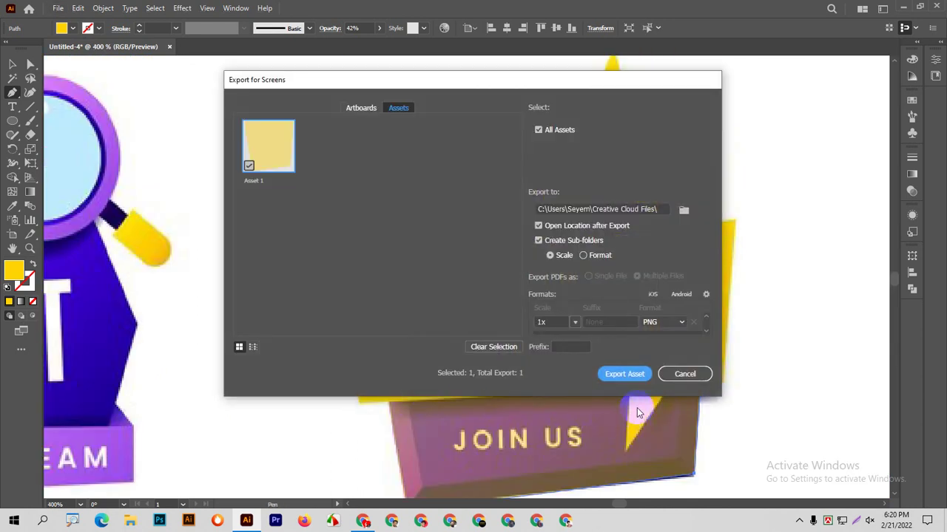
left_click(684, 374)
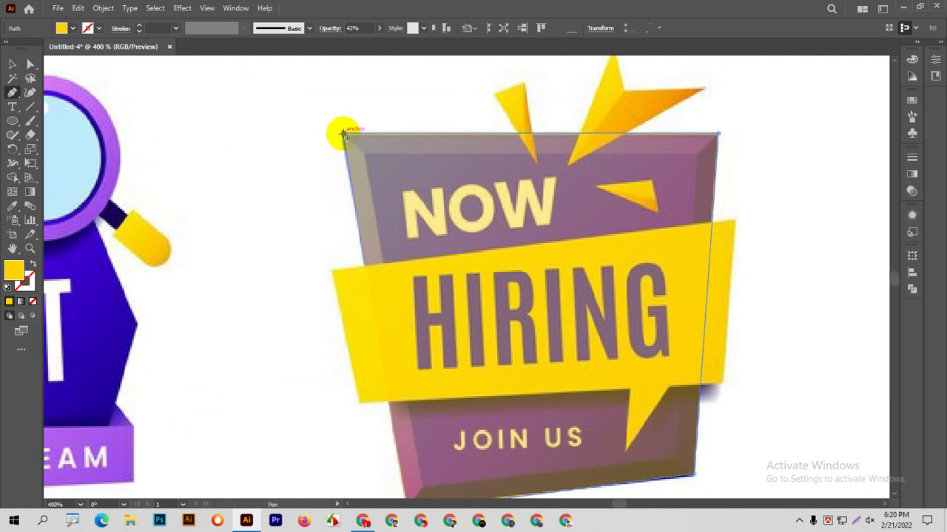
Step: Resume the traced path at its top-left anchor and close it at the bottom-left corner
left_click(343, 134)
scroll(373, 318, "down", 2)
scroll(381, 244, "down", 2)
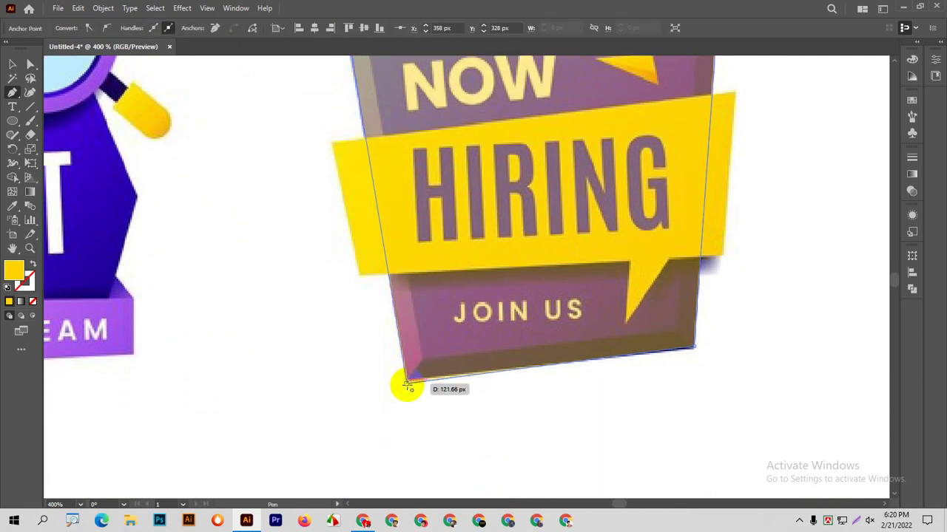
left_click(408, 383)
left_click(13, 65)
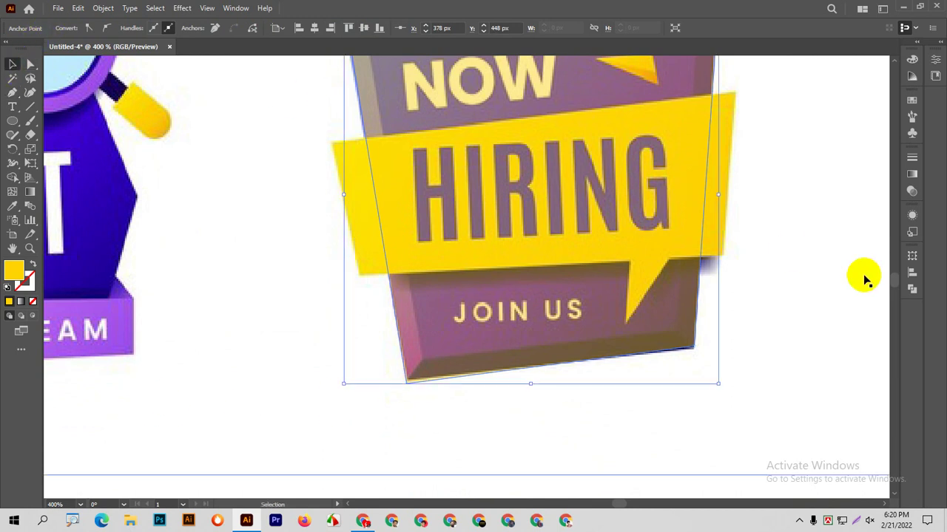
Step: Raise the translucent shape over the NOW HIRING badge from 42% to 100% opacity
scroll(801, 219, "down", 3)
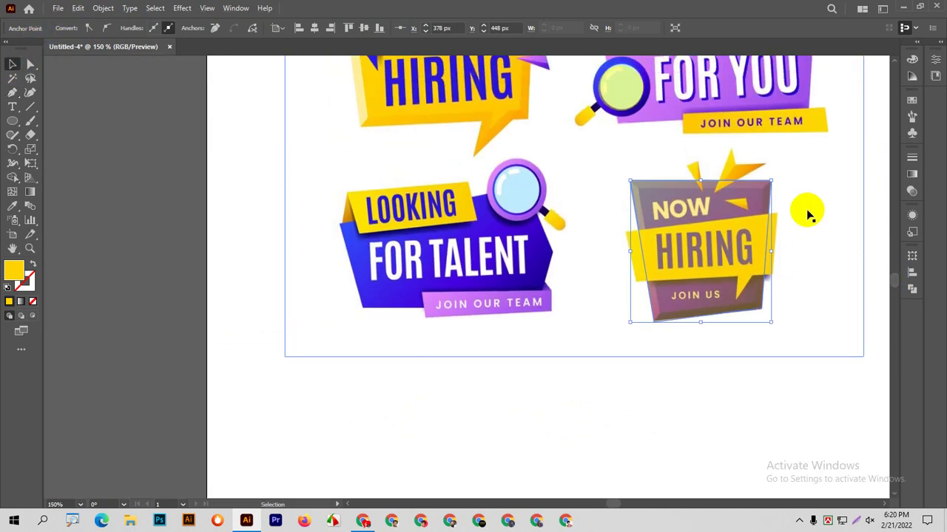
scroll(814, 217, "down", 2)
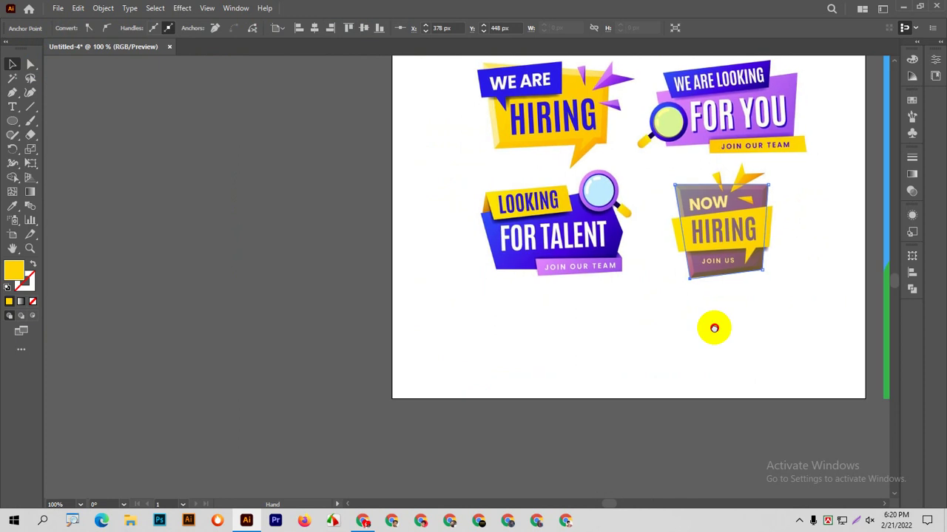
scroll(714, 328, "up", 1)
scroll(645, 330, "down", 1)
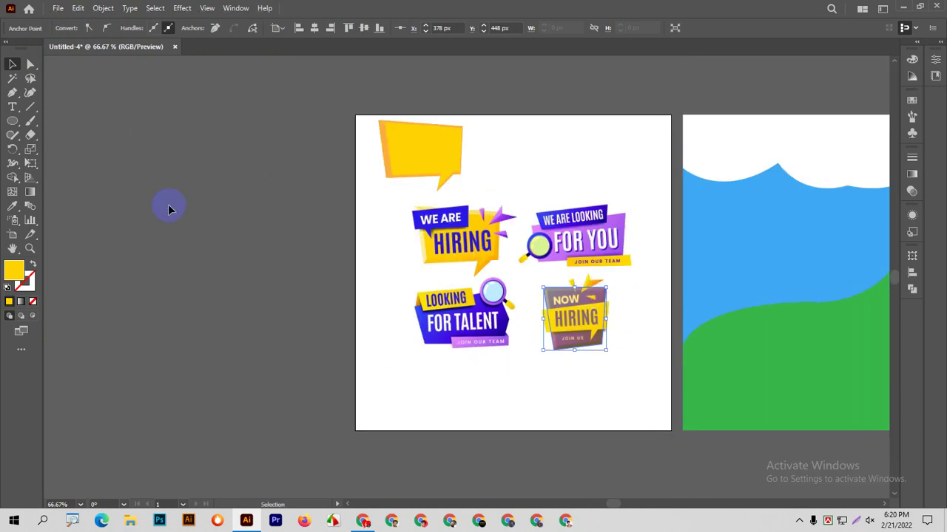
left_click(582, 314)
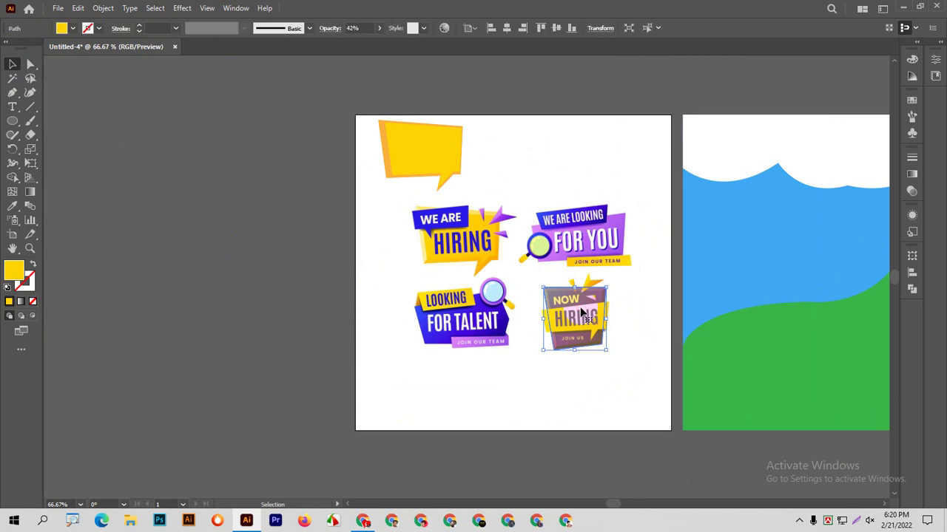
left_click(544, 160)
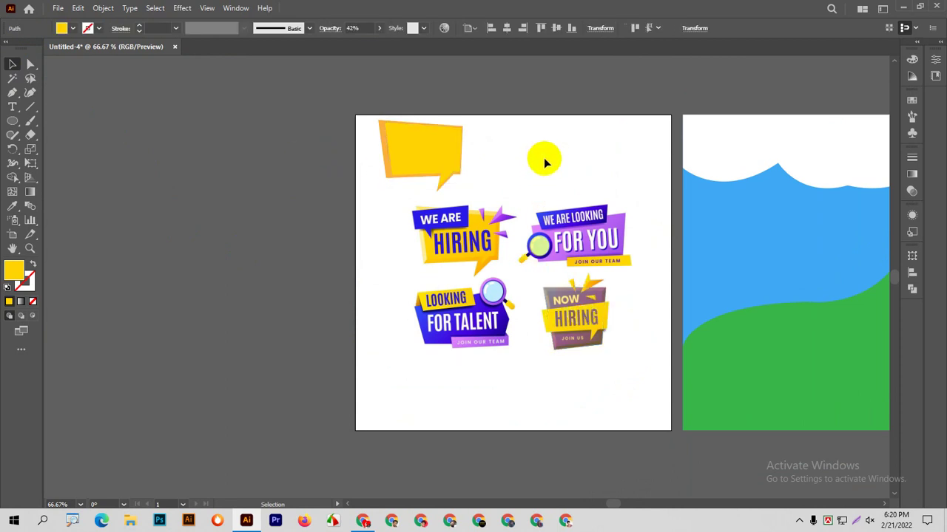
left_click(568, 326)
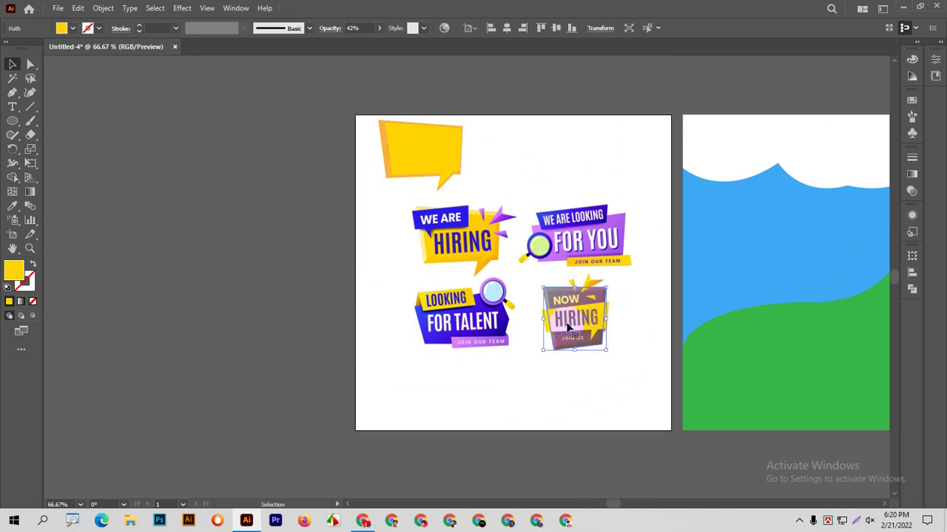
left_click(380, 31)
left_click_drag(355, 45, 393, 42)
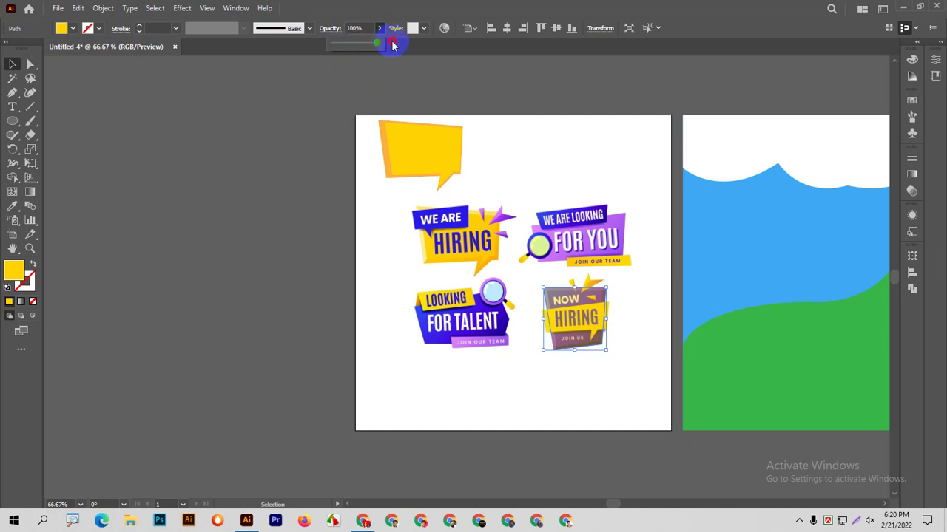
Step: Move the yellow shape to the artboard's top right and give it a gradient fill
left_click(545, 137)
left_click_drag(578, 282, 599, 126)
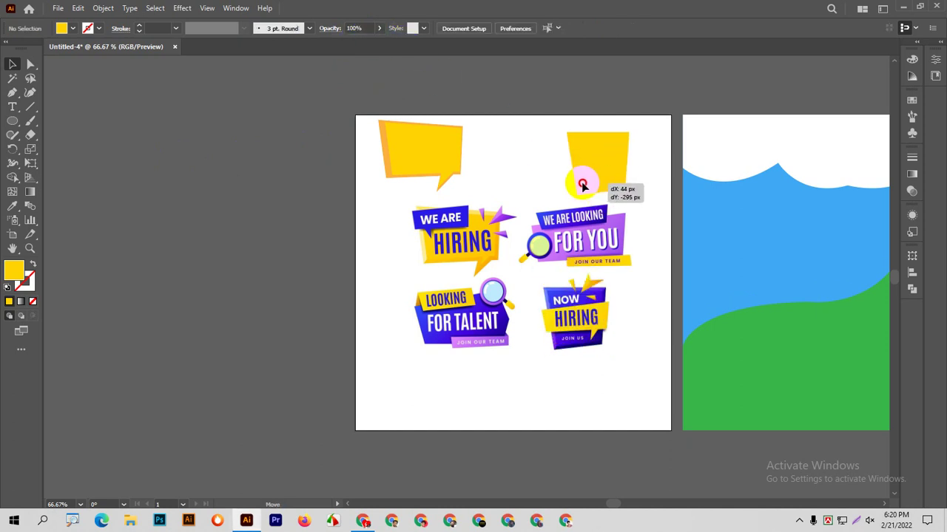
left_click(12, 207)
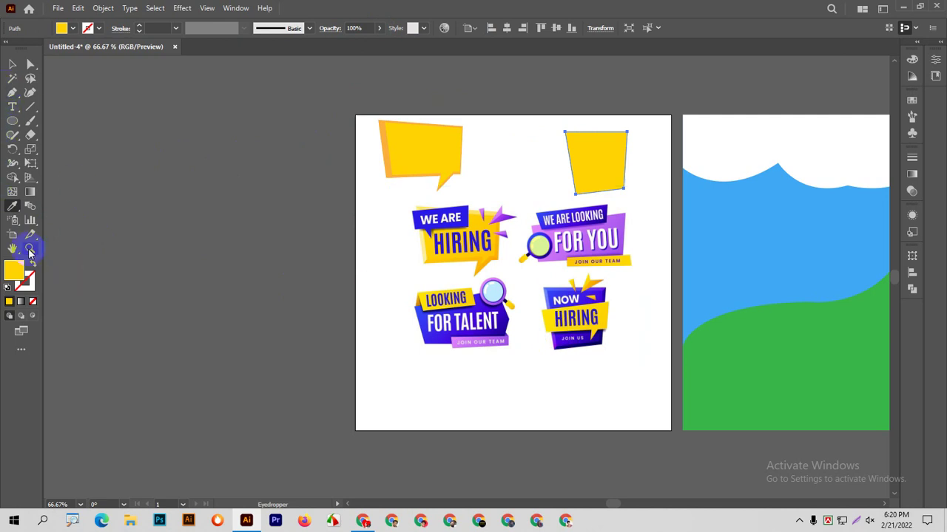
left_click(30, 192)
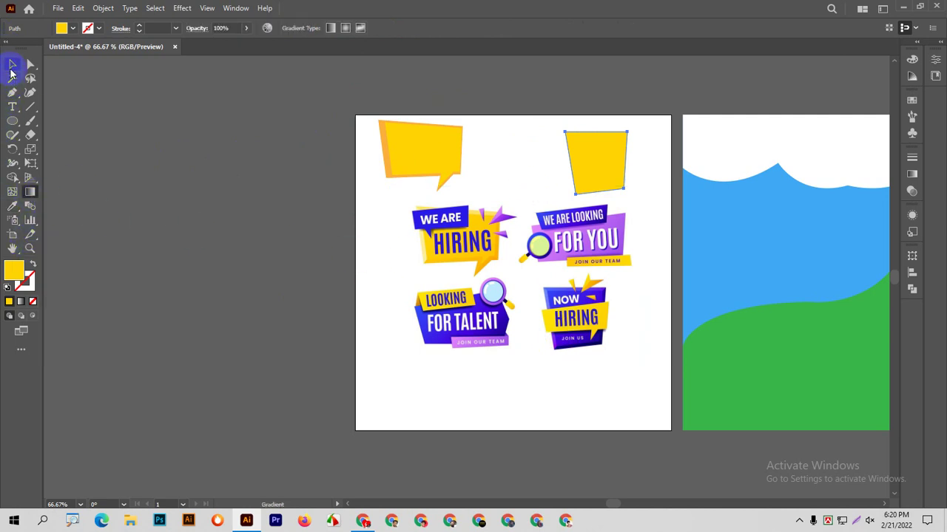
left_click(13, 65)
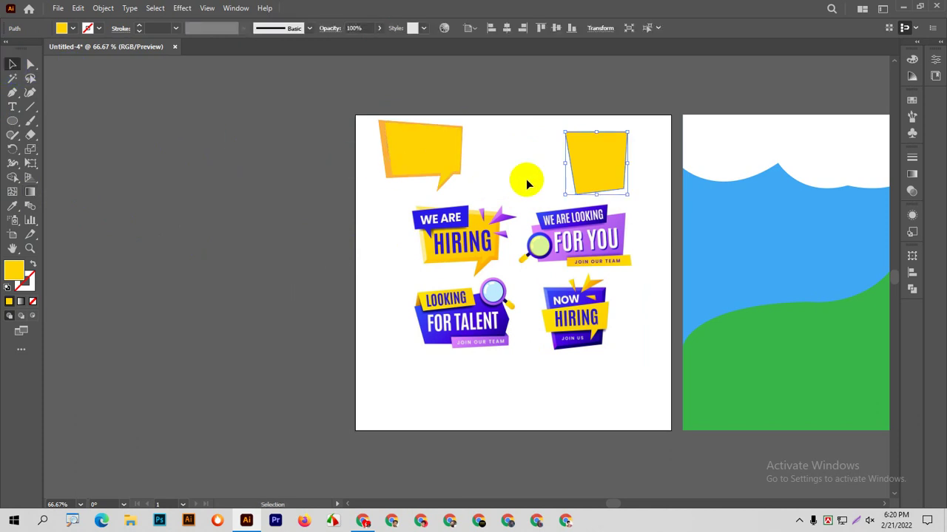
left_click(25, 301)
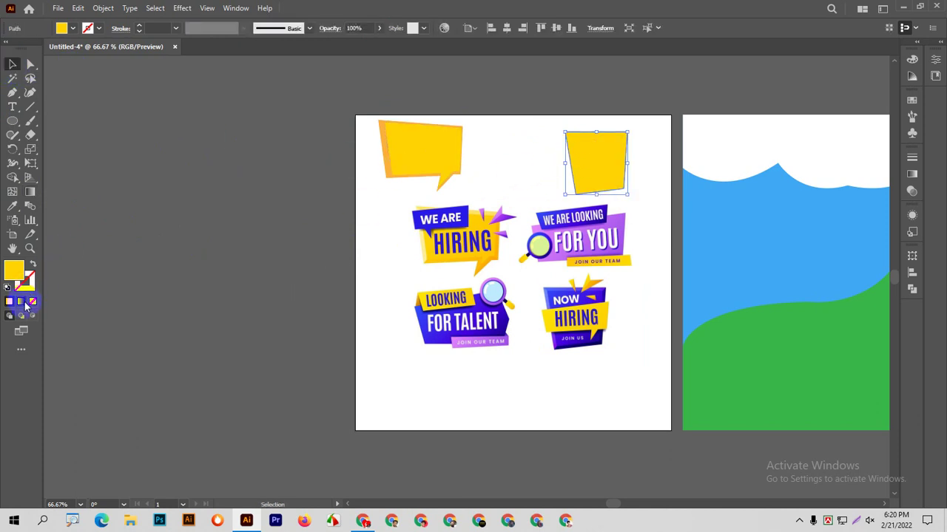
left_click(25, 303)
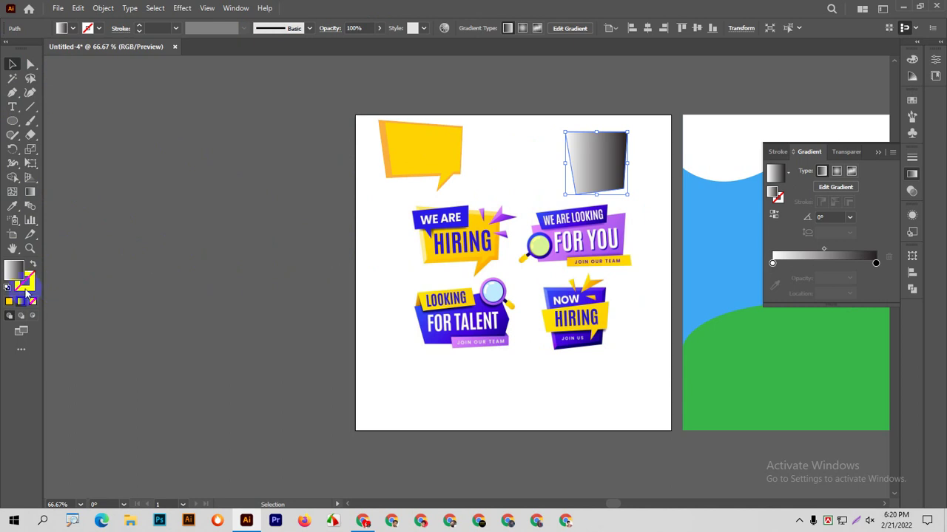
Step: Sample the badge's blue into the gradient's right colour stop
left_click(876, 263)
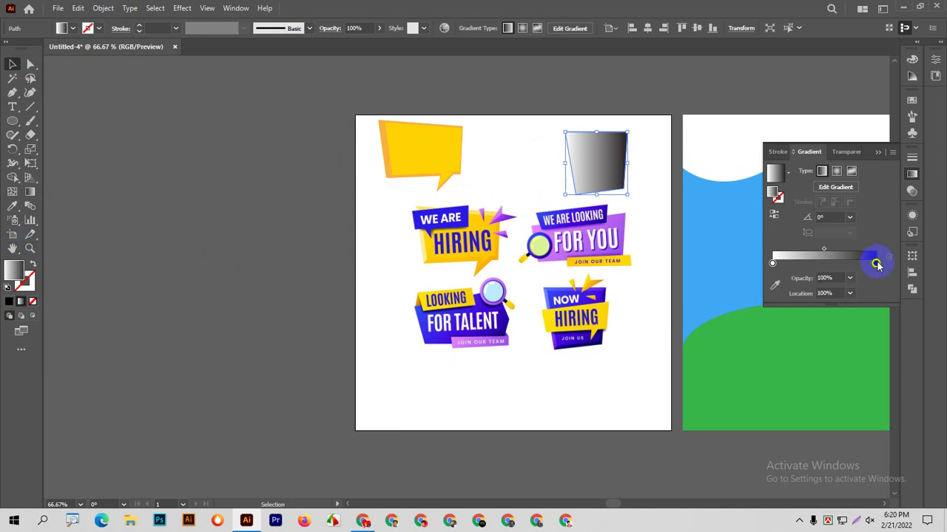
left_click(774, 284)
scroll(603, 319, "up", 3)
scroll(603, 320, "up", 1)
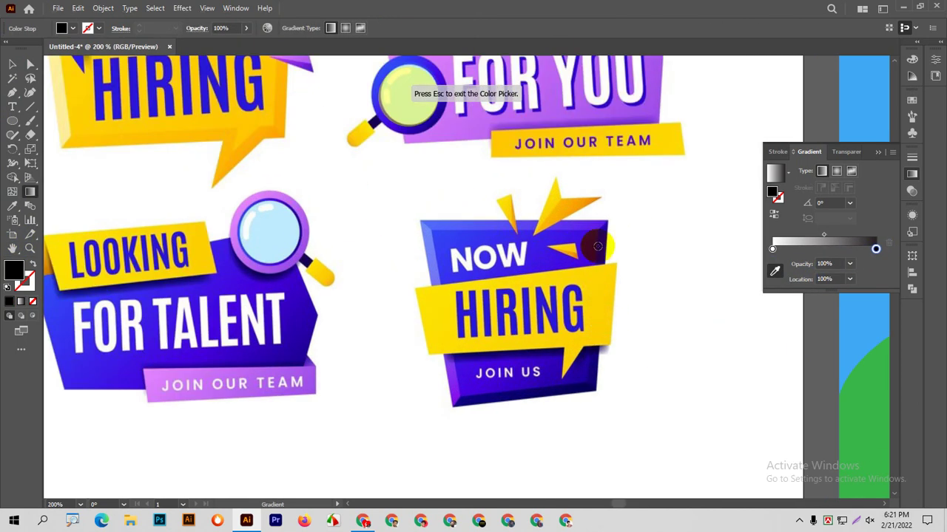
left_click(437, 234)
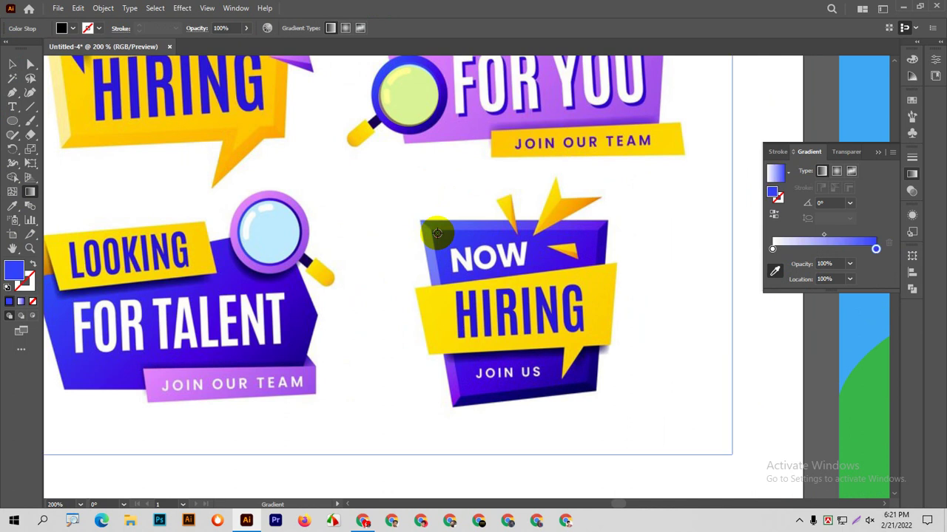
scroll(656, 214, "up", 3)
scroll(658, 221, "up", 3)
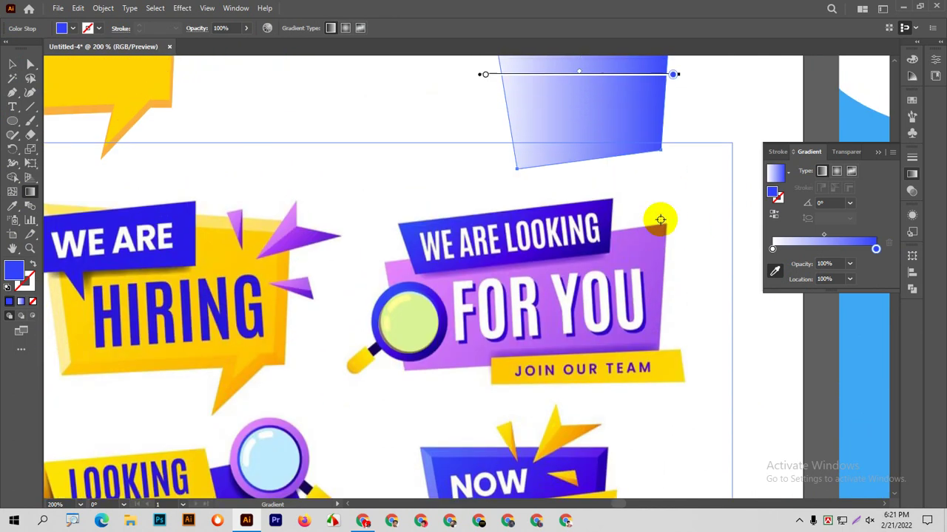
scroll(658, 221, "up", 2)
Step: Sample the purple banner colour into the gradient's left colour stop
left_click(484, 161)
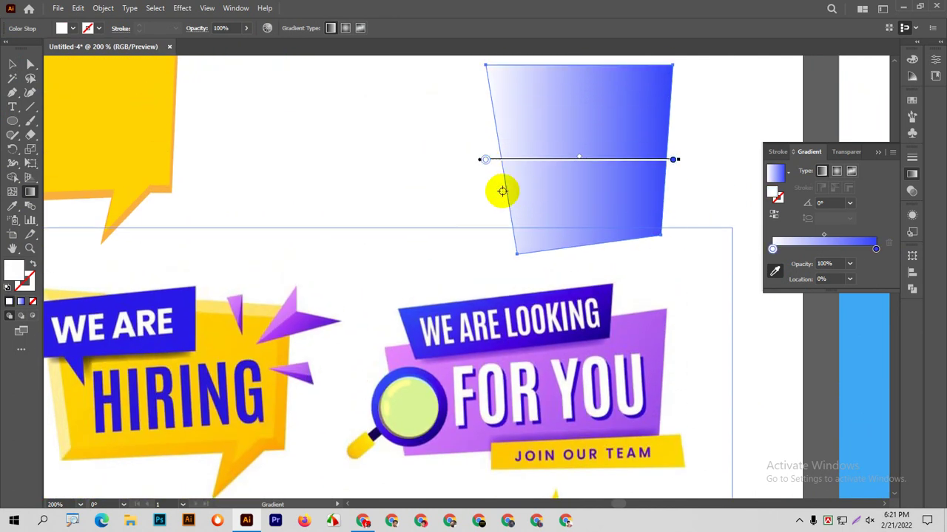
scroll(517, 296, "down", 3)
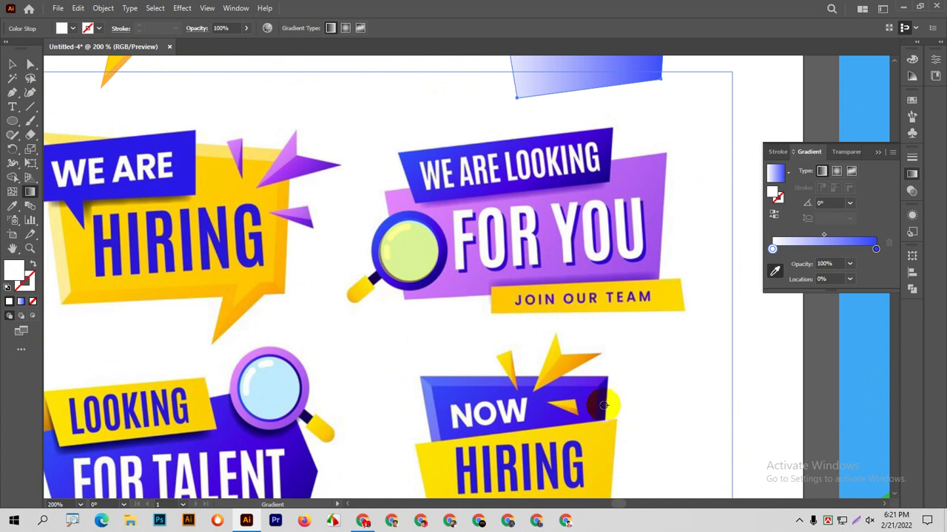
left_click(603, 382, "shift")
scroll(604, 382, "up", 2)
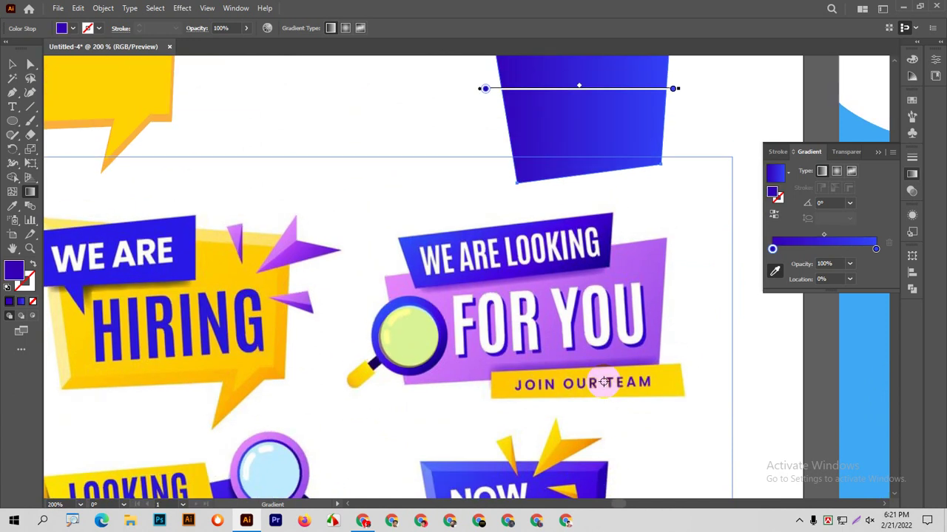
scroll(603, 382, "up", 1)
scroll(602, 381, "down", 1)
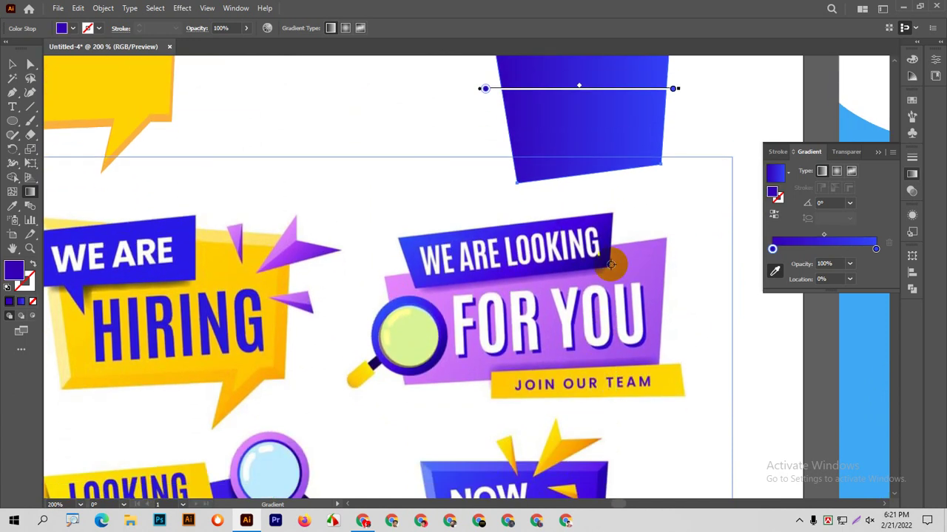
left_click(650, 273, "shift")
scroll(649, 272, "up", 1)
scroll(649, 273, "up", 1)
scroll(649, 271, "down", 2)
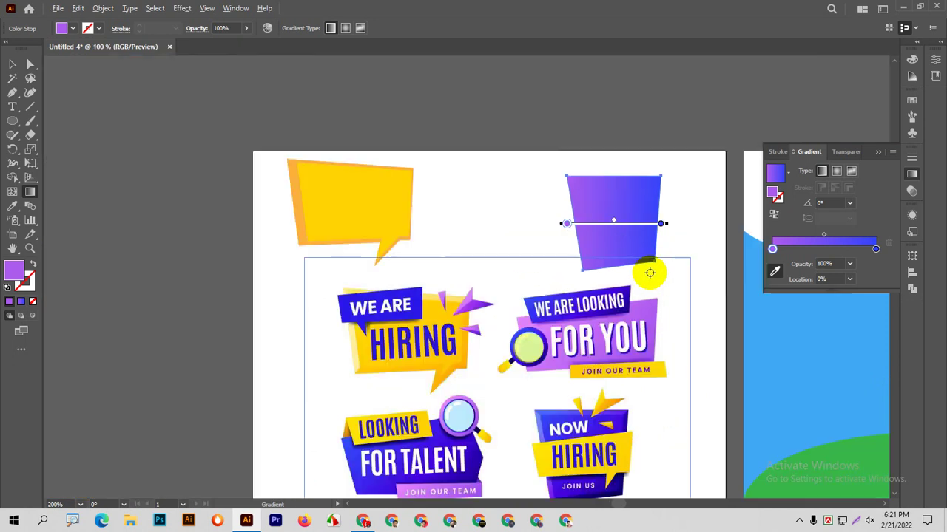
scroll(648, 271, "down", 1)
Step: Set the gradient's right stop to the navy swatch from Swatches
left_click(12, 66)
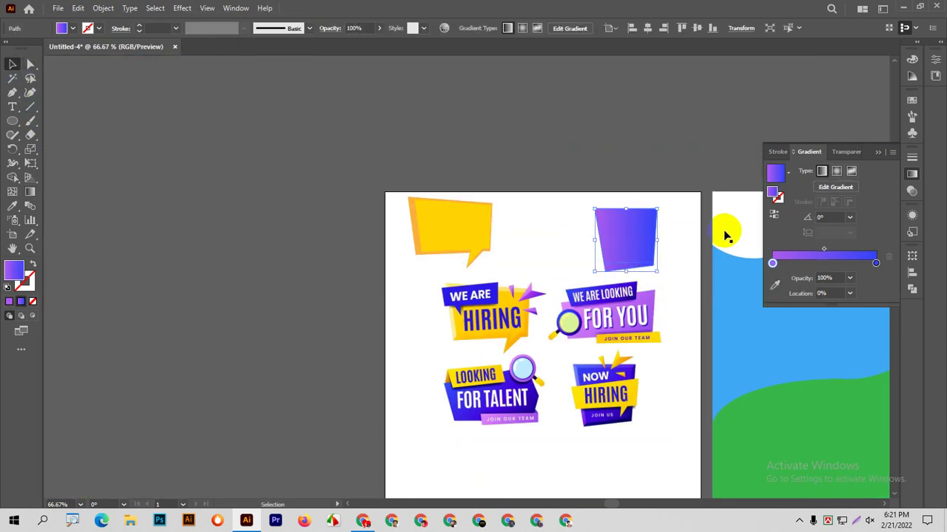
left_click(880, 263)
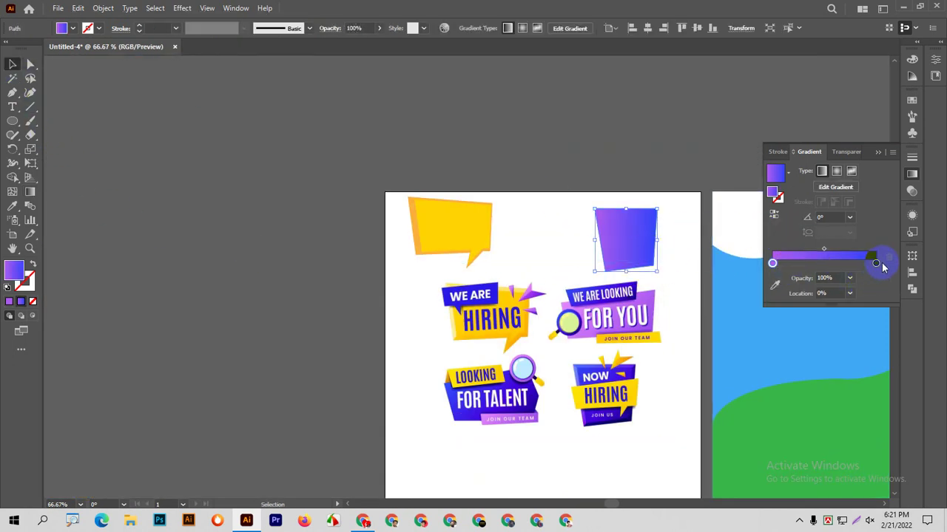
left_click(775, 285)
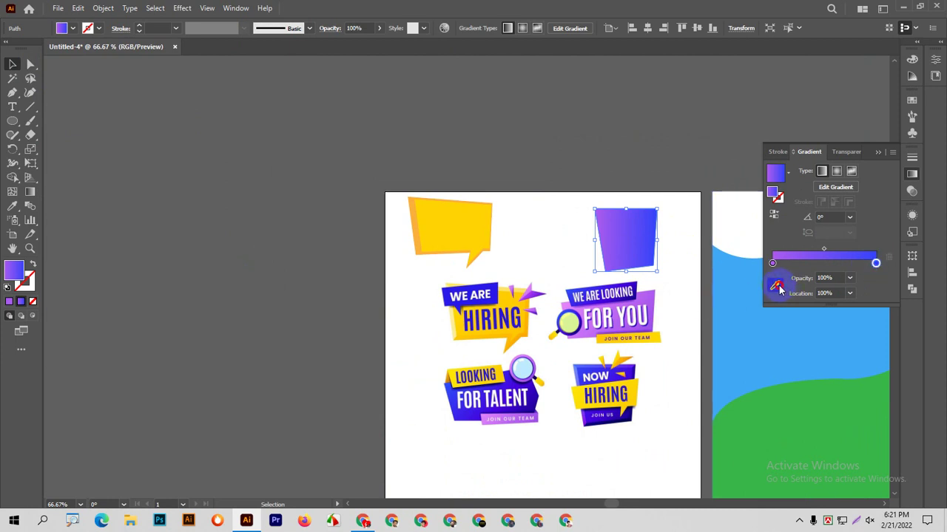
left_click(72, 30)
left_click(91, 57)
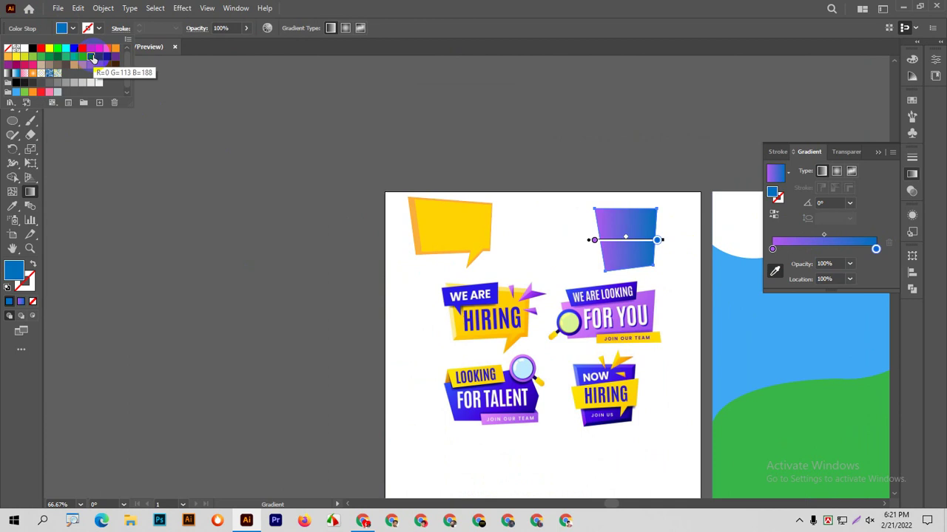
left_click(75, 48)
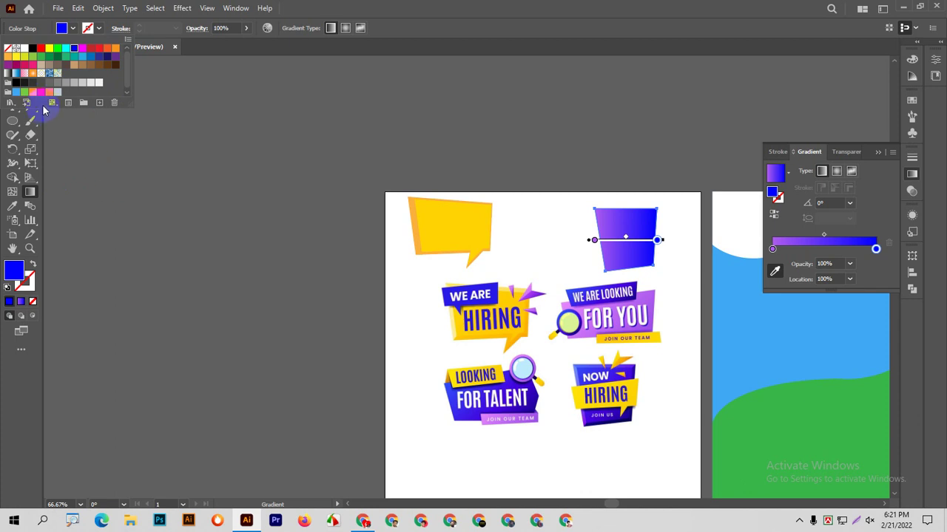
left_click(108, 58)
left_click(12, 65)
left_click(106, 135)
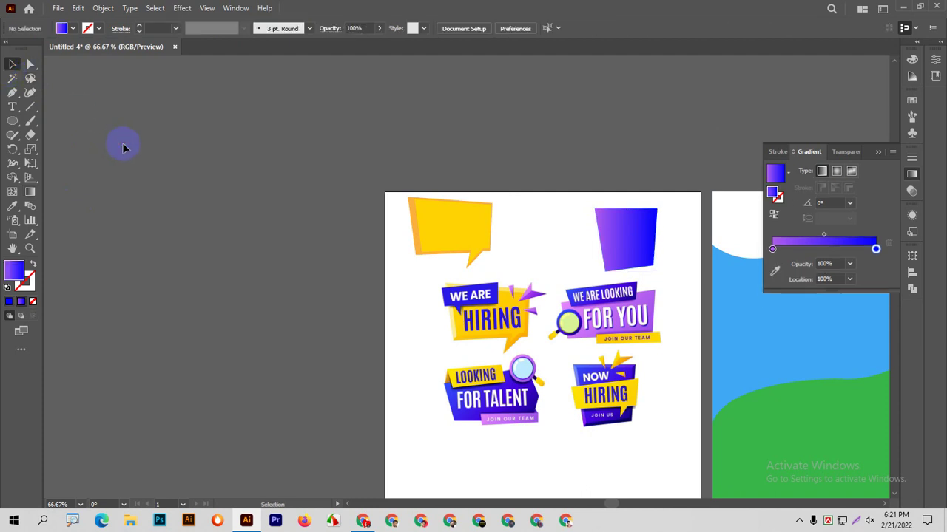
Step: Duplicate the gradient shape and make the copy's left gradient stop pink
left_click(620, 252)
key("ctrl+plus")
key("ctrl+plus")
key("ctrl+plus")
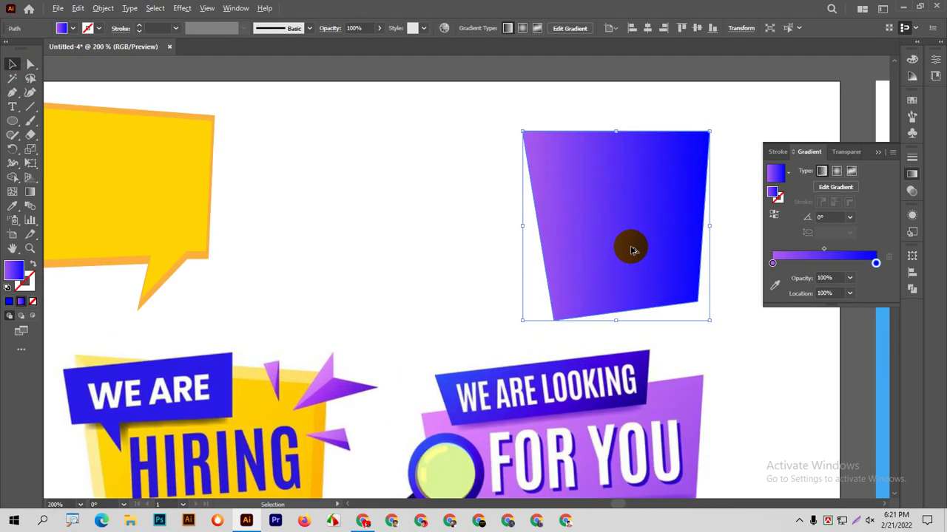
mouse_move(655, 262)
left_mouse_down()
mouse_move(617, 235)
mouse_move(668, 271)
left_mouse_up()
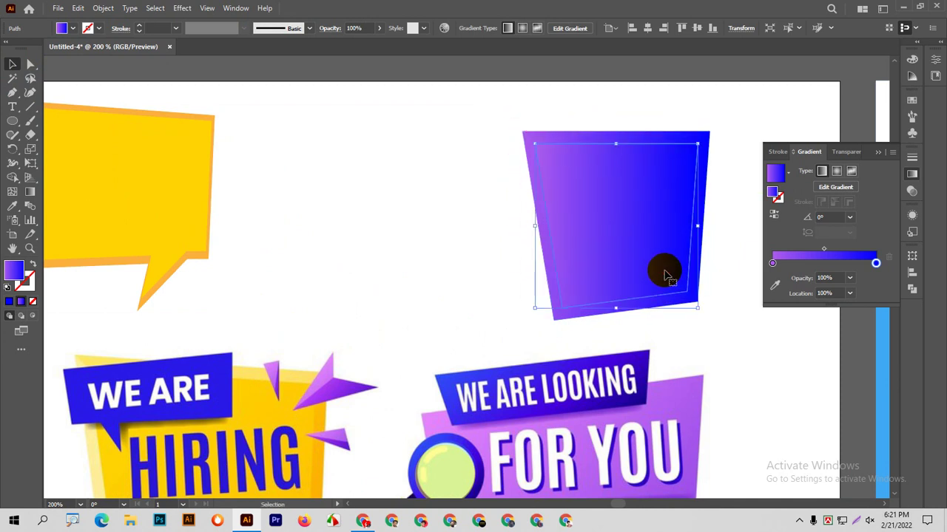
double_click(773, 264)
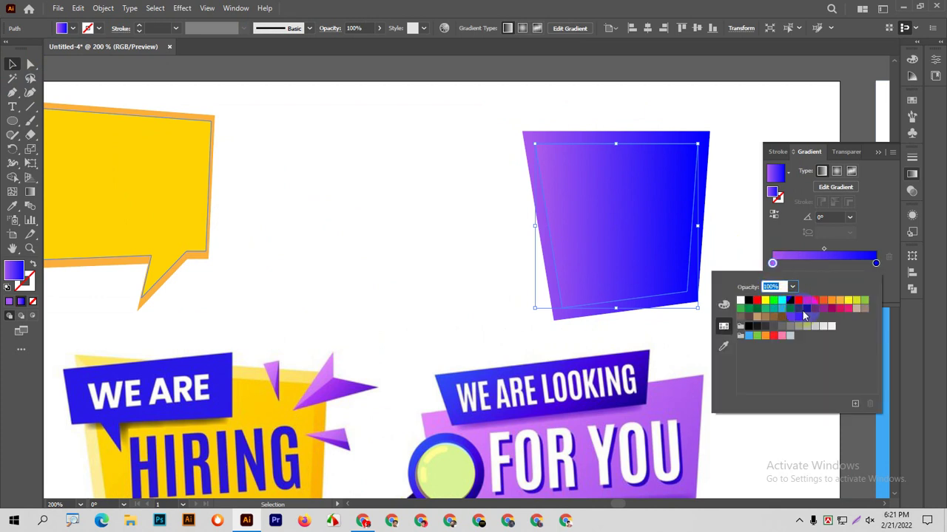
left_click(782, 336)
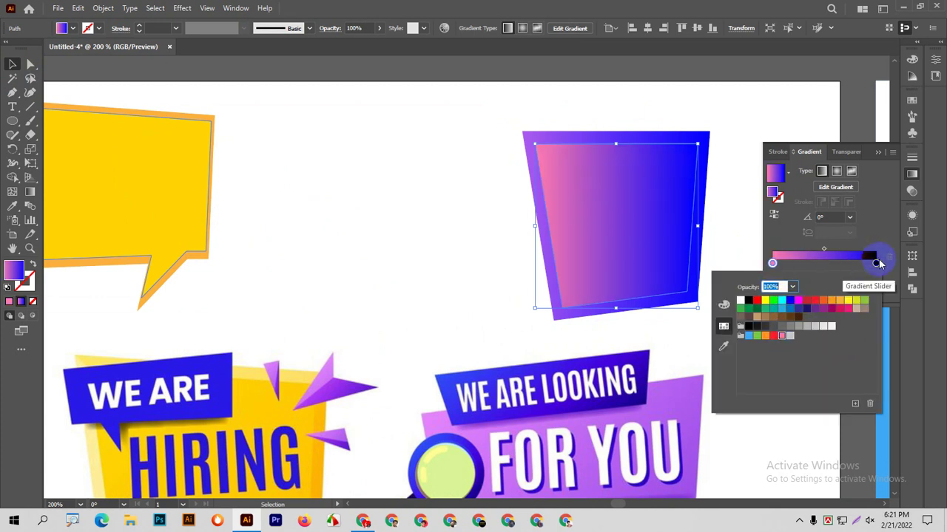
Step: Set the right stop to bright blue, raising G to 45 for #172dff
double_click(875, 264)
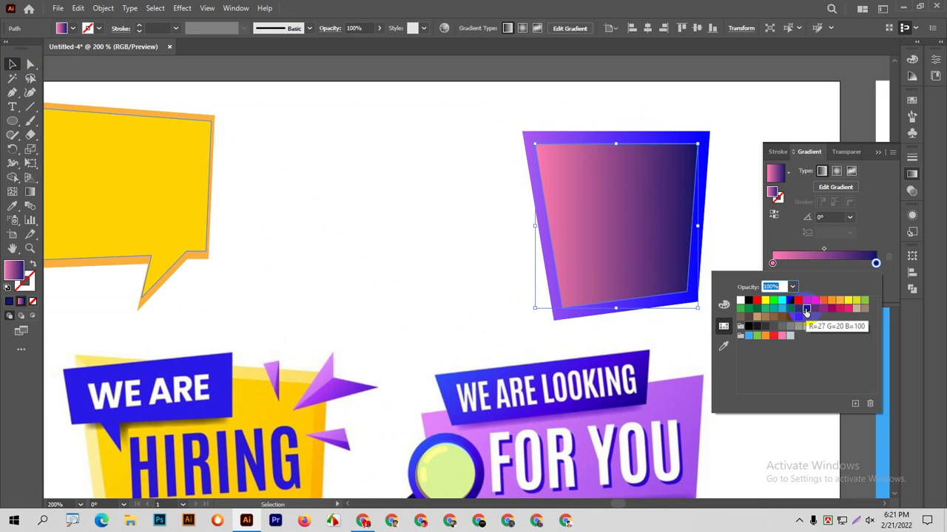
left_click(790, 300)
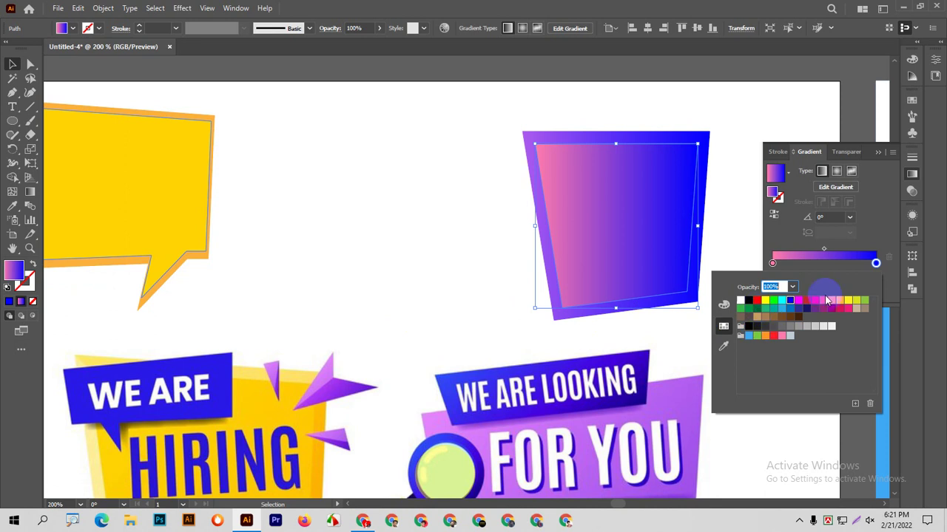
double_click(875, 264)
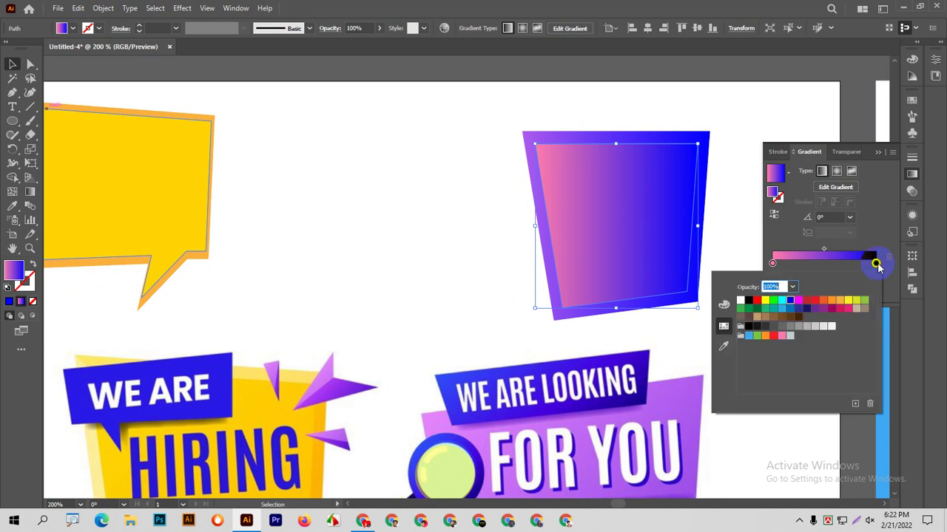
left_click(723, 306)
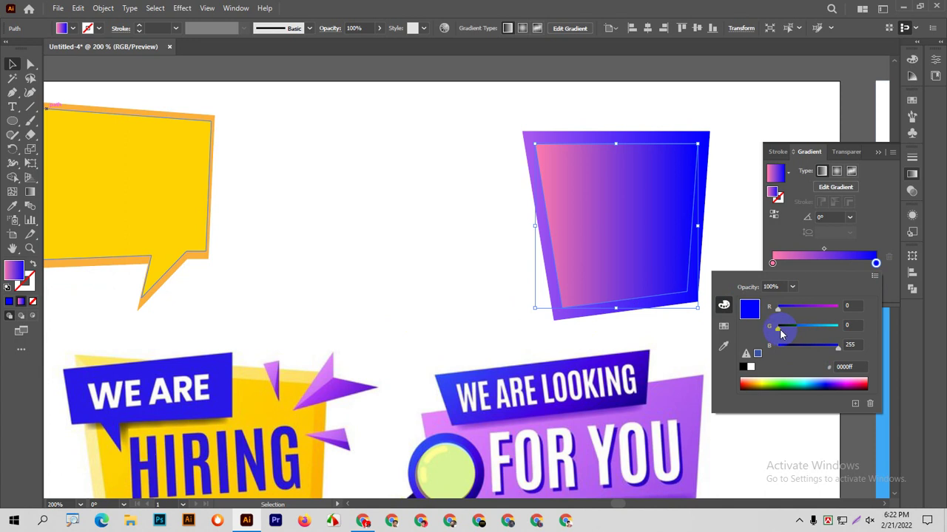
left_click_drag(782, 330, 790, 334)
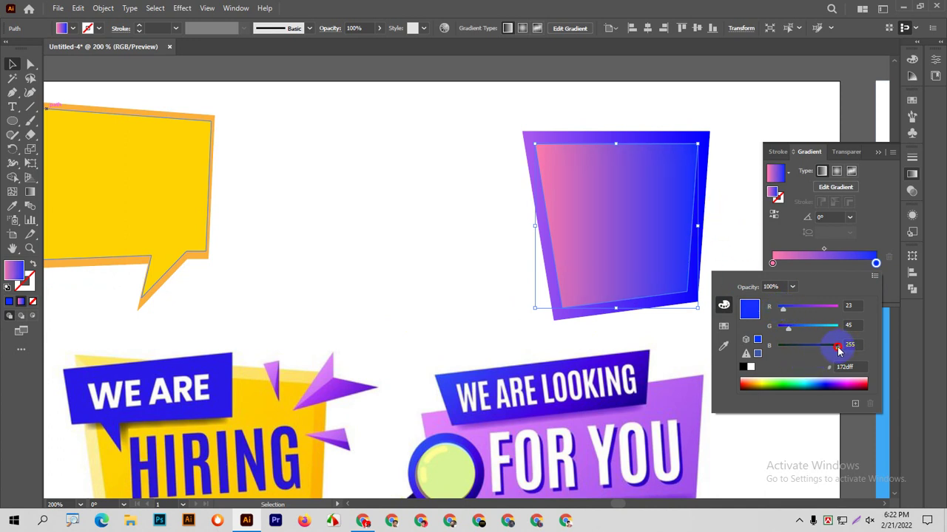
left_click(734, 226)
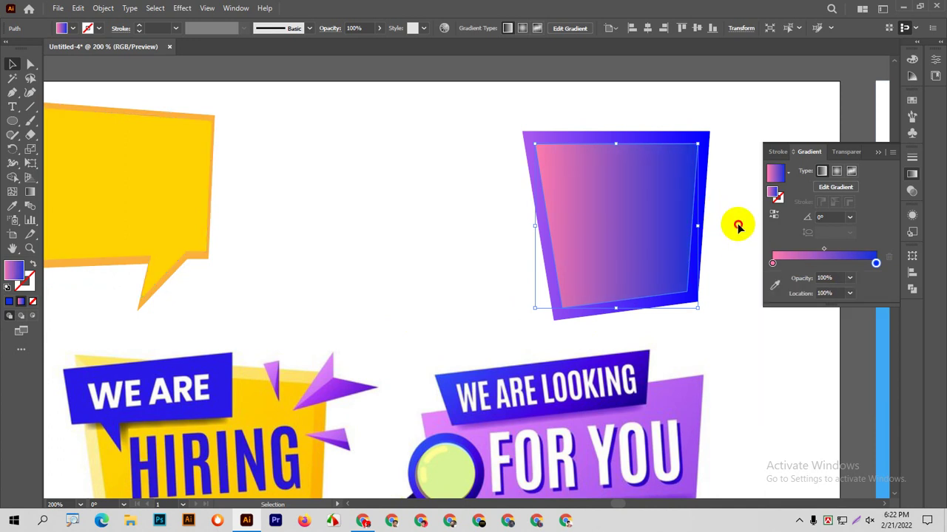
left_click(738, 228)
scroll(737, 229, "down", 1, "alt")
scroll(738, 228, "down", 1, "alt")
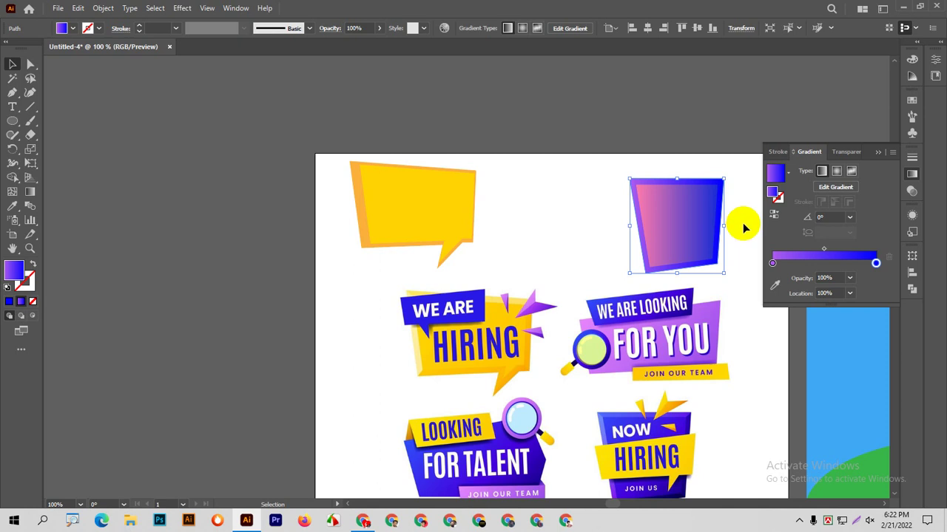
Step: Reverse the trapezoid's gradient so it runs blue to pink
left_click(742, 226)
left_click(683, 214)
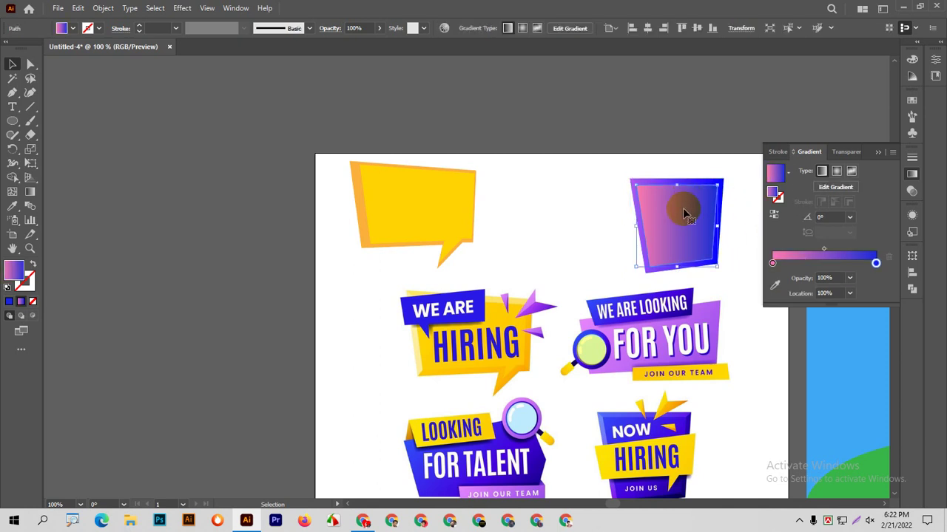
left_click(777, 220)
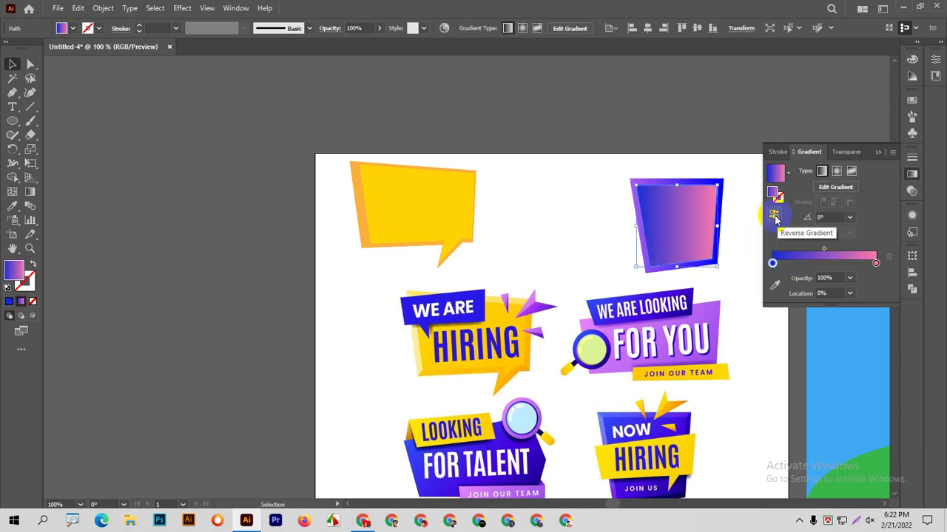
left_click(742, 225)
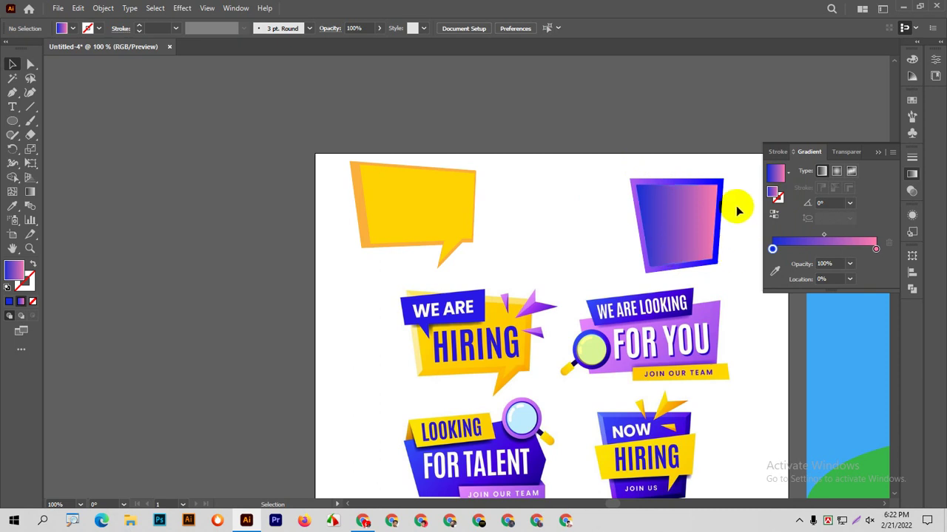
Step: Move the trapezoid to the artboard's top beside the yellow speech bubble
left_click(651, 230)
right_click(666, 225)
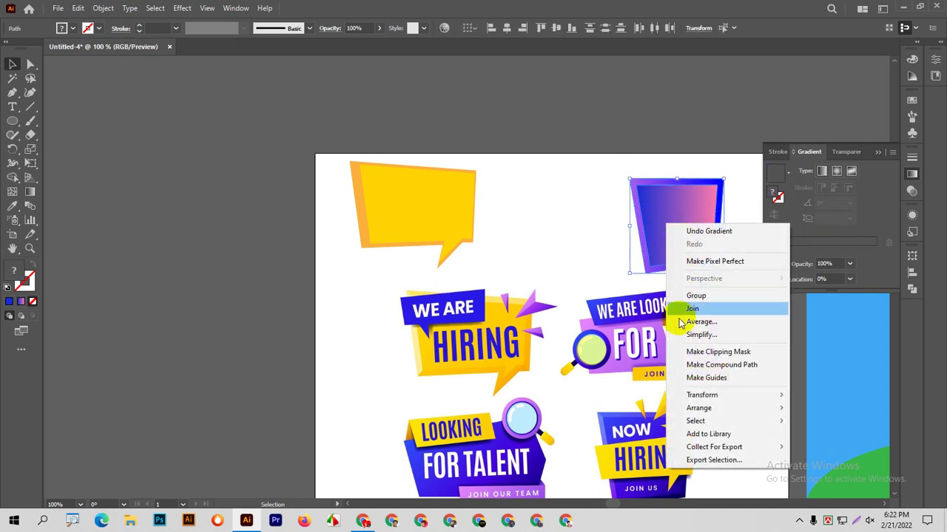
left_click(694, 296)
left_click(591, 219)
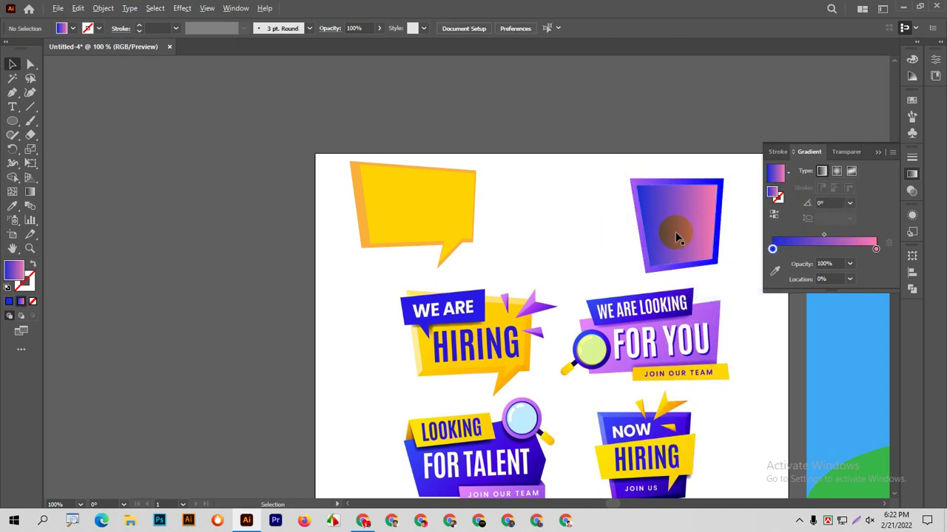
left_click_drag(670, 235, 561, 235)
key("a")
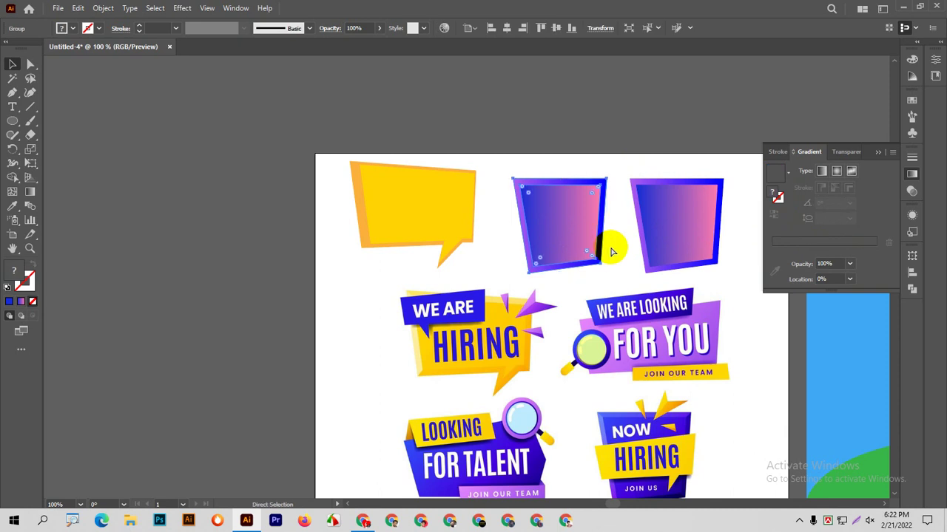
key("ctrl+z")
left_click_drag(650, 235, 552, 209)
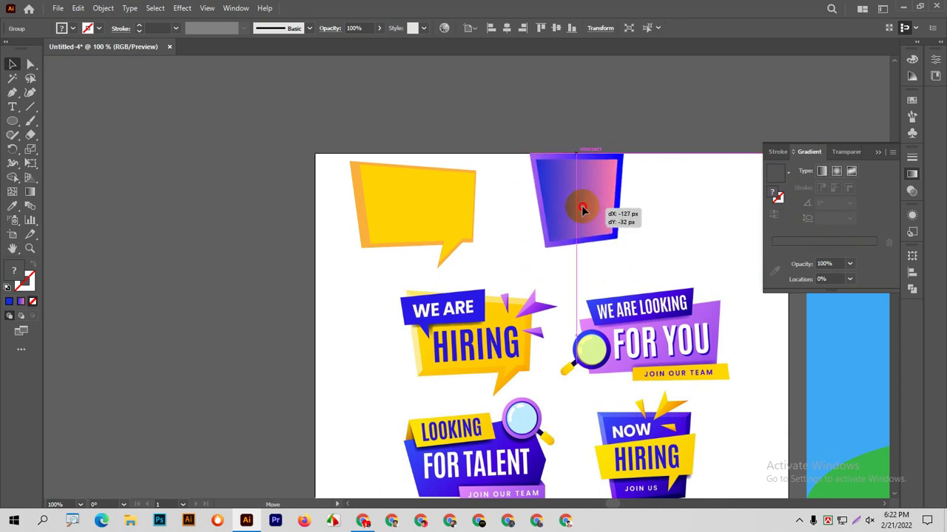
left_click(696, 236)
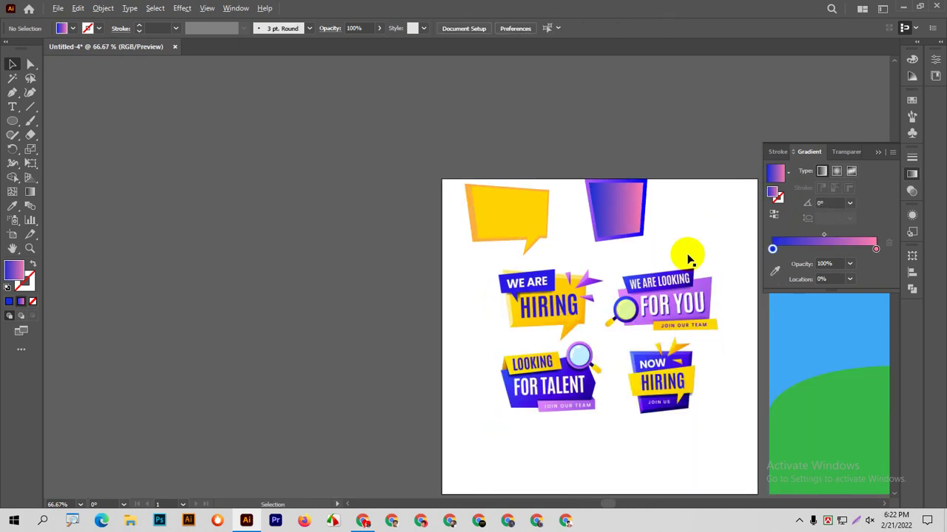
scroll(669, 392, "up", 1)
scroll(669, 394, "up", 1)
scroll(670, 396, "down", 3)
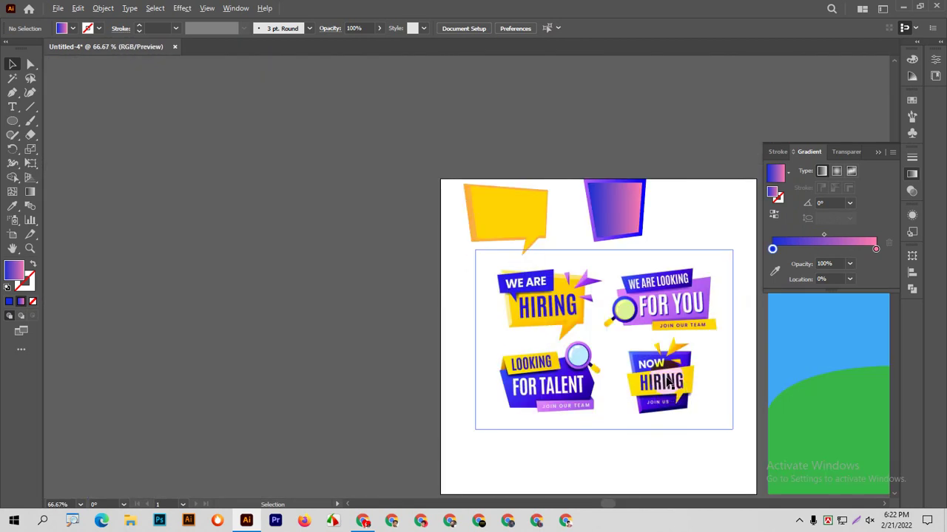
left_click_drag(629, 211, 618, 225)
left_click(676, 218)
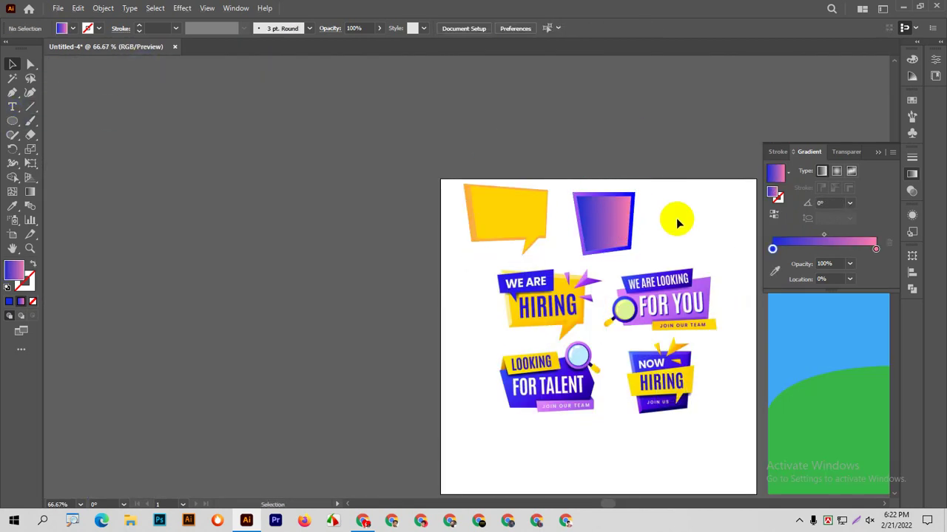
scroll(676, 218, "down", 1)
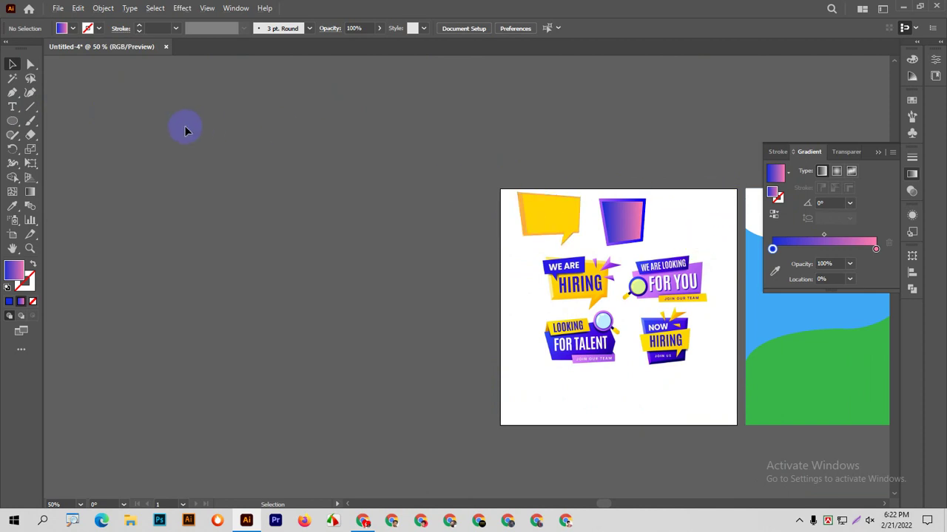
left_click(15, 92)
scroll(618, 275, "up", 3)
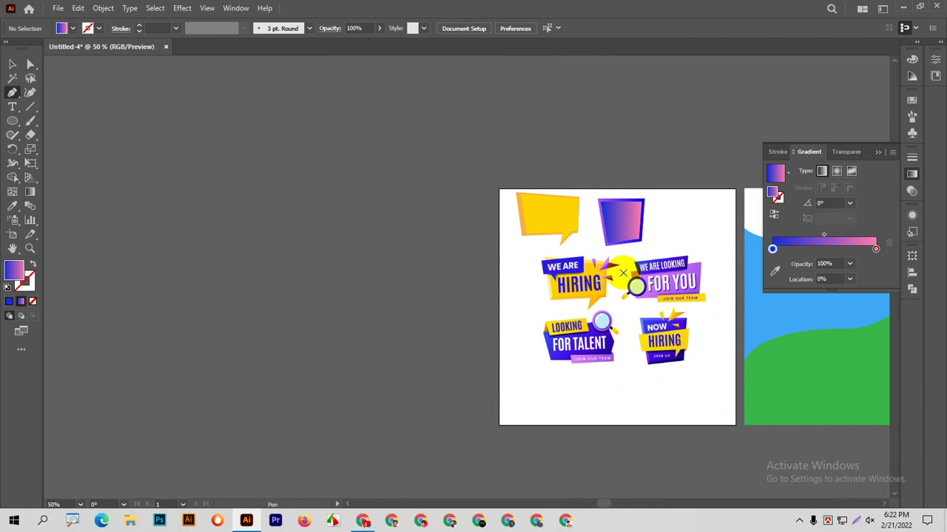
left_click(549, 220)
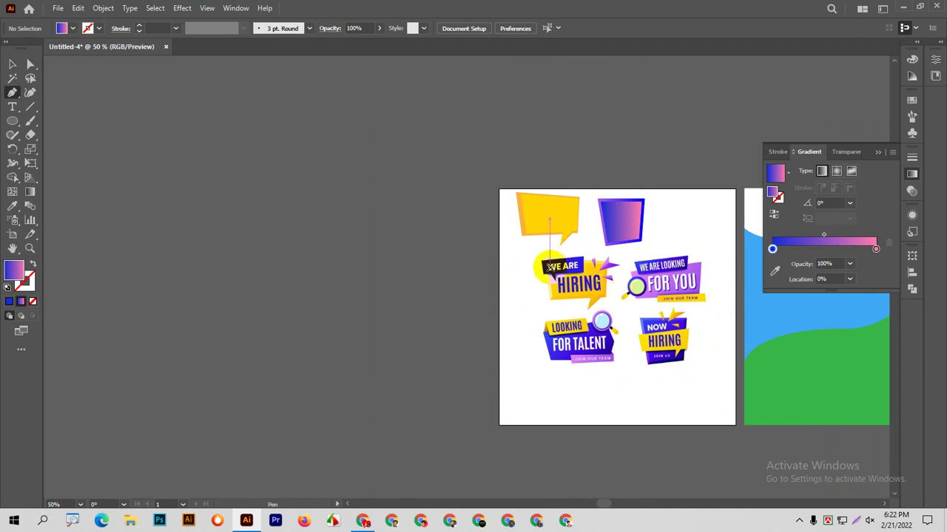
key("Escape")
scroll(525, 273, "up", 1)
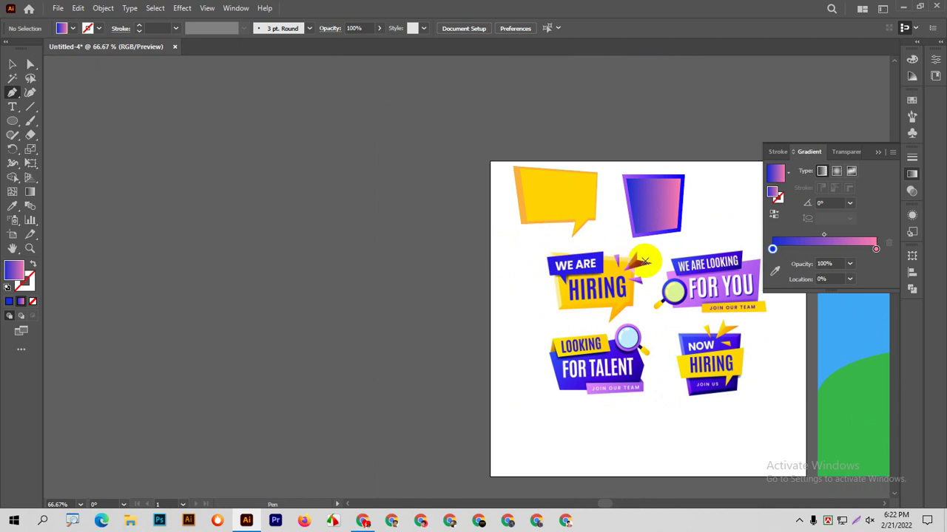
left_click(541, 220)
mouse_move(522, 245)
left_mouse_down()
mouse_move(619, 242)
mouse_move(597, 253)
left_mouse_up()
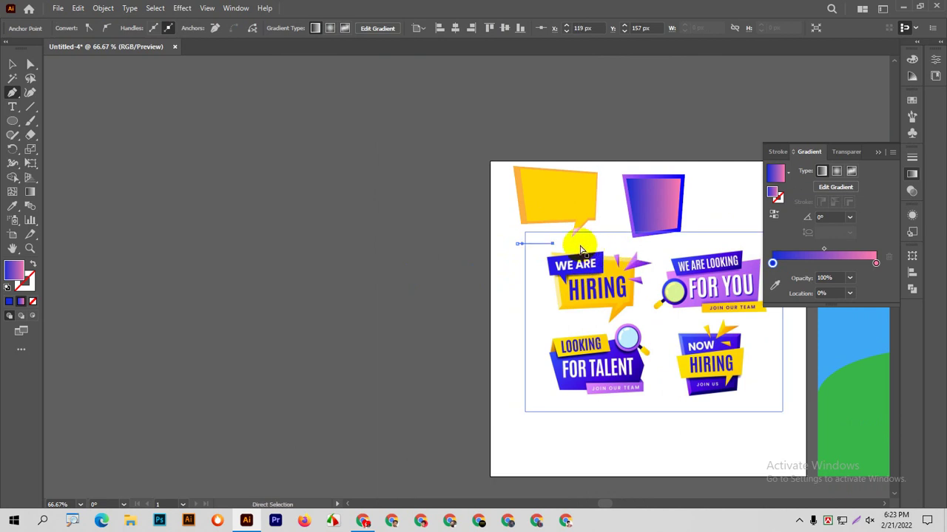
left_click_drag(598, 247, 519, 244)
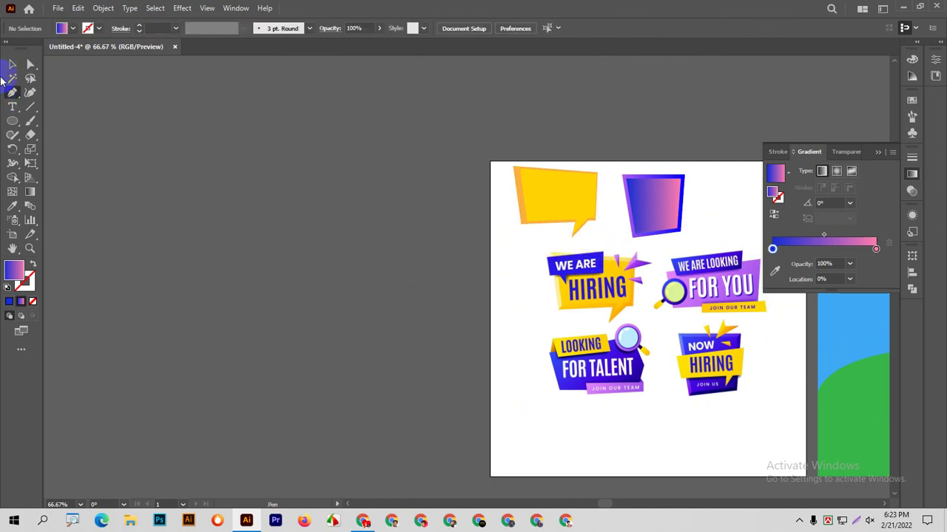
left_click(8, 65)
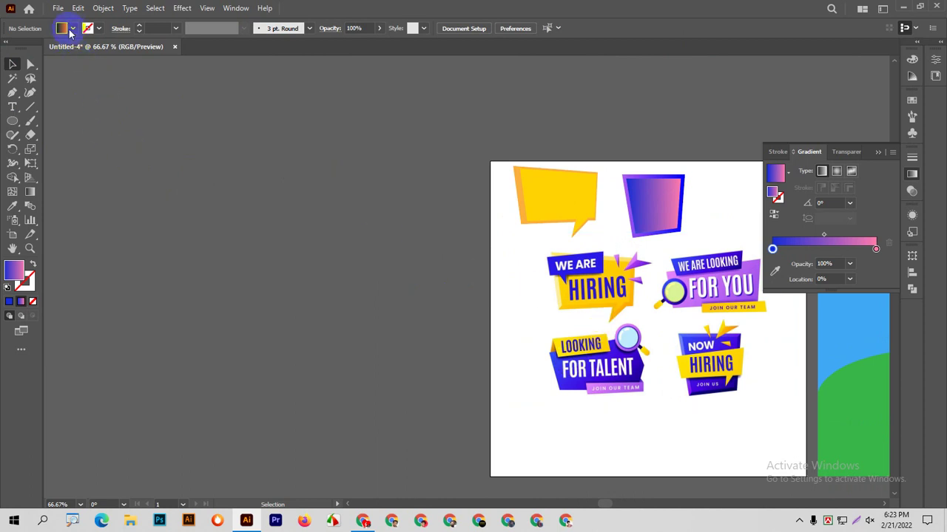
left_click(595, 228)
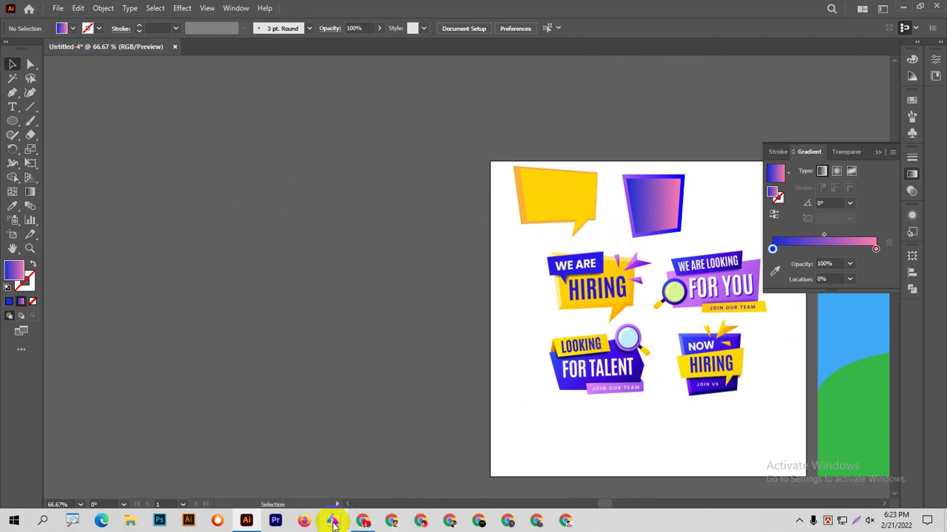
mouse_move(362, 522)
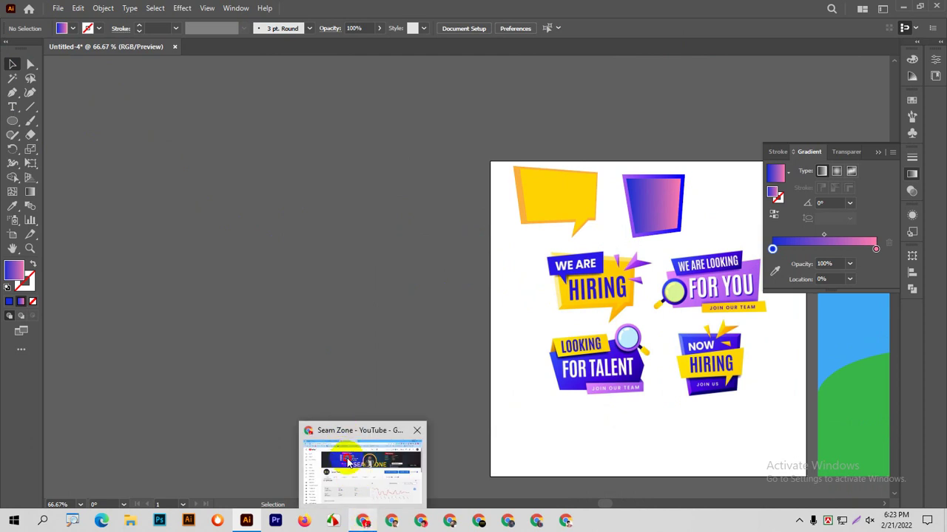
Step: In a new Chrome tab, search Google Images for 'LOGO' and browse the results
left_click(349, 462)
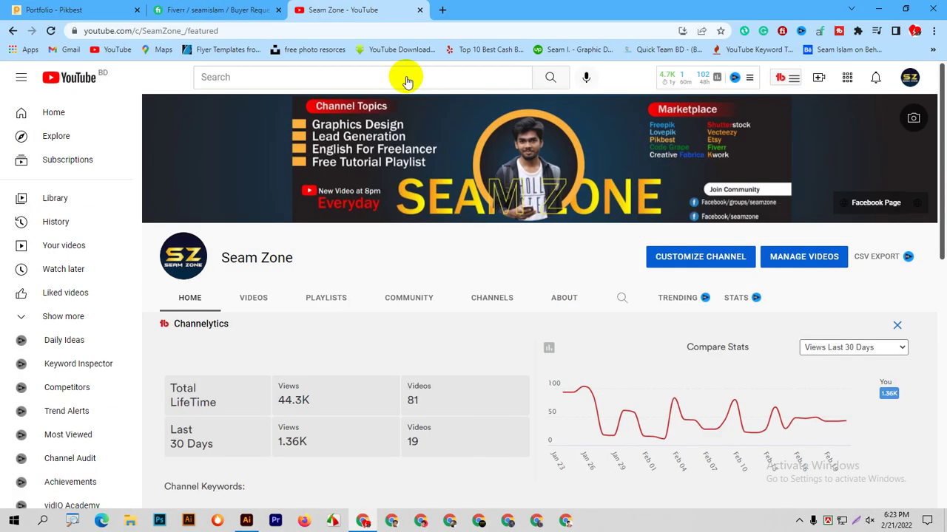
left_click(442, 10)
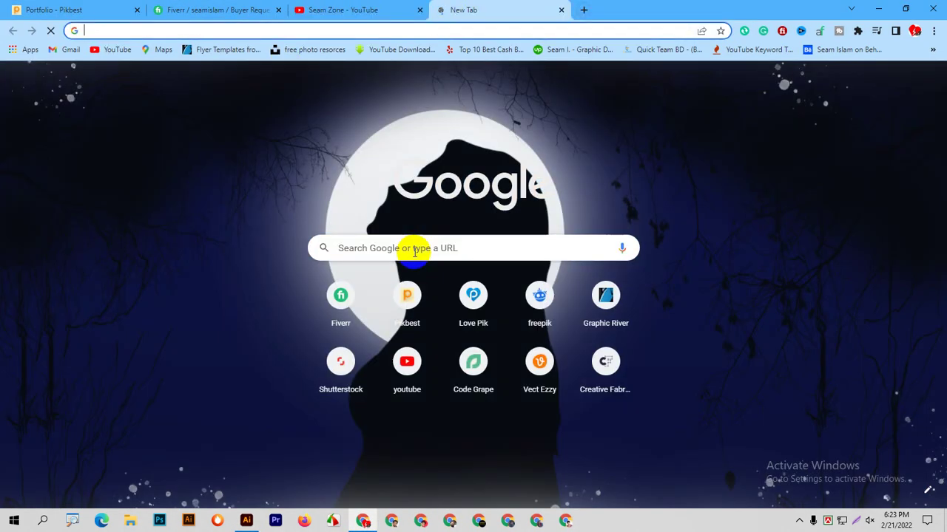
left_click(415, 252)
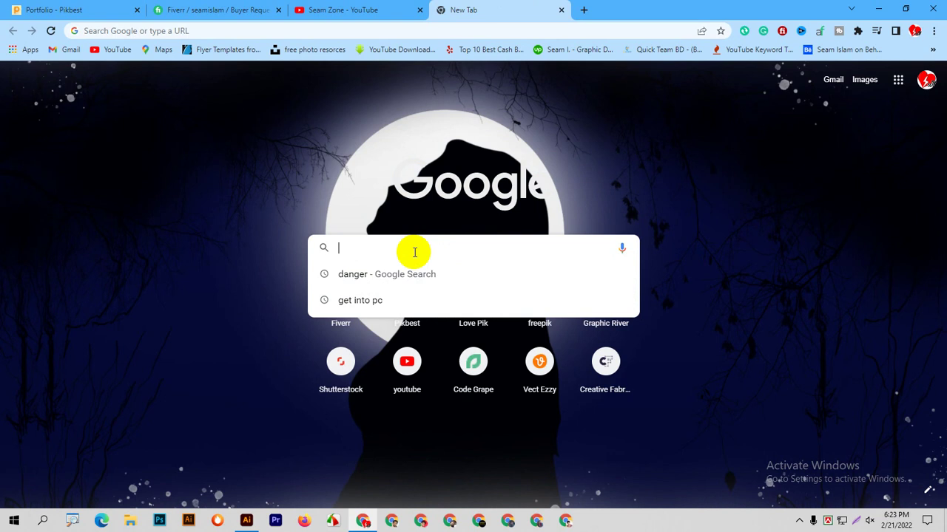
type("LO")
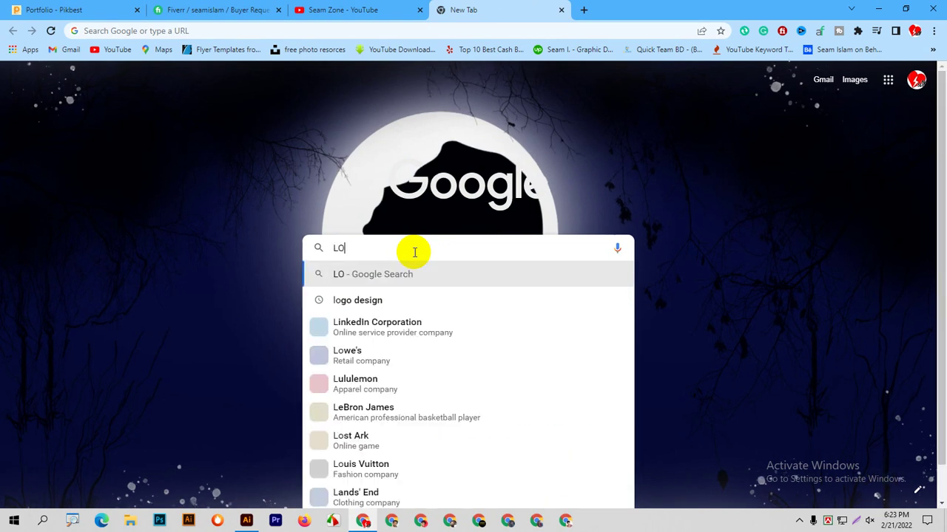
type("GO")
key("Return")
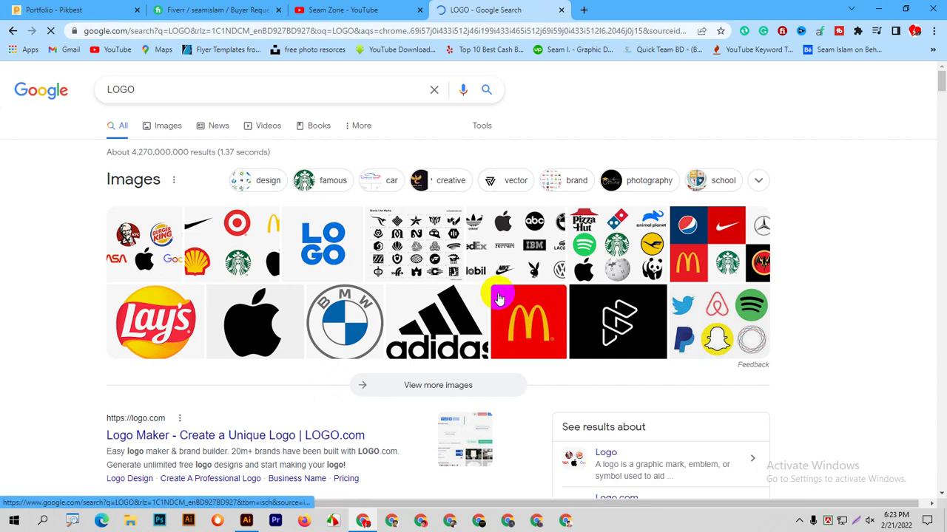
left_click(161, 127)
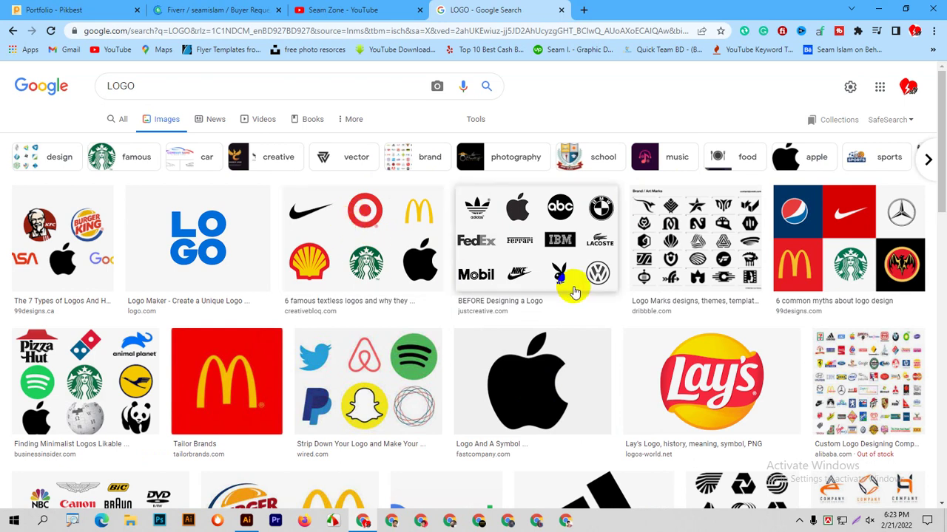
scroll(566, 289, "down", 4)
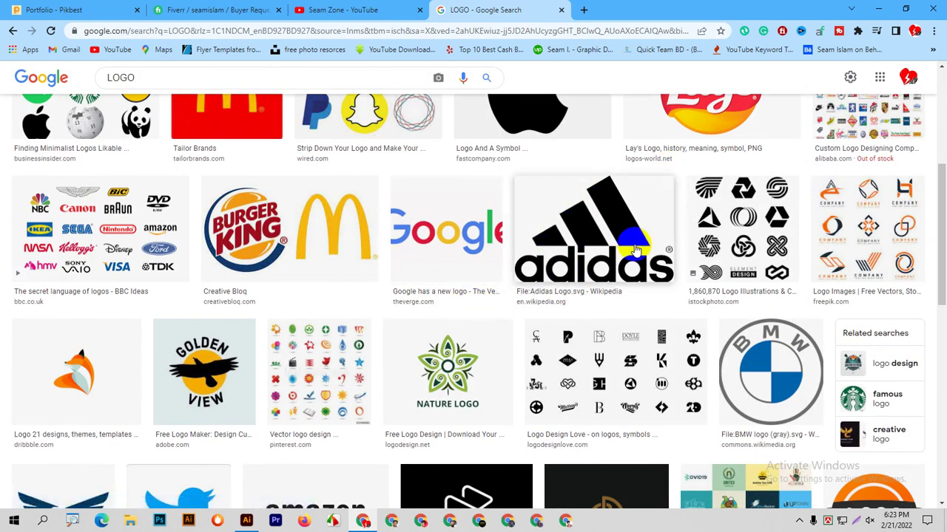
scroll(626, 269, "down", 2)
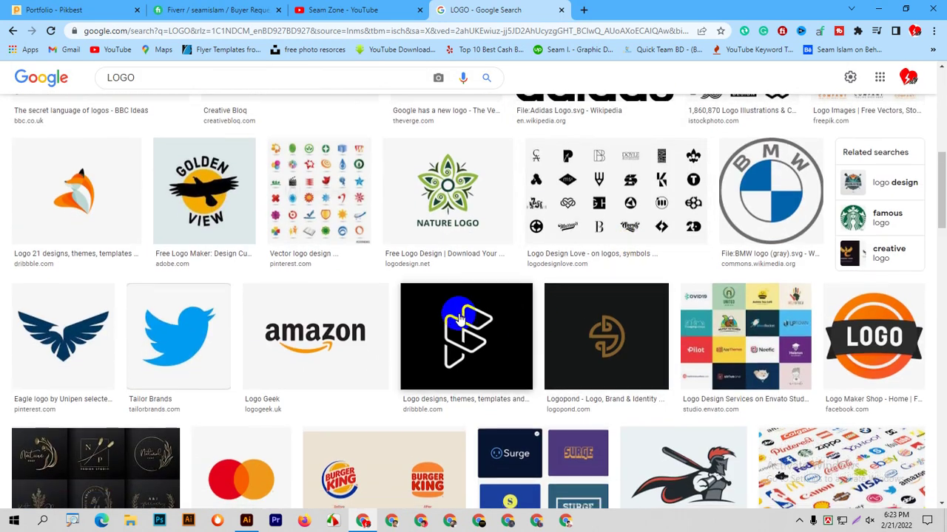
scroll(511, 303, "down", 2)
scroll(510, 303, "up", 2)
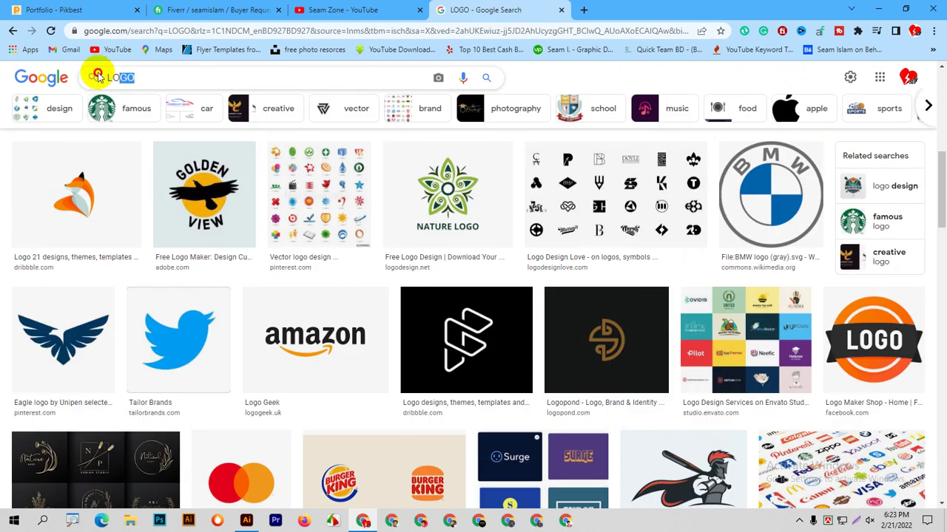
Step: Search images for 'L LOGO' and copy the yellow letter-L logo from its preview
left_click_drag(96, 77, 195, 75)
type("L")
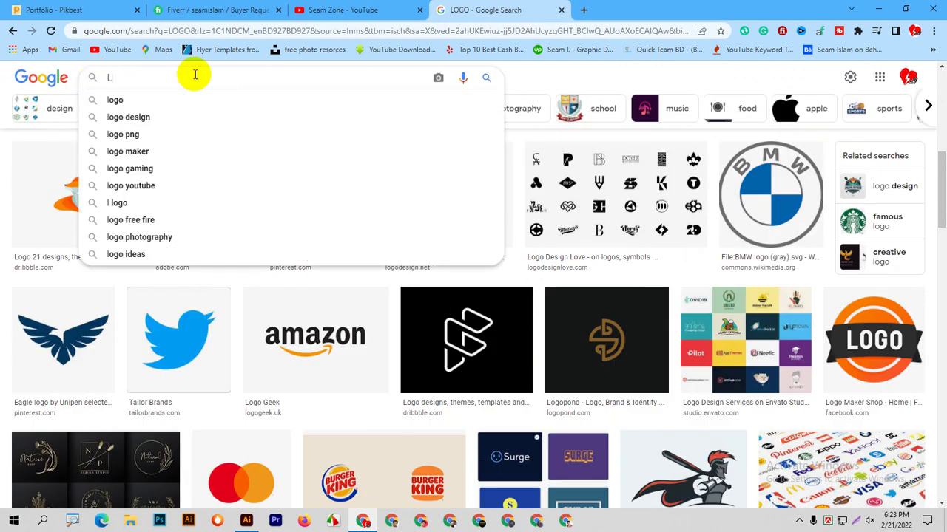
type(" LOGO")
key("Return")
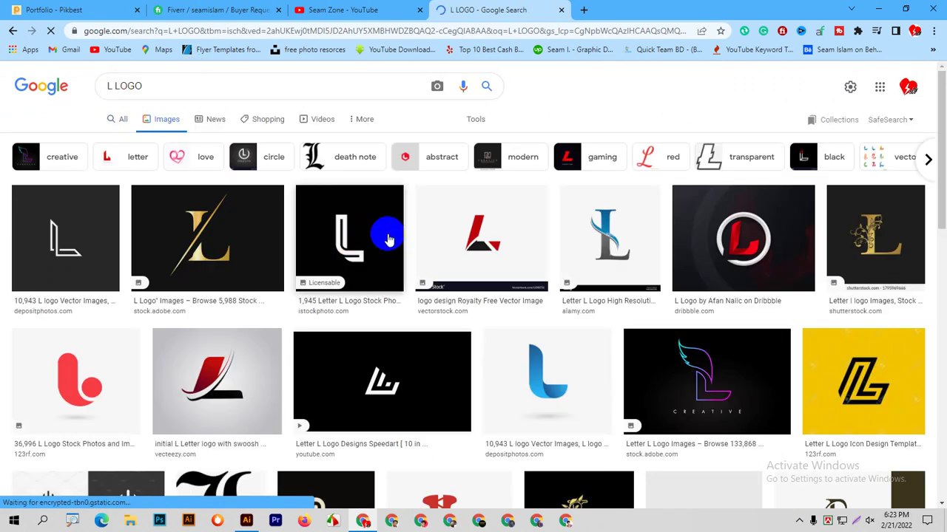
scroll(387, 237, "down", 2)
scroll(389, 239, "down", 1)
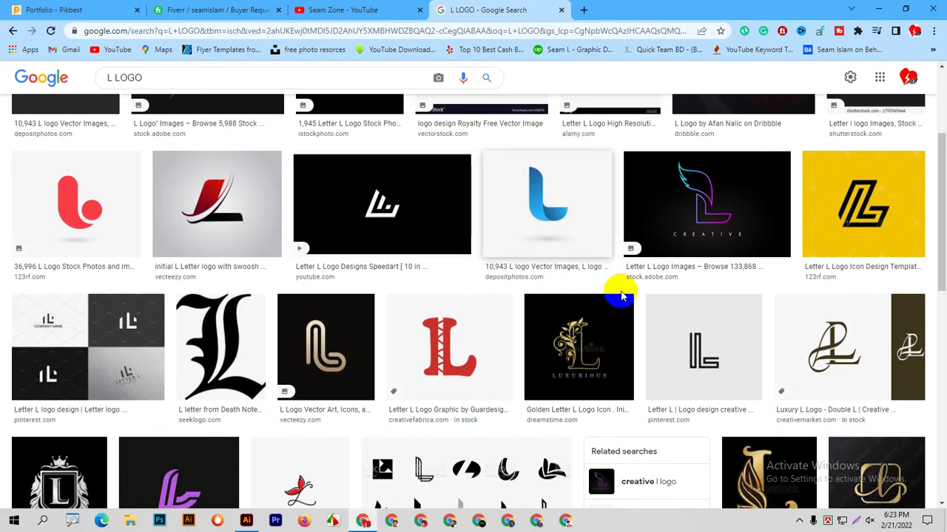
left_click(855, 215)
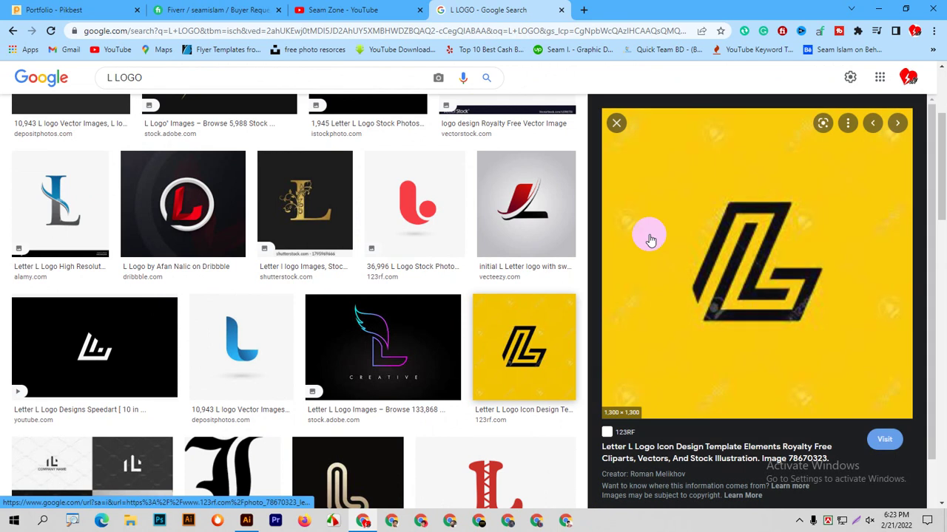
right_click(749, 262)
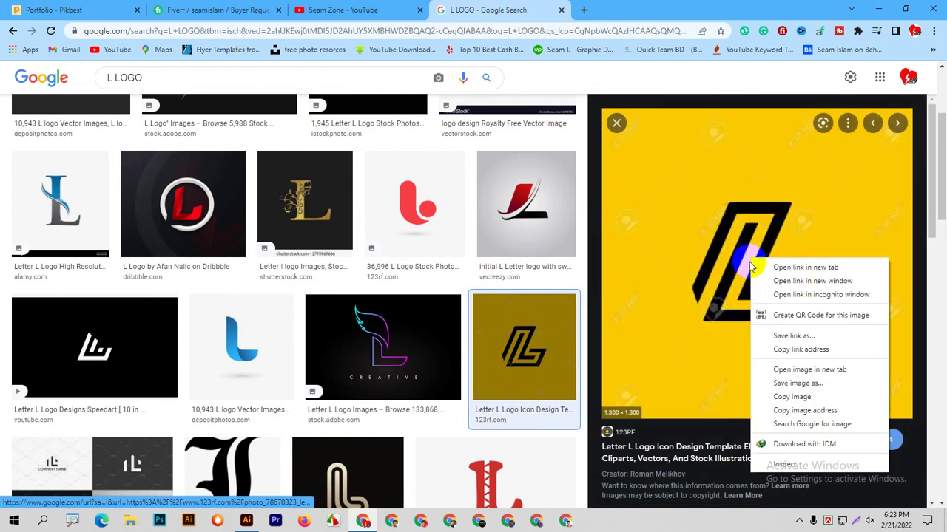
left_click(789, 400)
right_click(661, 269)
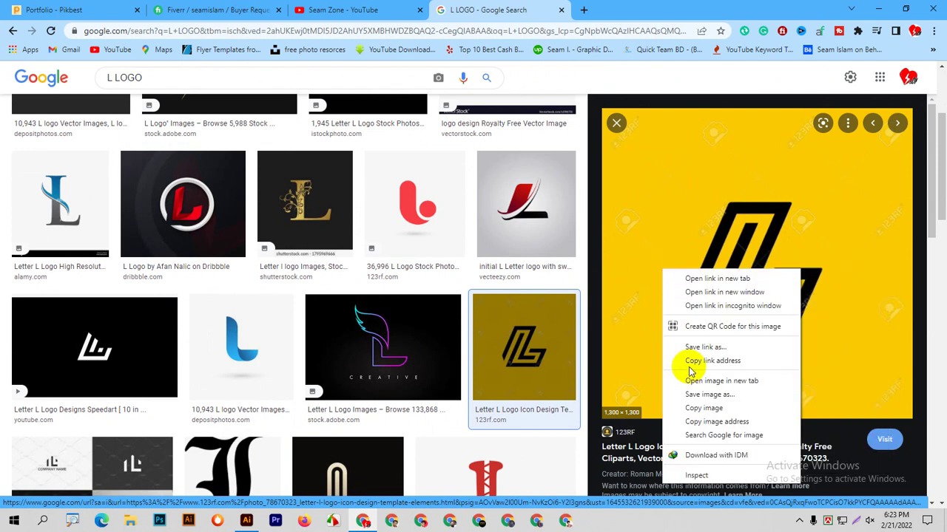
left_click(695, 408)
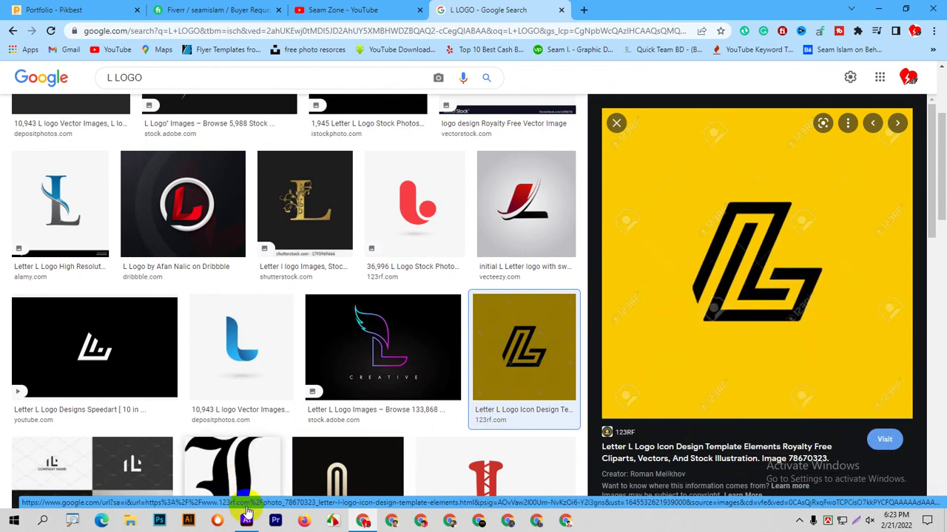
Step: Back in Illustrator, paste the copied yellow L logo image with Edit > Paste
left_click(246, 520)
left_click(78, 8)
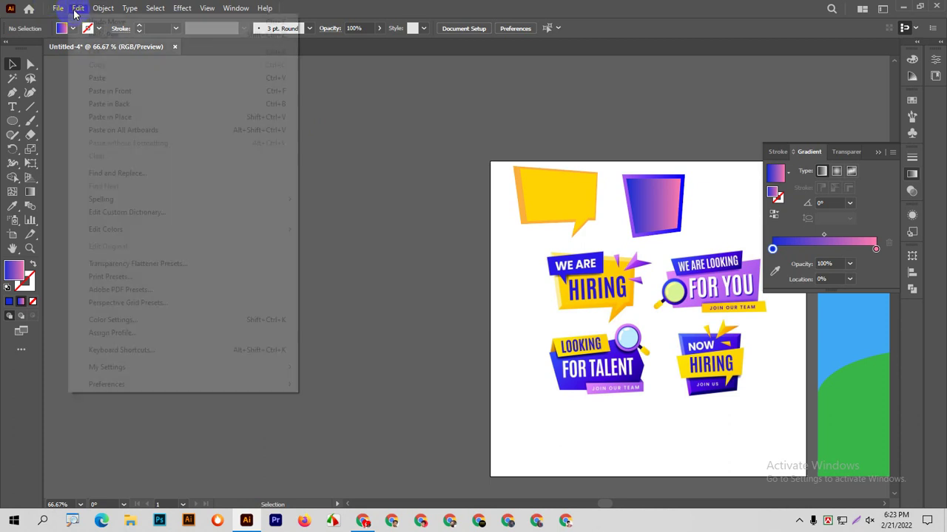
left_click(101, 77)
left_click(448, 229)
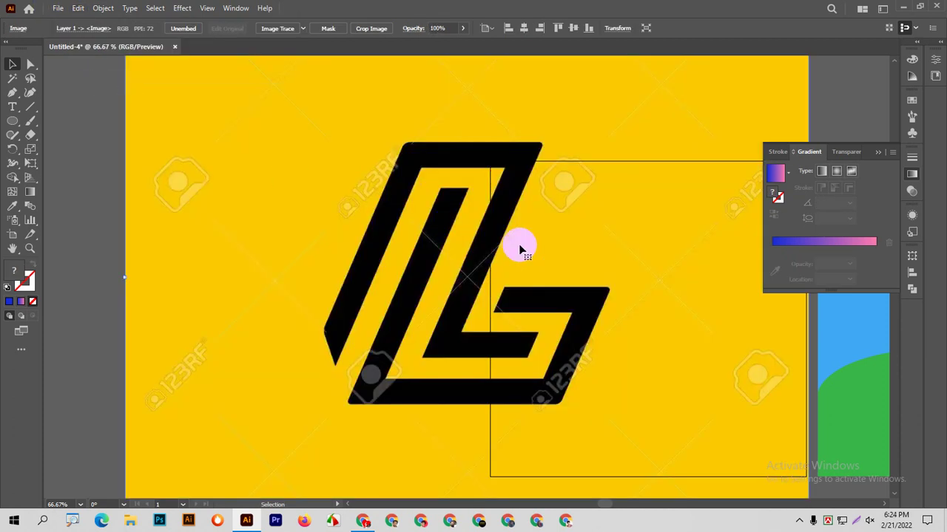
scroll(520, 248, "down", 1)
scroll(520, 249, "down", 2)
scroll(520, 248, "down", 1)
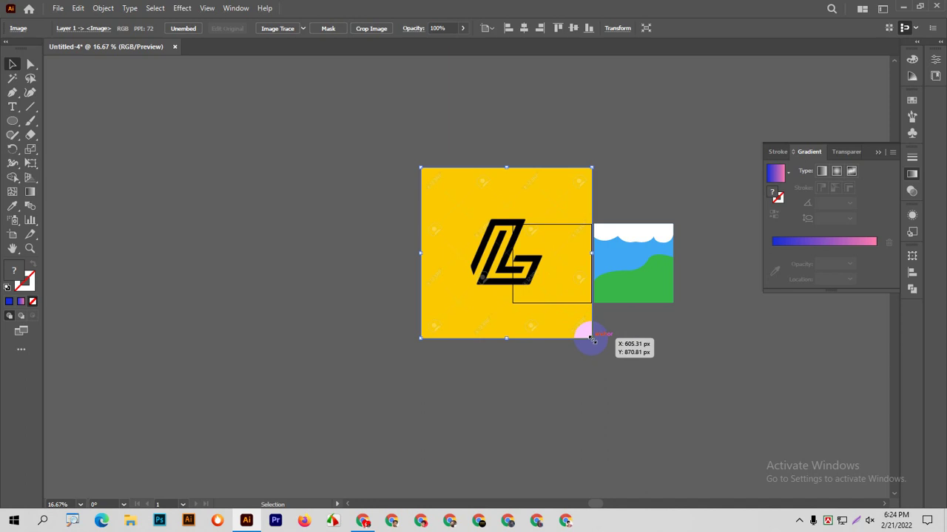
Step: Scale the pasted logo image down to about 345 px beside the artboards
left_click_drag(591, 338, 461, 208)
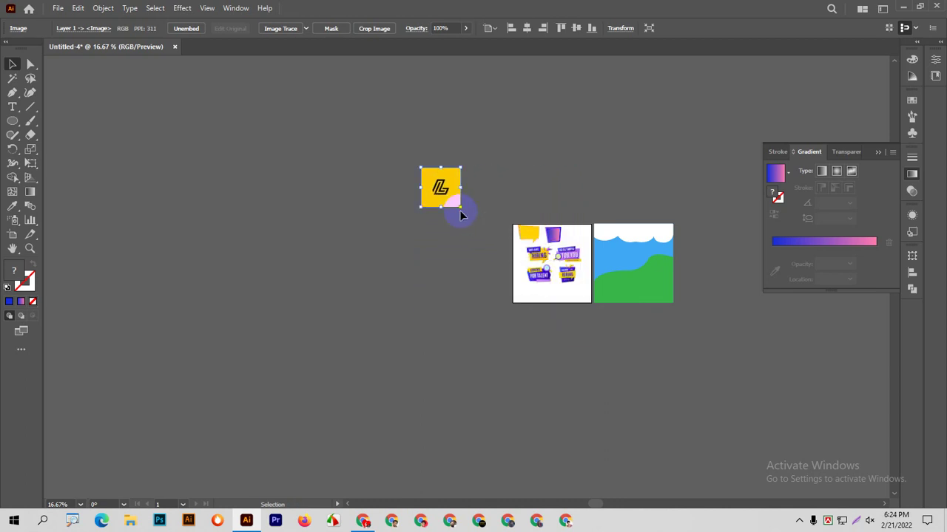
scroll(424, 172, "up", 4)
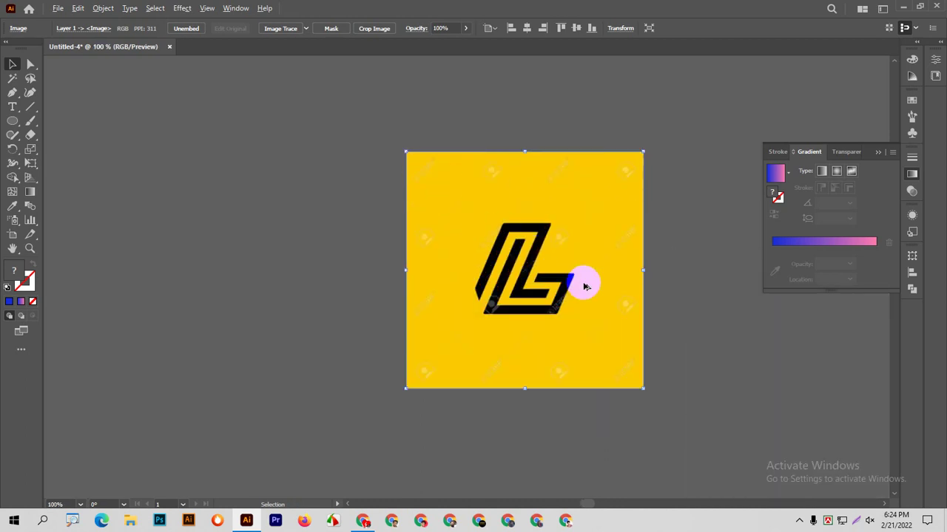
scroll(595, 291, "up", 1)
scroll(595, 291, "up", 1)
scroll(595, 291, "up", 1)
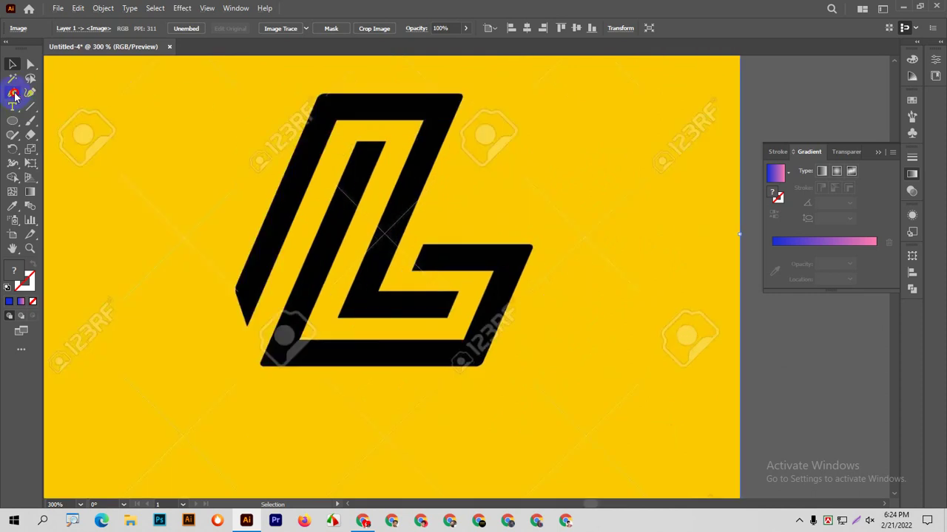
Step: Start a Pen path at the logo's lower-left corner and set its opacity to 35%
left_click(12, 63)
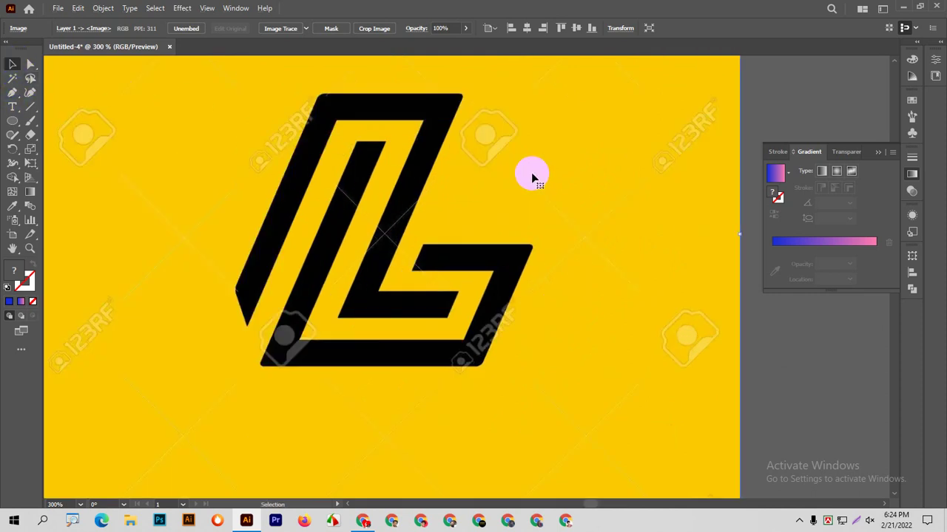
left_click(13, 105)
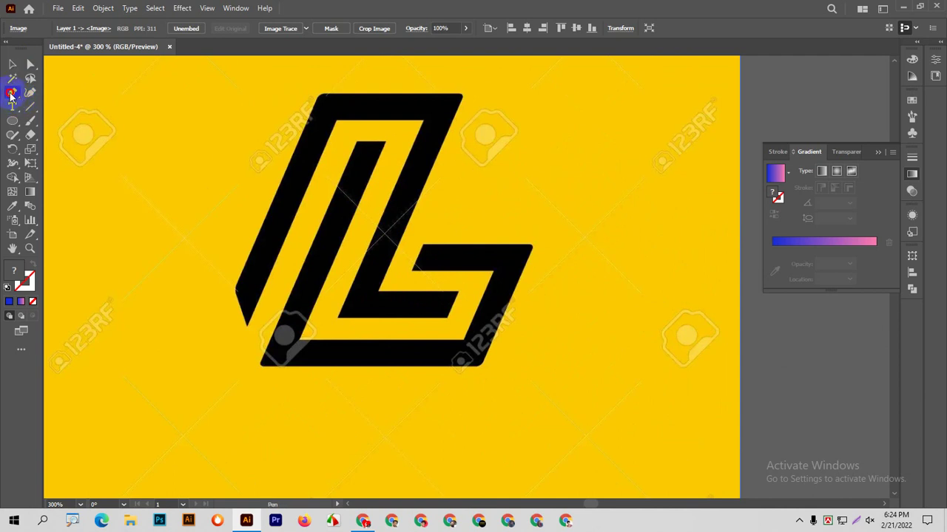
left_click(235, 295)
left_click(246, 319)
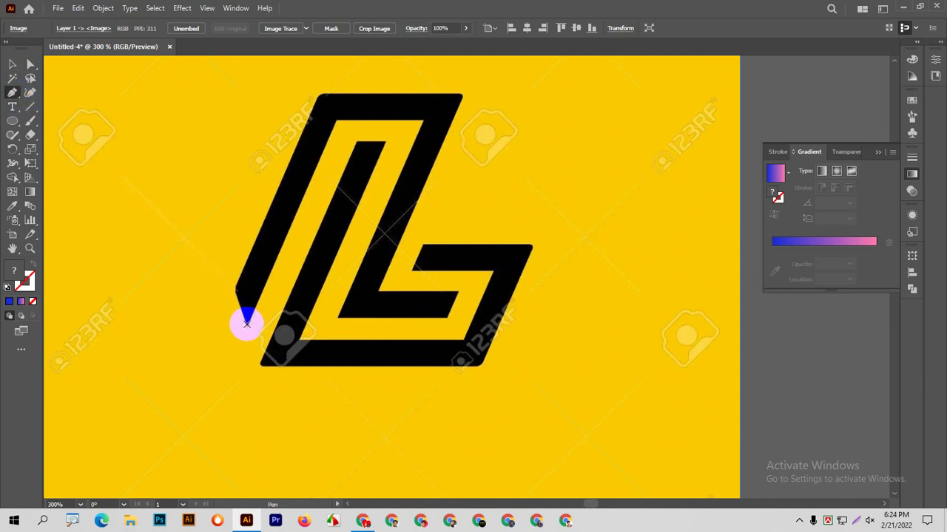
left_click(246, 324)
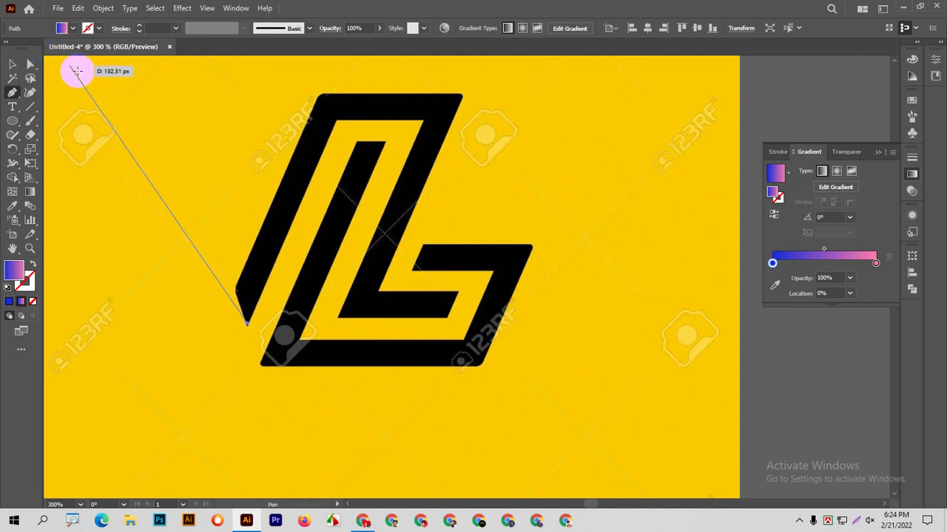
left_click(378, 30)
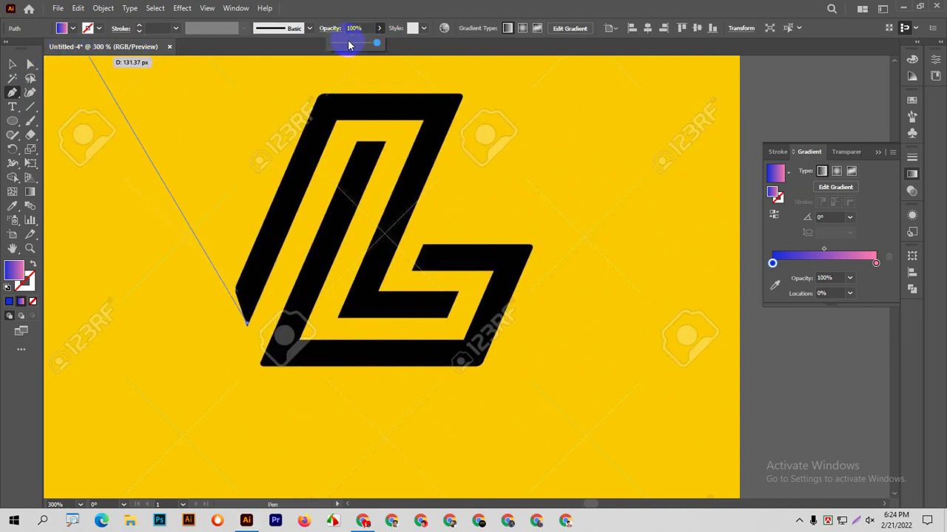
left_click(349, 43)
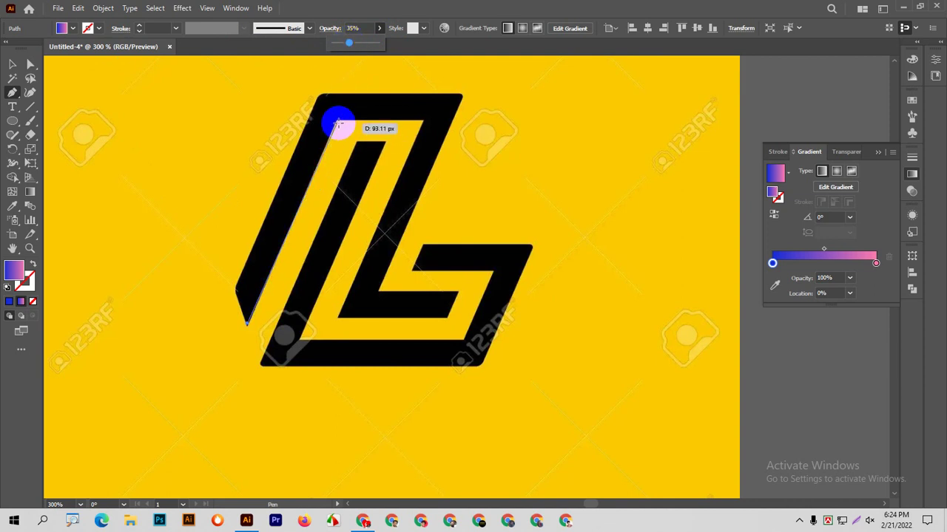
Step: Add anchors along the left stroke's top, the L's inner corner and its base
left_click_drag(336, 123, 335, 122)
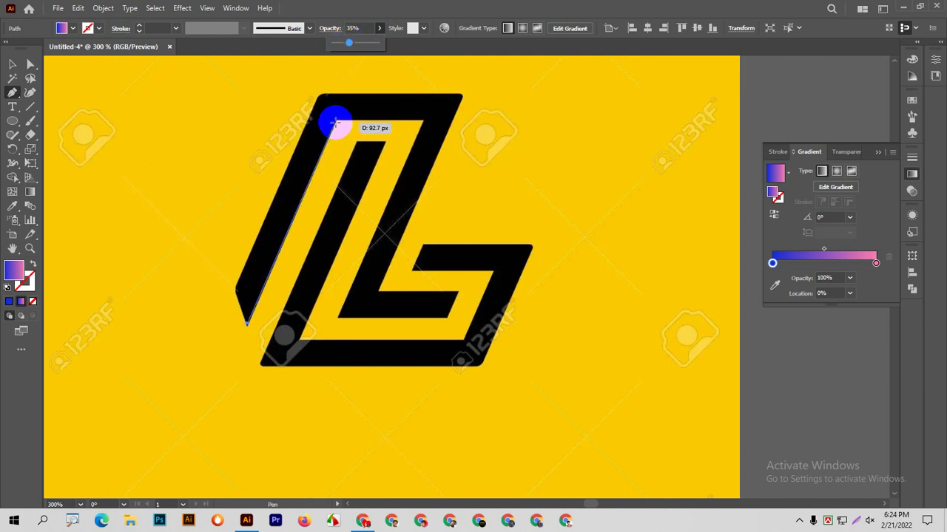
left_click_drag(334, 122, 424, 121)
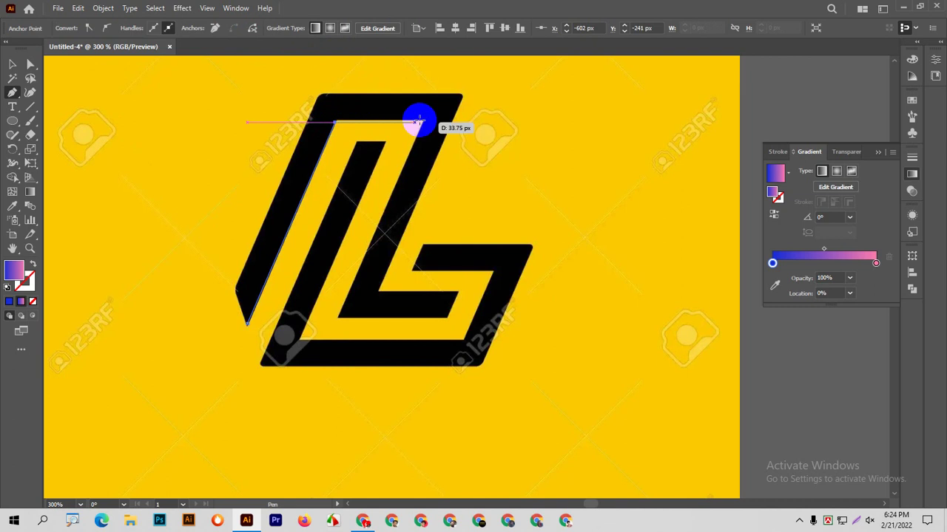
left_click(422, 122)
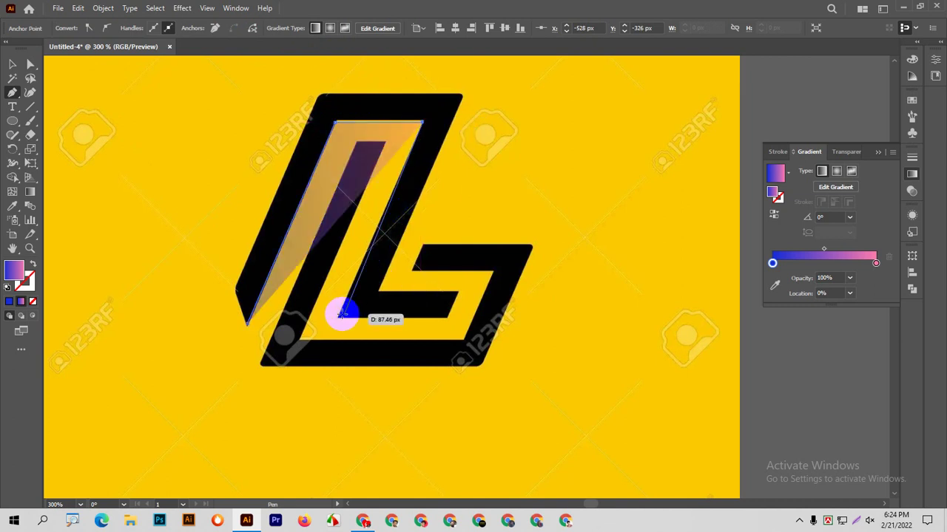
left_click(339, 316)
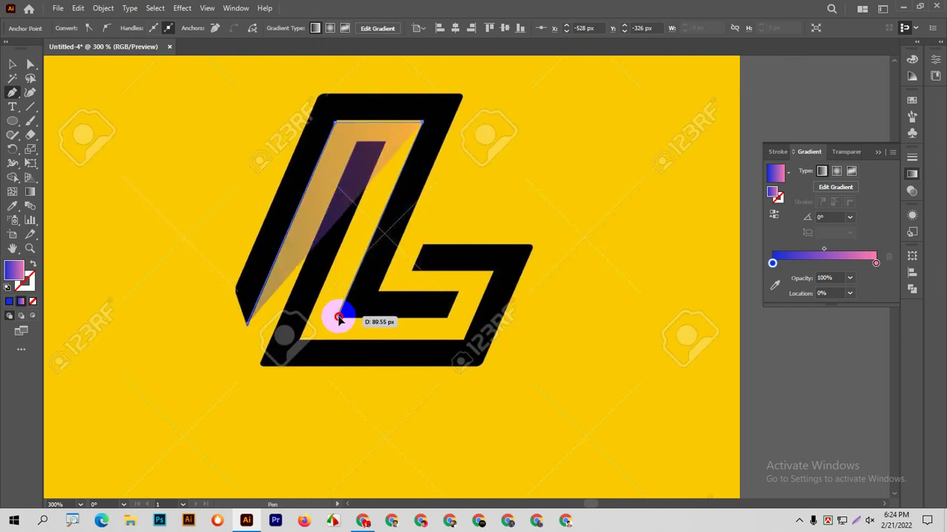
left_click(447, 316)
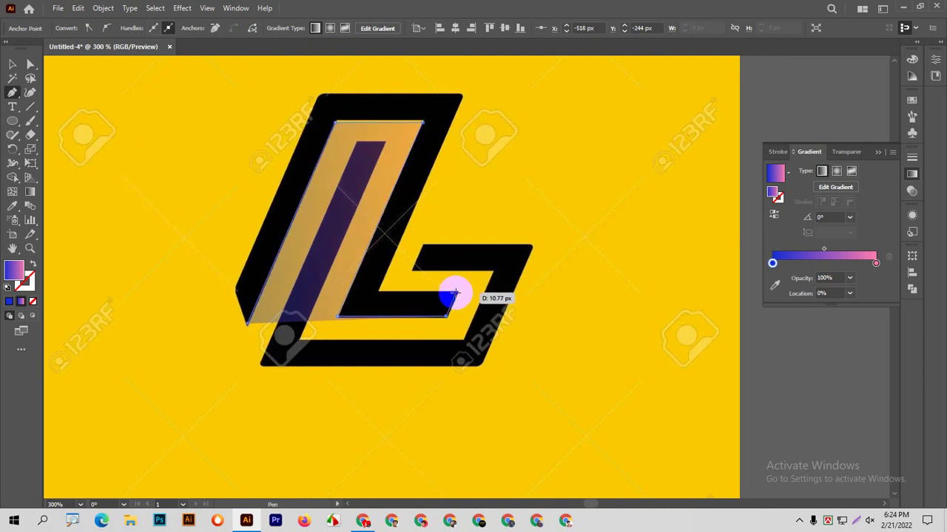
left_click(454, 294)
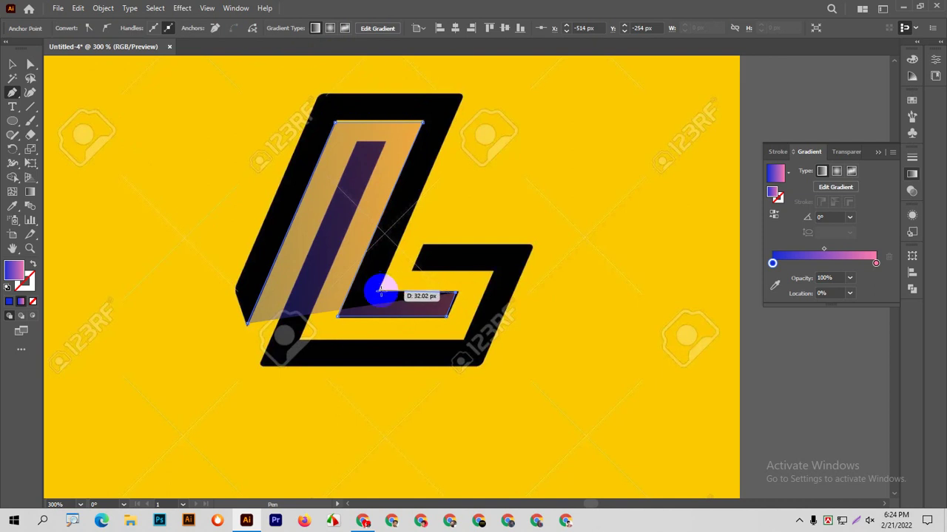
left_click(378, 291)
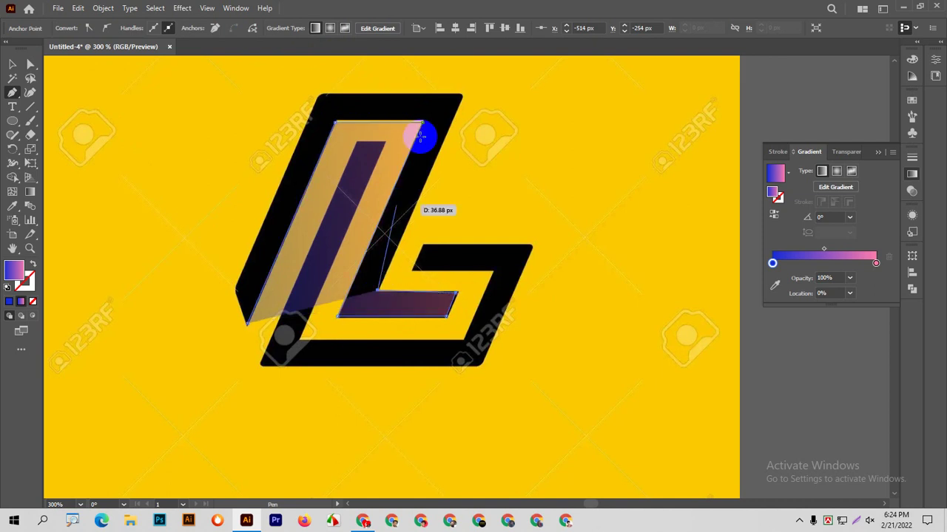
Step: Add the top-right, top-left and lower-left corner anchors, close the band shape, and deselect
left_click(464, 95)
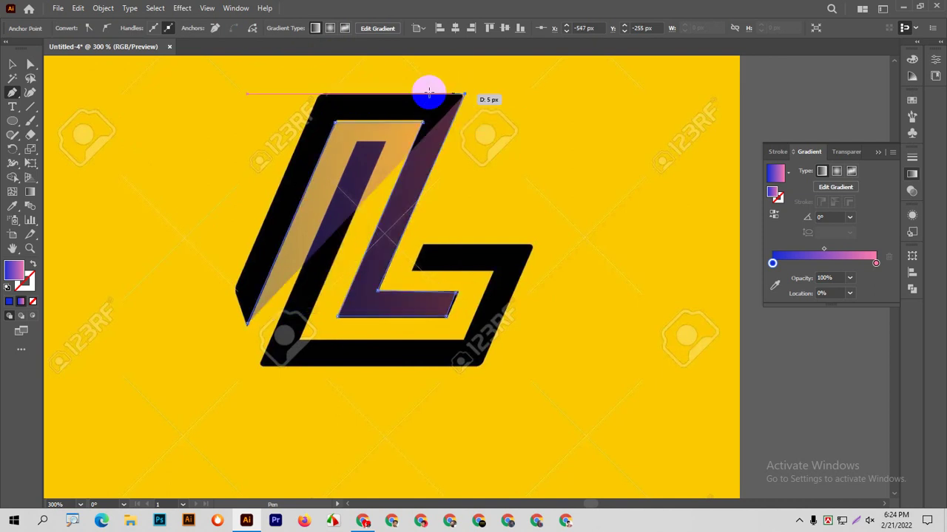
left_click(318, 94)
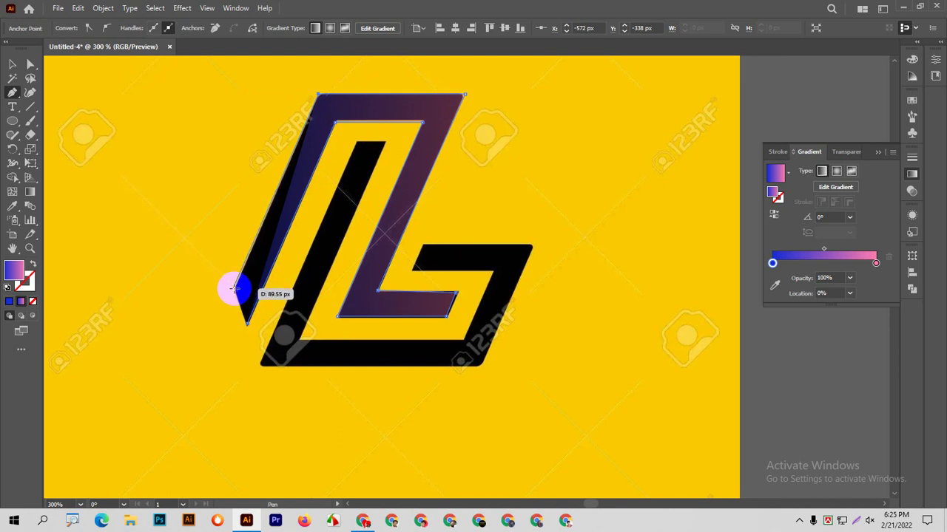
left_click(234, 290)
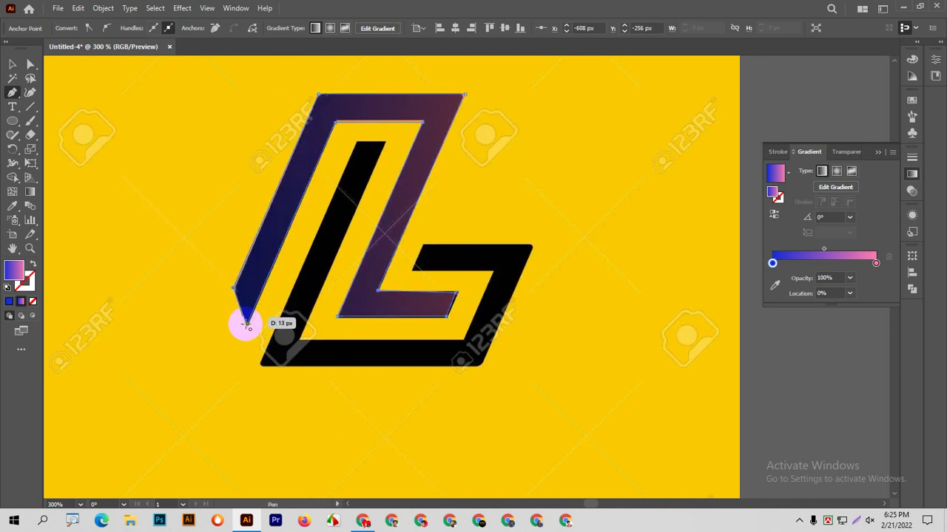
left_click(248, 323)
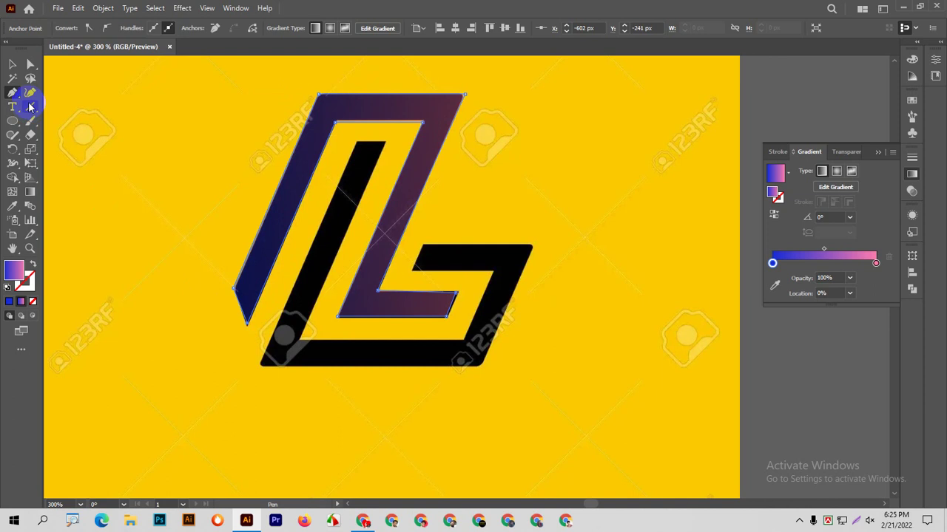
left_click(12, 65)
left_click(498, 196)
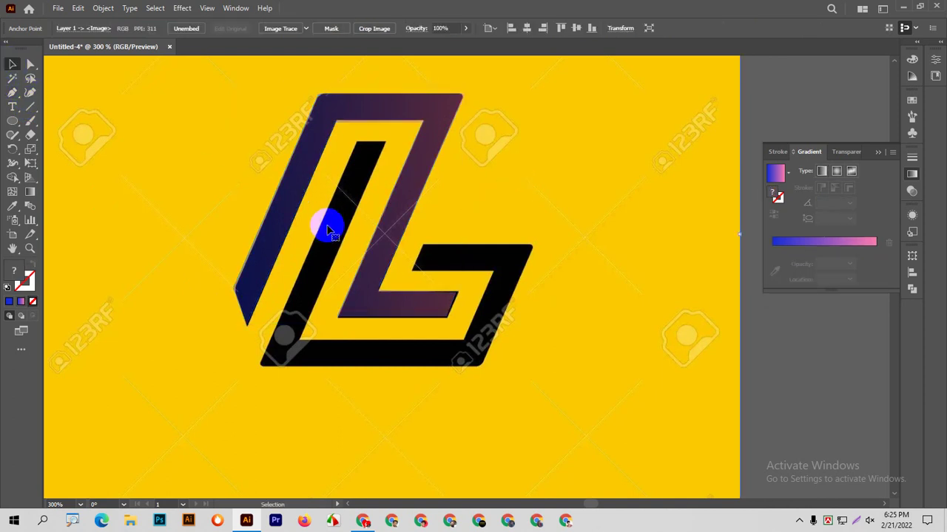
Step: Pen-trace the black bar and base with anchors from the bar's top to the base's right end
left_click(13, 94)
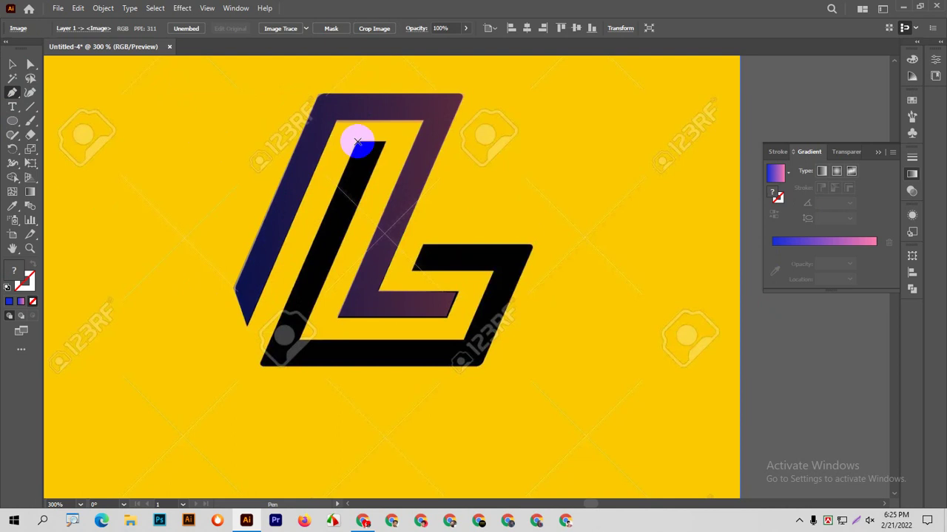
left_click(357, 142)
left_click(383, 143)
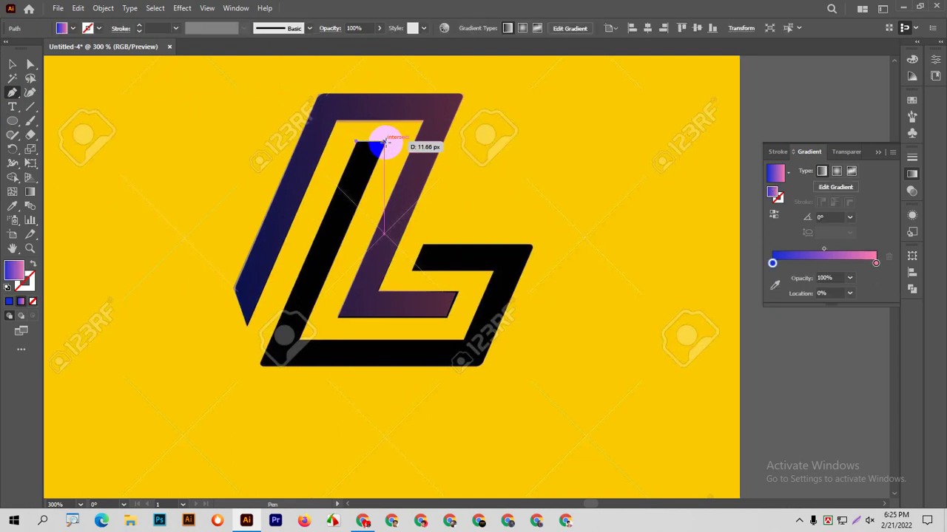
left_click(298, 340)
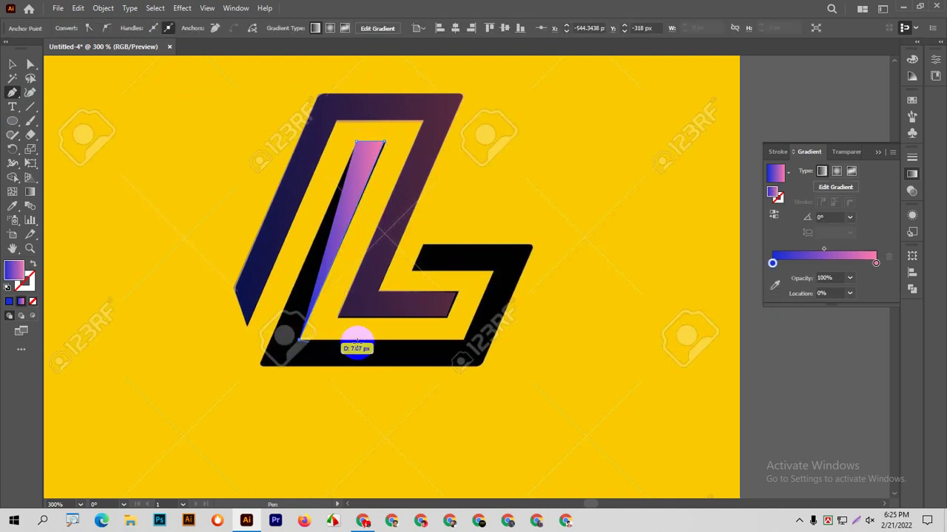
left_click(465, 341)
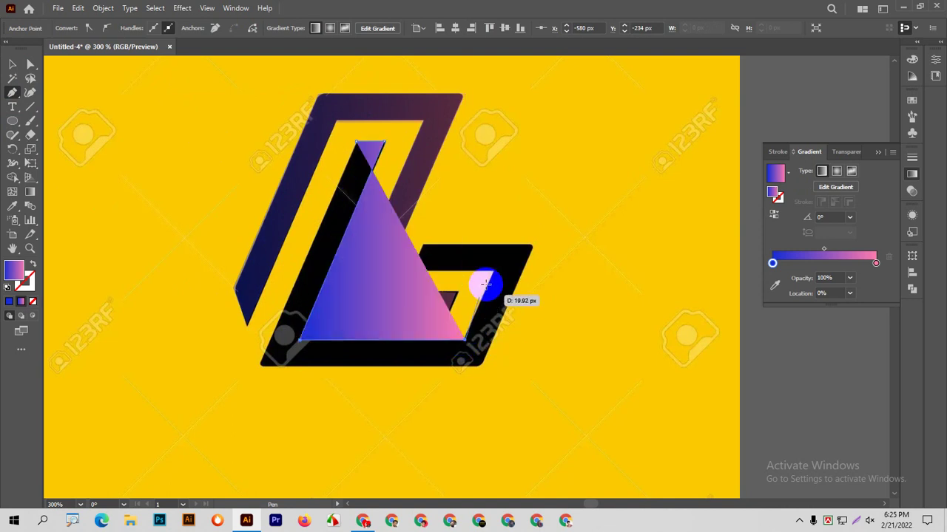
left_click(492, 270)
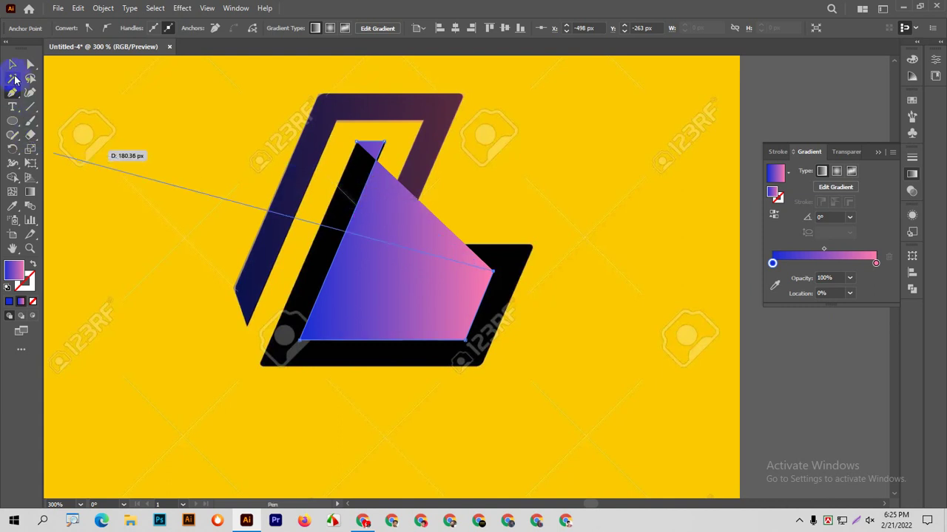
left_click(12, 65)
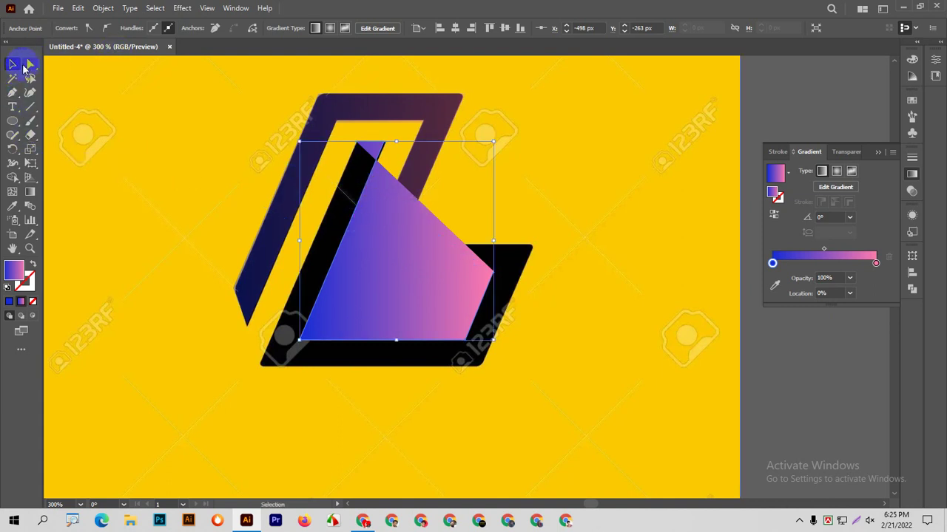
Step: Set the new bar shape's opacity to 35%
left_click(331, 125)
left_click(419, 237)
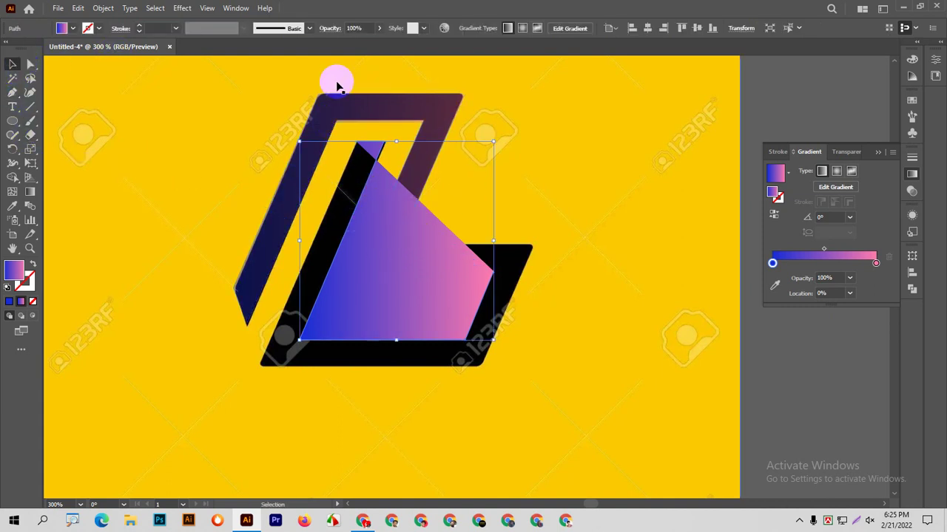
left_click(379, 28)
left_click(350, 43)
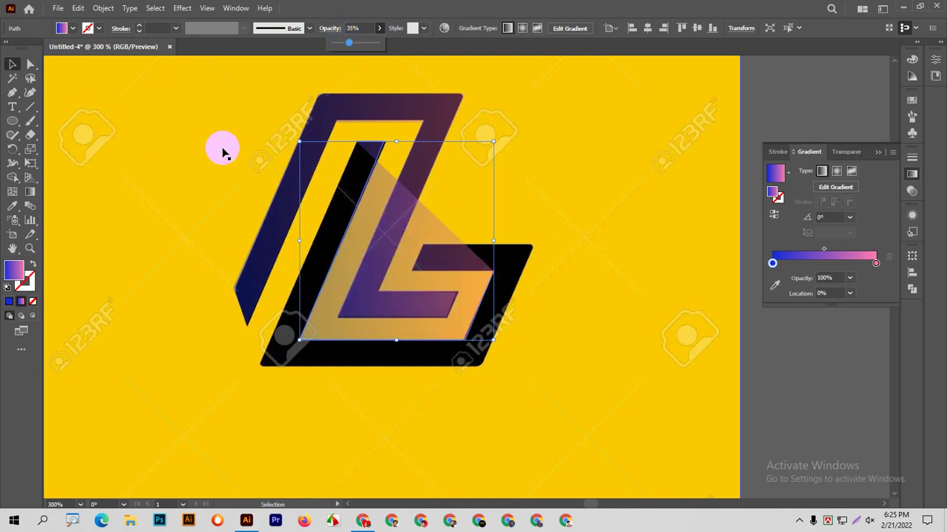
Step: Drag the right and lower-left anchors onto the reference edges, then zoom out
left_click(15, 94)
left_click(502, 275)
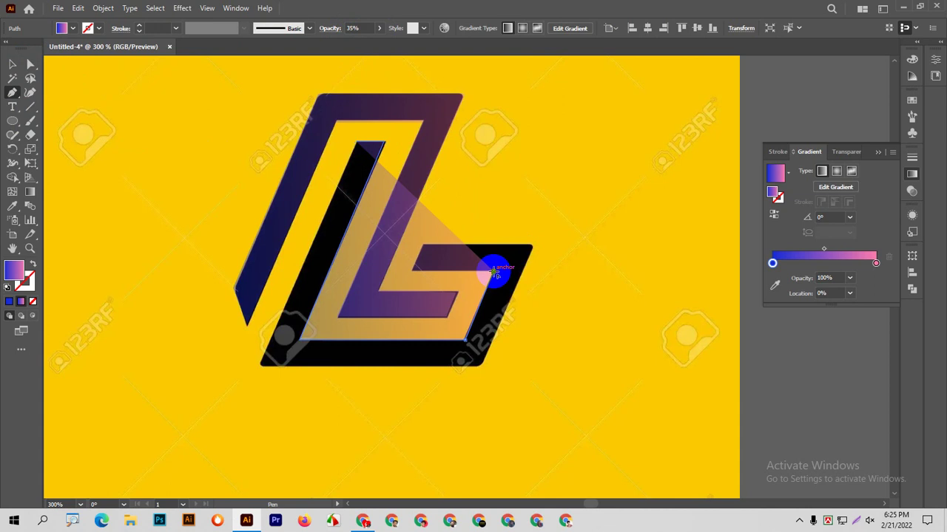
mouse_move(493, 273)
left_mouse_down()
mouse_move(414, 269)
mouse_move(425, 244)
mouse_move(496, 258)
mouse_move(533, 243)
mouse_move(482, 366)
left_mouse_up()
mouse_move(260, 366)
left_mouse_down()
mouse_move(349, 131)
mouse_move(358, 141)
left_mouse_up()
key("ctrl+minus")
key("ctrl+minus")
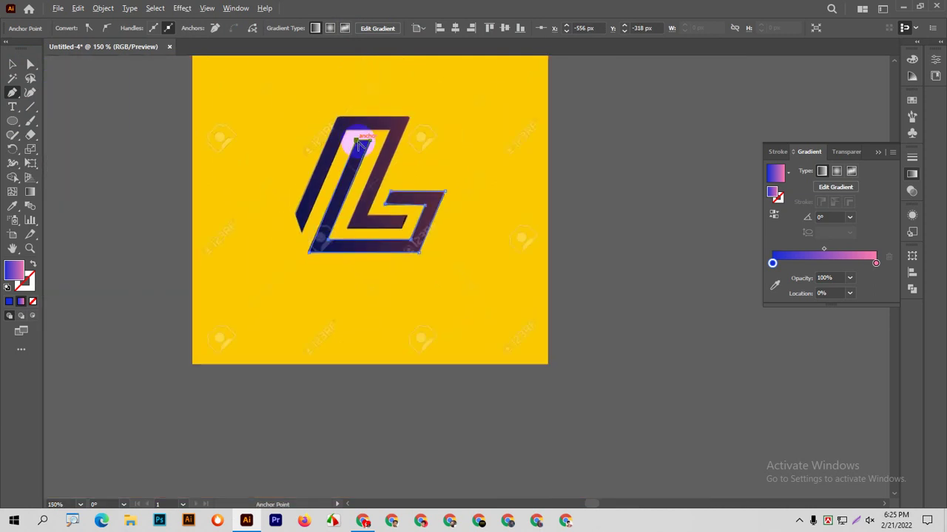
left_click(10, 65)
Step: Delete the yellow reference image and select the whole traced logo
left_click(110, 156)
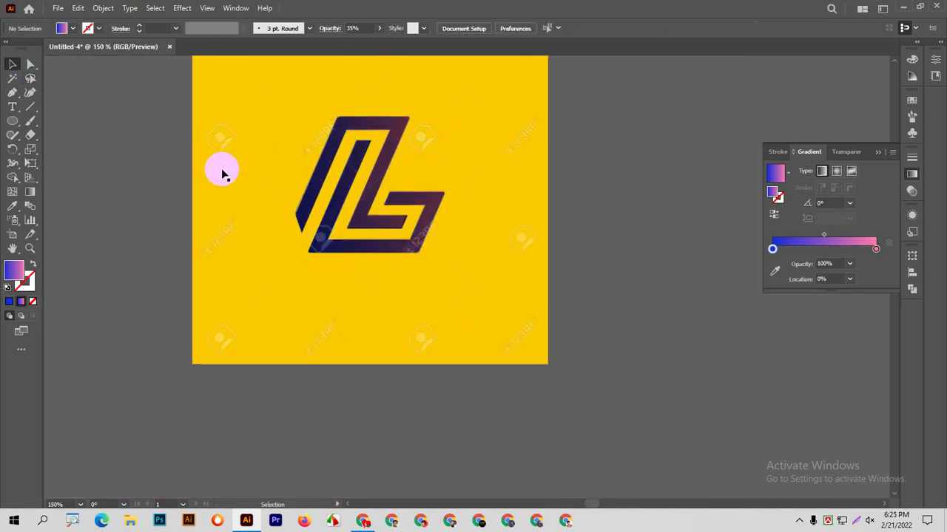
left_click(222, 175)
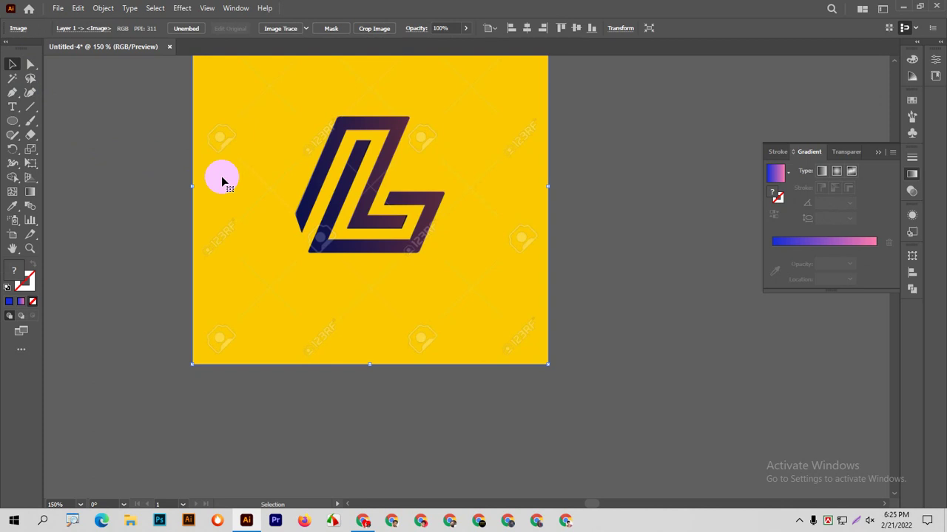
key("Delete")
left_click_drag(486, 327, 281, 103)
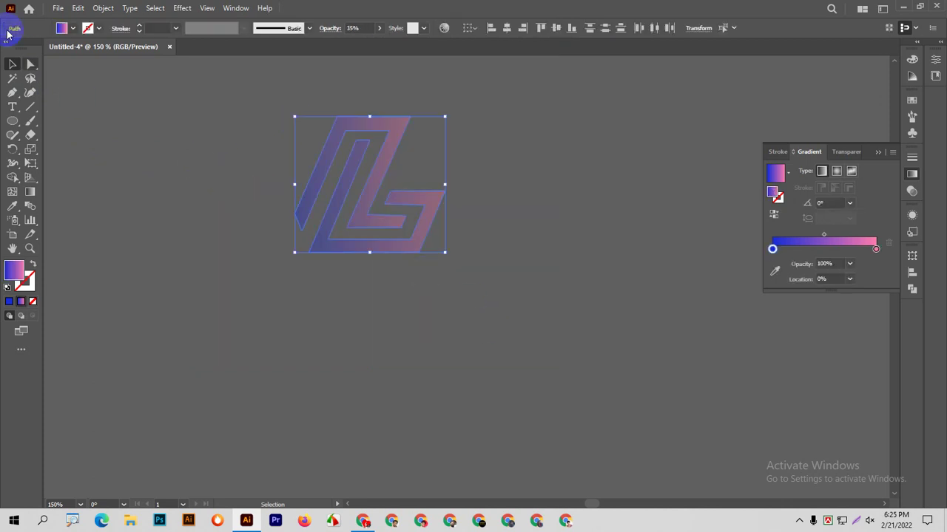
left_click(73, 28)
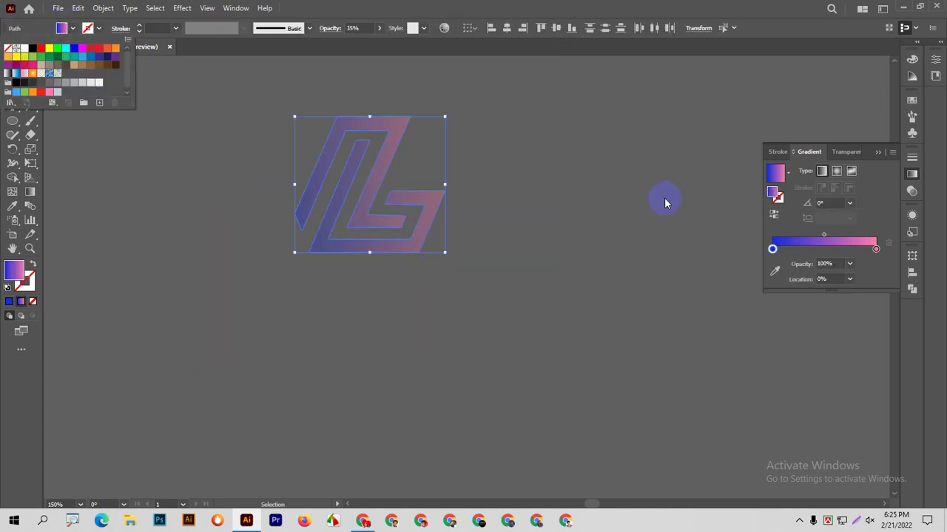
left_click(665, 203)
Step: Fill the inner L path red and the outer Z-shaped path dark grey
left_click(490, 215)
left_click(434, 214)
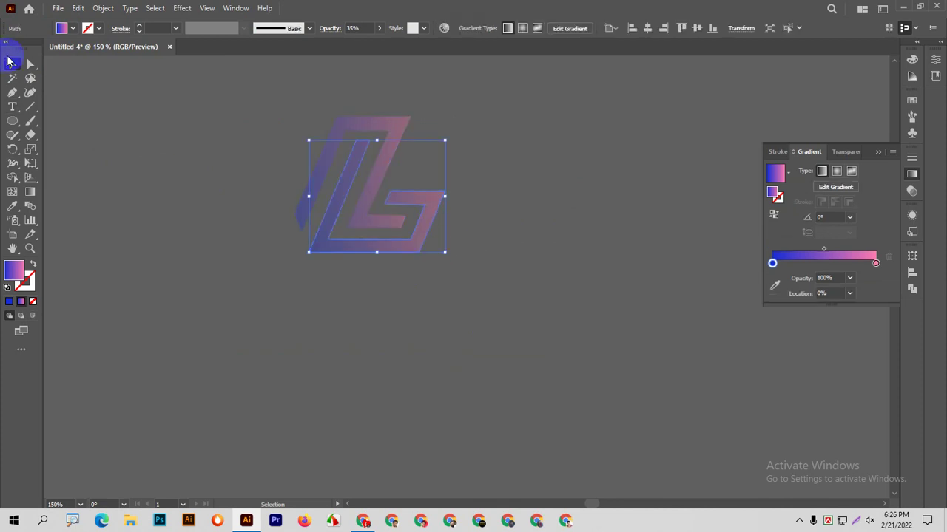
left_click(73, 28)
left_click(42, 49)
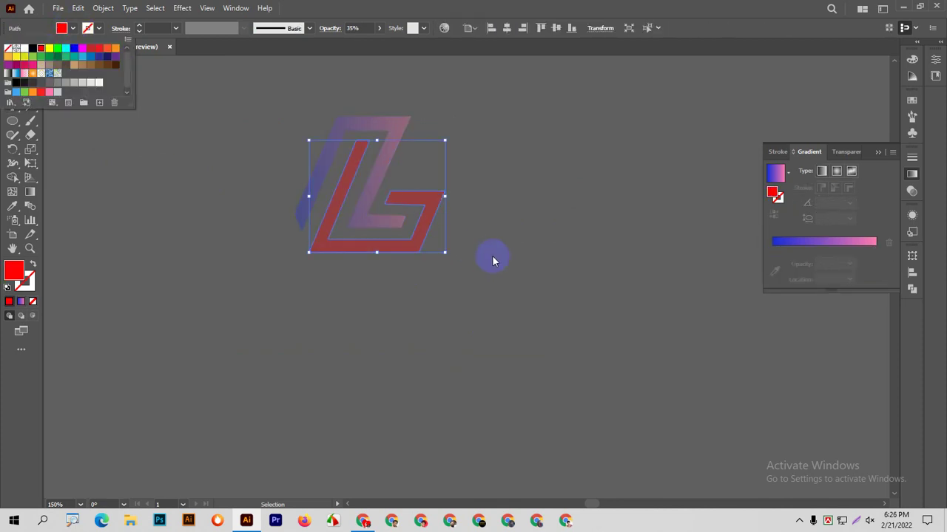
left_click(497, 231)
left_click(482, 133)
left_click(392, 130)
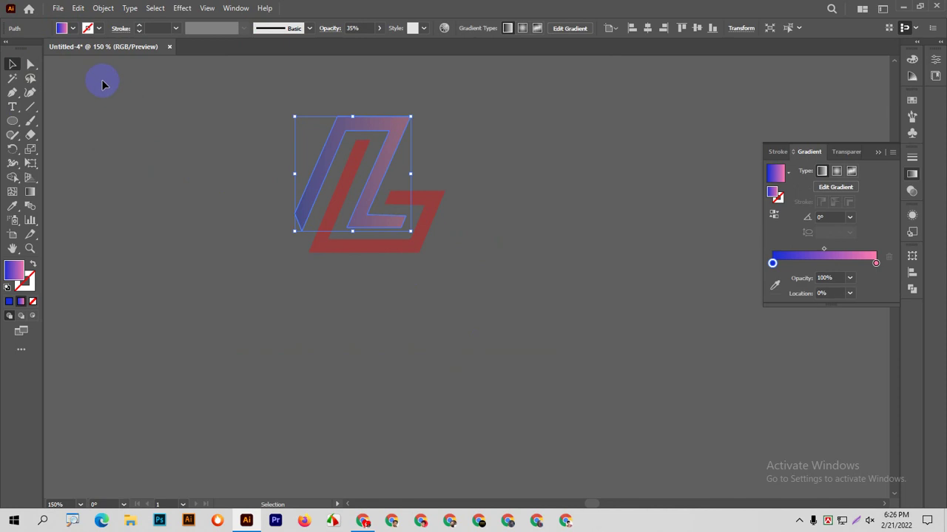
left_click(72, 28)
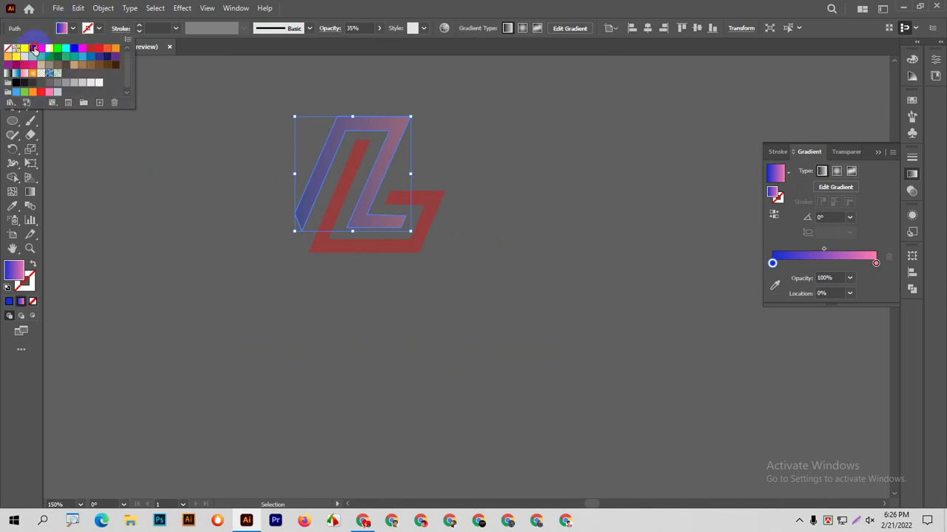
left_click(34, 49)
left_click(546, 331)
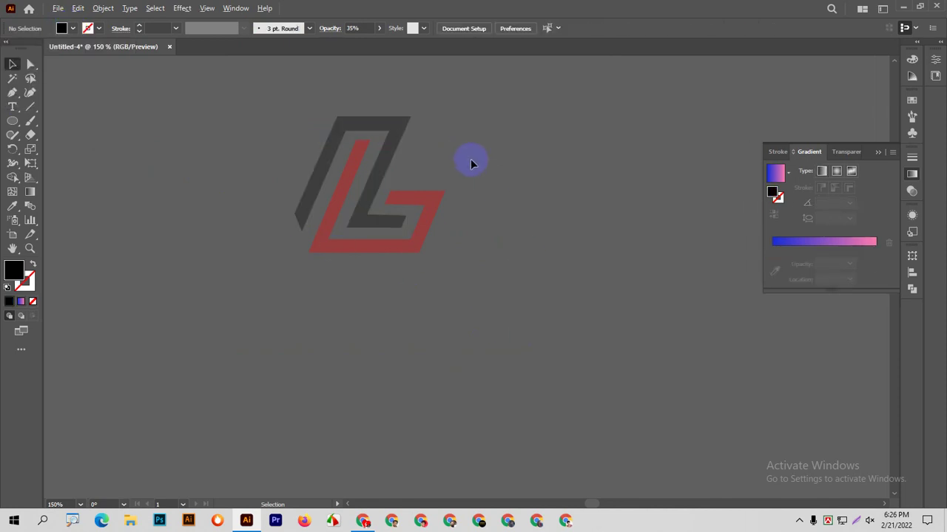
Step: Delete the 'we are hiring' reference image
scroll(472, 164, "down", 3, "alt")
left_click_drag(579, 238, 333, 186)
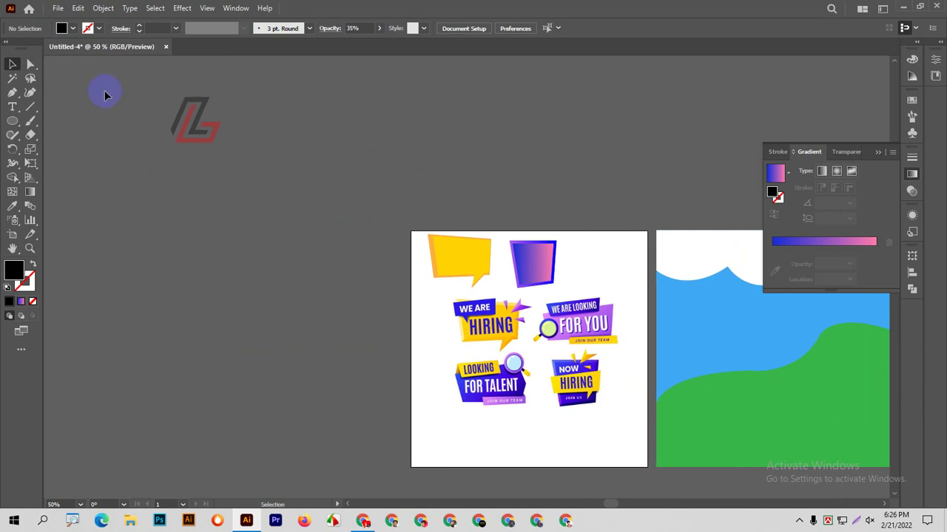
mouse_move(234, 178)
left_mouse_down()
mouse_move(203, 138)
mouse_move(455, 439)
left_mouse_up()
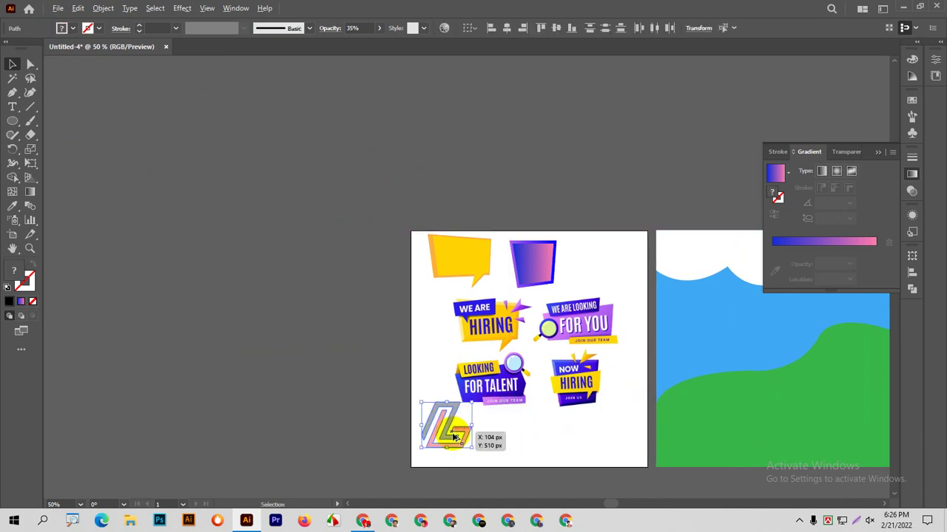
scroll(454, 439, "up", 3)
left_click(589, 314)
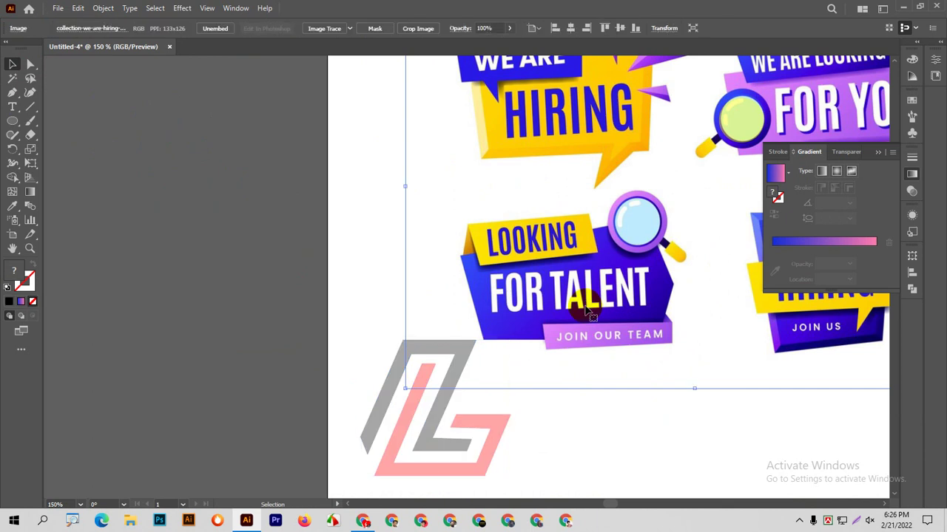
key("Delete")
Step: Move the logo to mid-artboard and raise its opacity from 35% to 100%
scroll(584, 306, "down", 1)
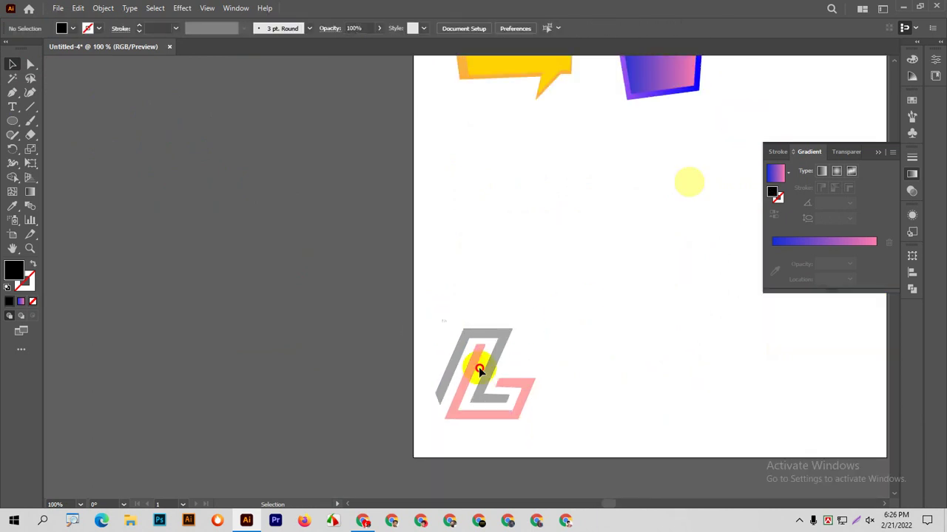
left_click_drag(528, 415, 633, 311)
left_click(704, 236)
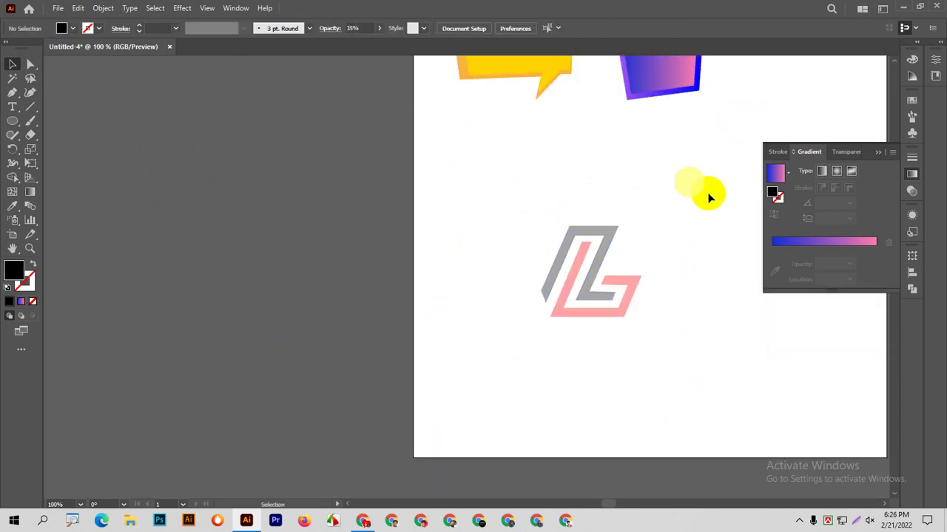
left_click(690, 184)
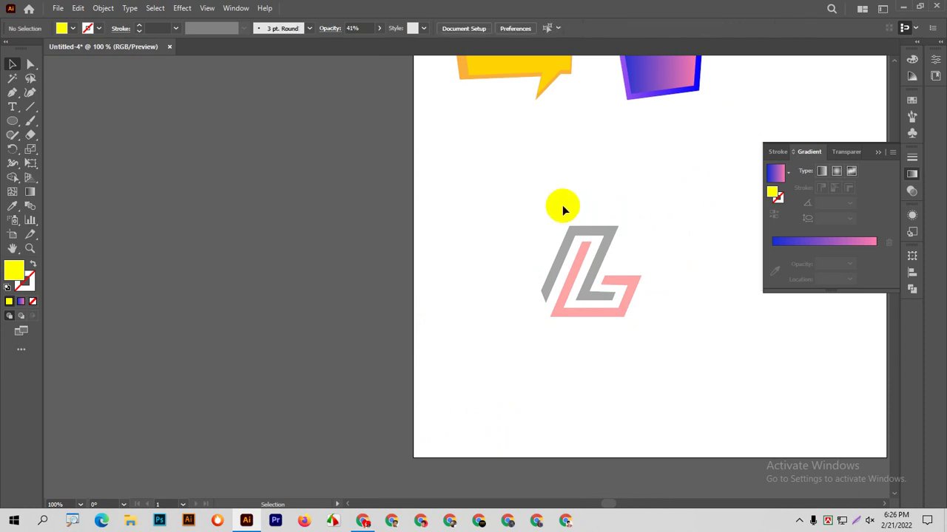
left_click_drag(560, 205, 678, 395)
left_click(379, 29)
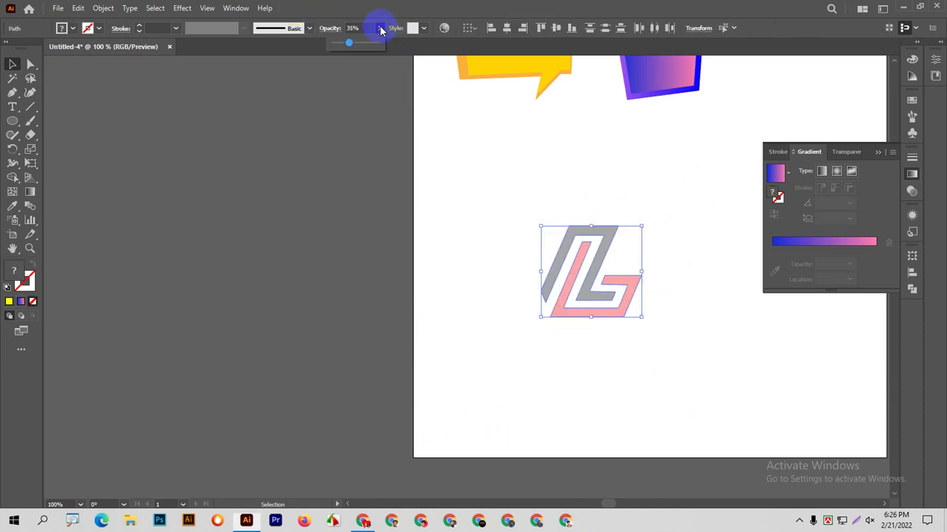
left_click_drag(348, 46, 422, 74)
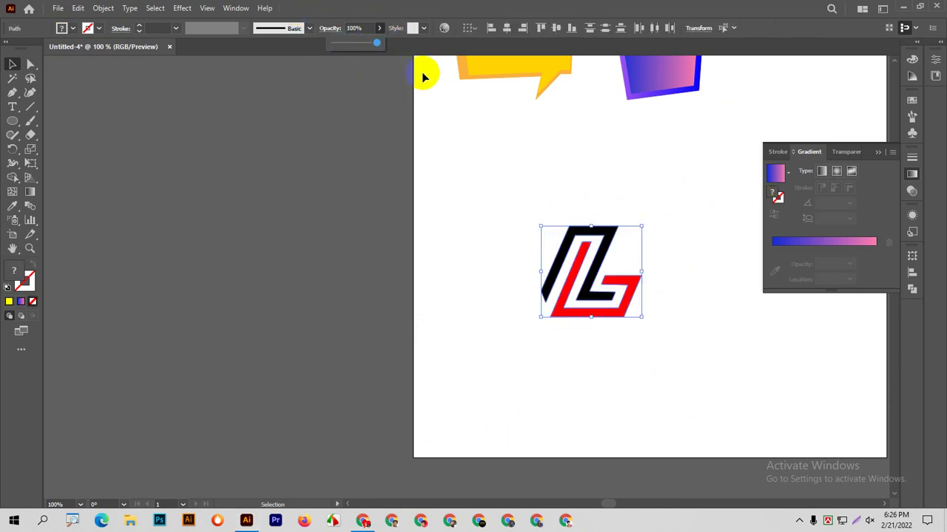
left_click(681, 207)
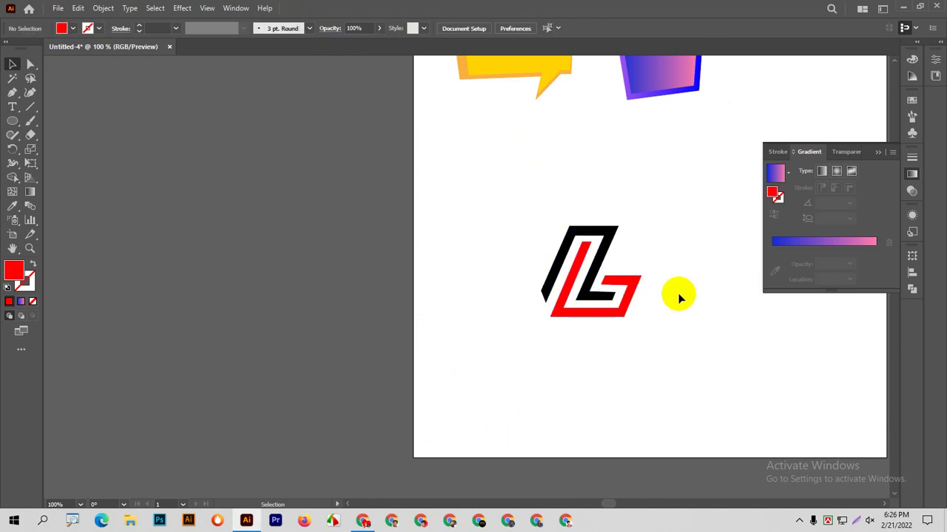
scroll(674, 277, "up", 1, "alt")
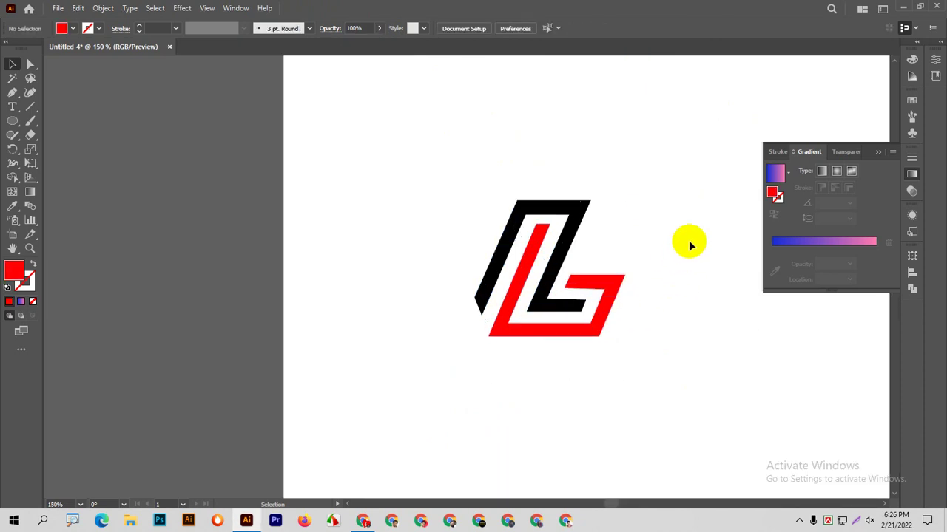
Step: Try moving the red L shape off the black shape and back again
scroll(688, 240, "down", 1, "alt")
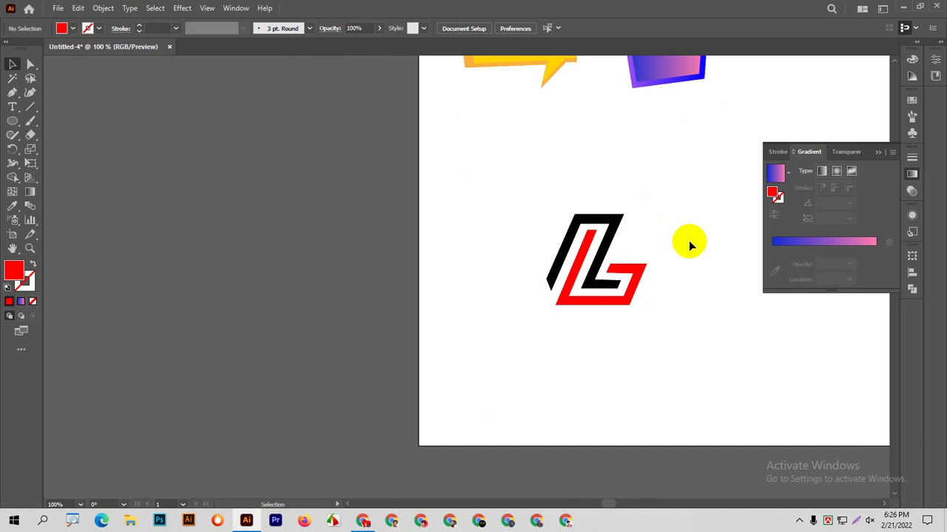
scroll(671, 281, "up", 2, "alt")
scroll(667, 277, "up", 2, "alt")
scroll(667, 278, "down", 1, "alt")
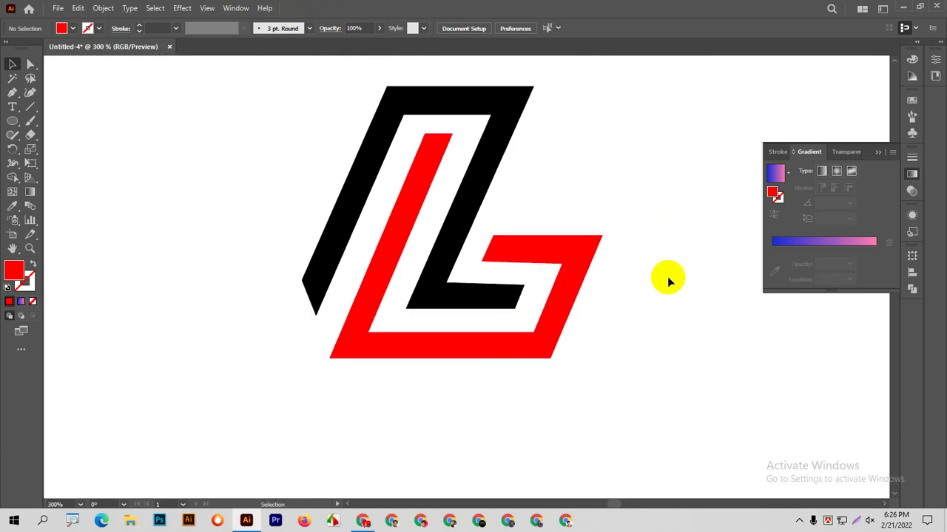
left_click(556, 322)
scroll(556, 323, "down", 2, "alt")
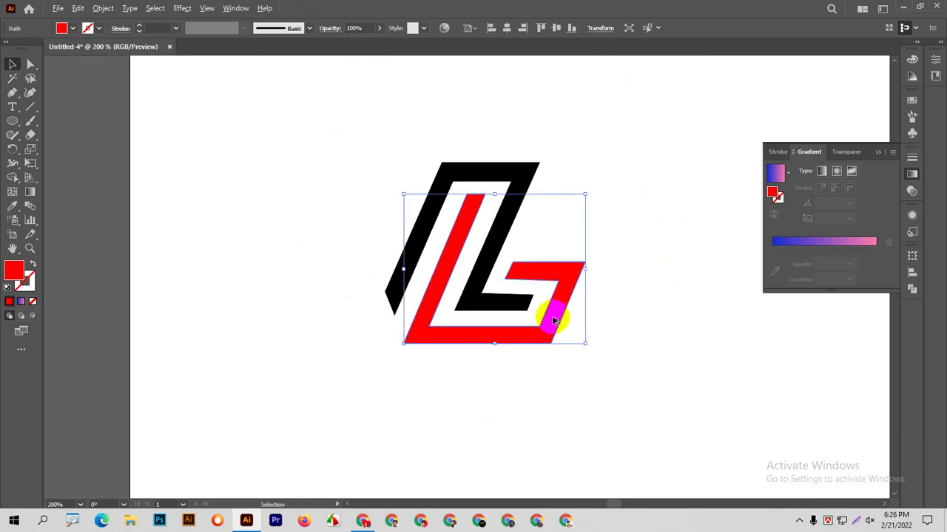
mouse_move(553, 321)
left_mouse_down()
mouse_move(644, 291)
mouse_move(627, 284)
left_mouse_up()
left_click(630, 339)
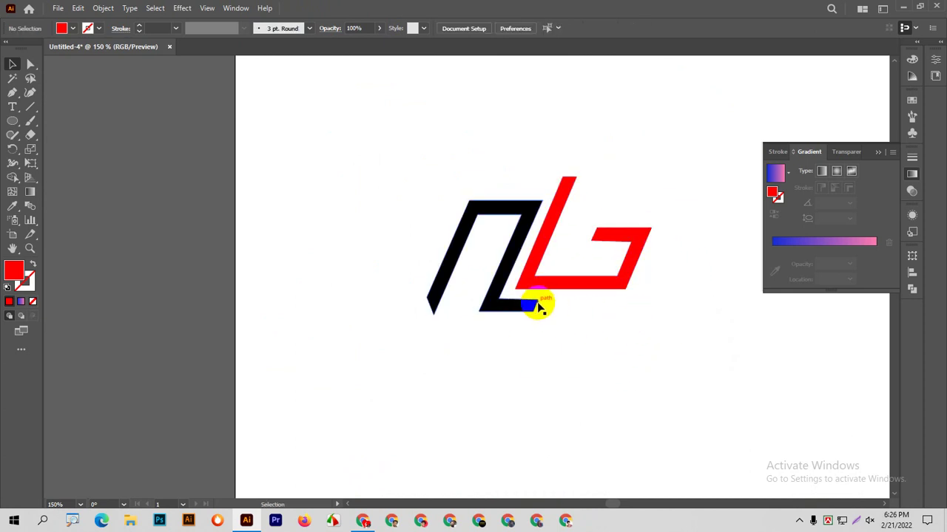
mouse_move(630, 265)
left_mouse_down()
mouse_move(560, 319)
mouse_move(559, 311)
left_mouse_up()
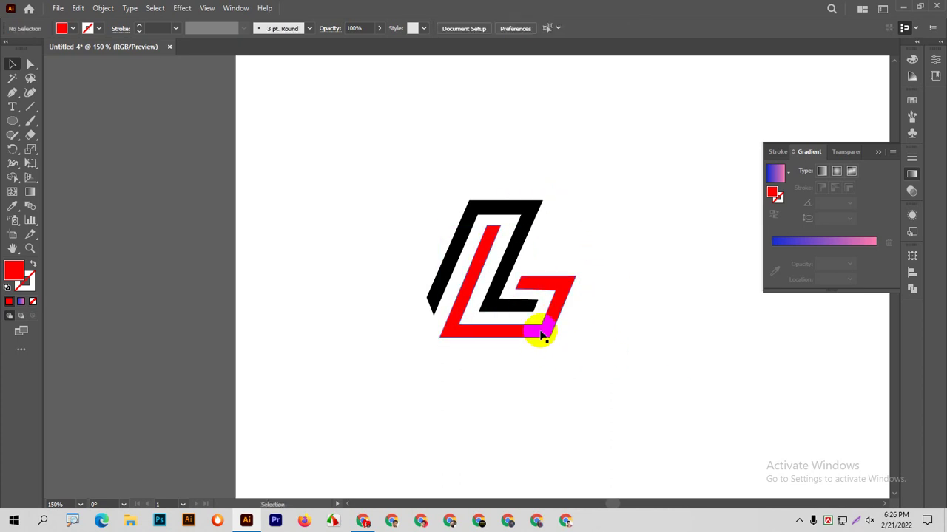
mouse_move(543, 336)
left_mouse_down()
mouse_move(621, 278)
mouse_move(451, 307)
mouse_move(433, 344)
mouse_move(416, 290)
mouse_move(403, 355)
mouse_move(549, 370)
mouse_move(556, 333)
mouse_move(625, 296)
mouse_move(618, 284)
left_mouse_up()
left_click(616, 337)
Step: Select both logo shapes and rotate the logo about 60° clockwise
scroll(617, 337, "down", 2)
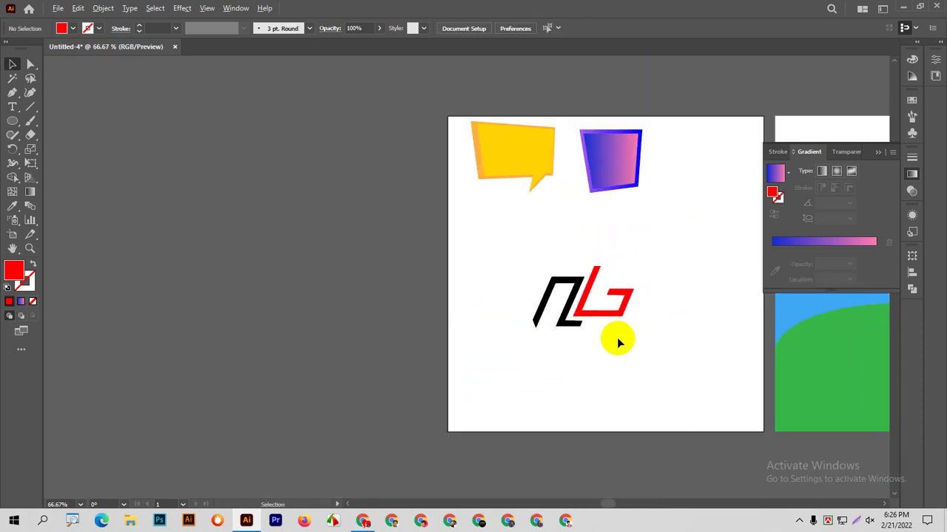
left_click_drag(543, 252, 644, 345)
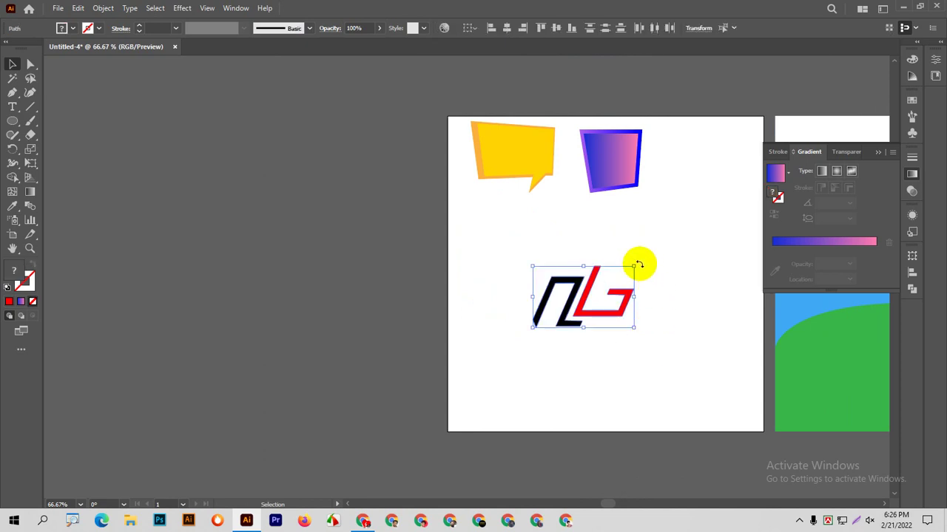
mouse_move(639, 264)
left_mouse_down()
mouse_move(648, 304)
mouse_move(623, 344)
mouse_move(634, 340)
mouse_move(567, 316)
left_mouse_up()
left_click(721, 337)
Step: Rotate the logo roughly upside down and place it at the artboard's upper left
left_click(673, 296)
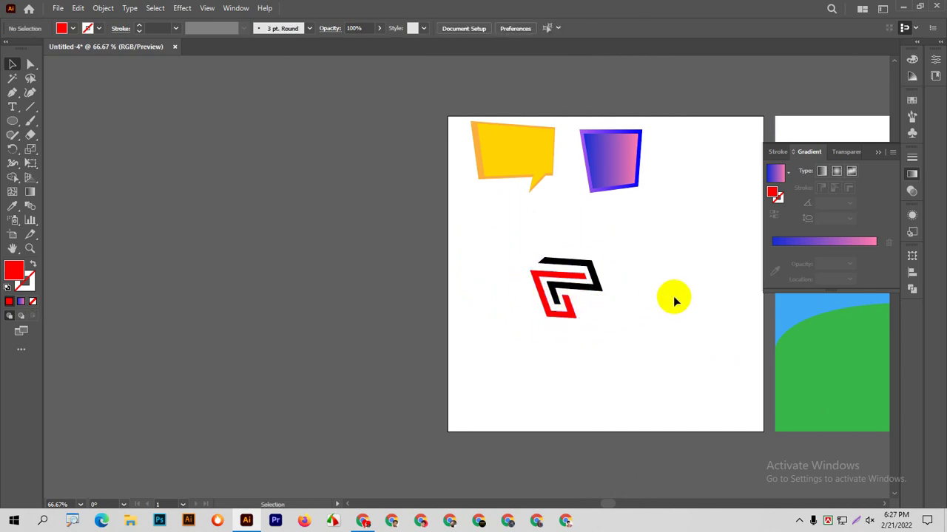
mouse_move(535, 246)
left_mouse_down()
mouse_move(611, 323)
mouse_move(525, 329)
left_mouse_up()
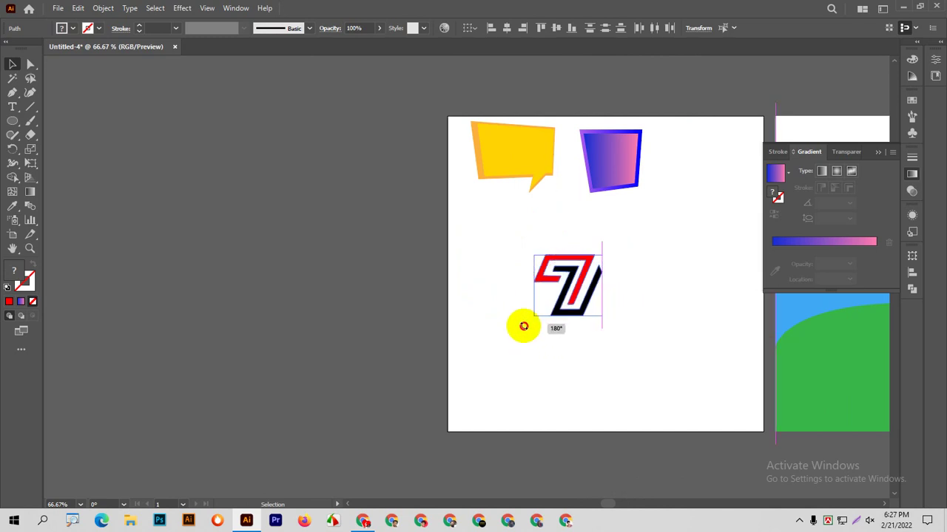
left_click_drag(525, 329, 525, 327)
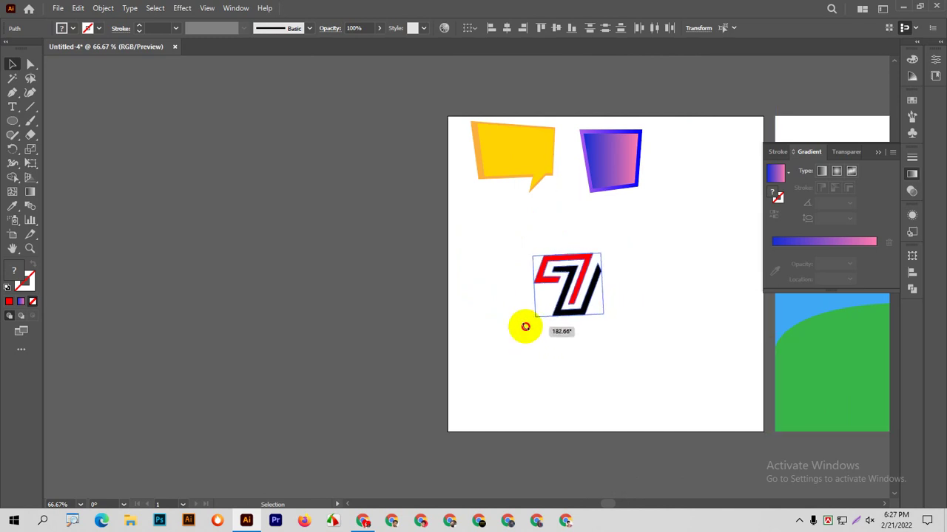
left_click(635, 326)
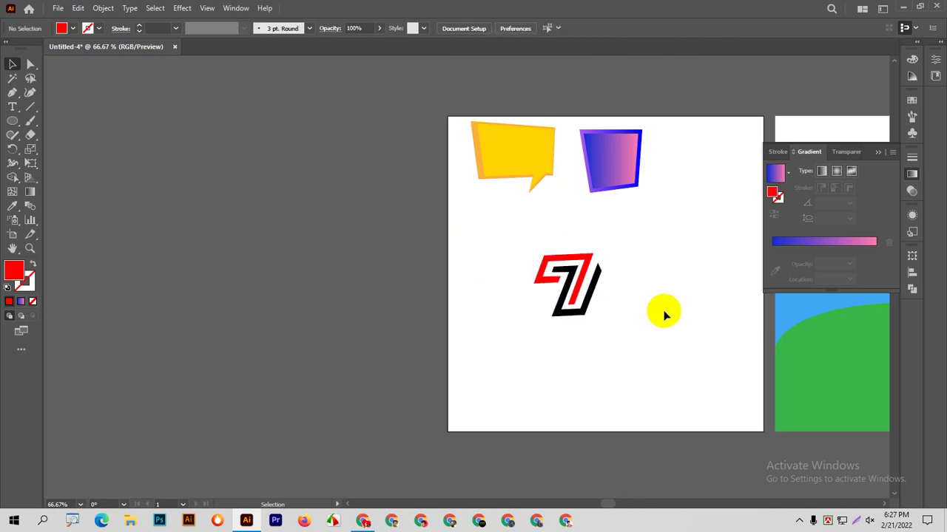
left_click(539, 258)
left_click(714, 298)
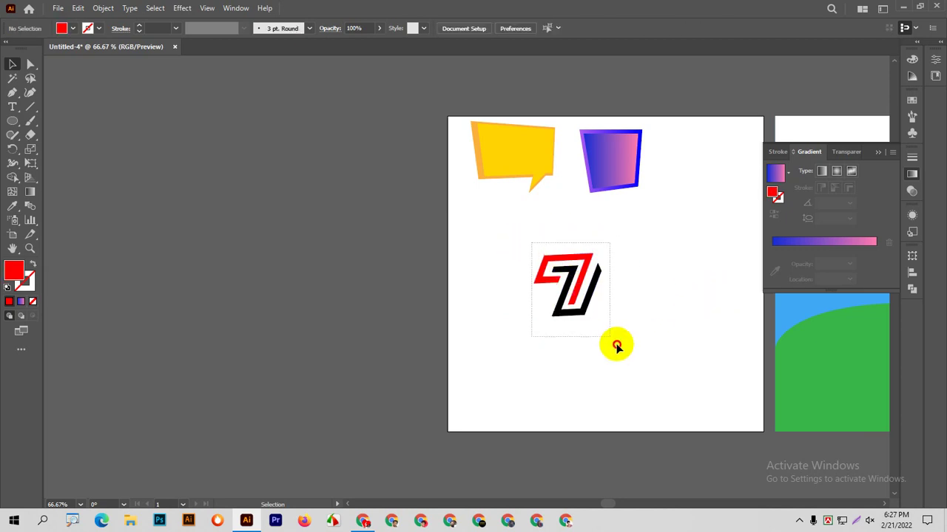
mouse_move(616, 347)
left_mouse_down()
mouse_move(610, 325)
mouse_move(493, 247)
left_mouse_up()
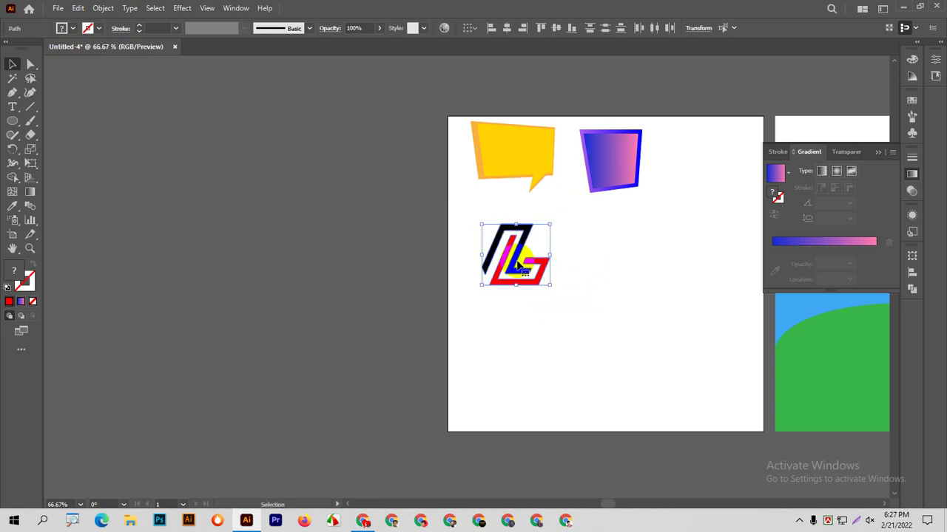
left_click(661, 291)
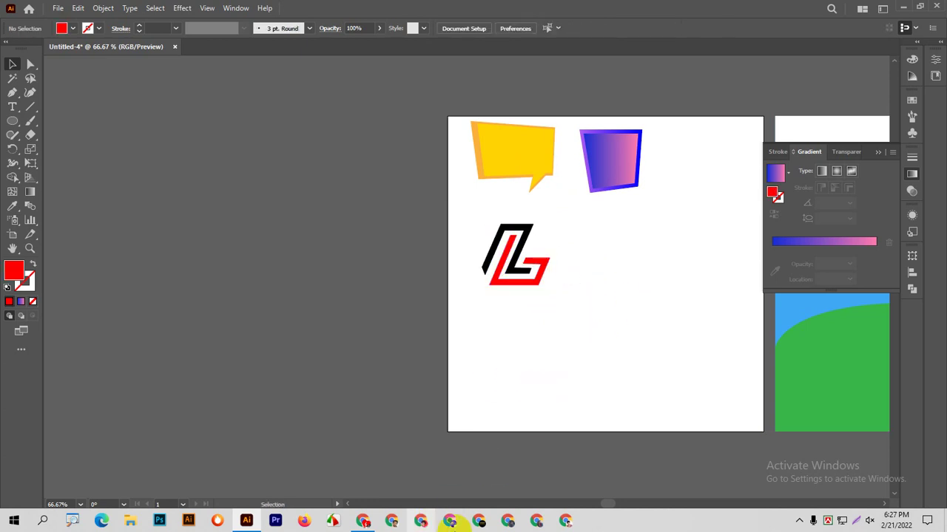
Step: Minimize the Chrome L LOGO search window and restore Illustrator from the taskbar
left_click(904, 9)
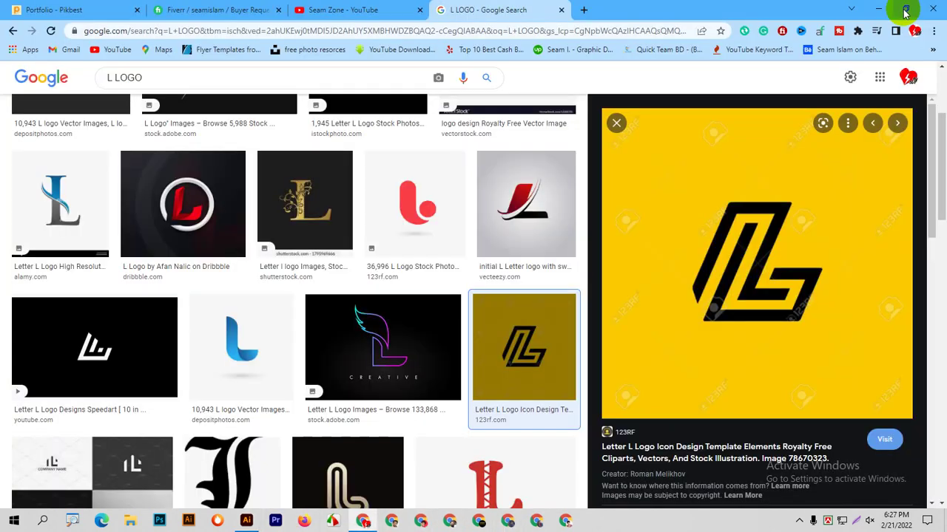
left_click(880, 10)
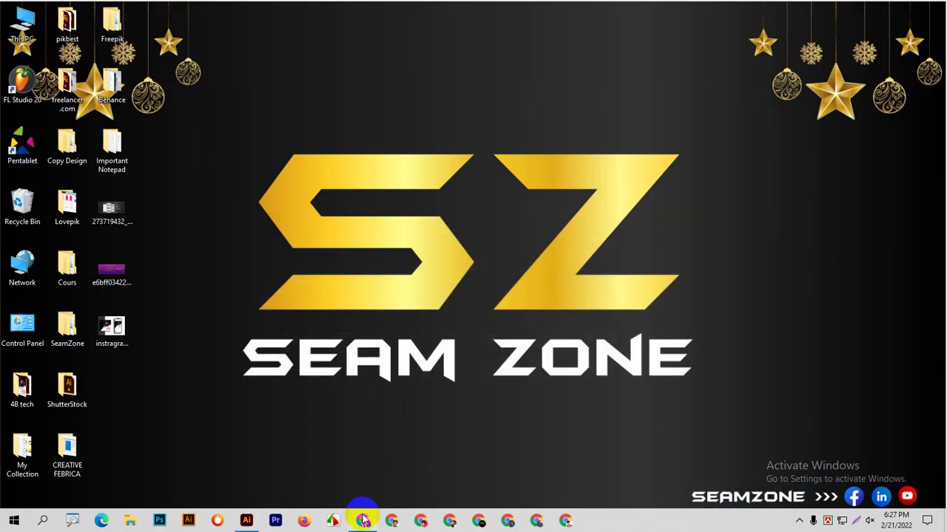
mouse_move(362, 520)
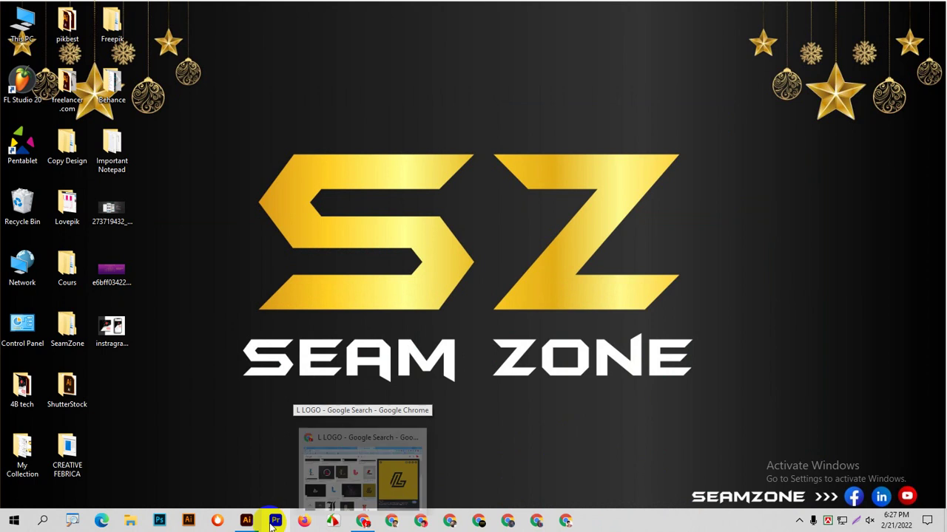
left_click(250, 522)
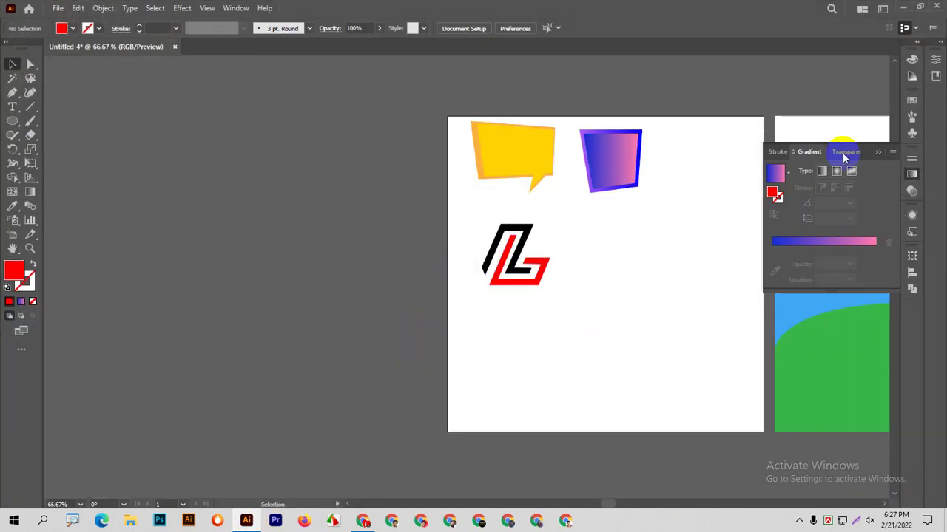
Step: Close the Gradient panel and nudge the blue sky rectangle up 7 px to the landscape artboard's top
left_click(875, 152)
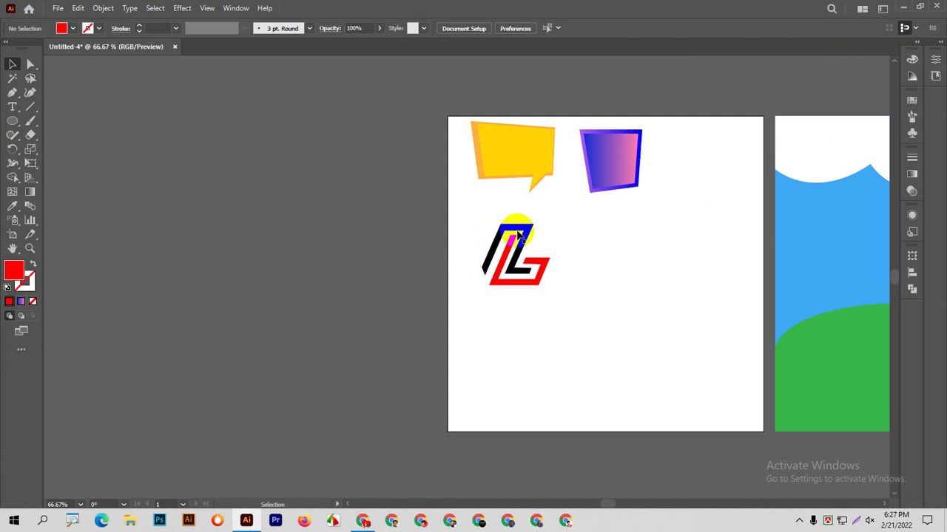
left_click_drag(658, 266, 383, 270)
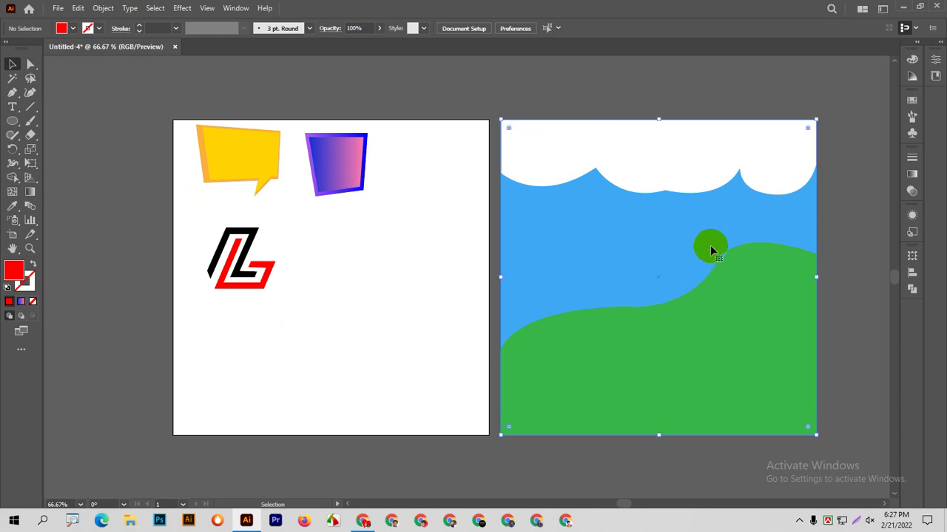
left_click(710, 245)
left_click_drag(710, 244, 710, 241)
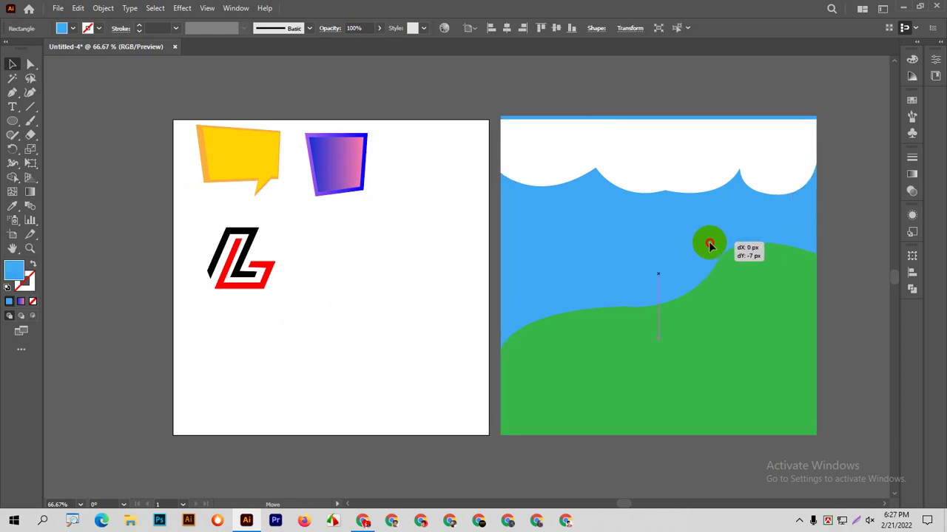
left_click_drag(709, 244, 709, 247)
left_click(602, 98)
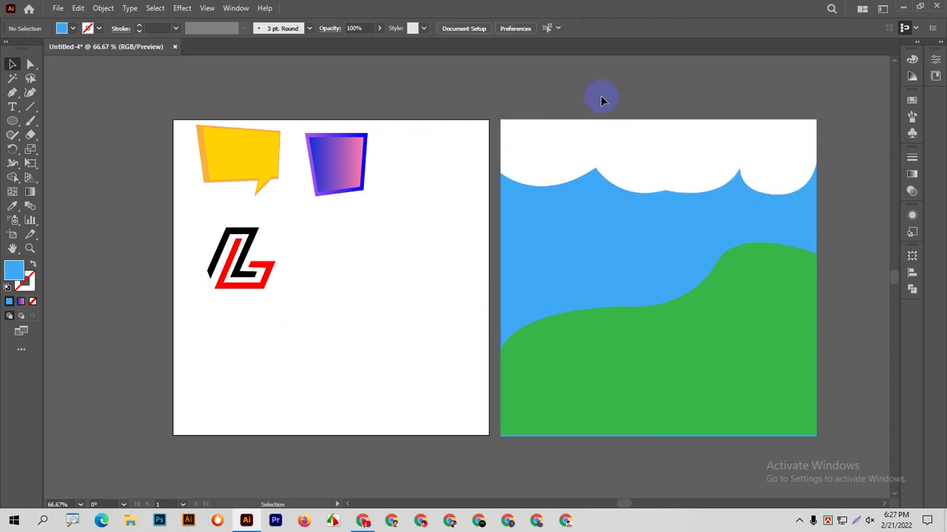
scroll(424, 209, "down", 1)
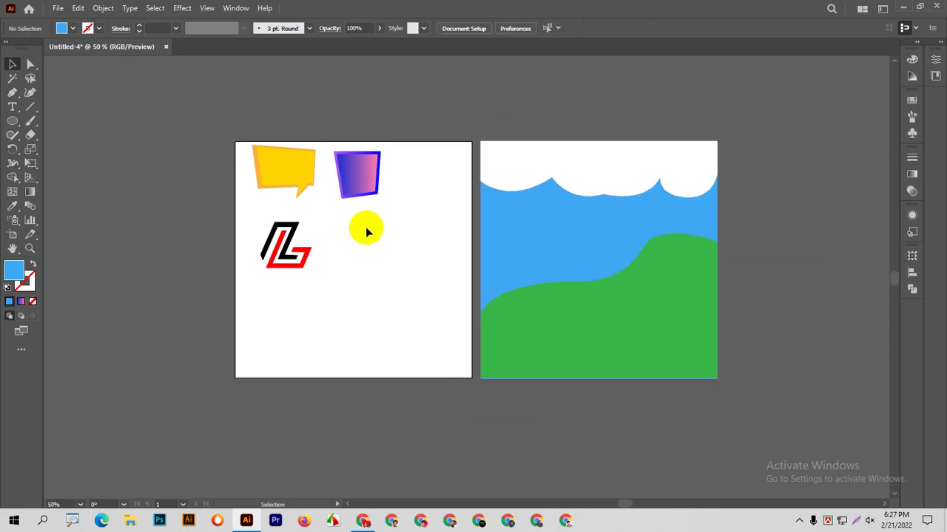
scroll(362, 231, "up", 1)
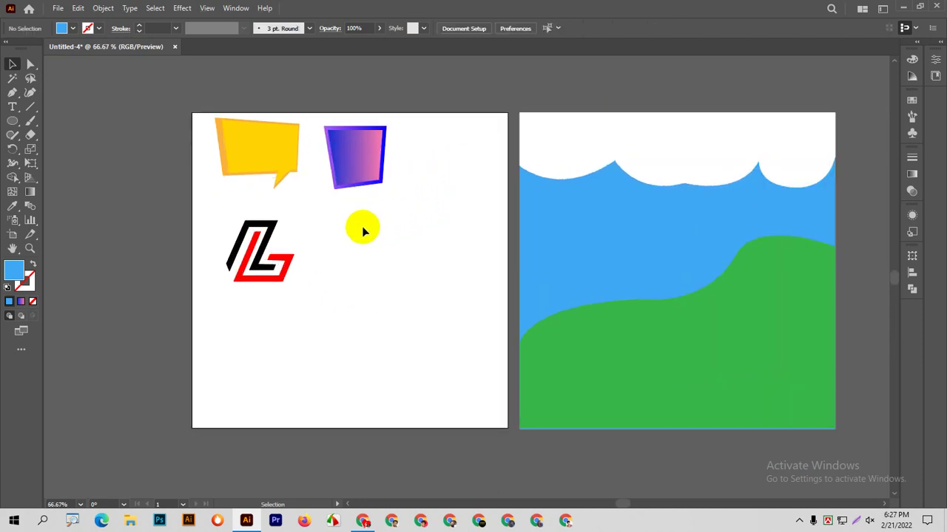
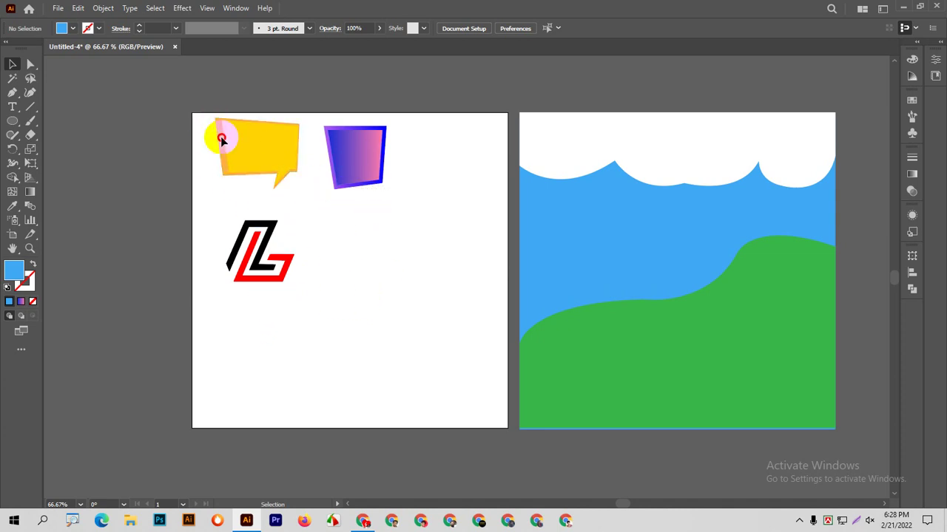
Step: Move the black-and-red L logo to the artboard's lower right, then deselect it
mouse_move(201, 119)
left_mouse_down()
mouse_move(297, 187)
mouse_move(378, 195)
left_mouse_up()
left_click(259, 252)
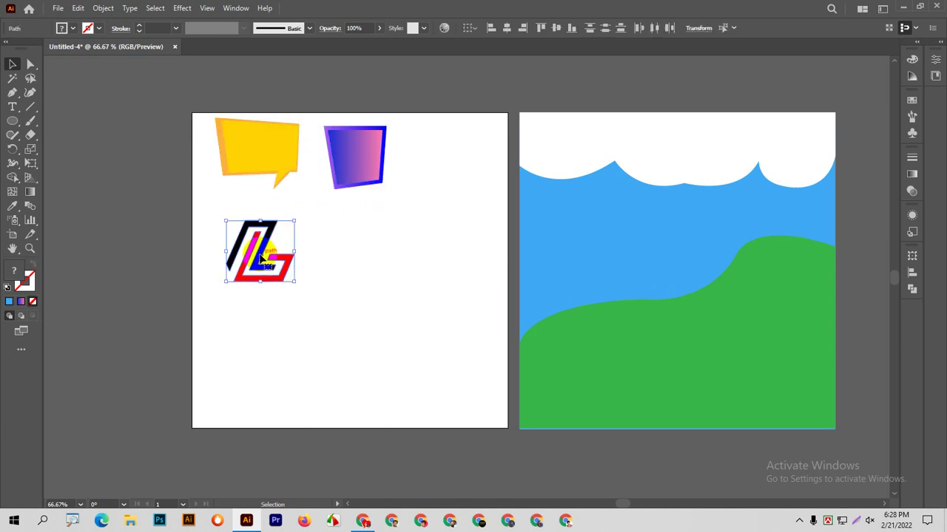
left_click_drag(259, 252, 434, 326)
left_click(452, 264)
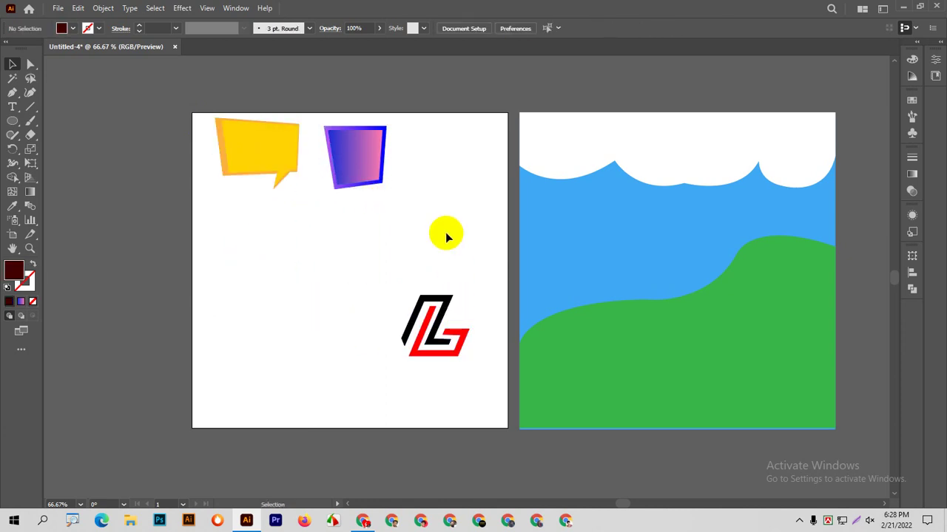
Step: In the browser, replace the 'L LOGO' image search with 'offer logo'
left_click(363, 522)
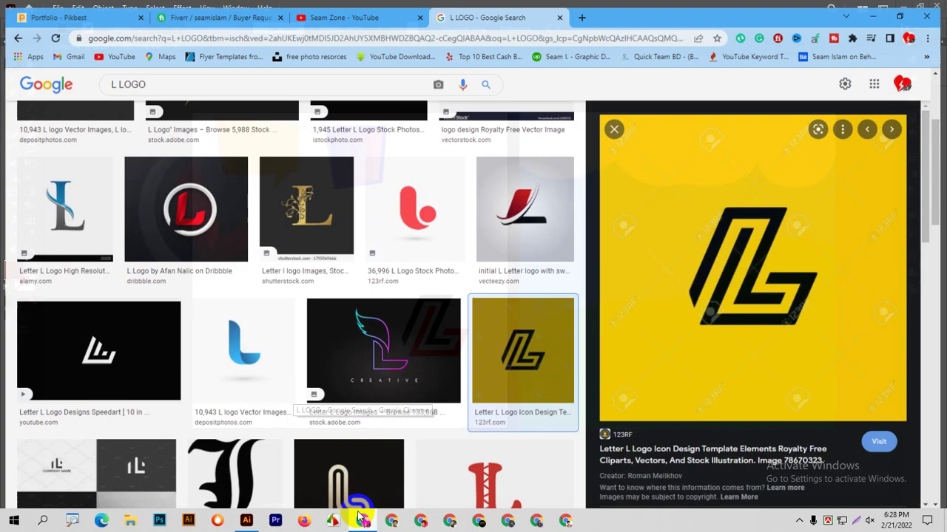
left_click_drag(169, 78, 92, 83)
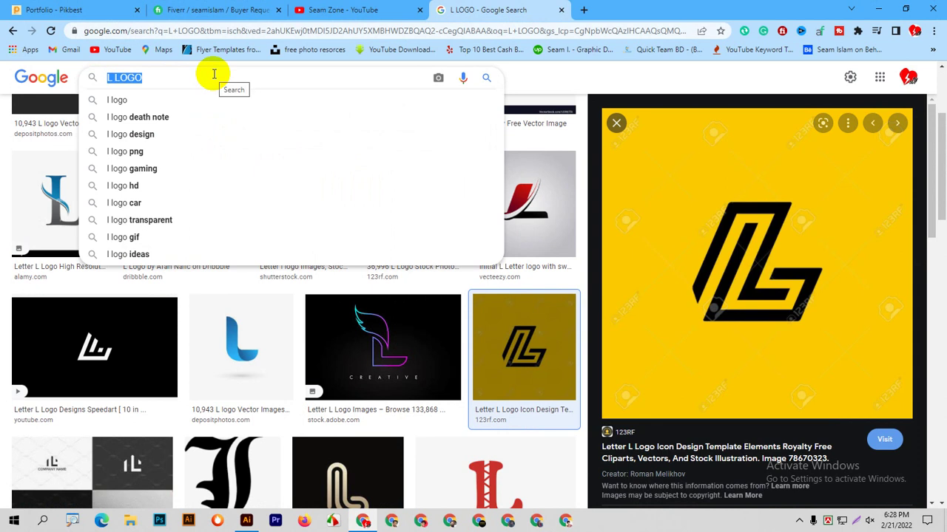
type("OFF")
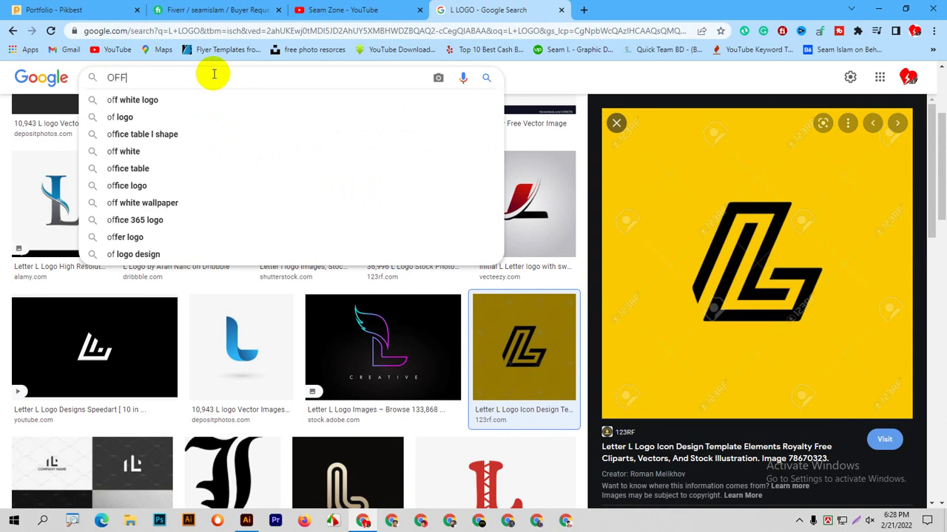
type("ER")
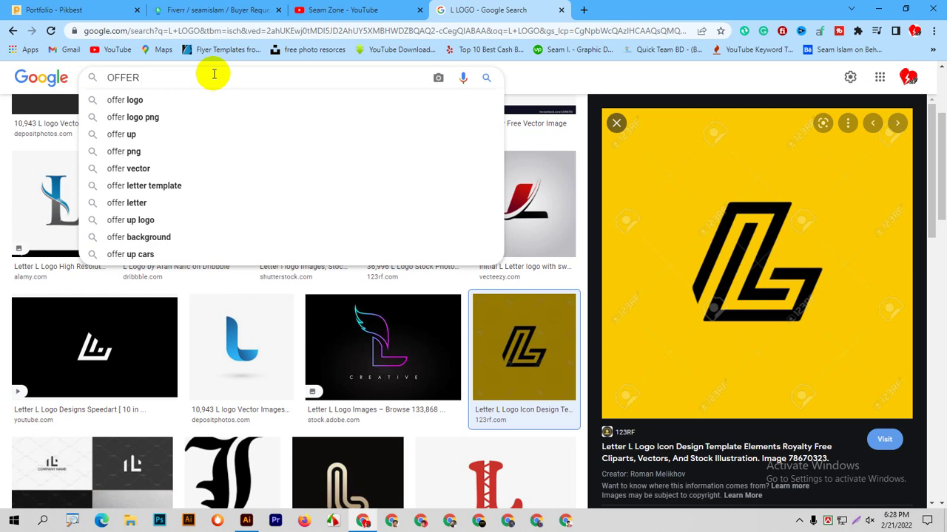
left_click(165, 97)
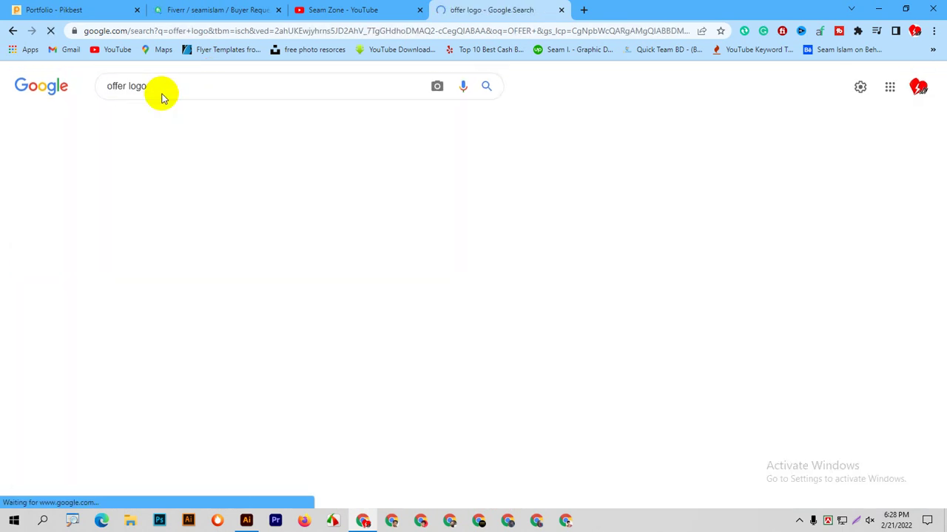
Step: Scroll the offer logo results and preview the Discount Logo Vector image
scroll(349, 167, "down", 3)
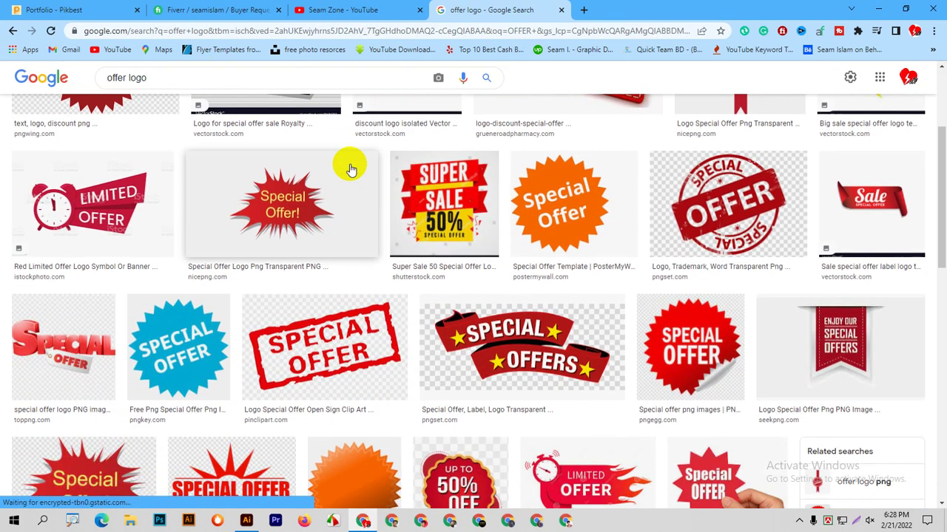
left_click(573, 183)
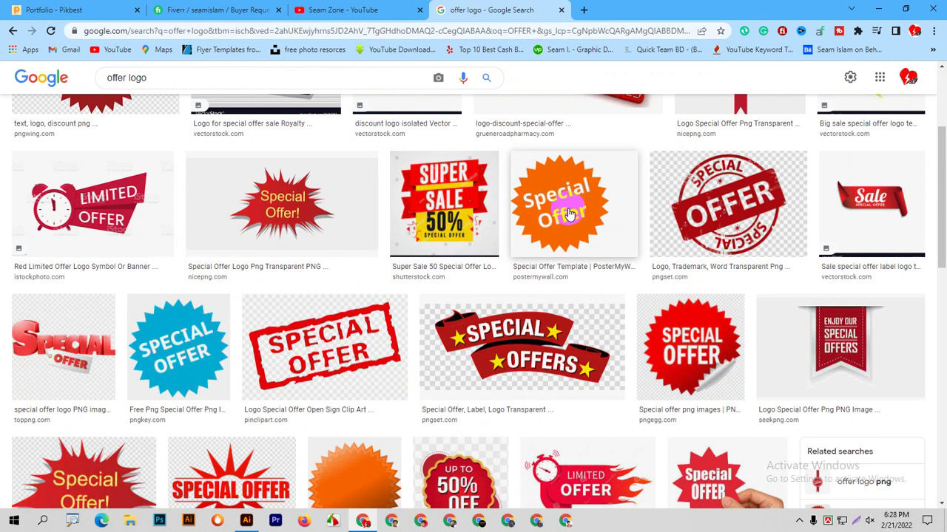
scroll(568, 215, "down", 1)
scroll(568, 215, "down", 2)
scroll(568, 214, "down", 1)
scroll(568, 215, "down", 2)
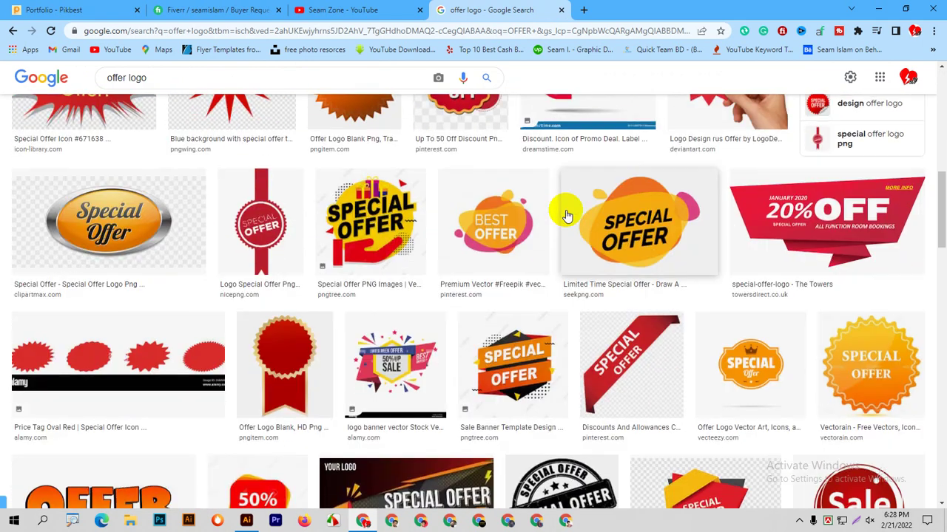
scroll(567, 215, "down", 2)
scroll(567, 216, "down", 2)
scroll(558, 248, "down", 1)
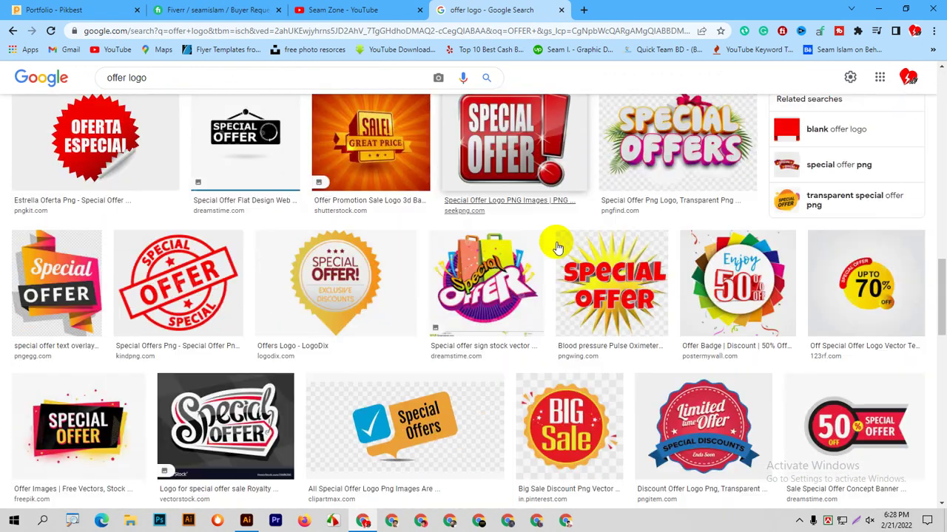
scroll(558, 248, "down", 1)
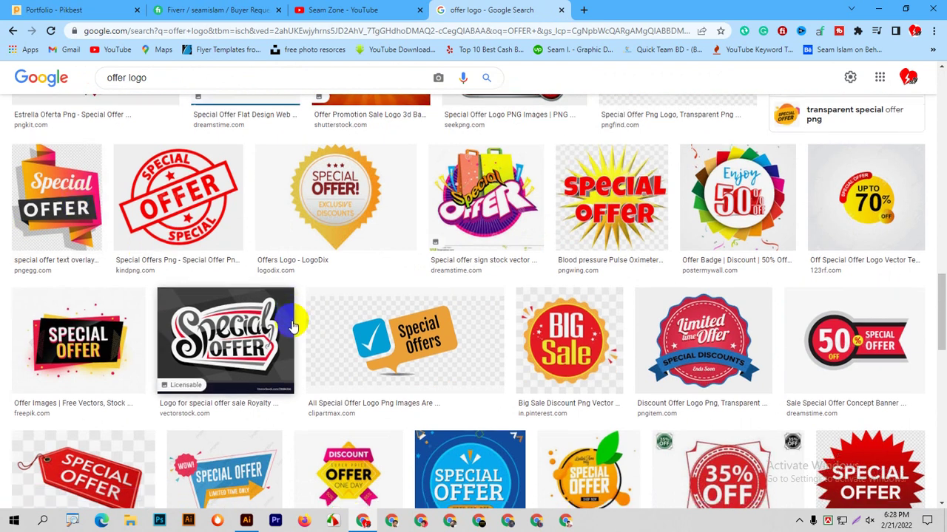
scroll(348, 272, "down", 3)
left_click(348, 263)
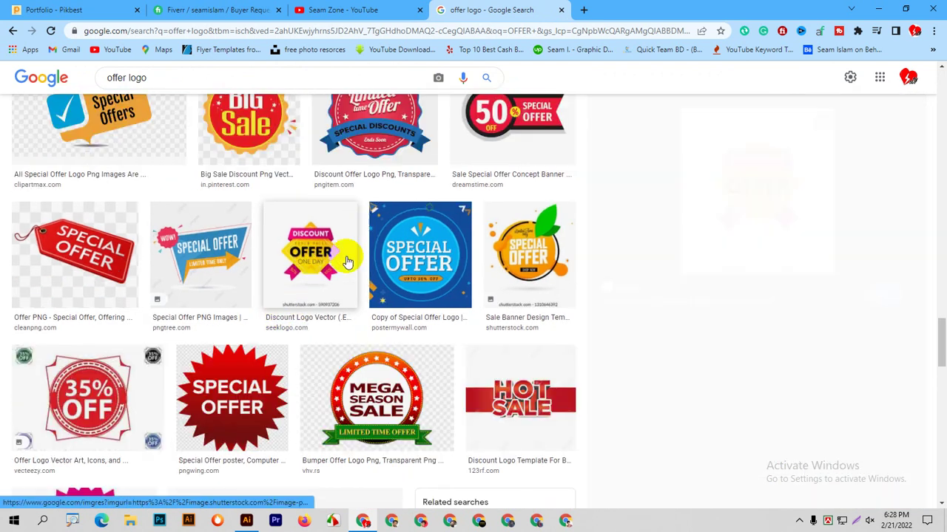
Step: Preview the red Flash Sale banner image instead
scroll(729, 229, "up", 2)
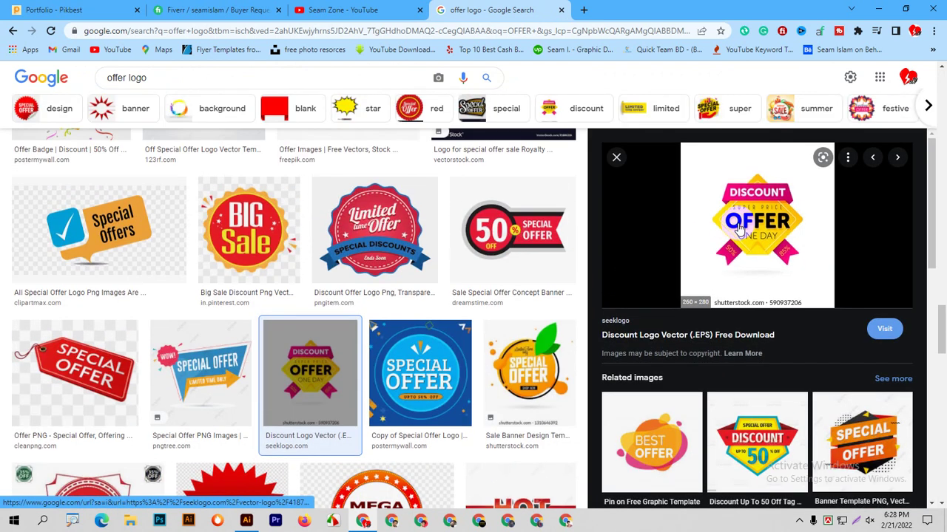
scroll(444, 267, "down", 3)
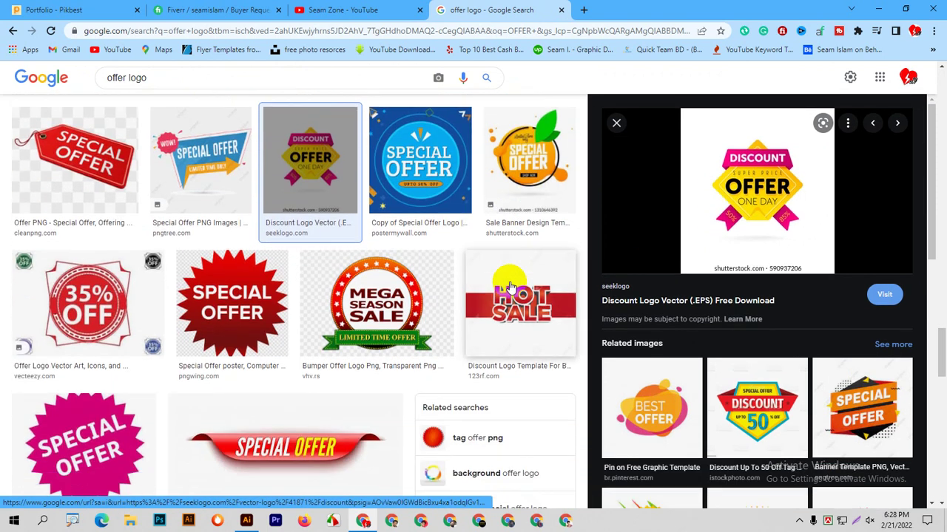
scroll(370, 265, "down", 3)
scroll(368, 266, "down", 2)
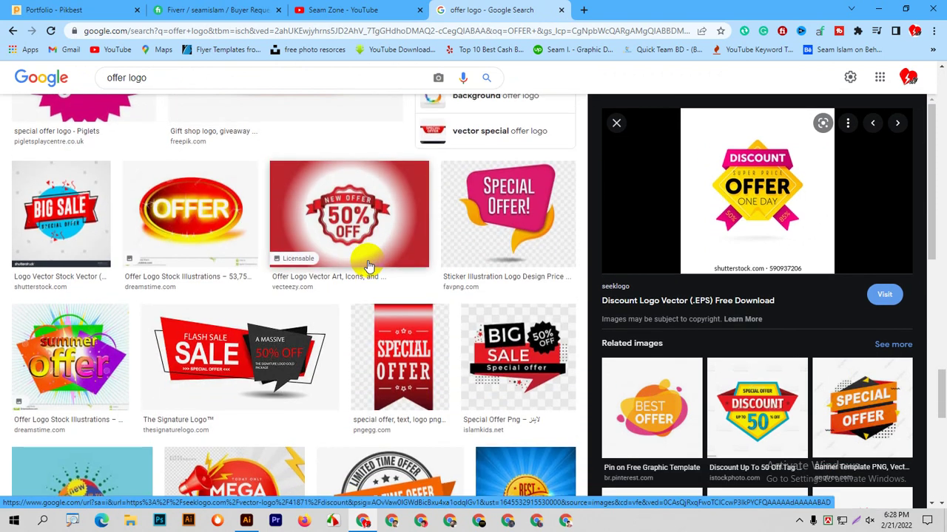
scroll(370, 266, "up", 2)
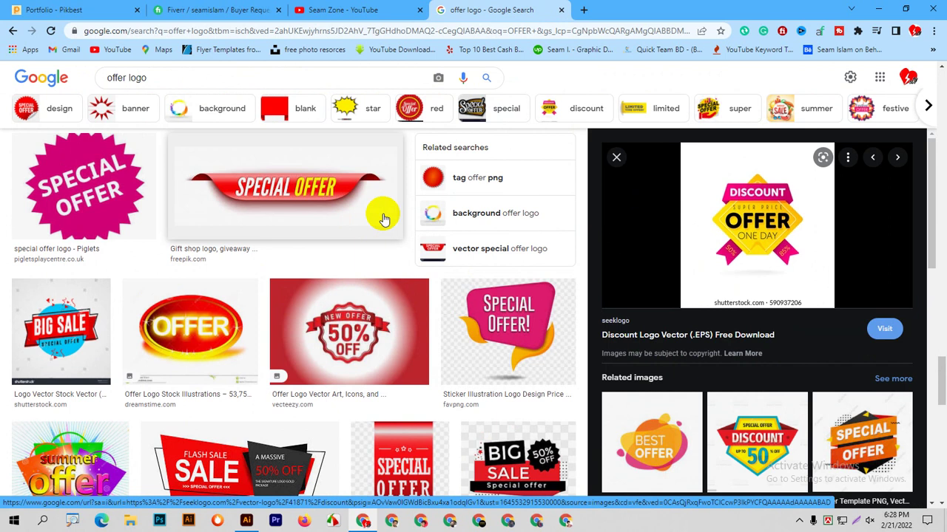
scroll(232, 325, "down", 3)
left_click(232, 326)
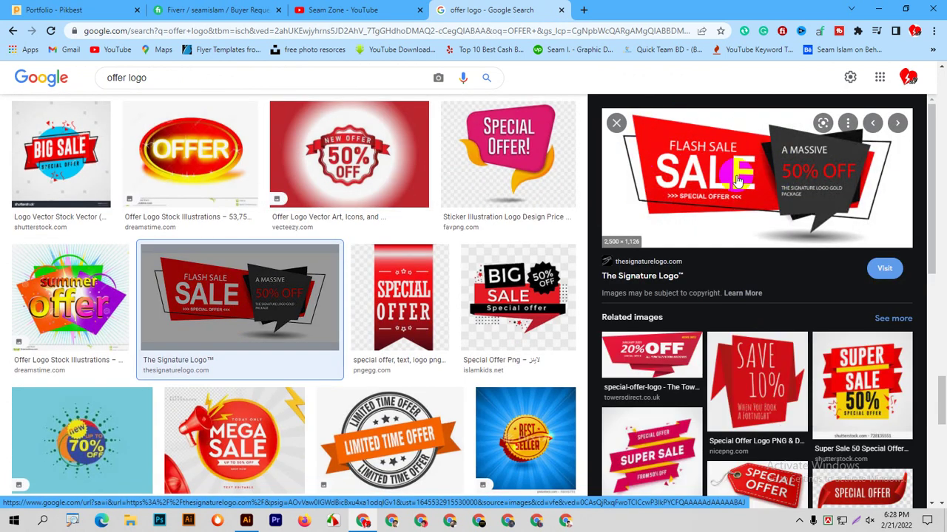
scroll(801, 168, "down", 2)
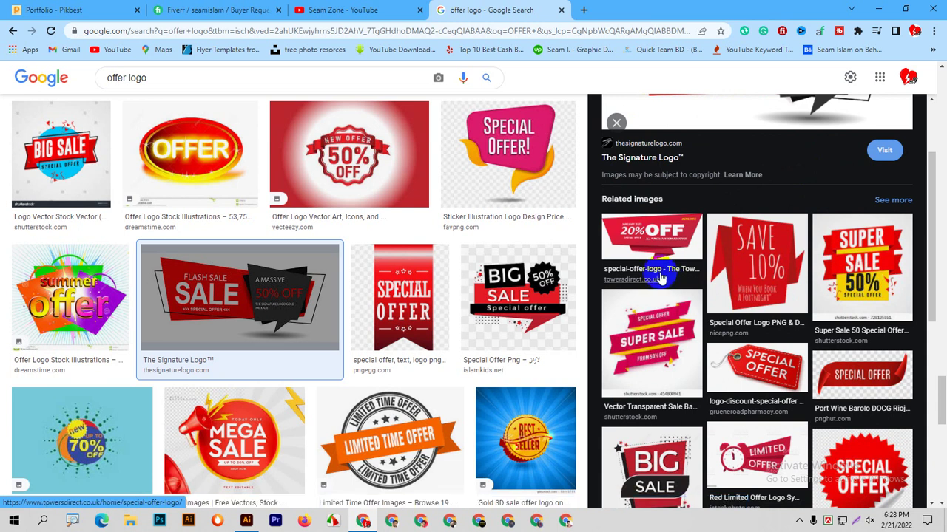
scroll(683, 233, "up", 1)
scroll(710, 214, "up", 1)
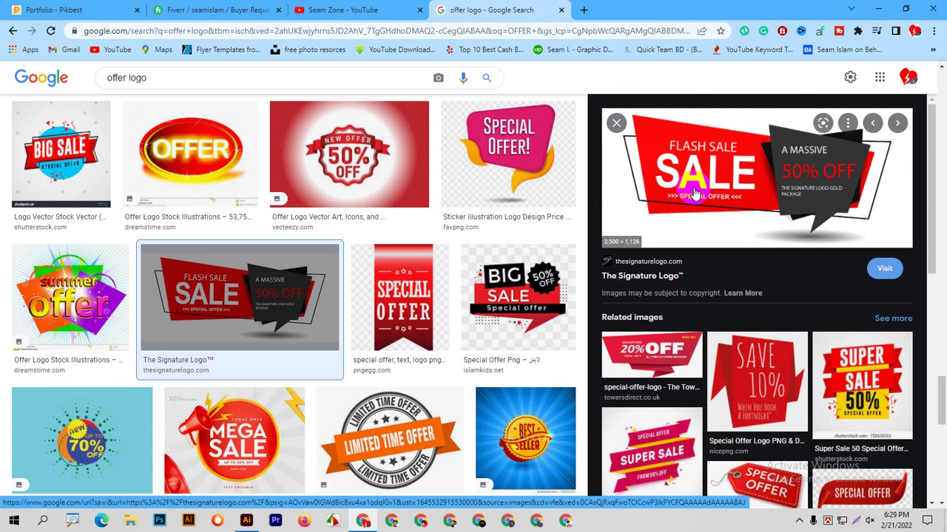
Step: Copy the Flash Sale image and begin saving it with Save image as
right_click(694, 193)
left_click(729, 329)
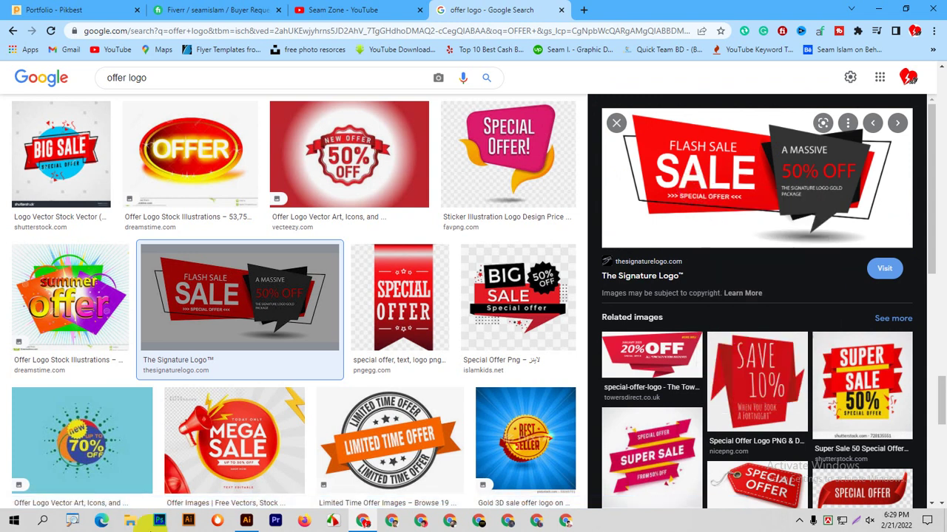
right_click(734, 212)
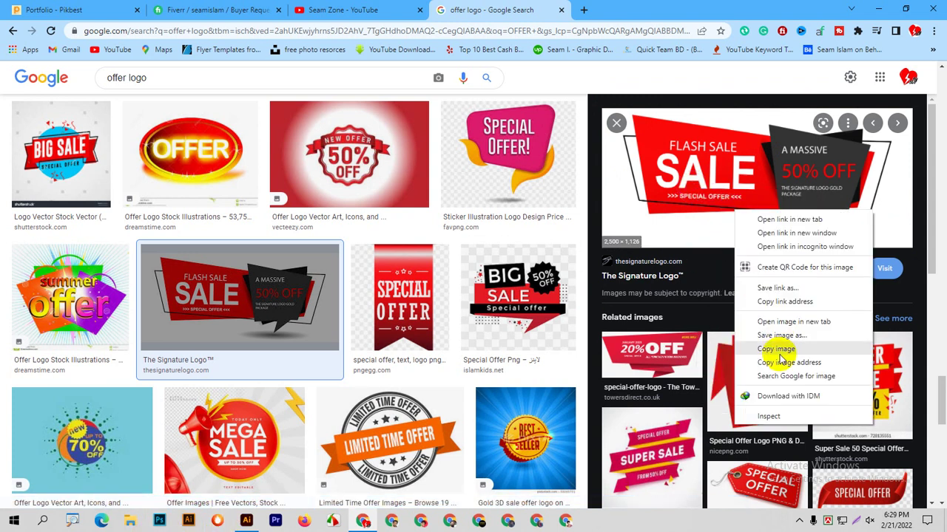
left_click(778, 335)
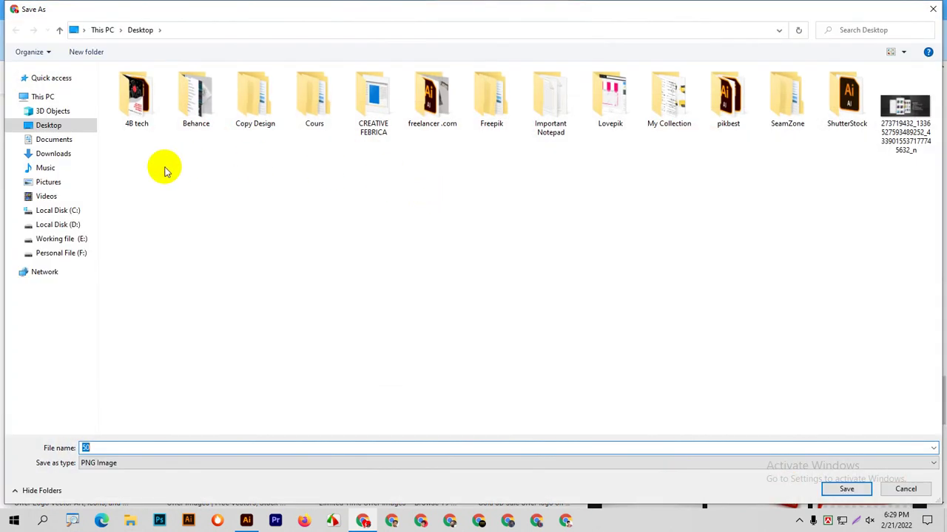
Step: Go to the Reference design folder with Save as type set to All Files
double_click(681, 107)
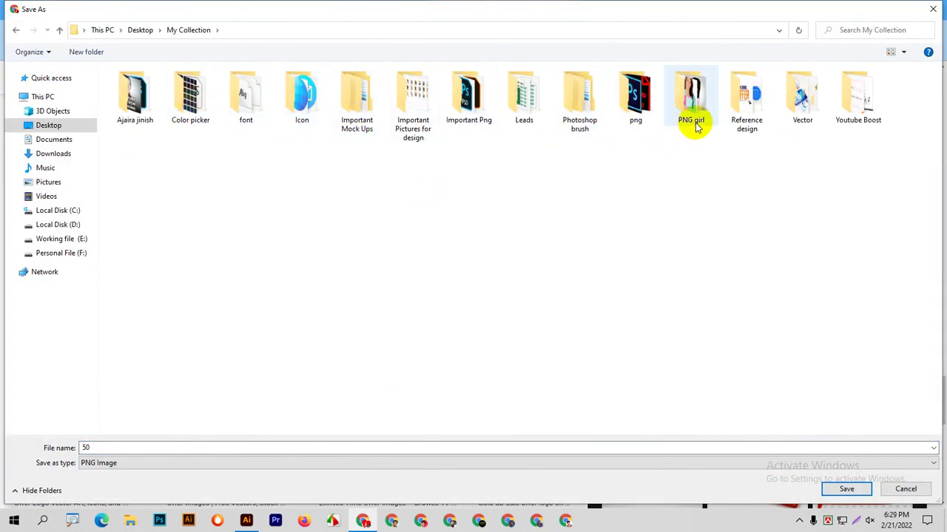
double_click(748, 111)
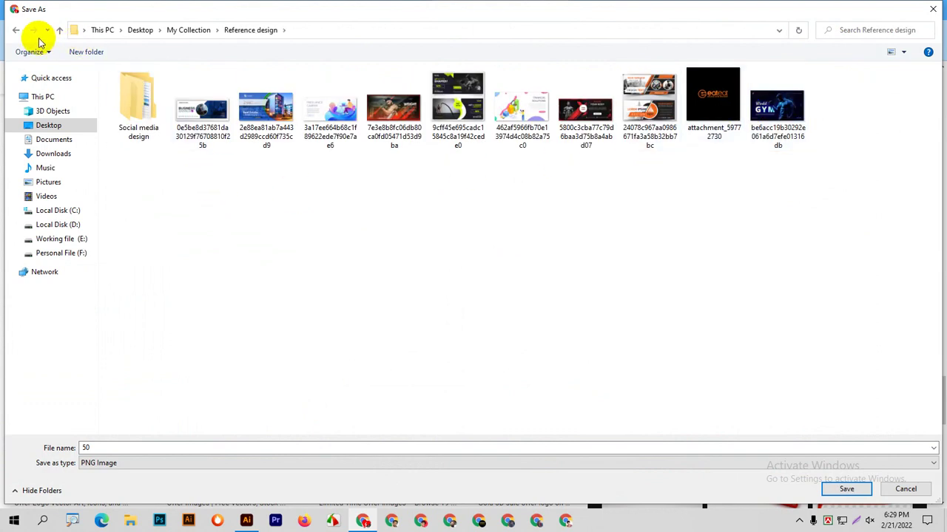
left_click(17, 33)
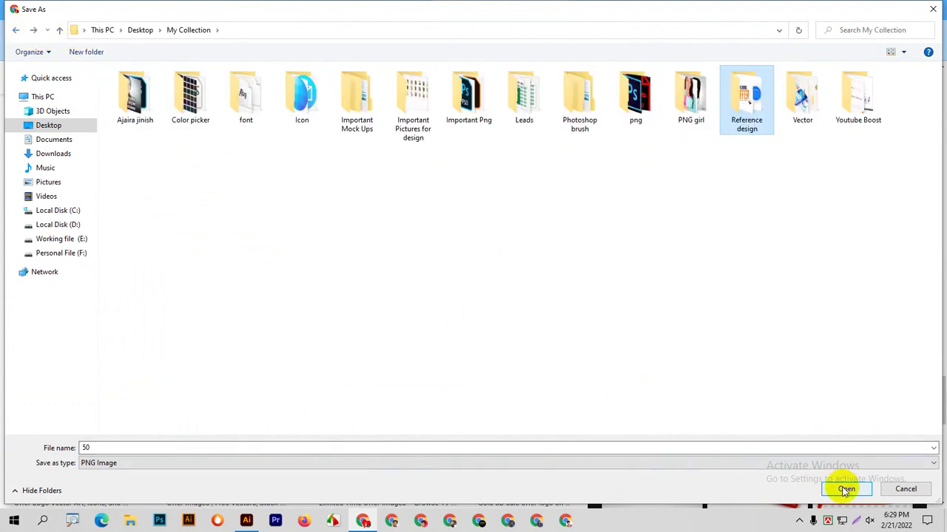
left_click(784, 465)
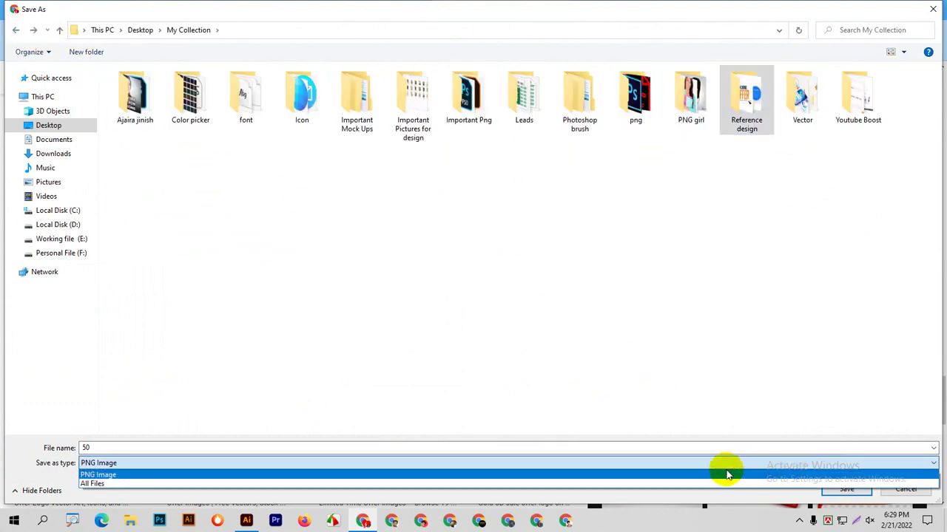
left_click(333, 482)
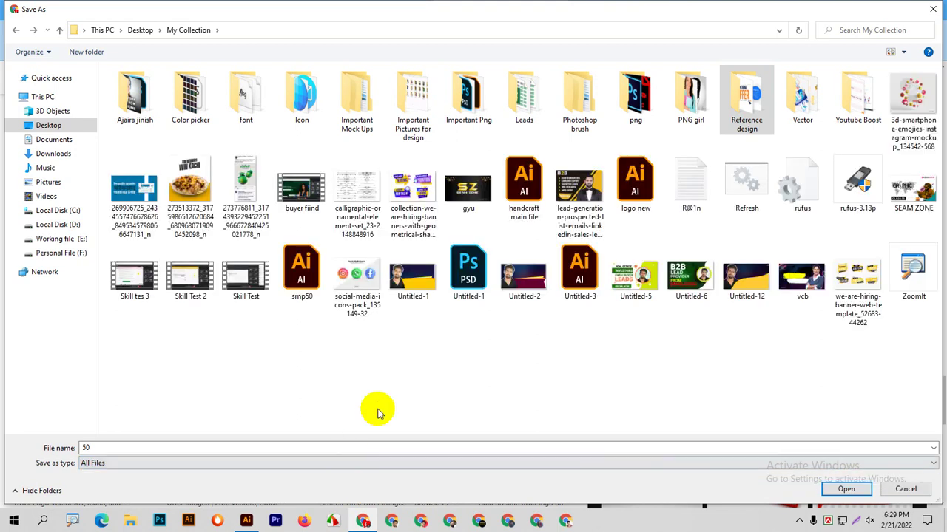
left_click(844, 490)
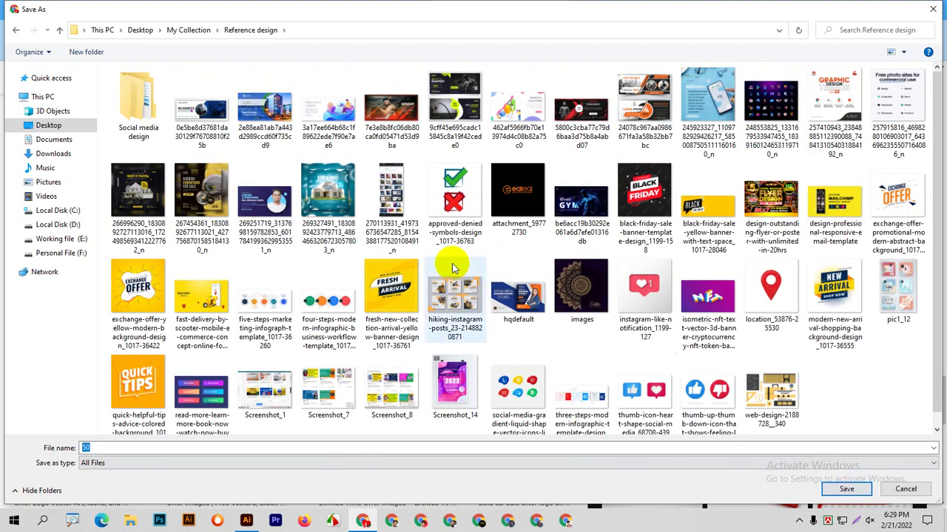
scroll(517, 347, "down", 1)
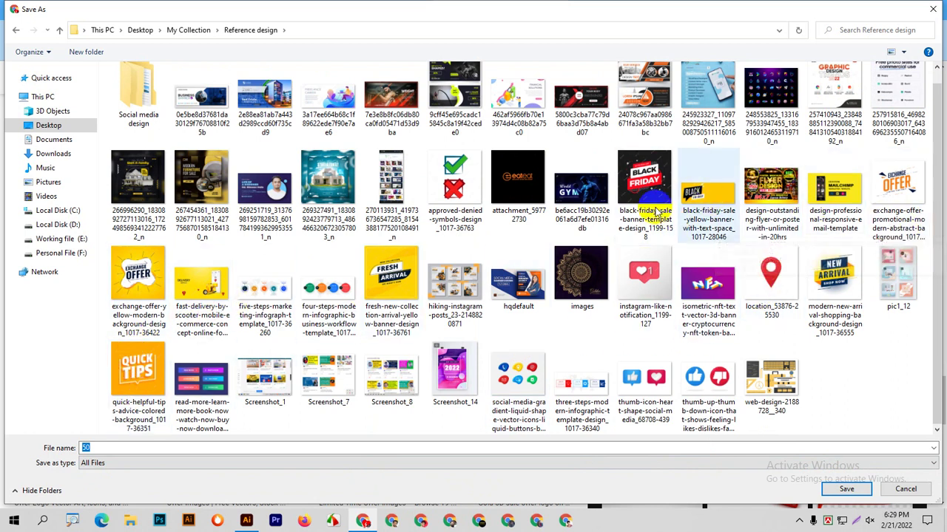
Step: Decline replacing the existing banner file and save the image as 'DF'
double_click(708, 194)
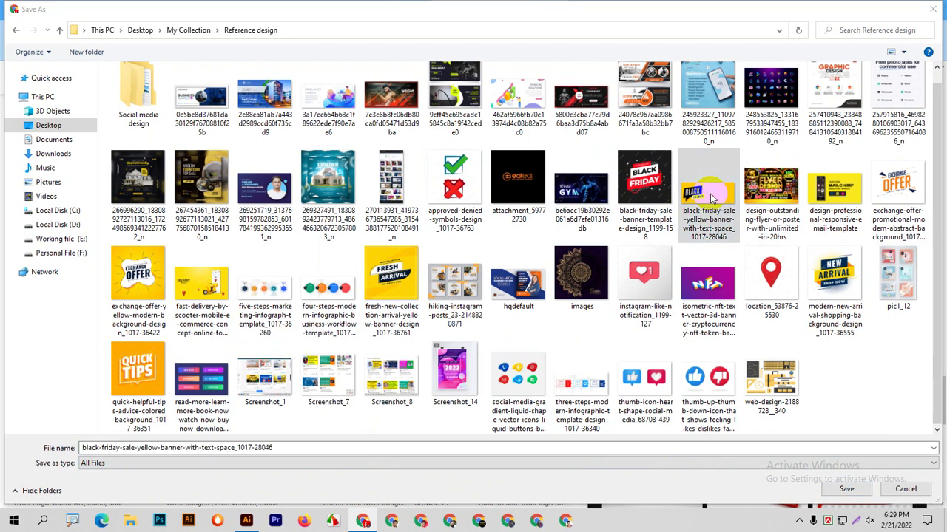
left_click(589, 264)
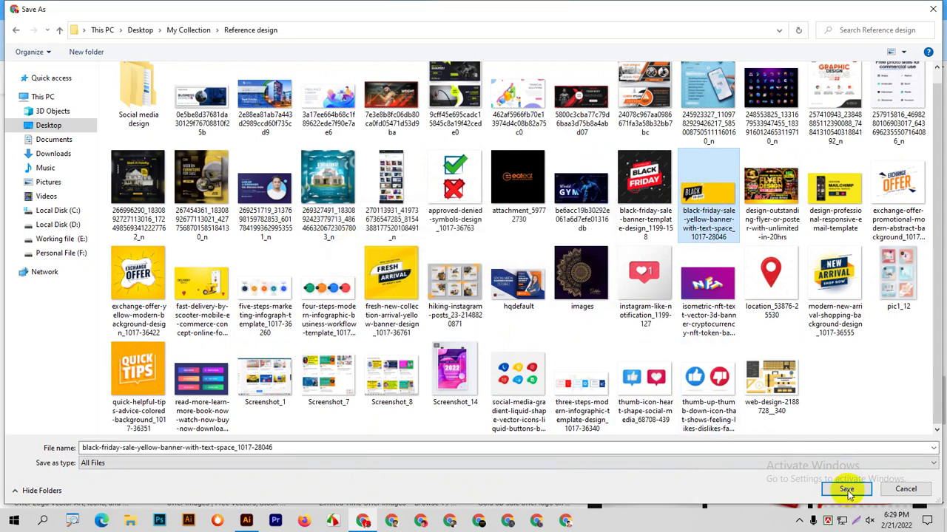
left_click(845, 489)
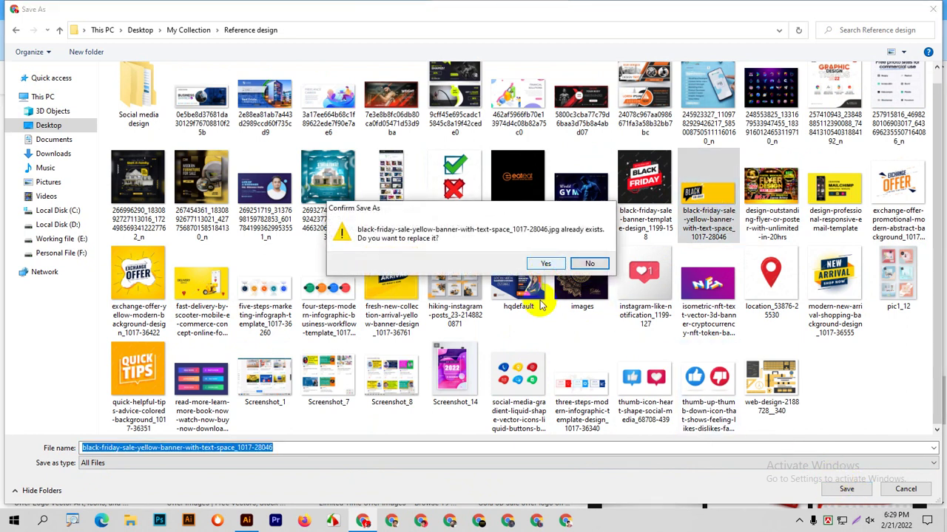
left_click(439, 458)
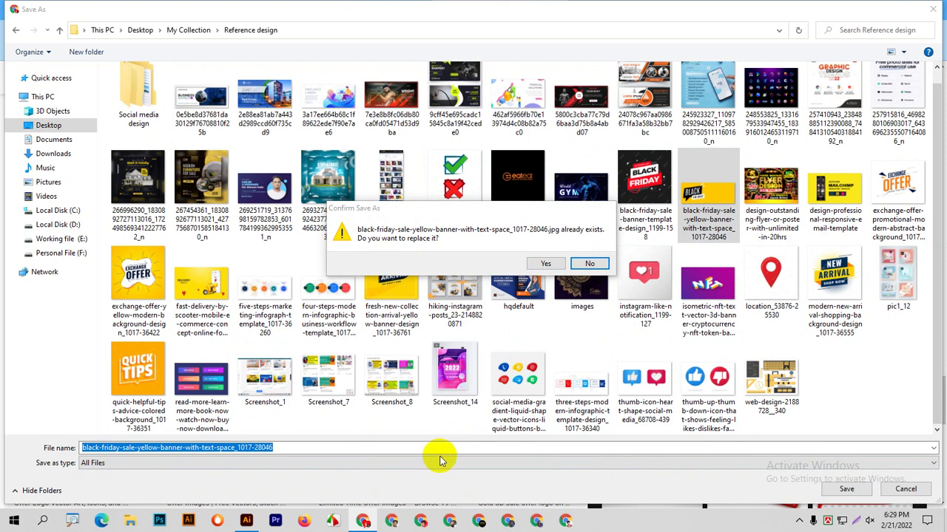
left_click(589, 264)
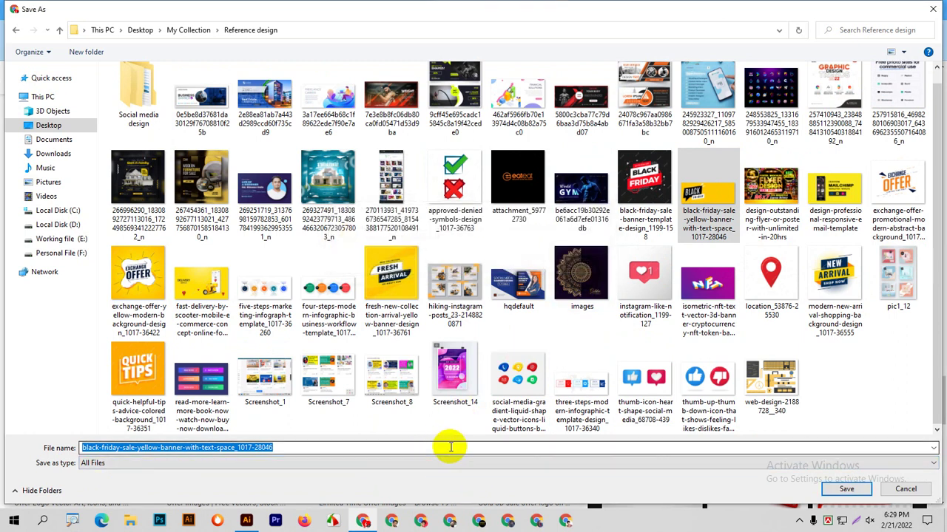
type("DF")
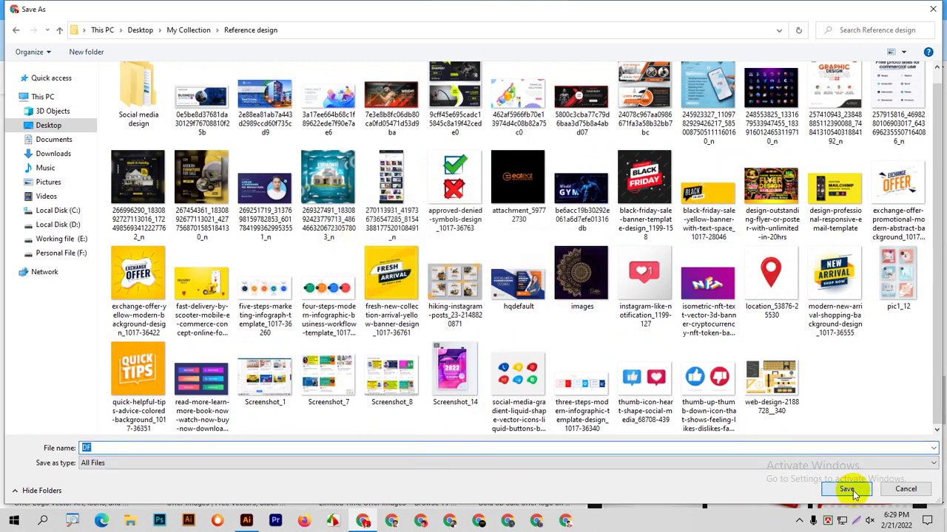
left_click(846, 490)
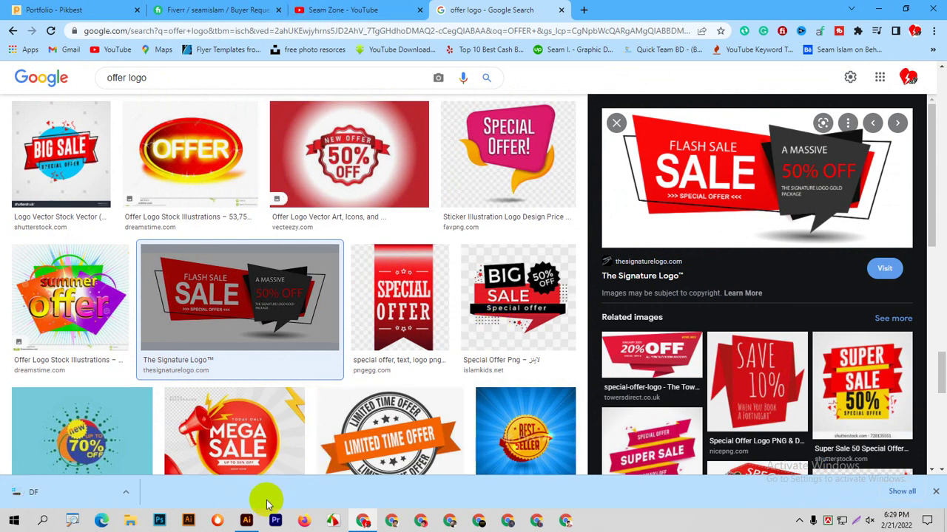
mouse_move(247, 521)
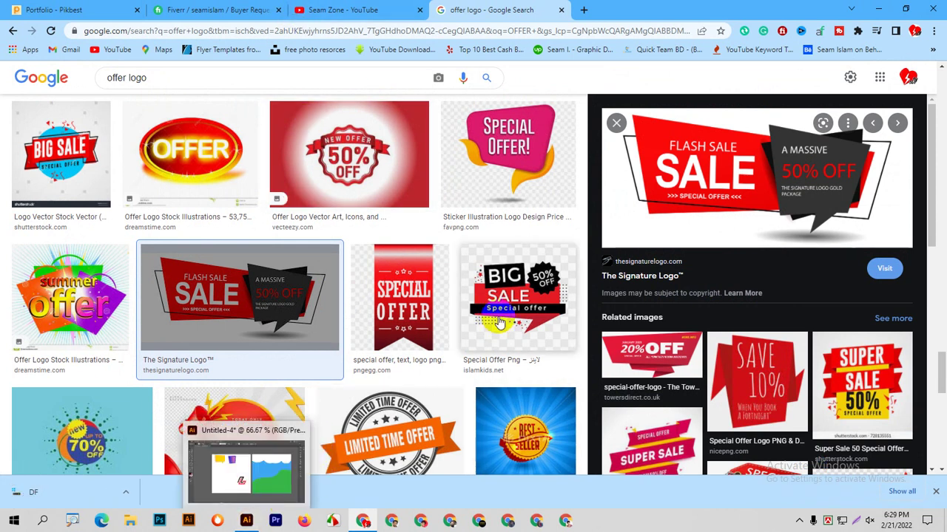
Step: Preview the Big Sale 50% OFF logo, close the downloads bar, and return to Illustrator
scroll(490, 316, "down", 4)
scroll(443, 318, "down", 4)
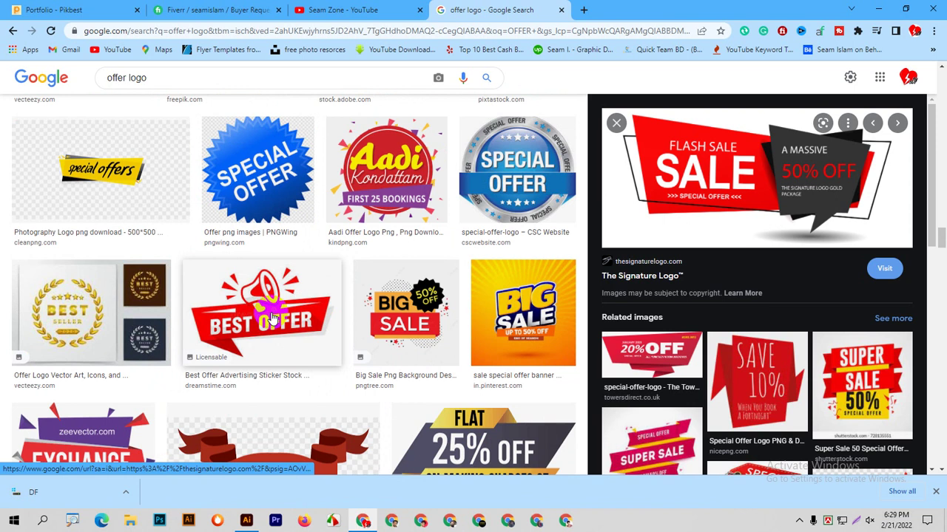
scroll(372, 330, "down", 1)
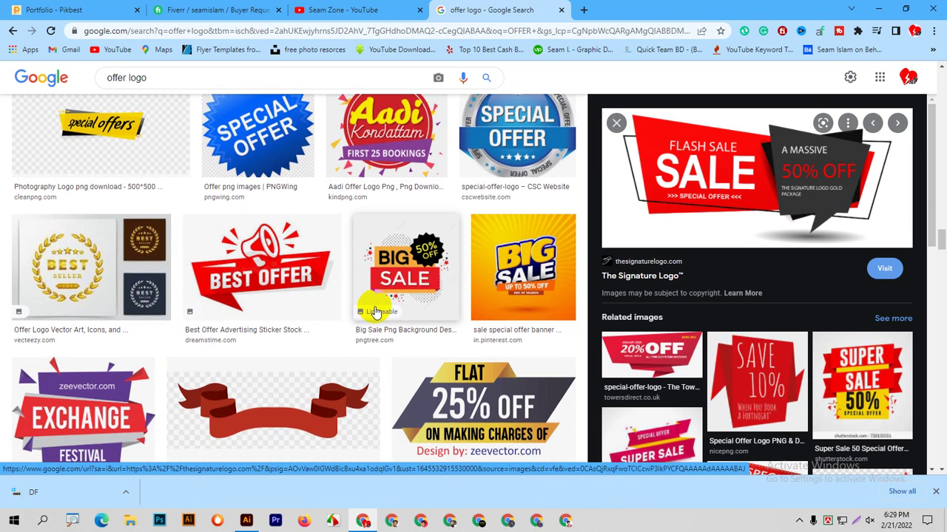
left_click(394, 268)
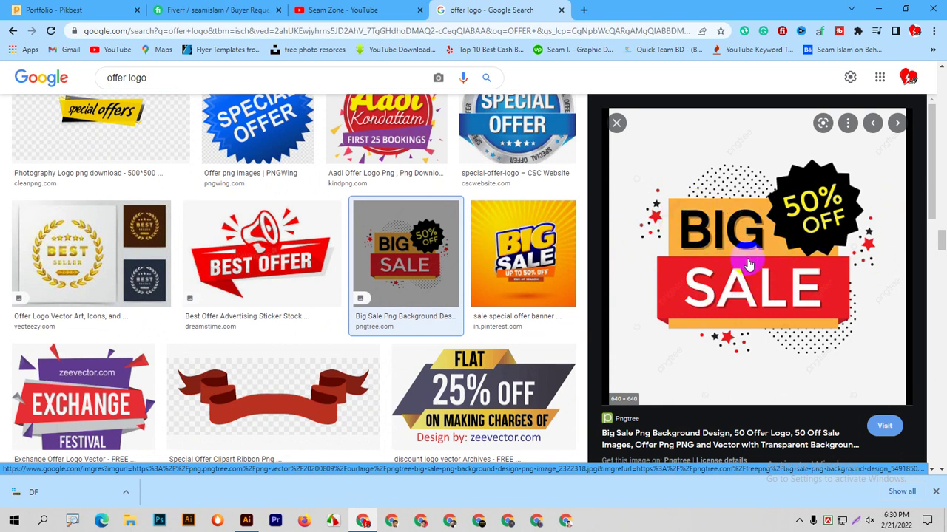
scroll(701, 281, "down", 1)
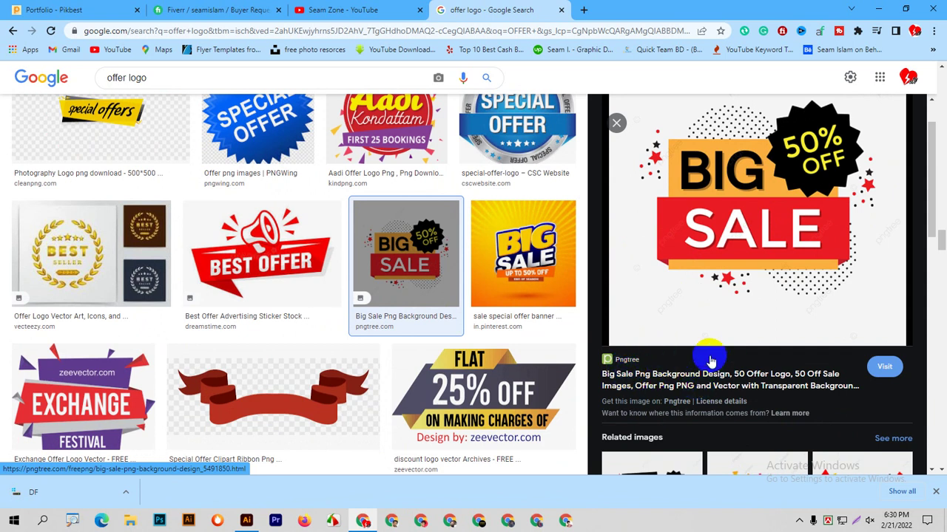
scroll(750, 328, "up", 1)
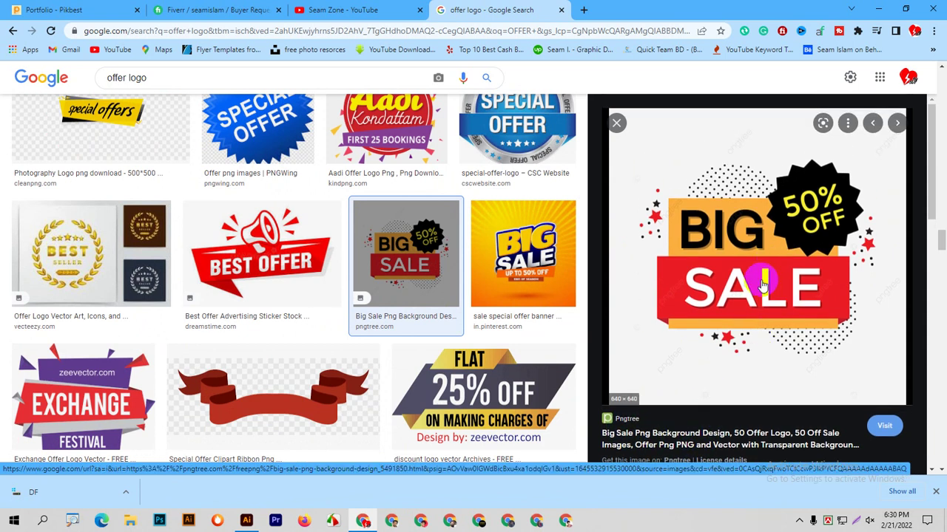
left_click(935, 491)
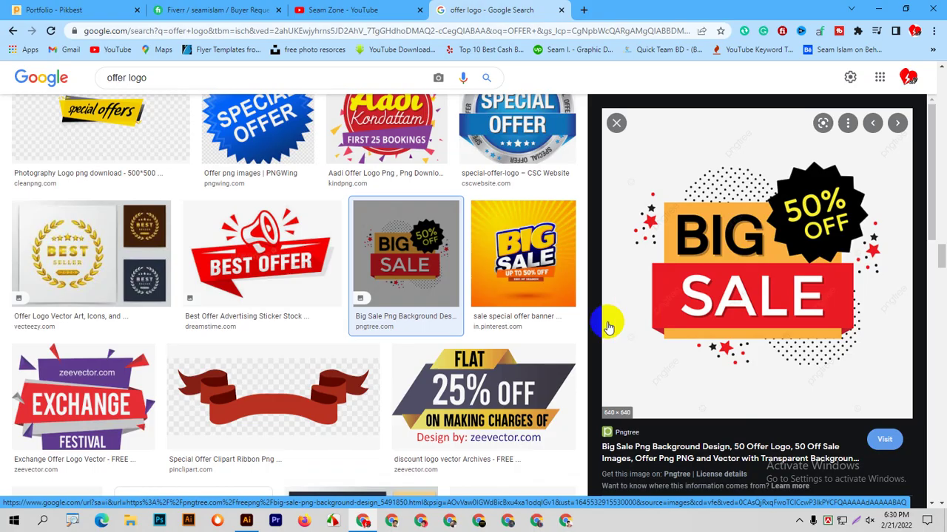
left_click(257, 522)
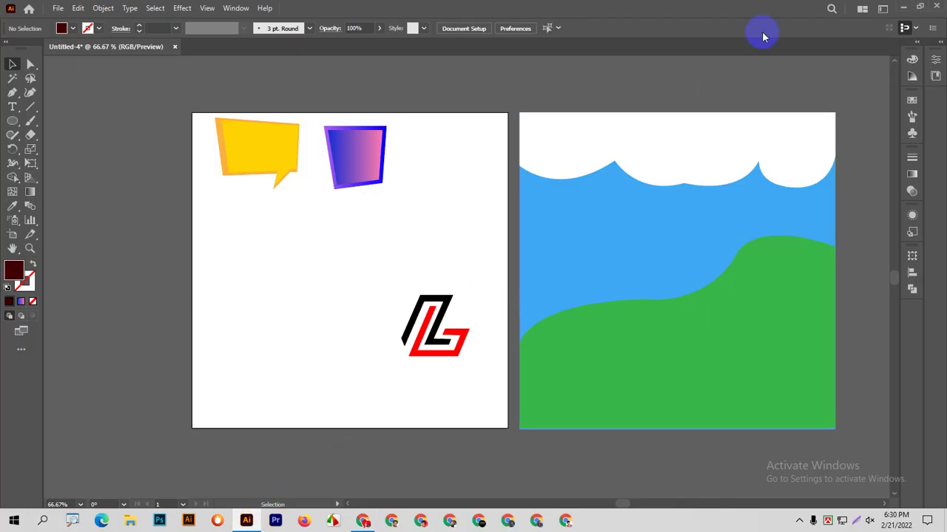
Step: Minimize Illustrator and Chrome to reveal the SEAM ZONE desktop
left_click(903, 7)
left_click(878, 9)
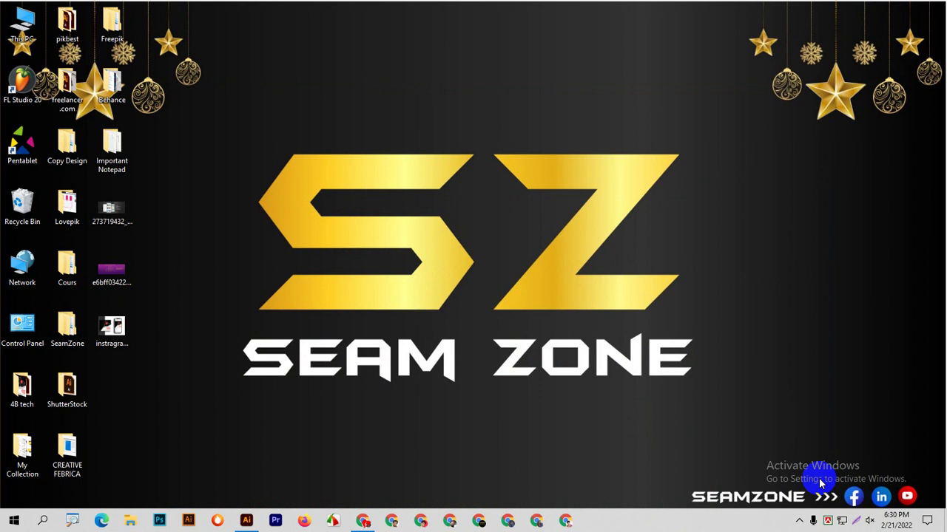
left_click(777, 502)
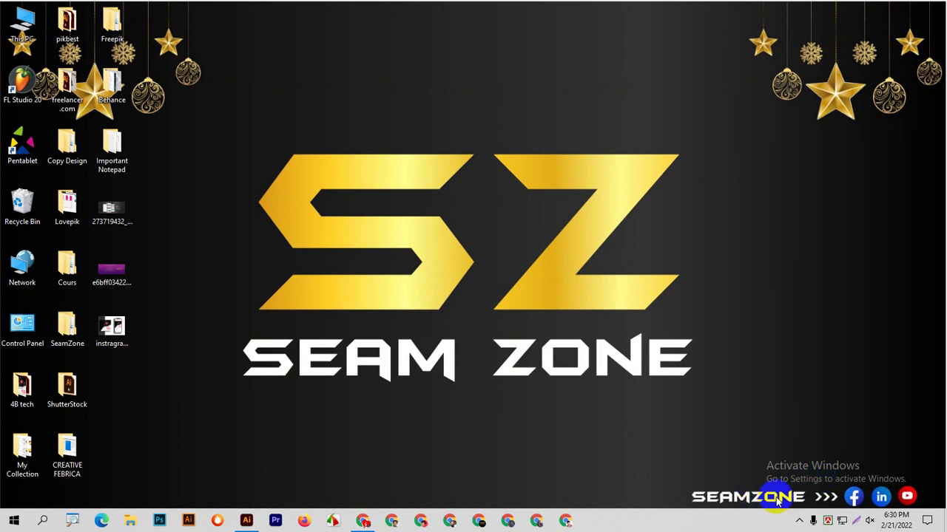